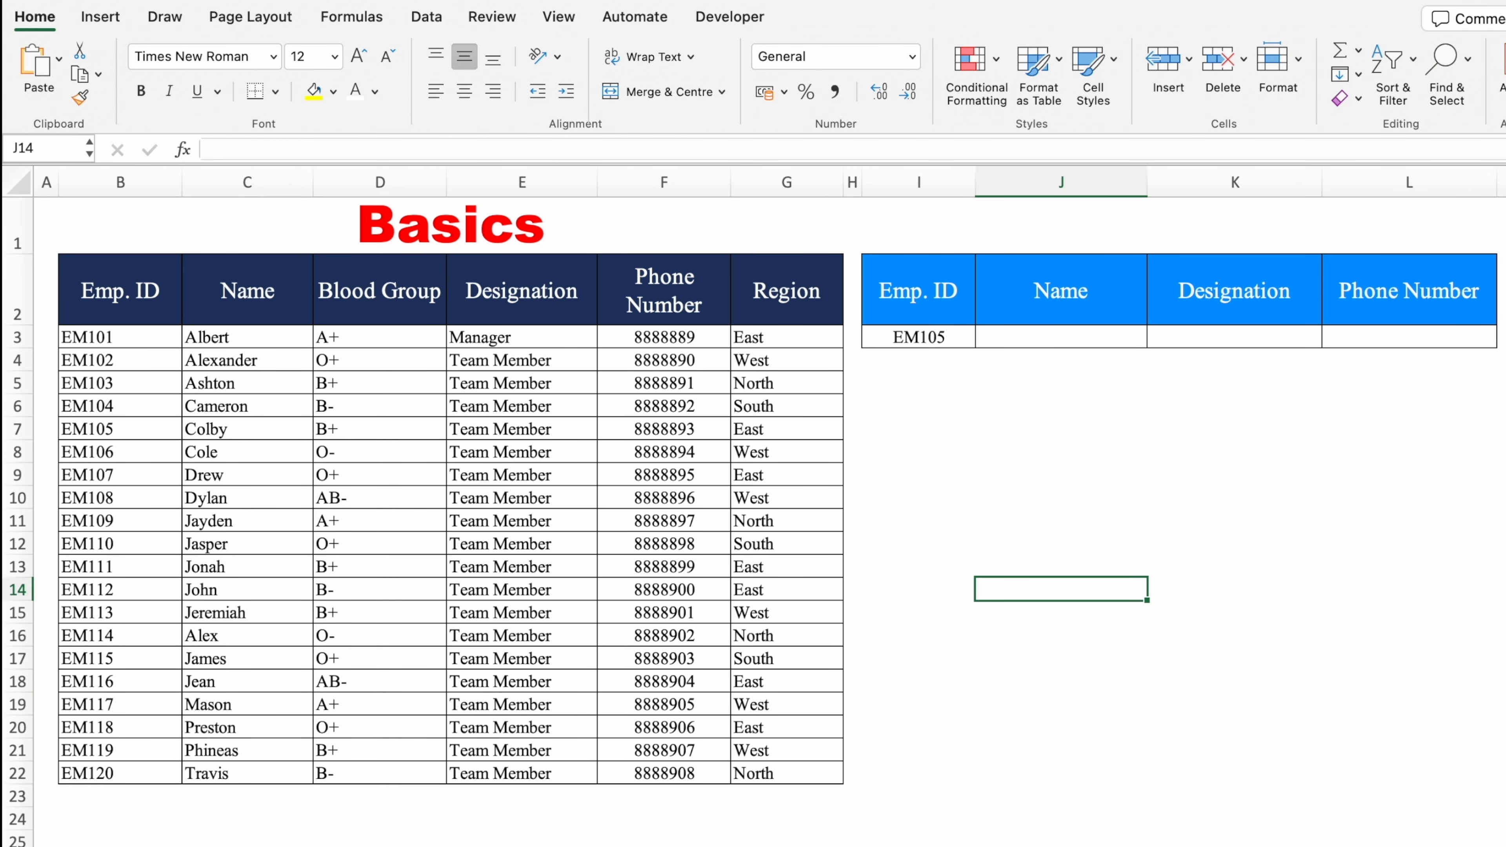
# Clear the "Basics" title from row 1 above the employee table.
pyautogui.click(426, 17)
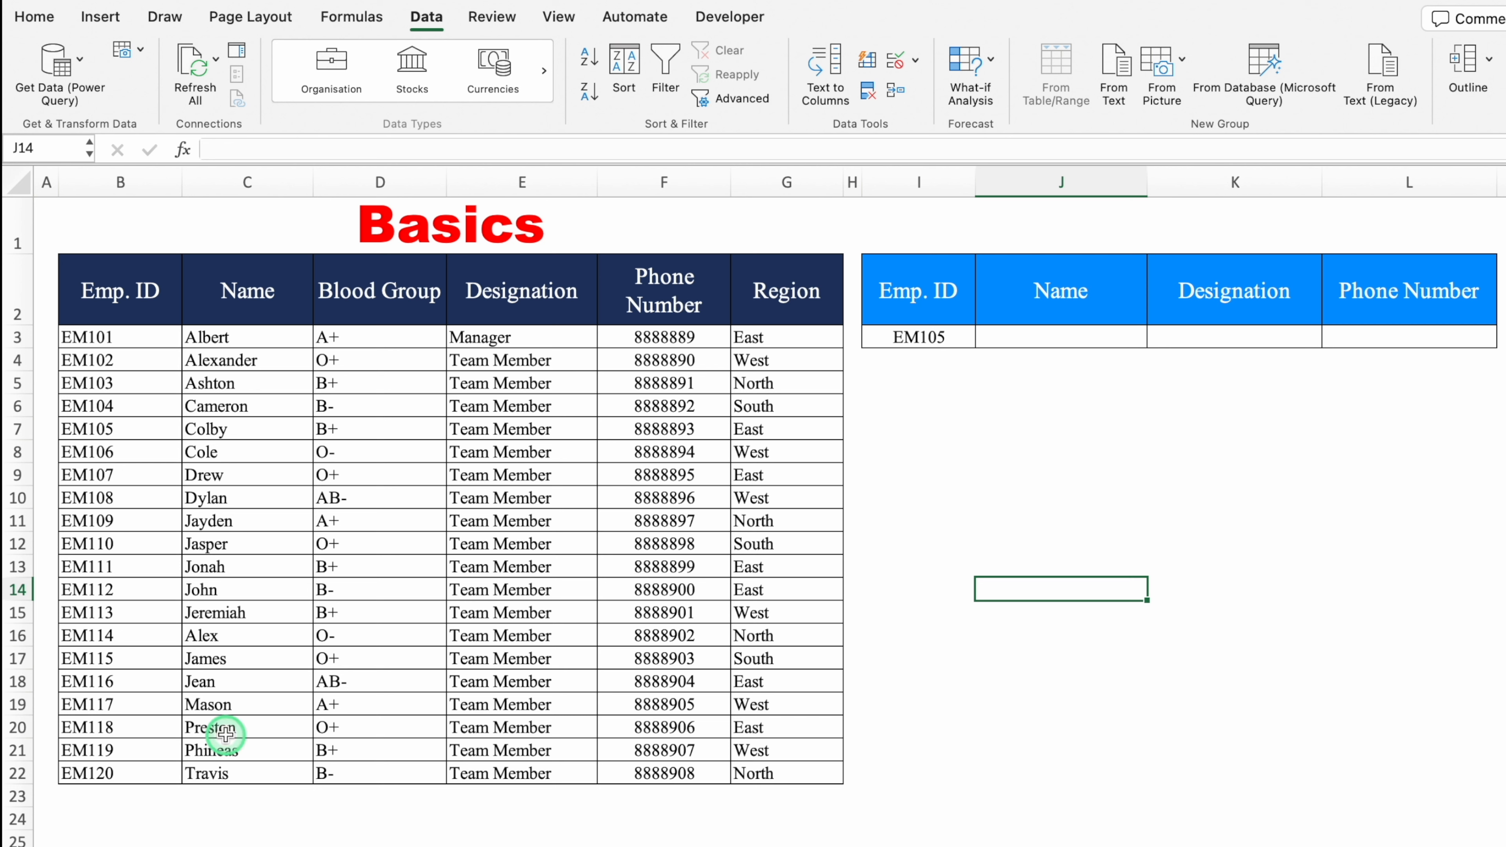
pyautogui.click(313, 236)
pyautogui.press('Delete')
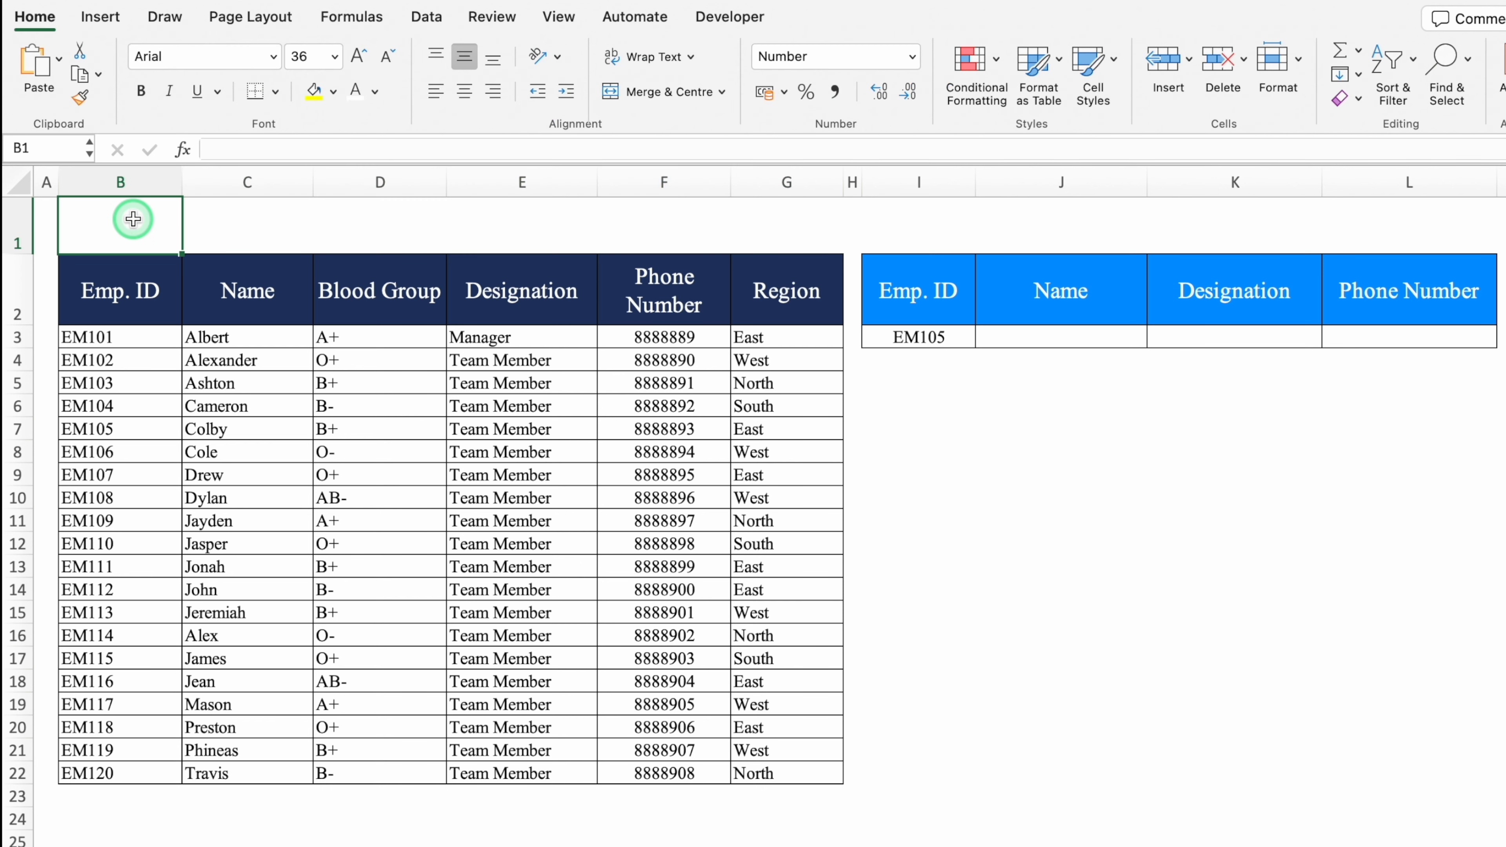
# Number columns A to G from 1 to 7 in row 1 and clear those numbers again.
pyautogui.click(46, 182)
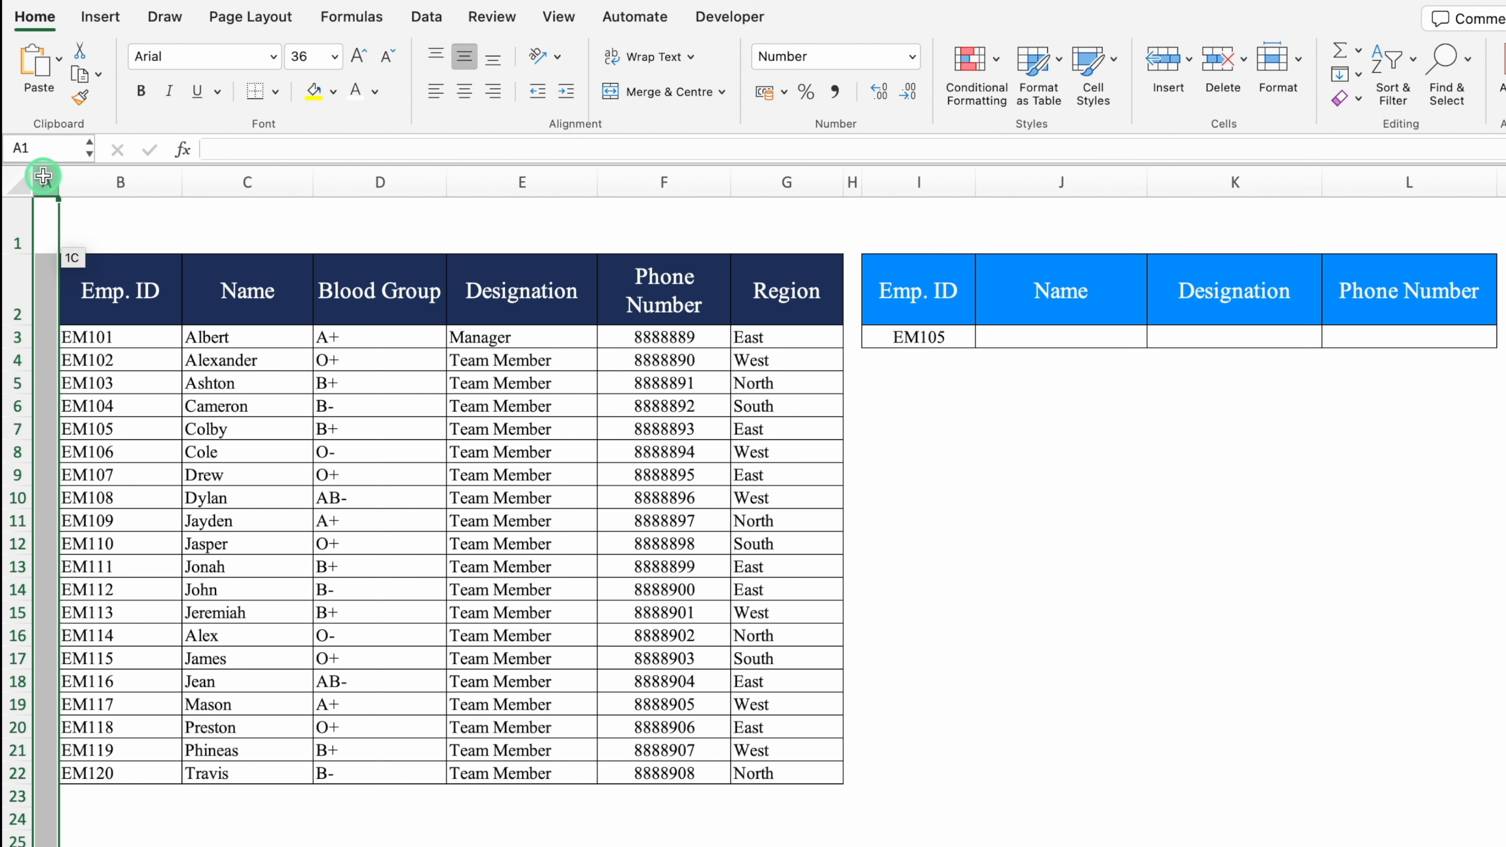
pyautogui.click(47, 215)
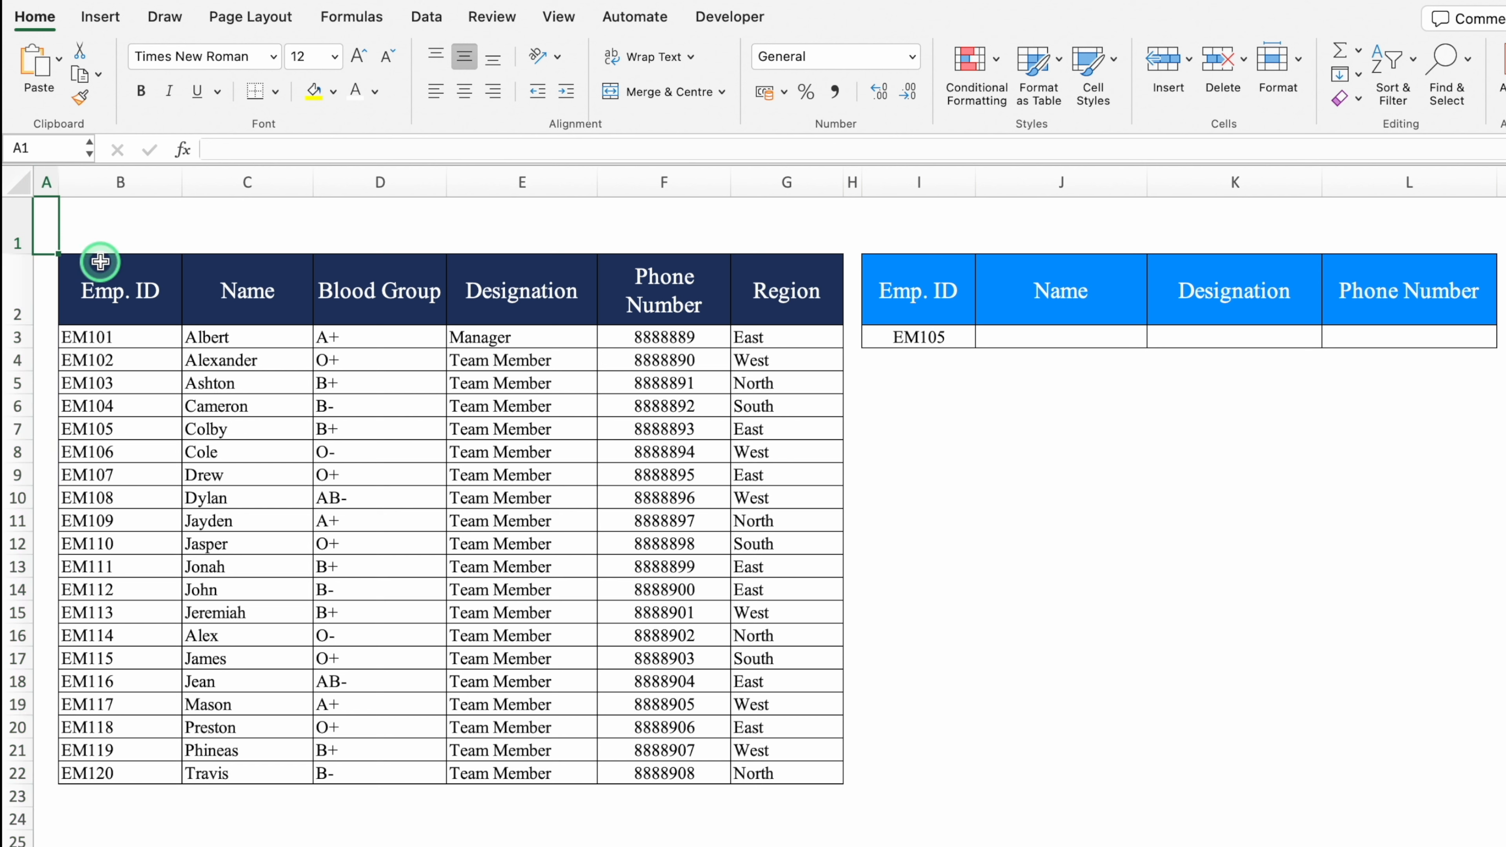
pyautogui.write('1')
pyautogui.click(100, 245)
pyautogui.write('2')
pyautogui.click(212, 222)
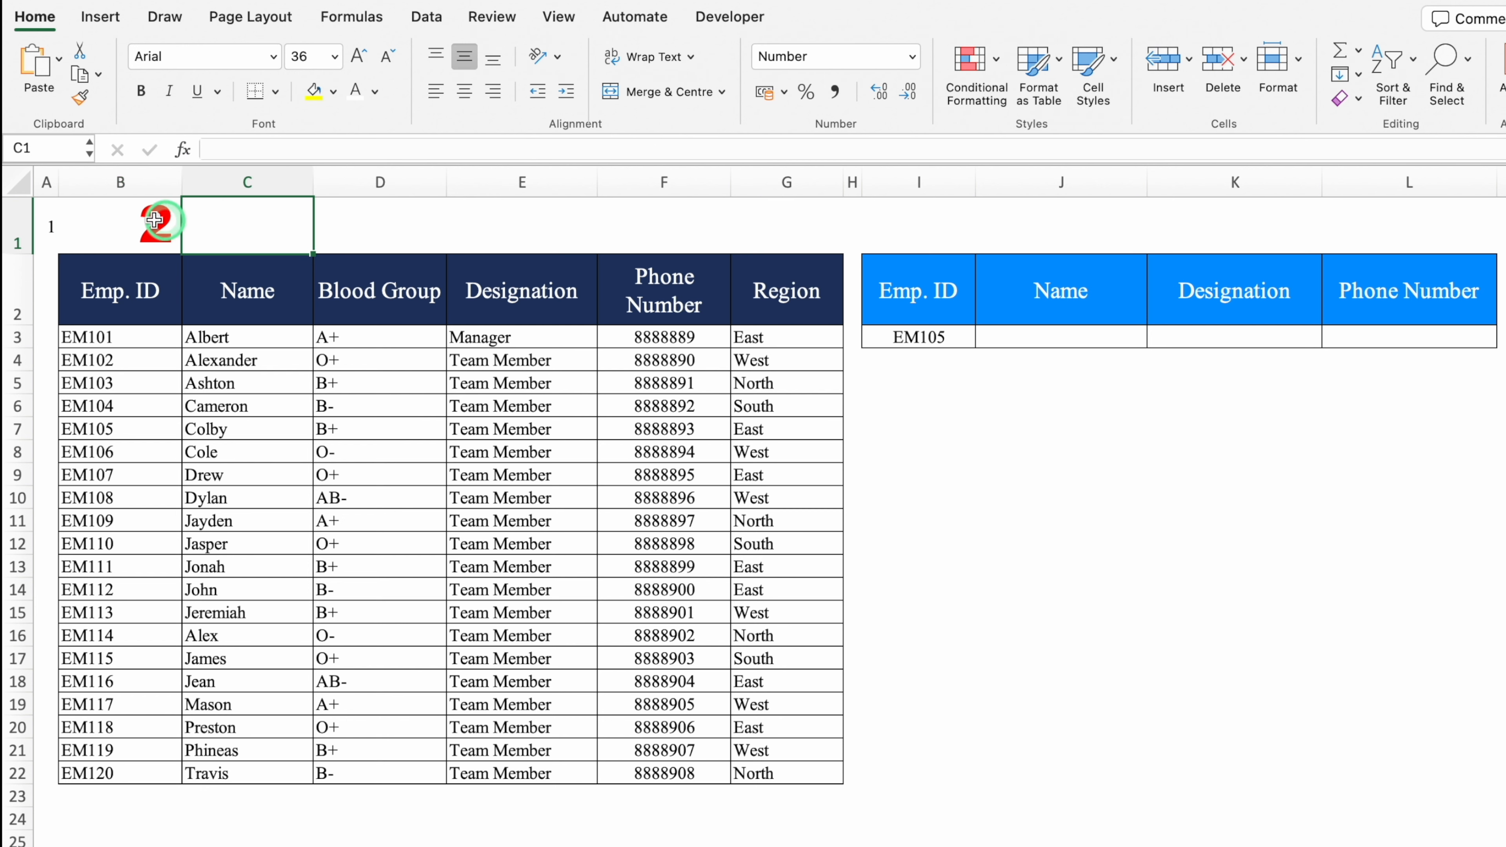
pyautogui.write('3')
pyautogui.moveTo(118, 225); pyautogui.dragTo(817, 241)
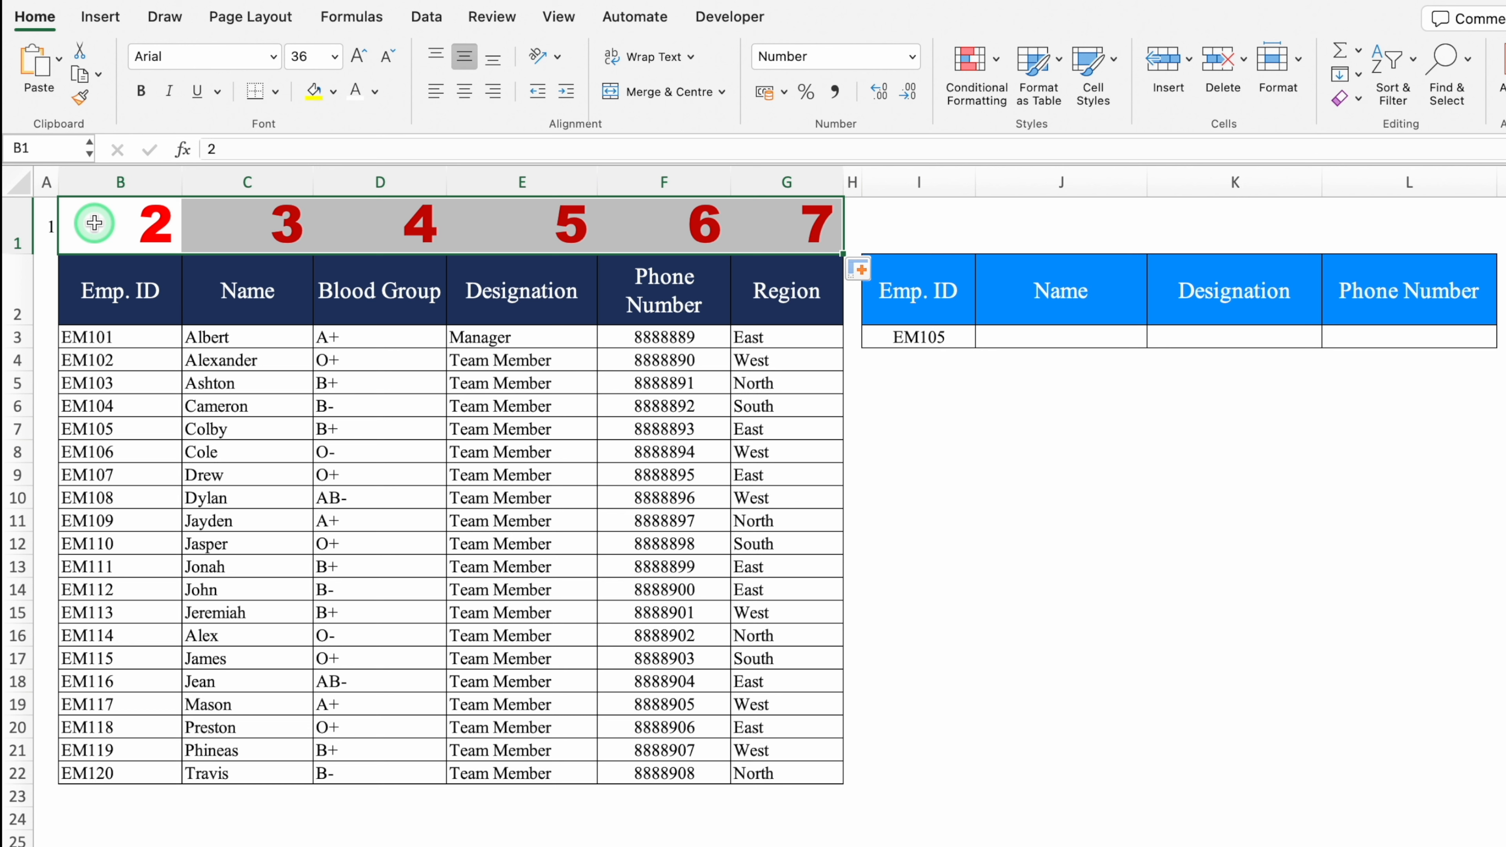
pyautogui.moveTo(48, 225); pyautogui.dragTo(777, 209)
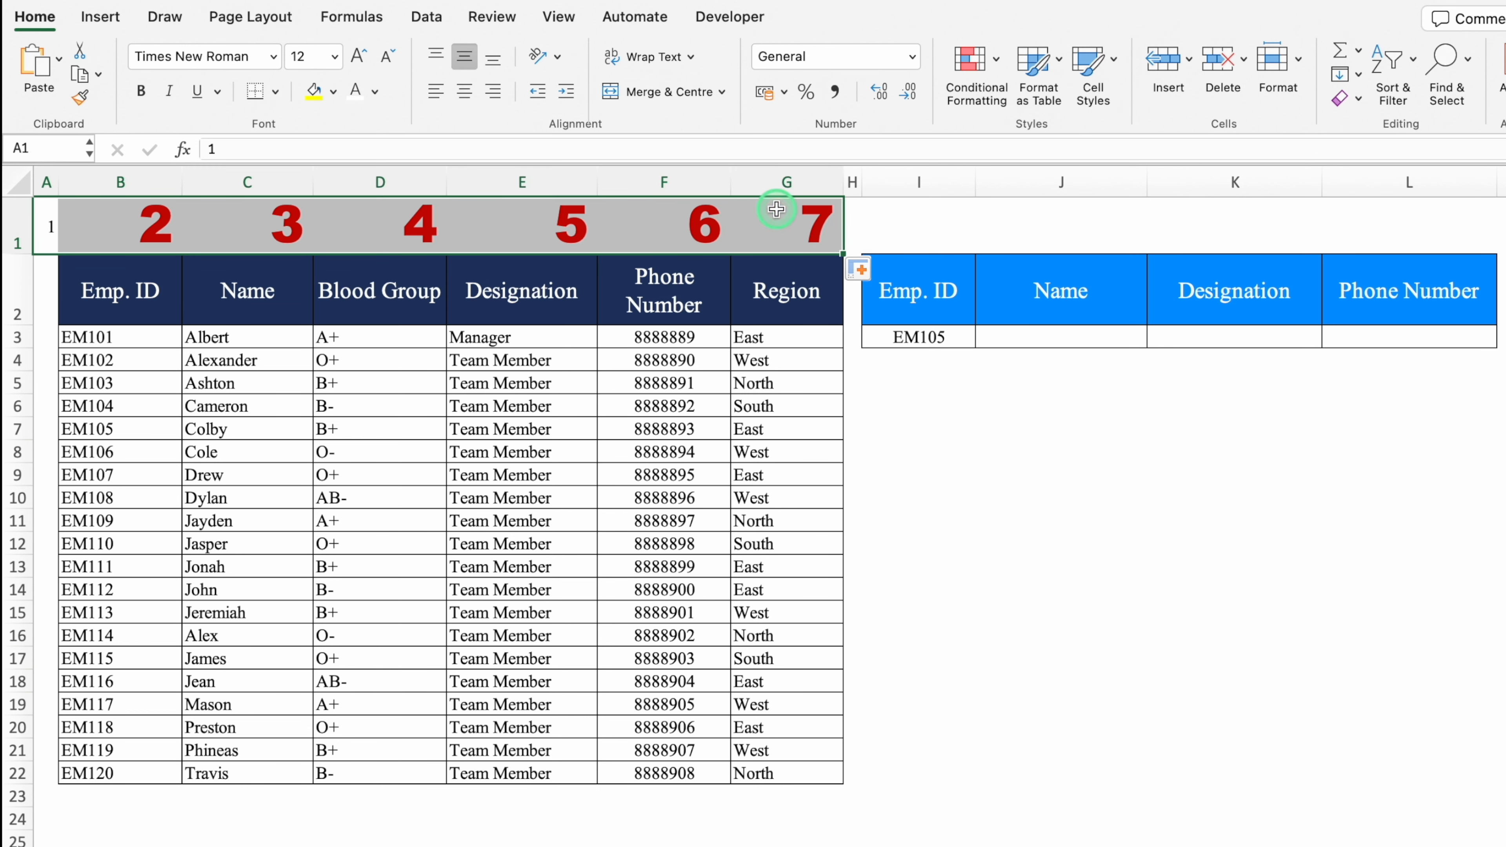
pyautogui.press('Delete')
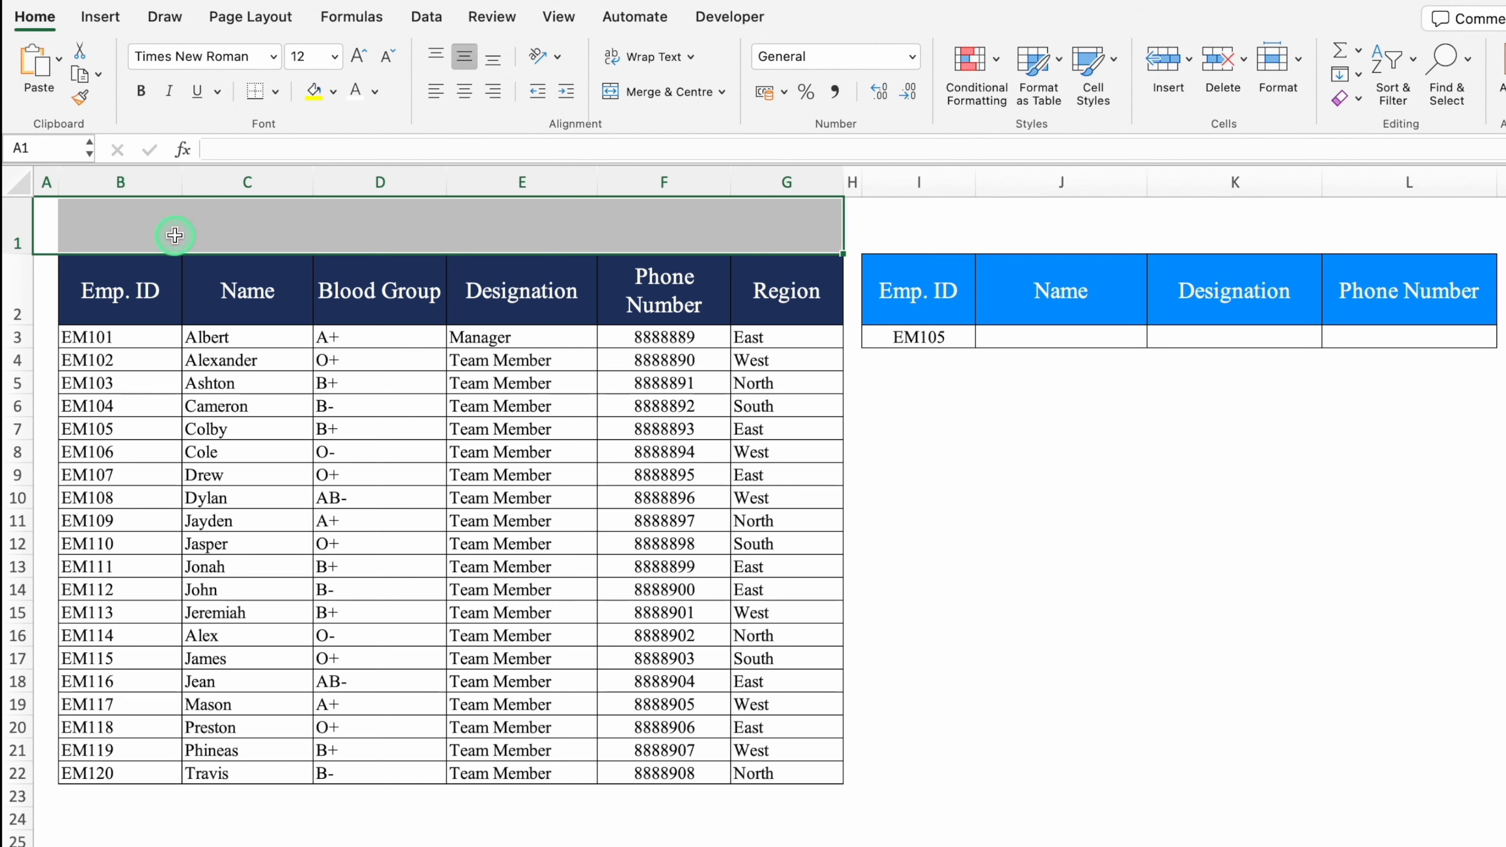
# Number the table columns B to G from 1 to 6 in row 1 and delete these numbers.
pyautogui.click(136, 226)
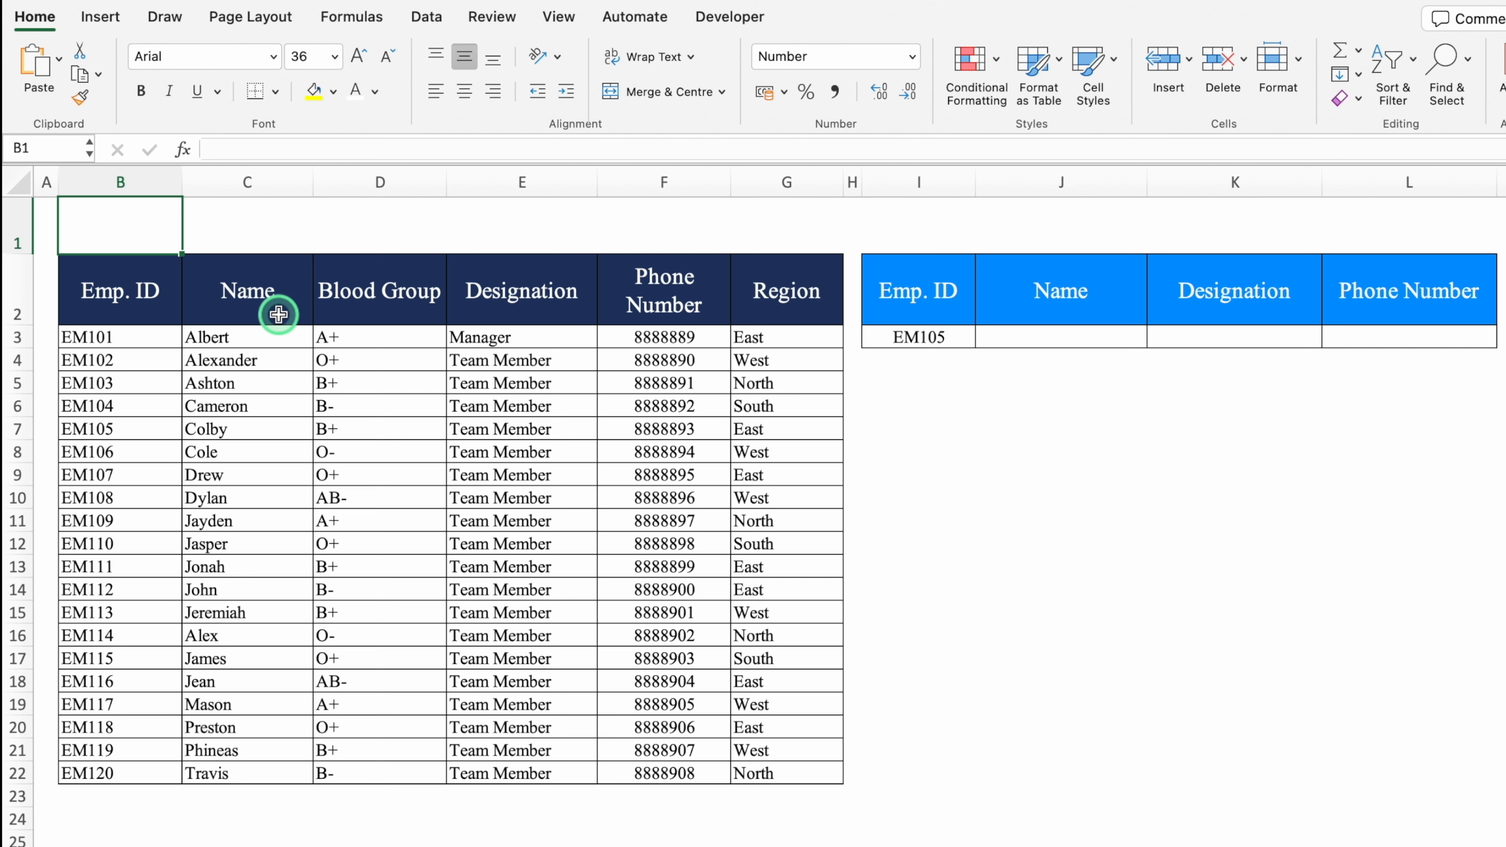
pyautogui.write('1')
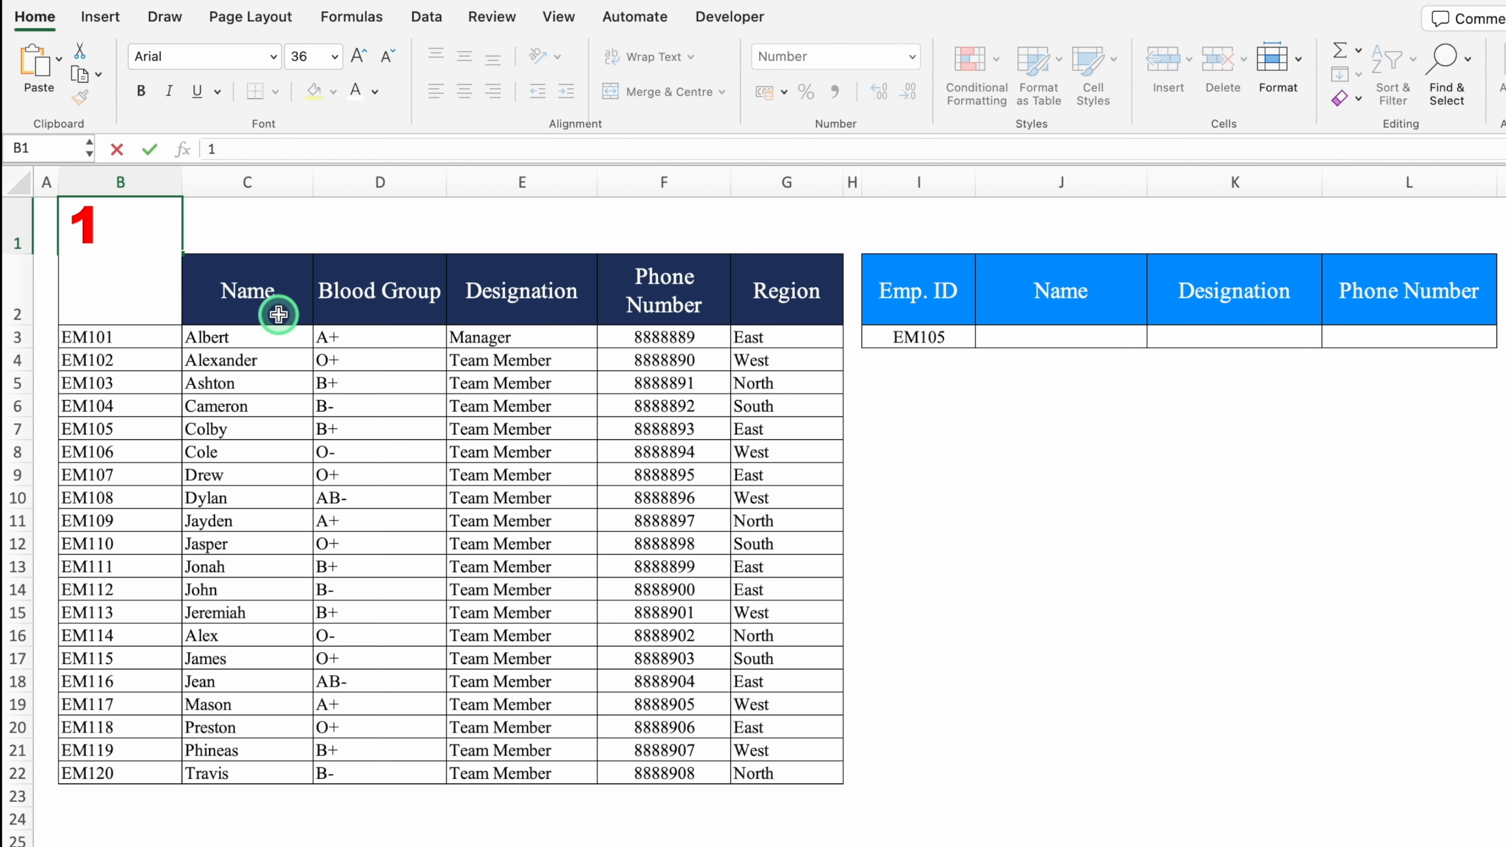
pyautogui.press('Tab')
pyautogui.write('2')
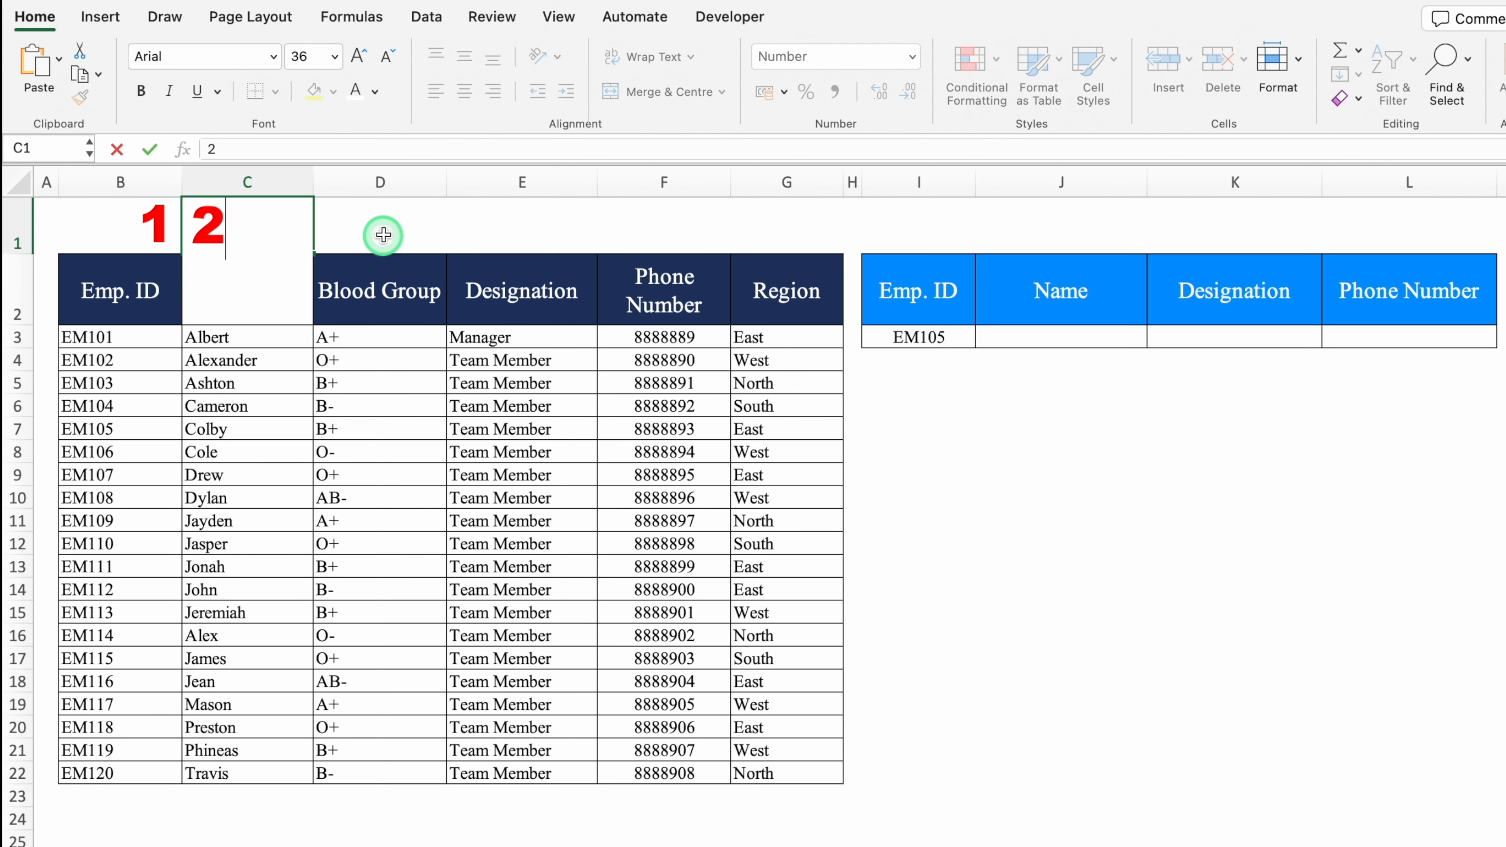
pyautogui.press('Tab')
pyautogui.click(126, 237)
pyautogui.moveTo(235, 225); pyautogui.dragTo(798, 252)
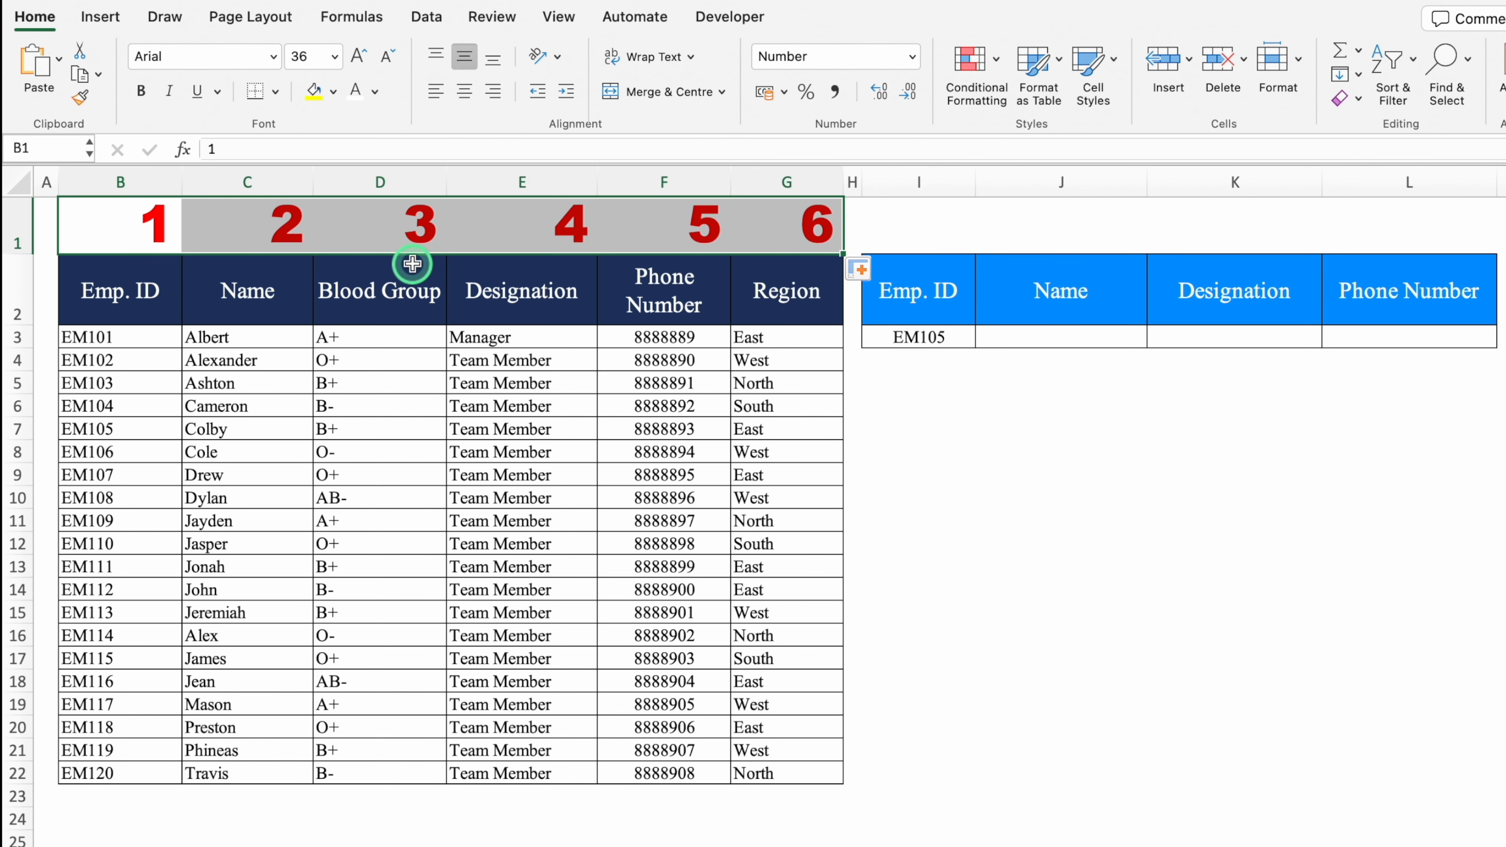
pyautogui.press('Delete')
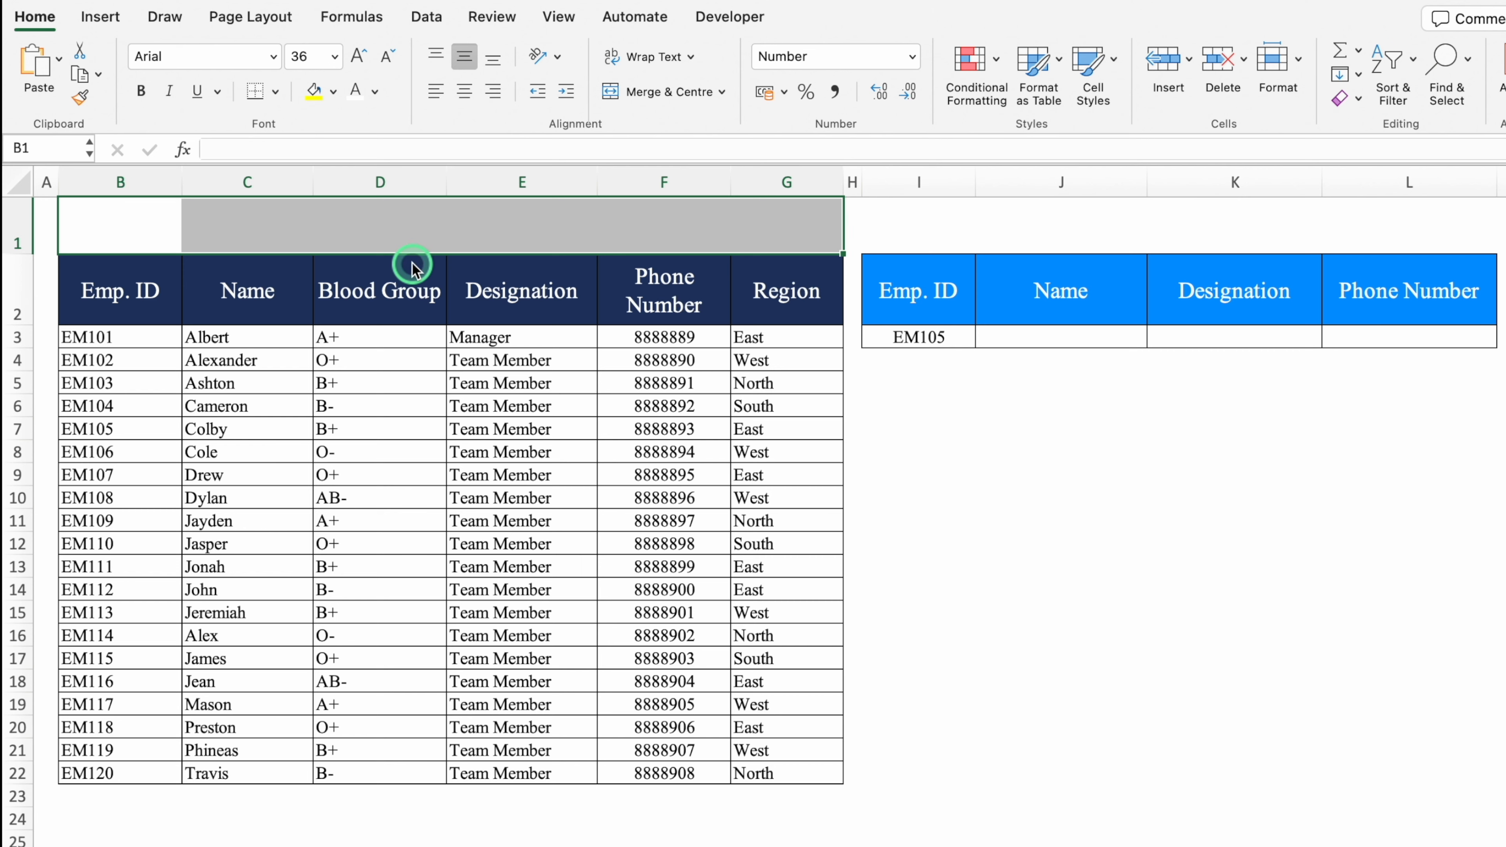
# Insert a blank column before the employee table's Emp. ID column.
pyautogui.click(127, 184)
pyautogui.rightClick(136, 188)
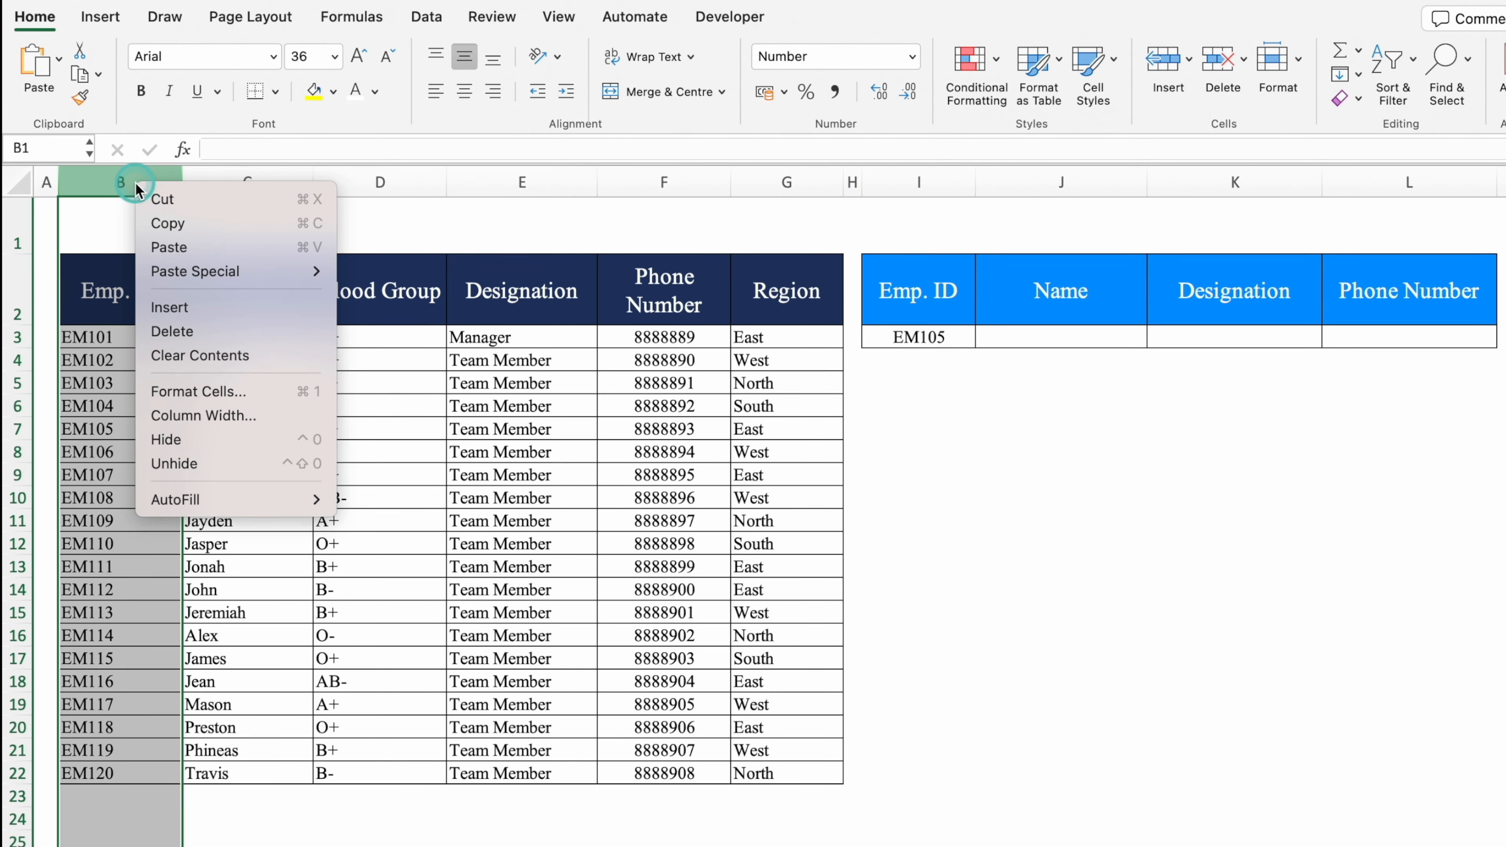
pyautogui.click(235, 309)
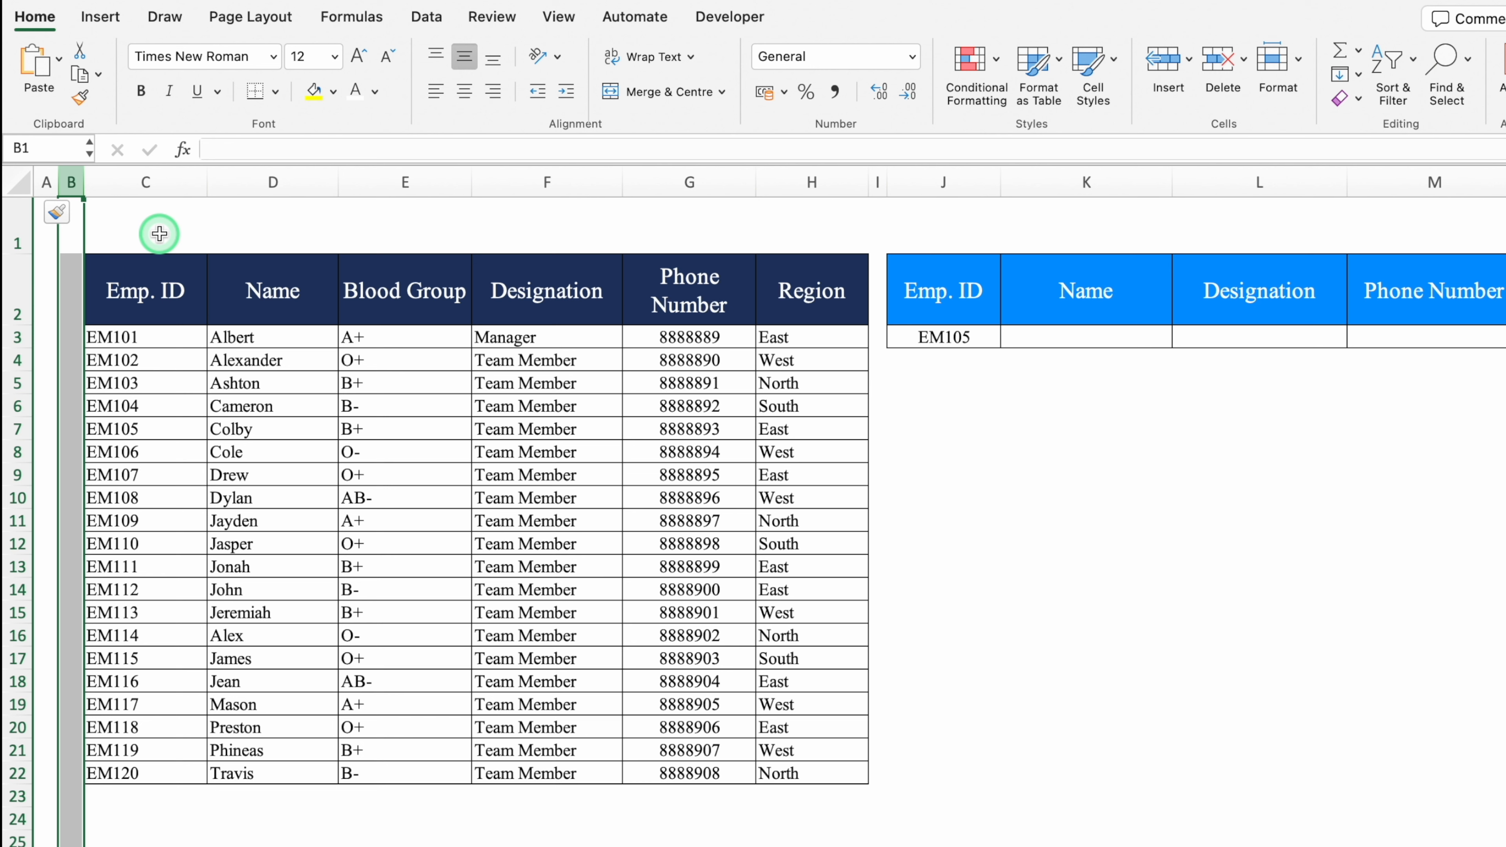
# Number the employee table's columns from 1 to 6 in cells C1 to H1, starting above Emp. ID.
pyautogui.click(145, 181)
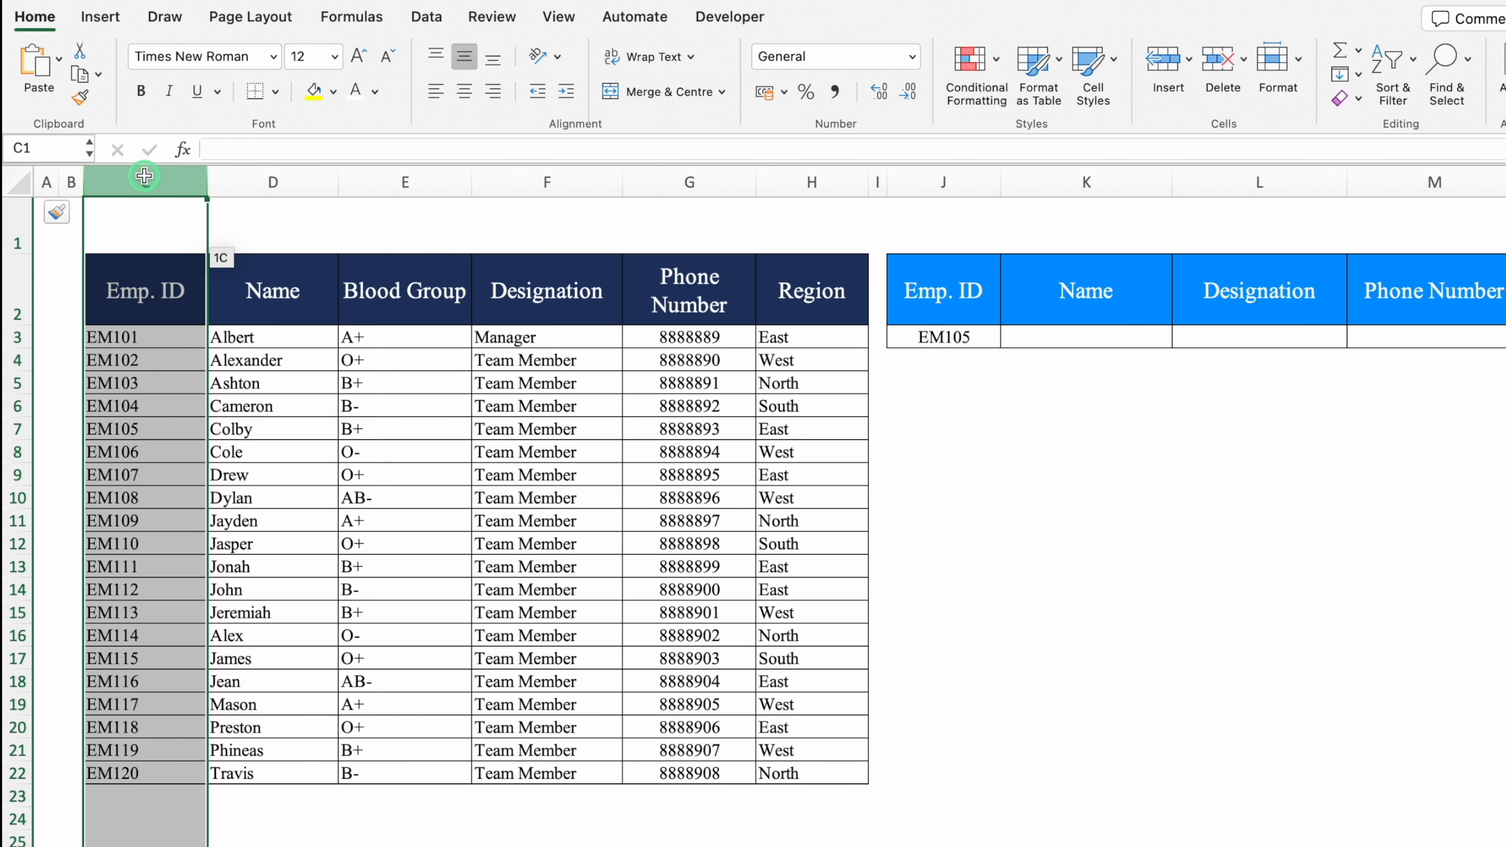
pyautogui.click(157, 237)
pyautogui.write('1')
pyautogui.press('Tab')
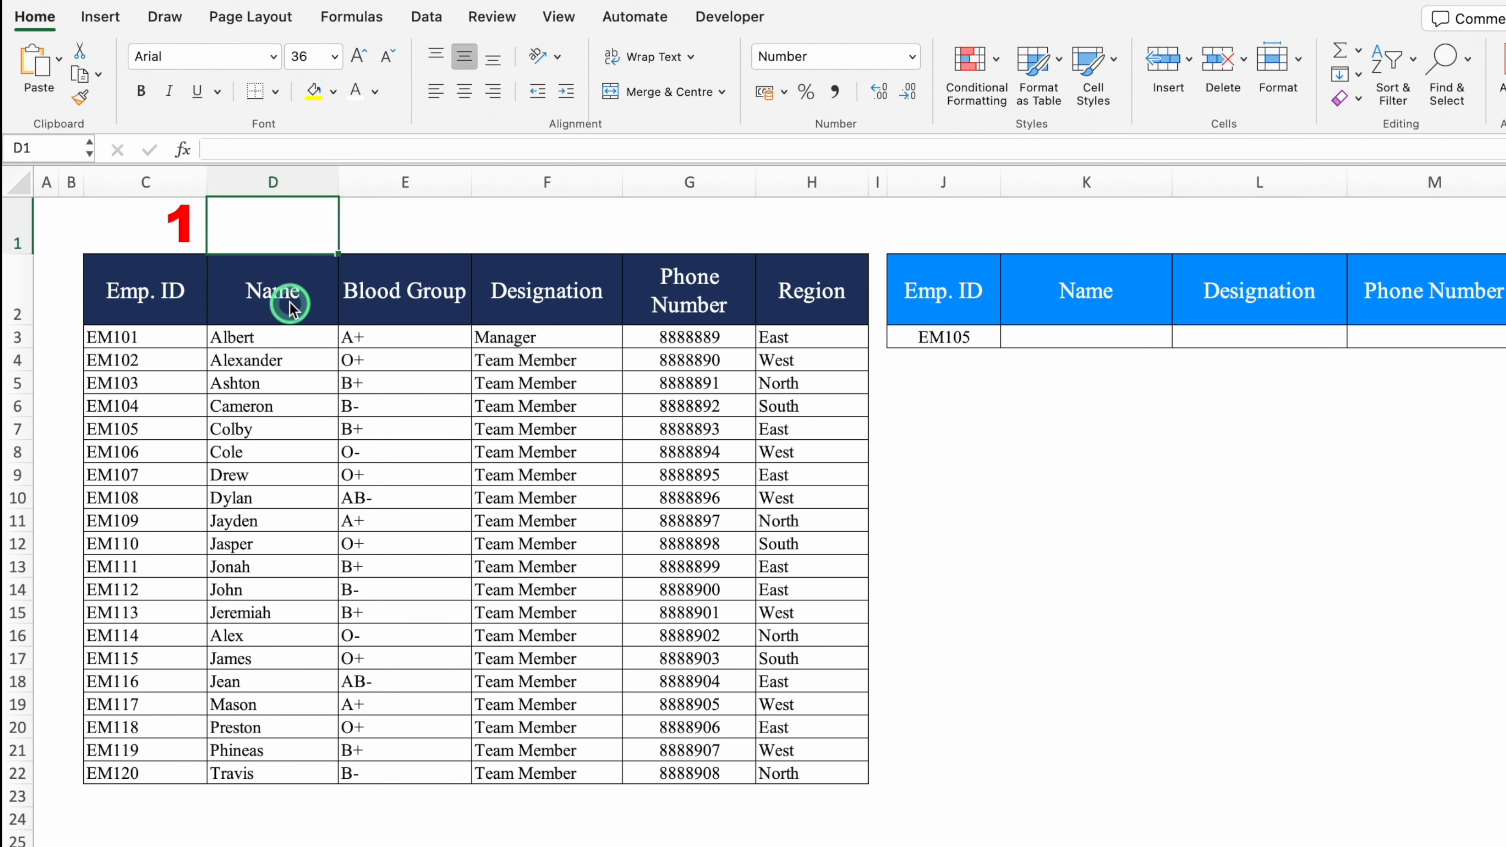
pyautogui.write('2')
pyautogui.press('Tab')
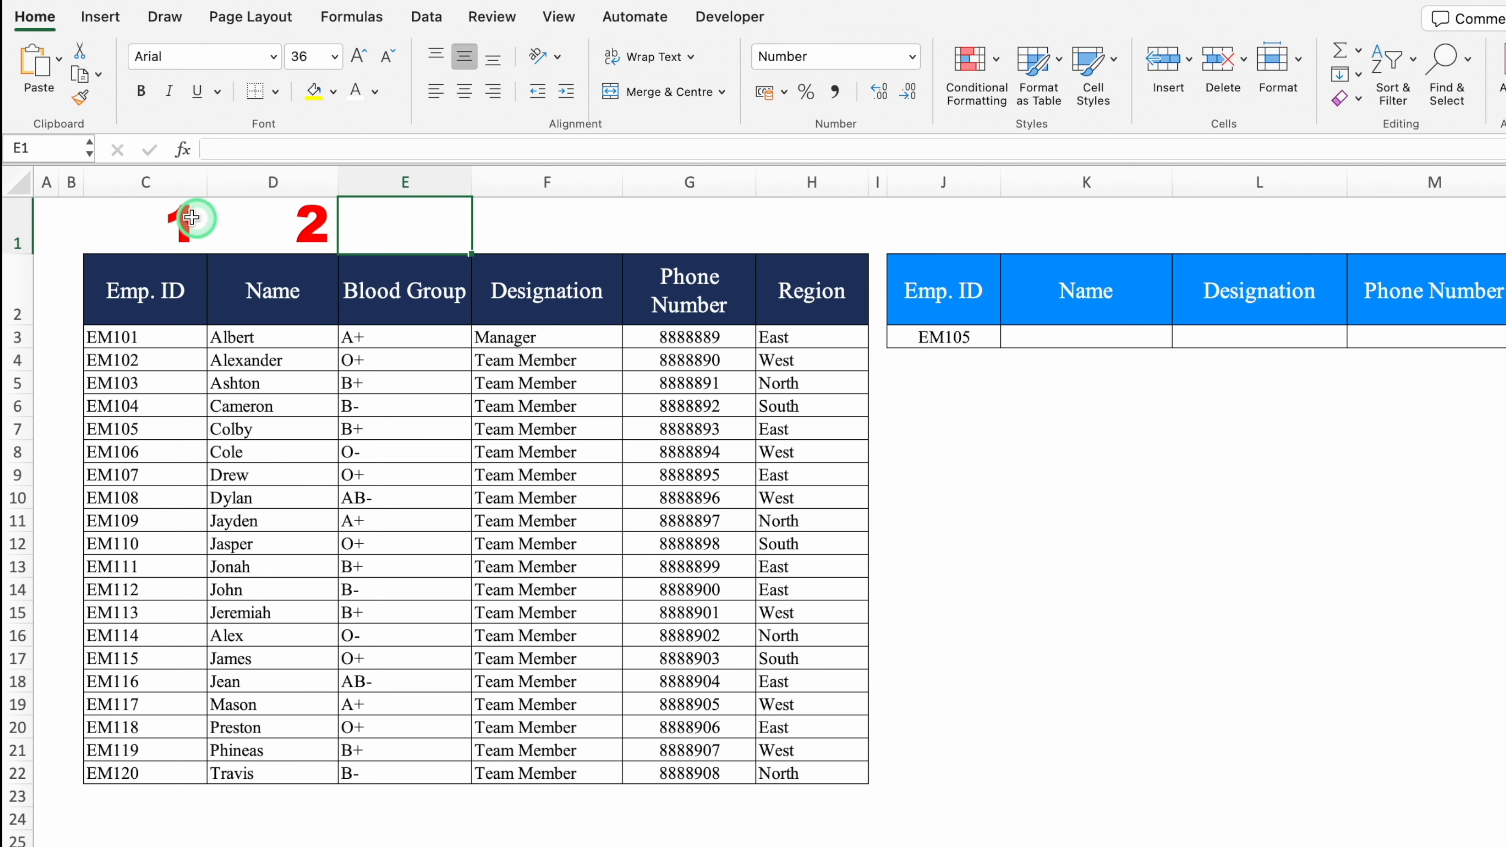
pyautogui.moveTo(140, 216); pyautogui.dragTo(841, 227)
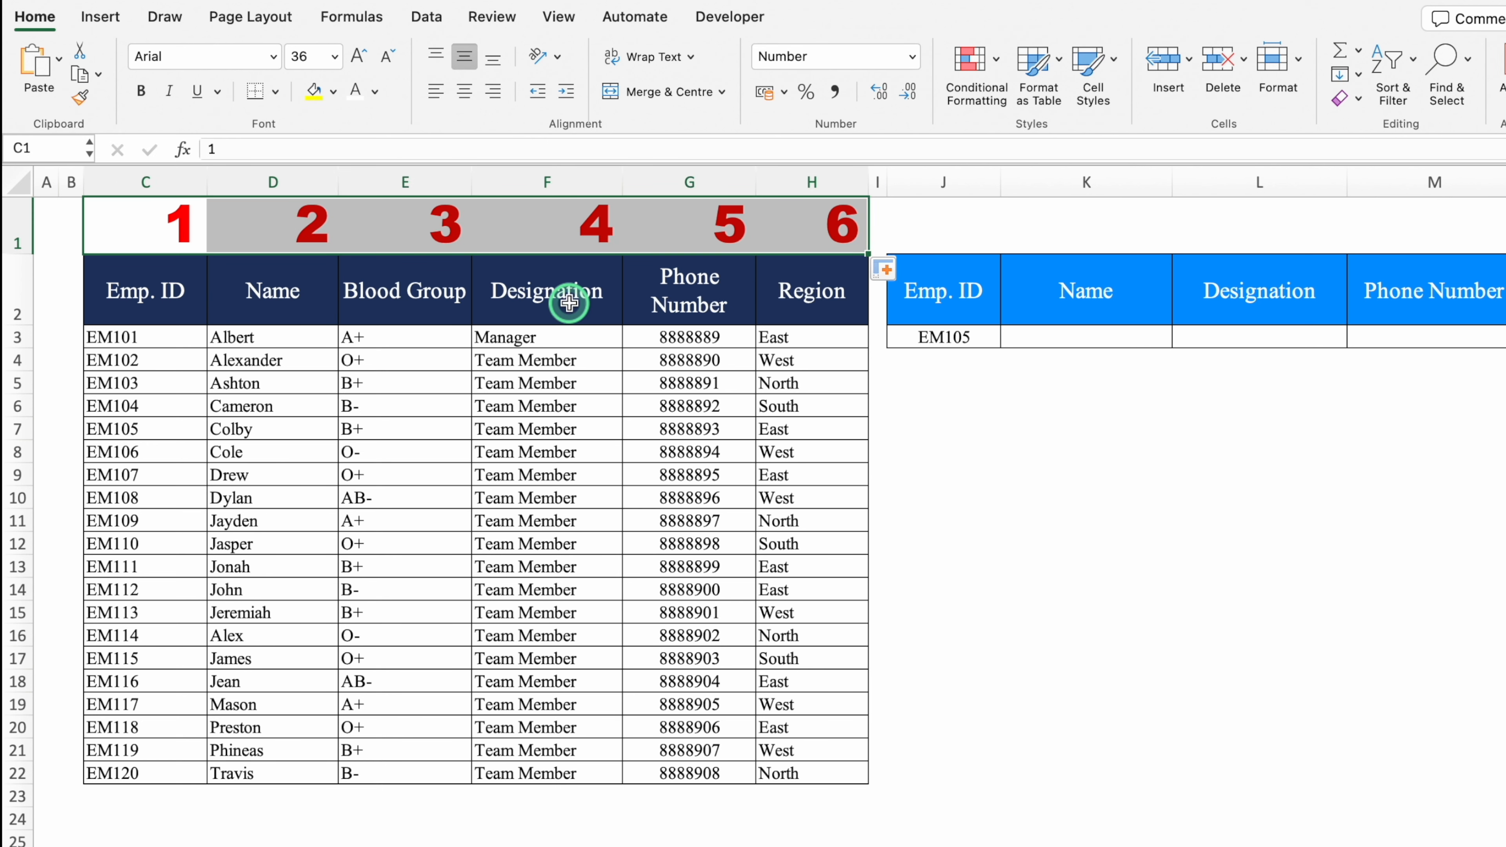
# Start a VLOOKUP formula in the Name cell K3 with the Emp. ID in J3 as lookup value.
pyautogui.click(1070, 336)
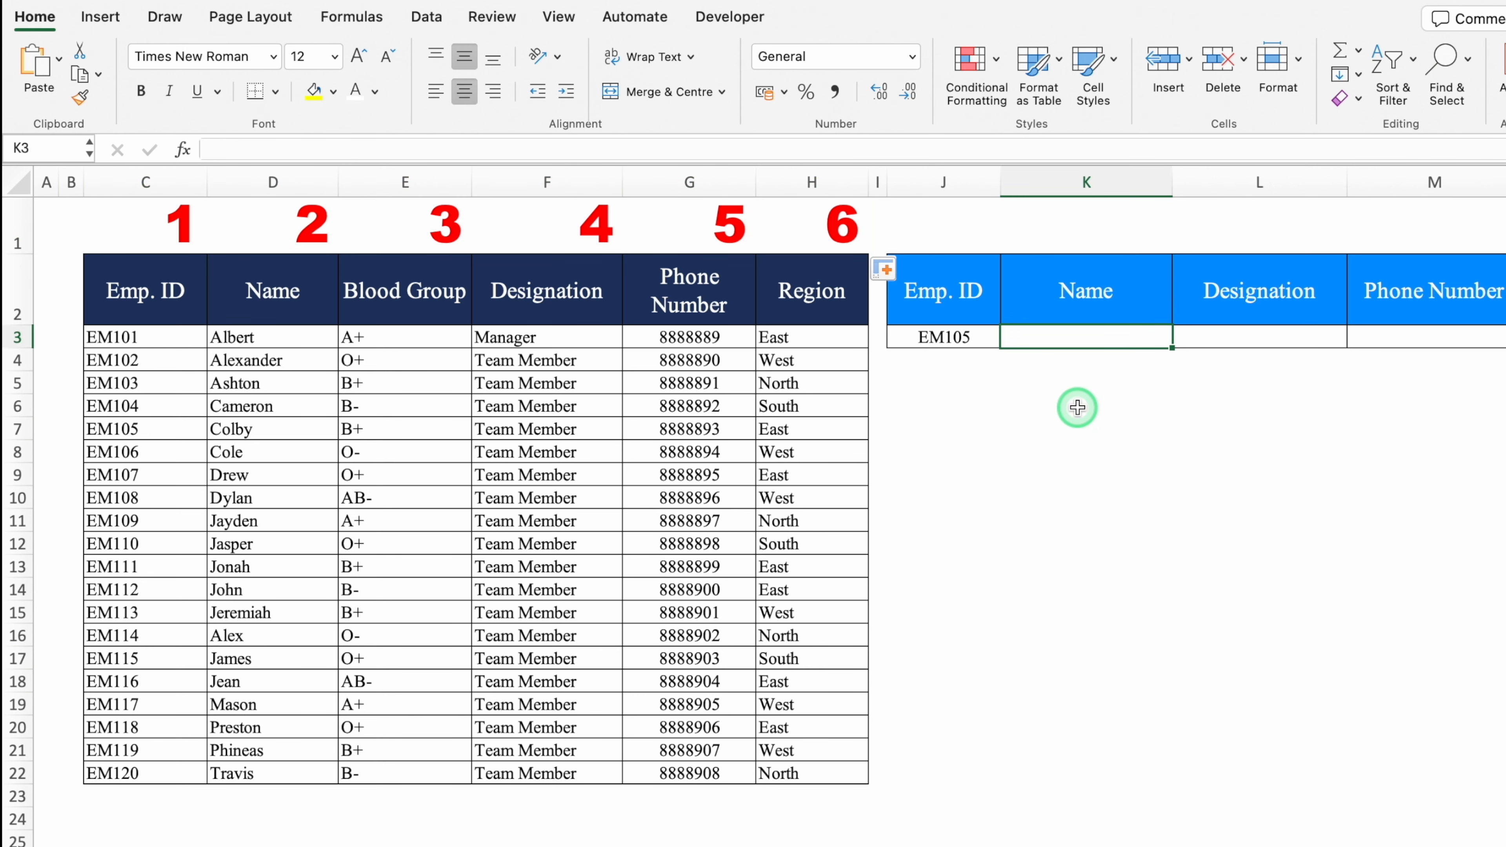
pyautogui.write('=')
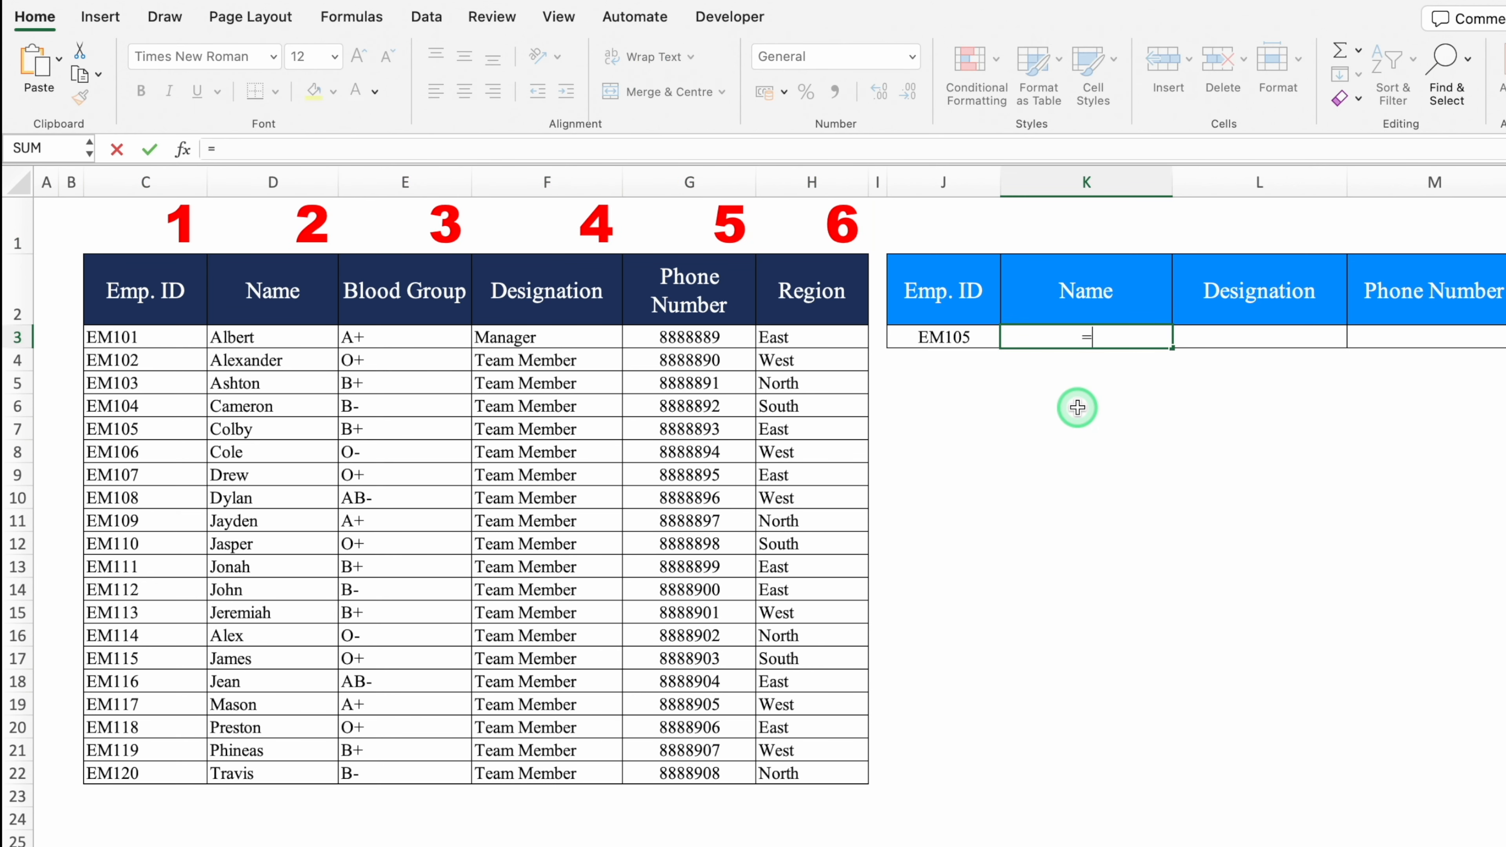
pyautogui.write('VL')
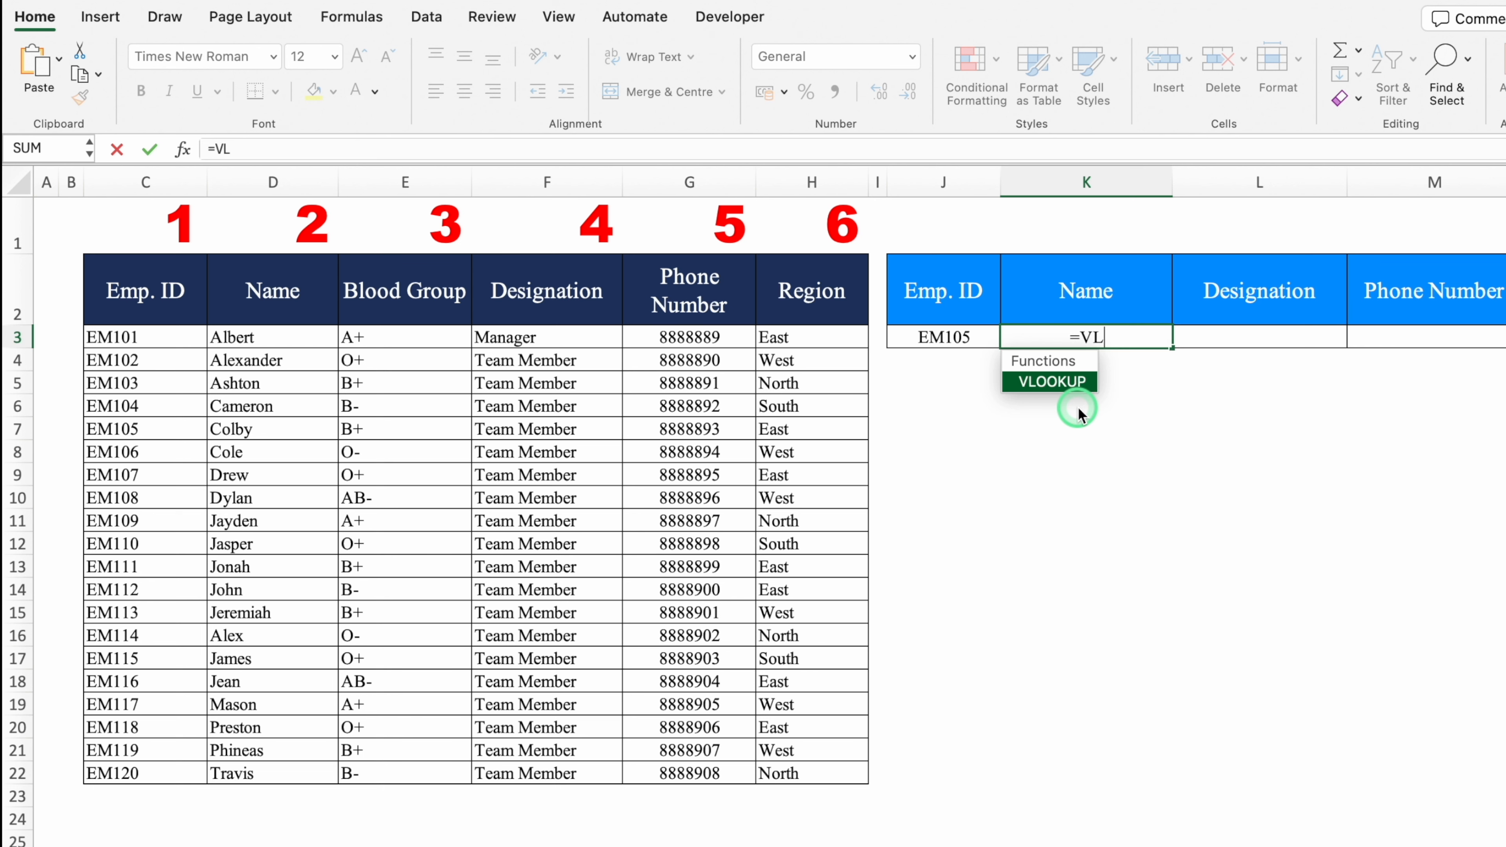
pyautogui.doubleClick(1062, 385)
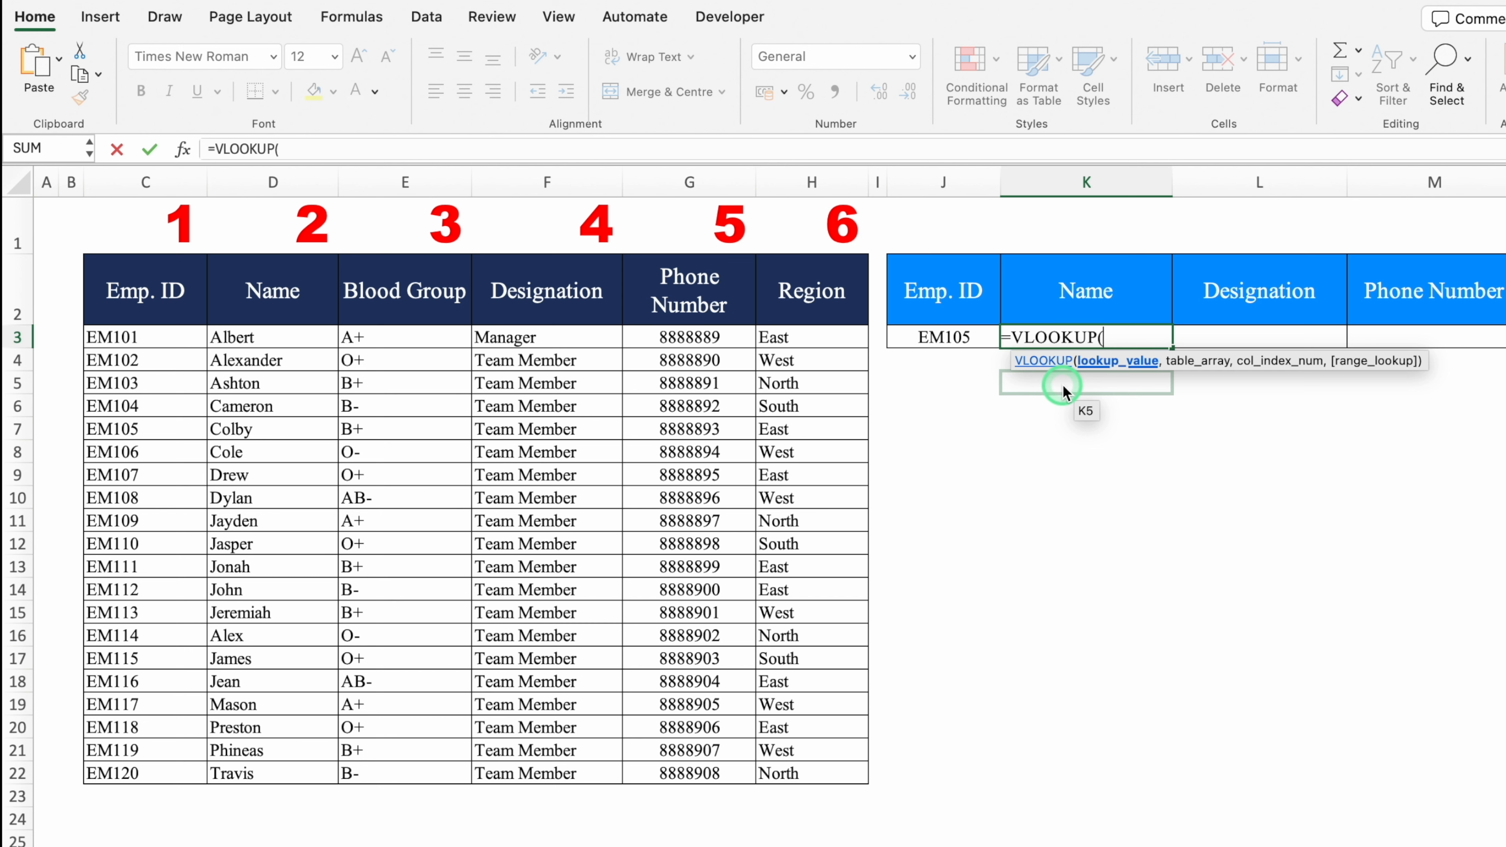
pyautogui.click(976, 340)
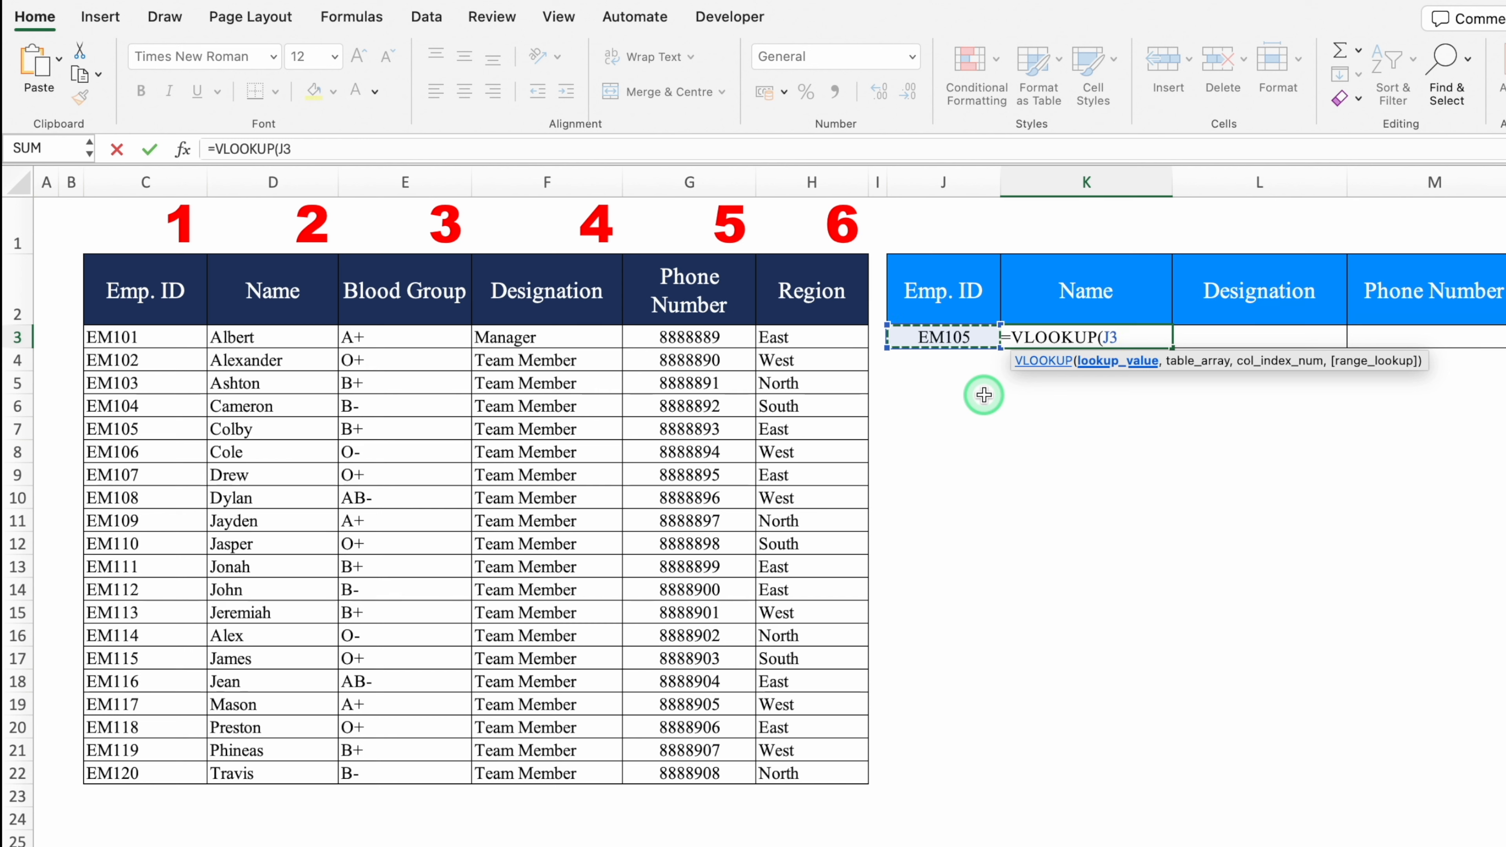
pyautogui.write(',')
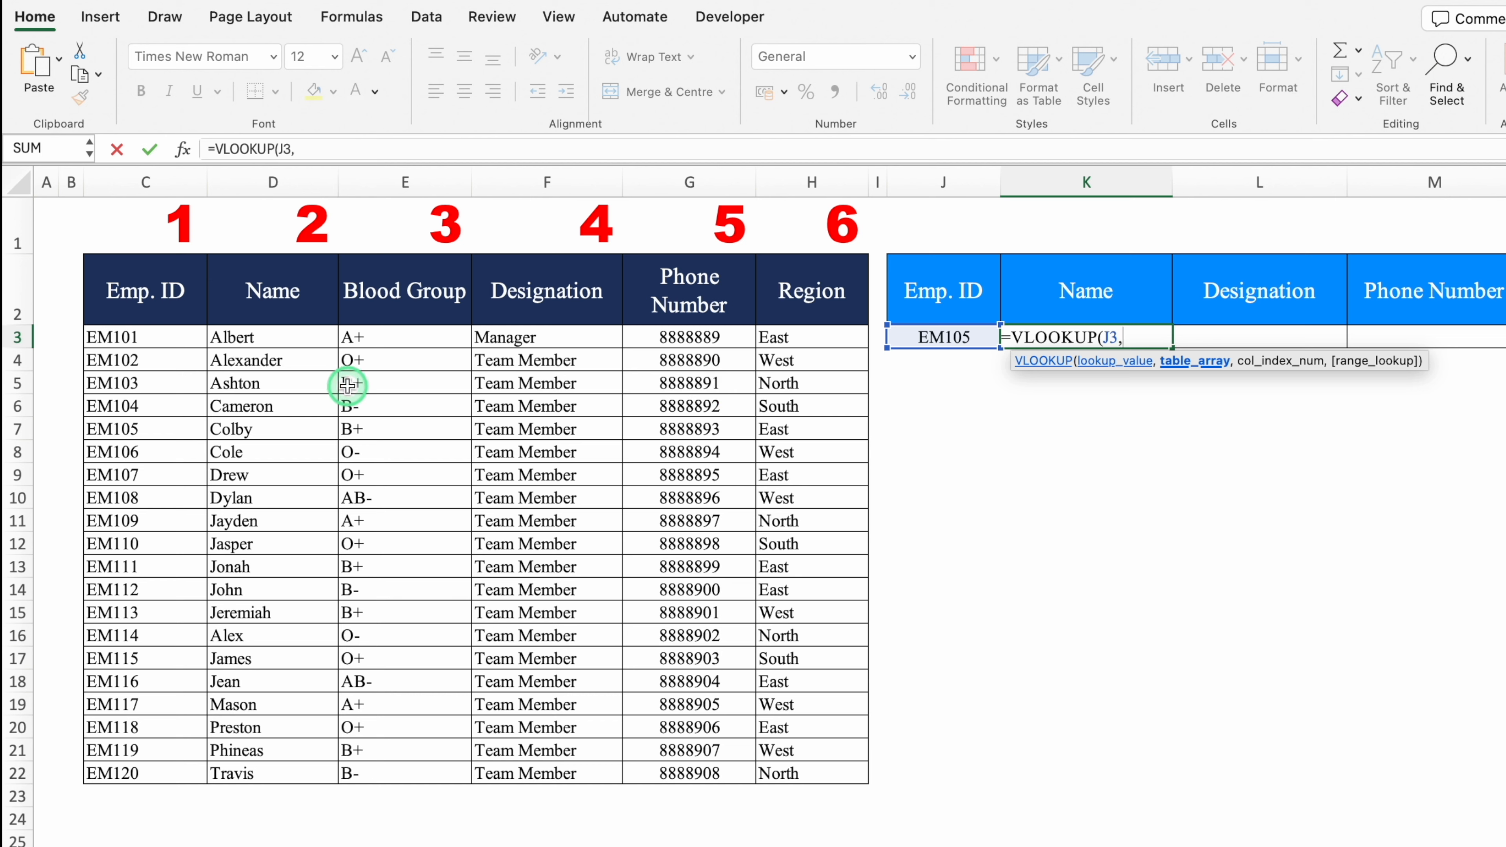
# Set the VLOOKUP's table array to the whole columns C:H.
pyautogui.moveTo(127, 337); pyautogui.dragTo(793, 780)
pyautogui.moveTo(135, 279); pyautogui.dragTo(853, 778)
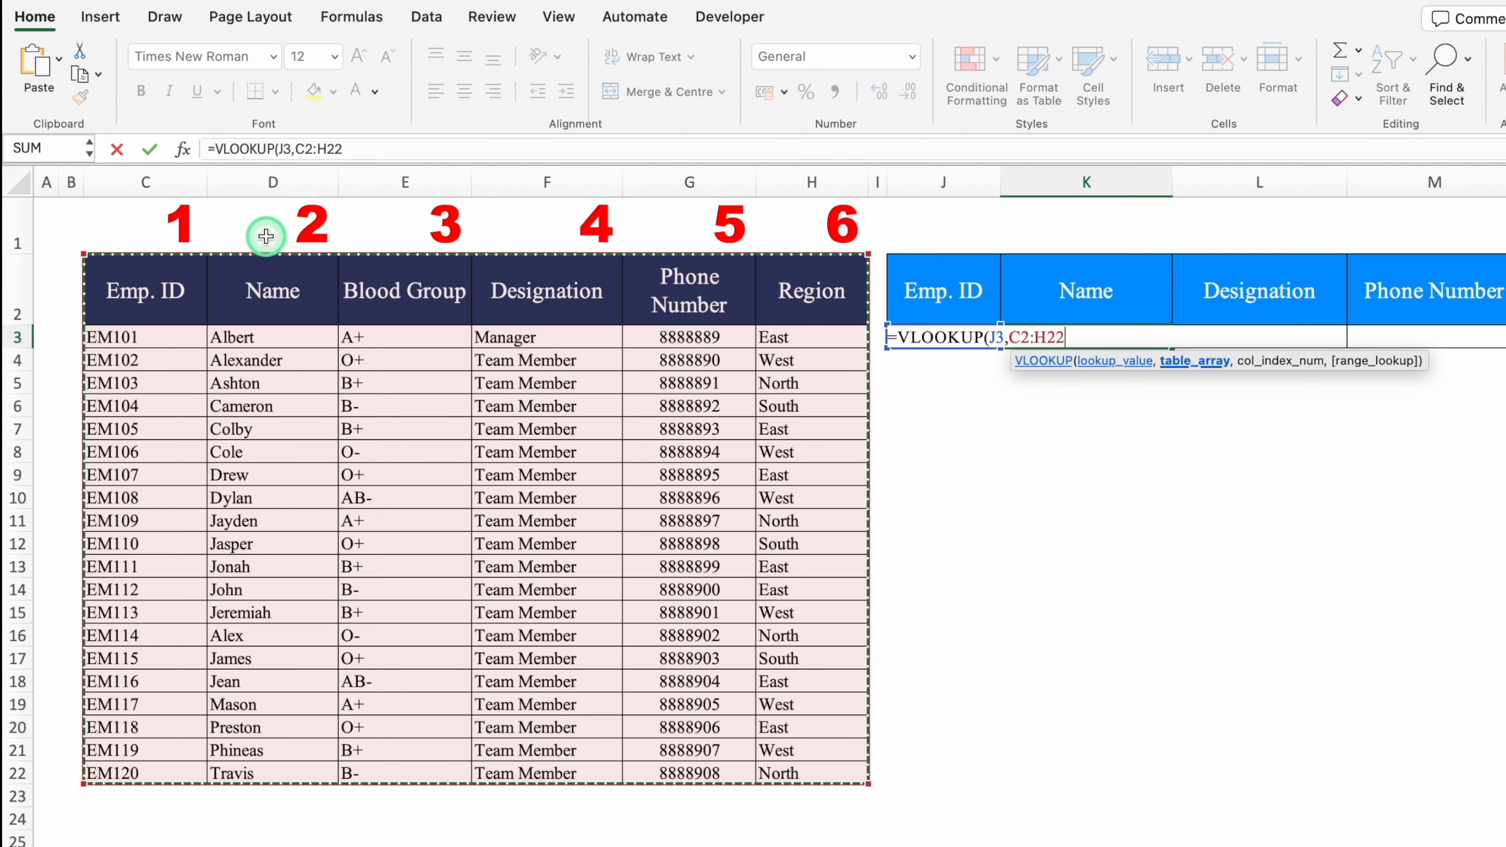
pyautogui.click(143, 180)
pyautogui.moveTo(142, 181); pyautogui.dragTo(804, 173)
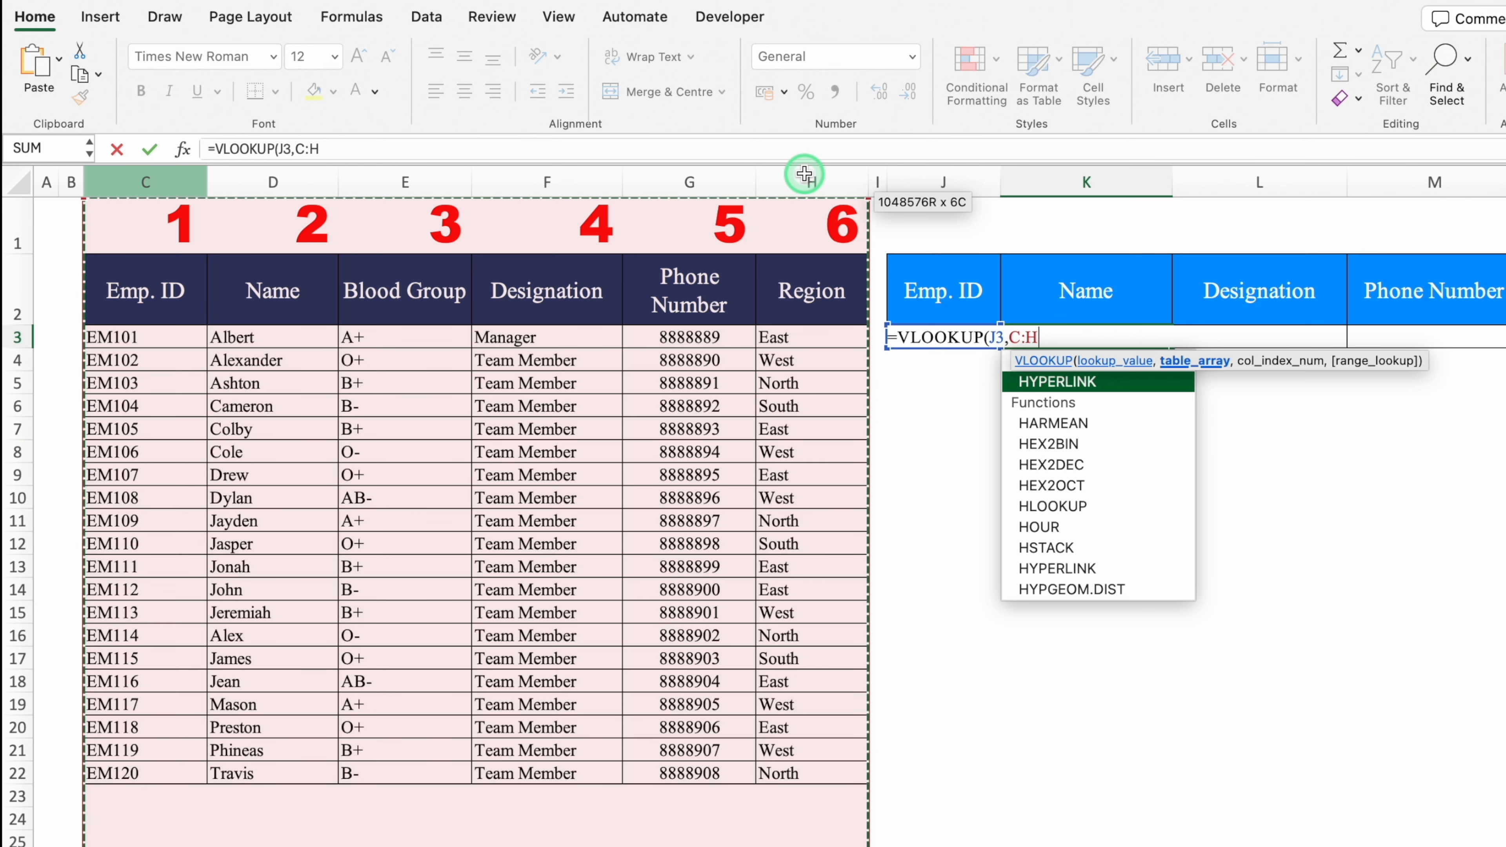
pyautogui.write(',')
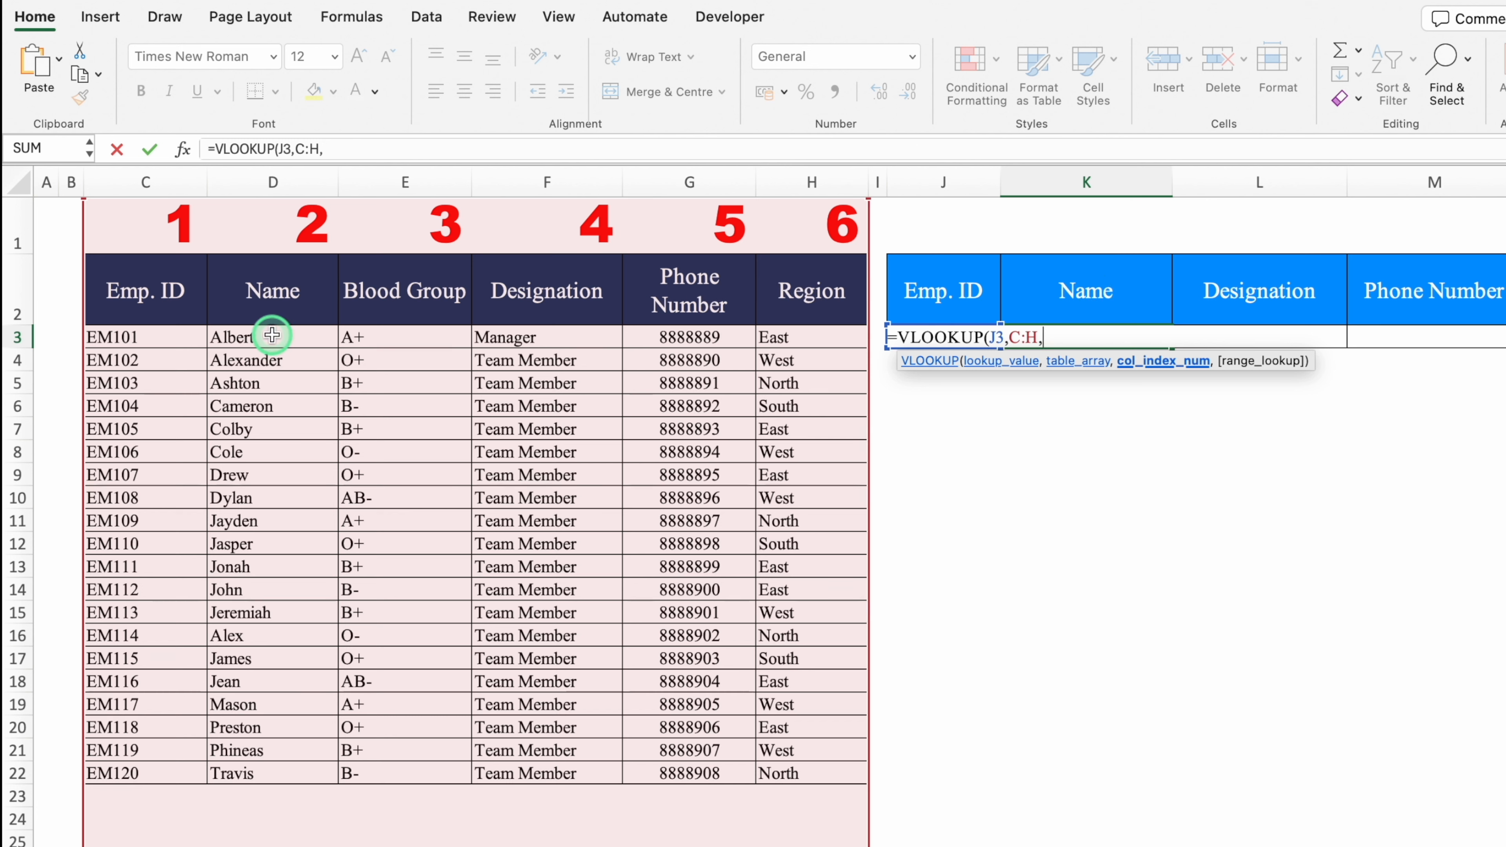
# Complete the VLOOKUP with column index 2 and FALSE for an exact match, and enter the formula.
pyautogui.write('2,')
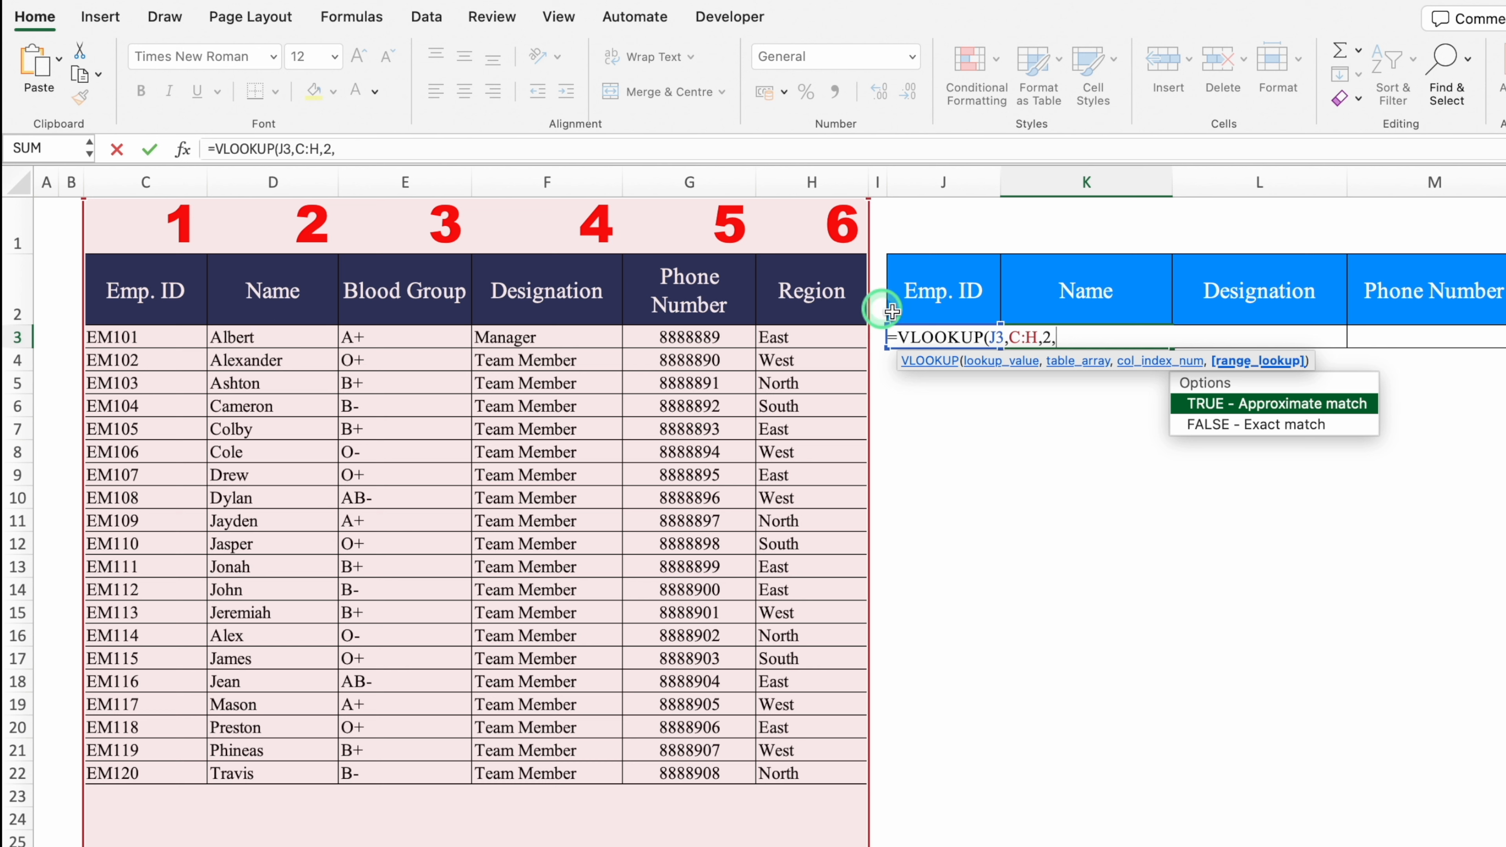
pyautogui.doubleClick(1221, 423)
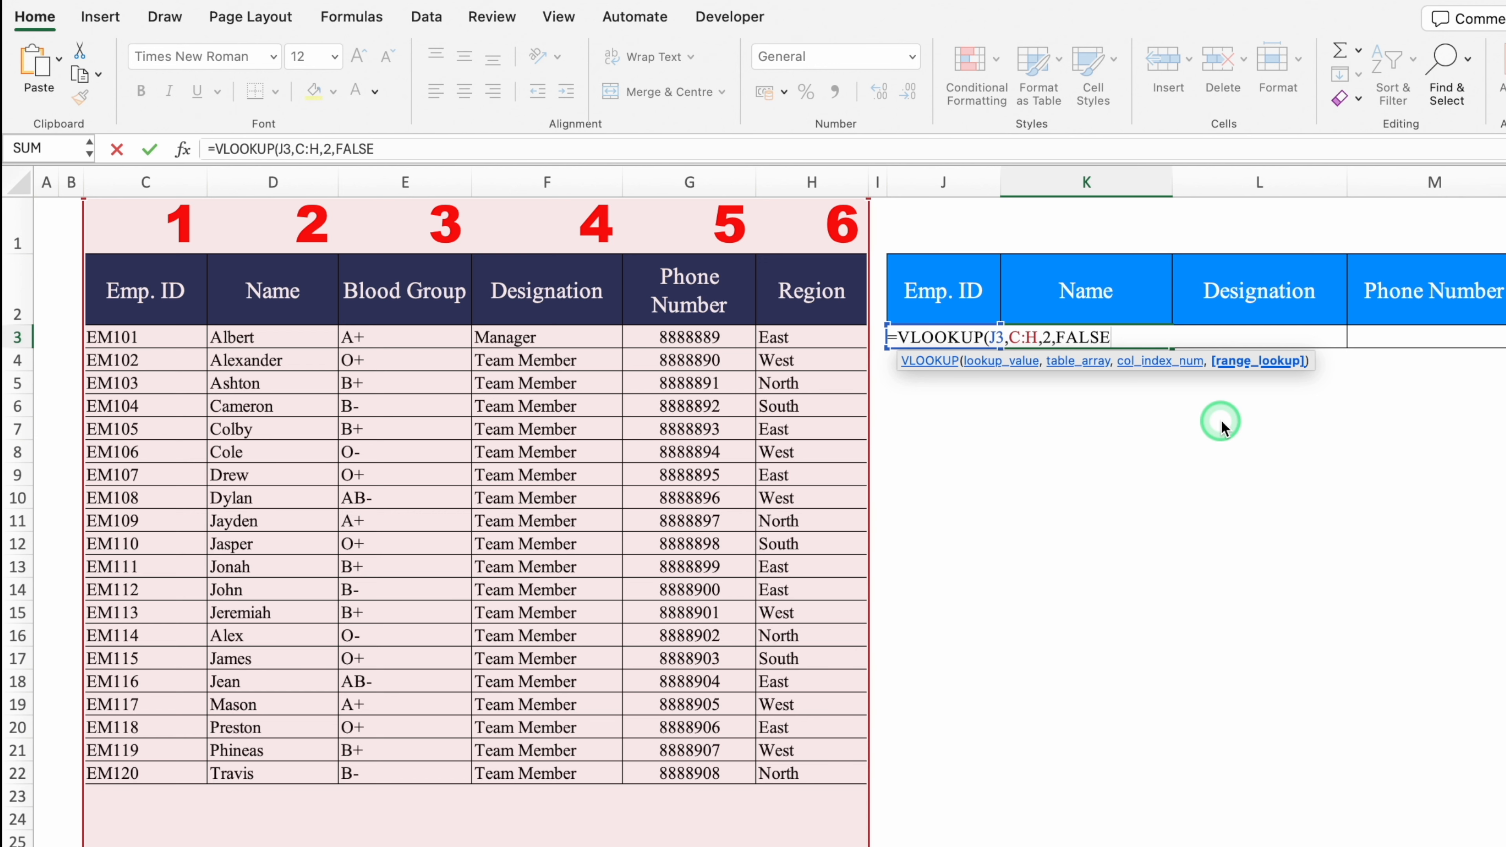
pyautogui.write(')')
pyautogui.press('Return')
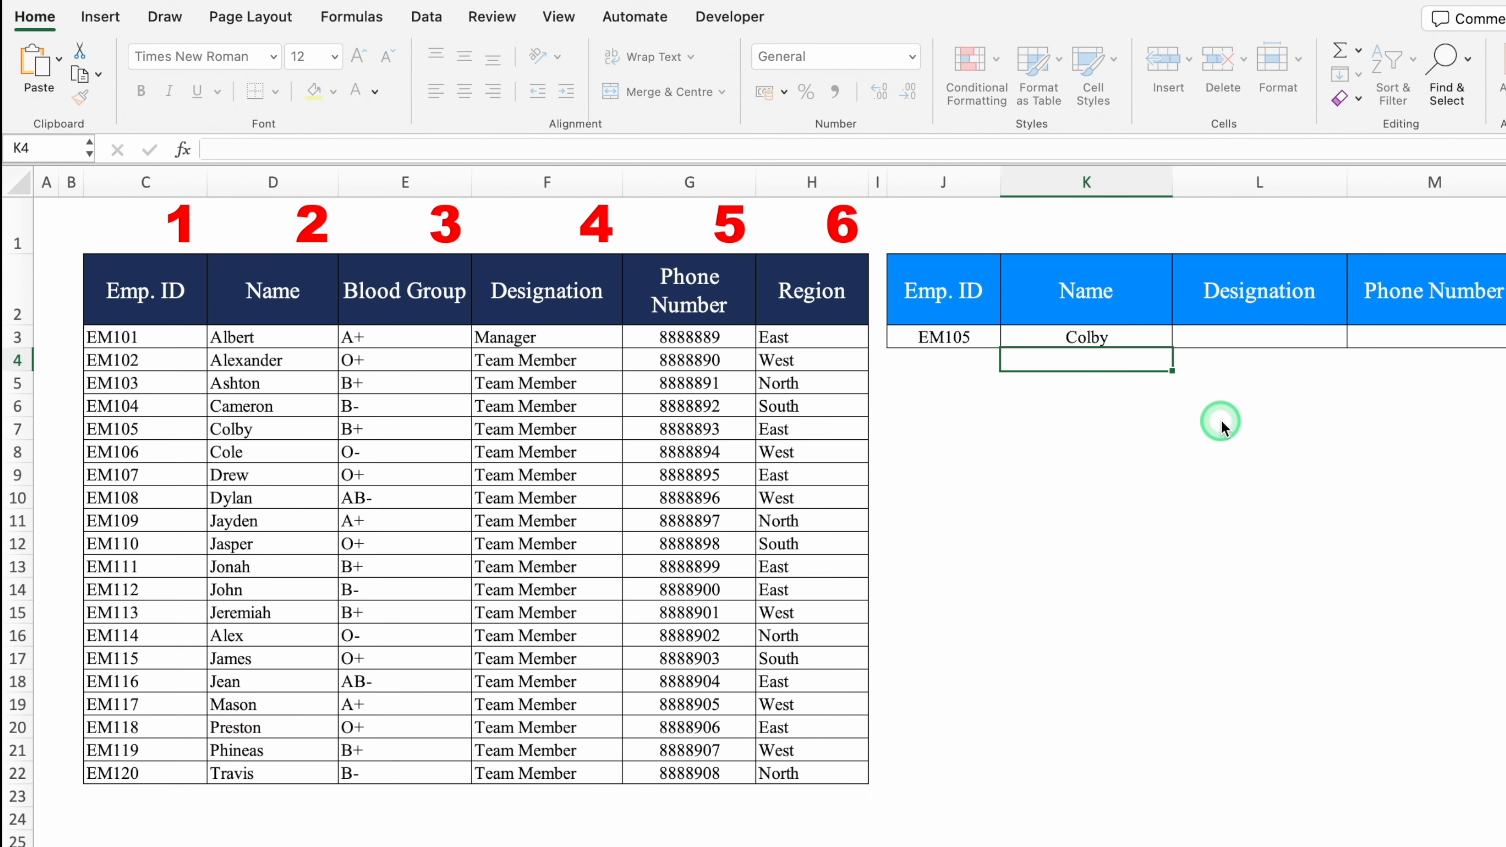
# Replace the Emp. ID in J3 with the ID from the employee table's first data row.
pyautogui.click(985, 336)
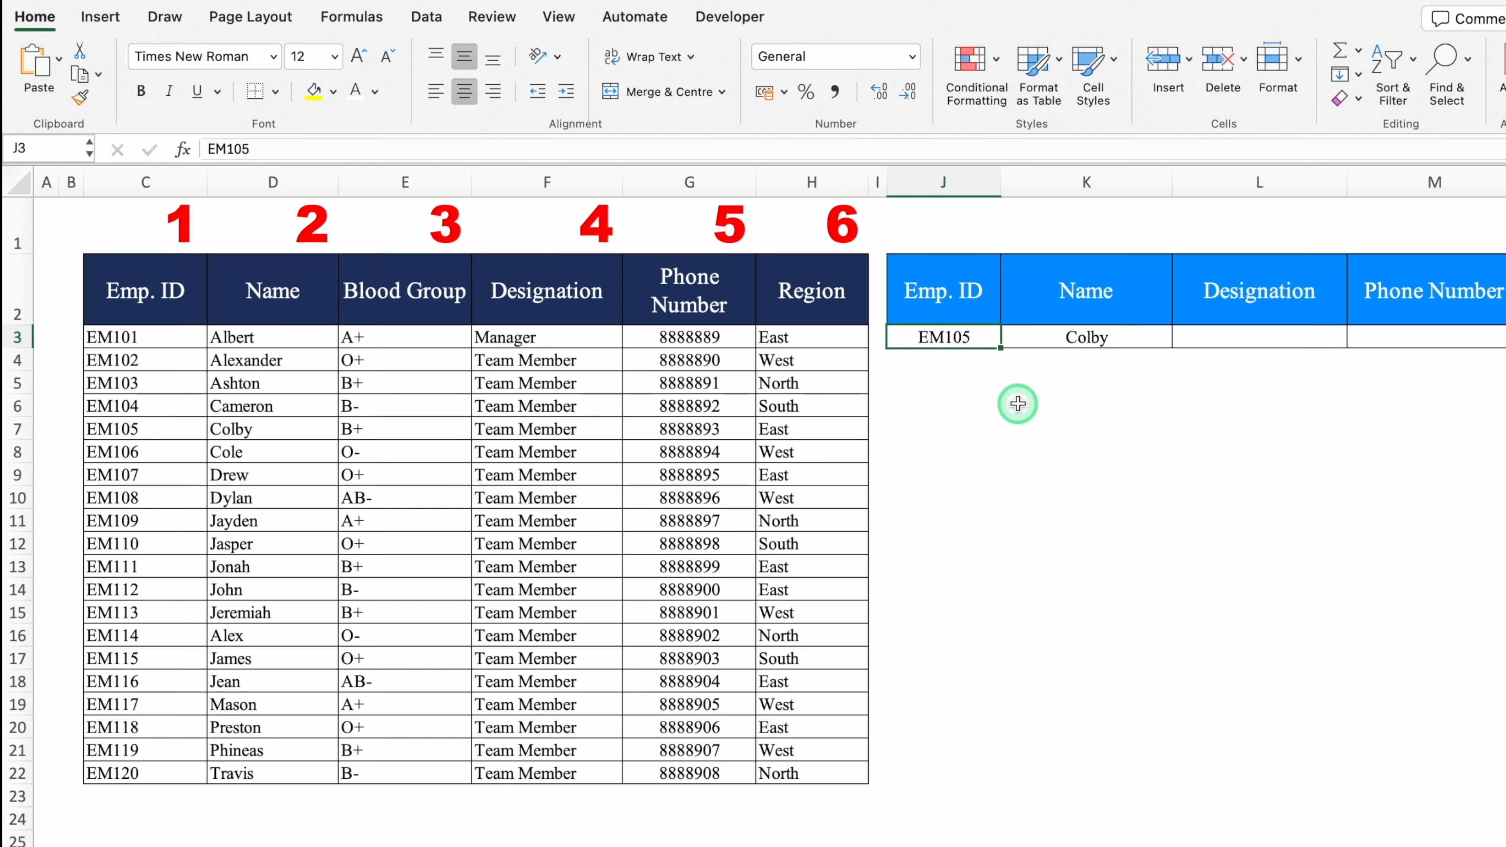
pyautogui.write('EM1')
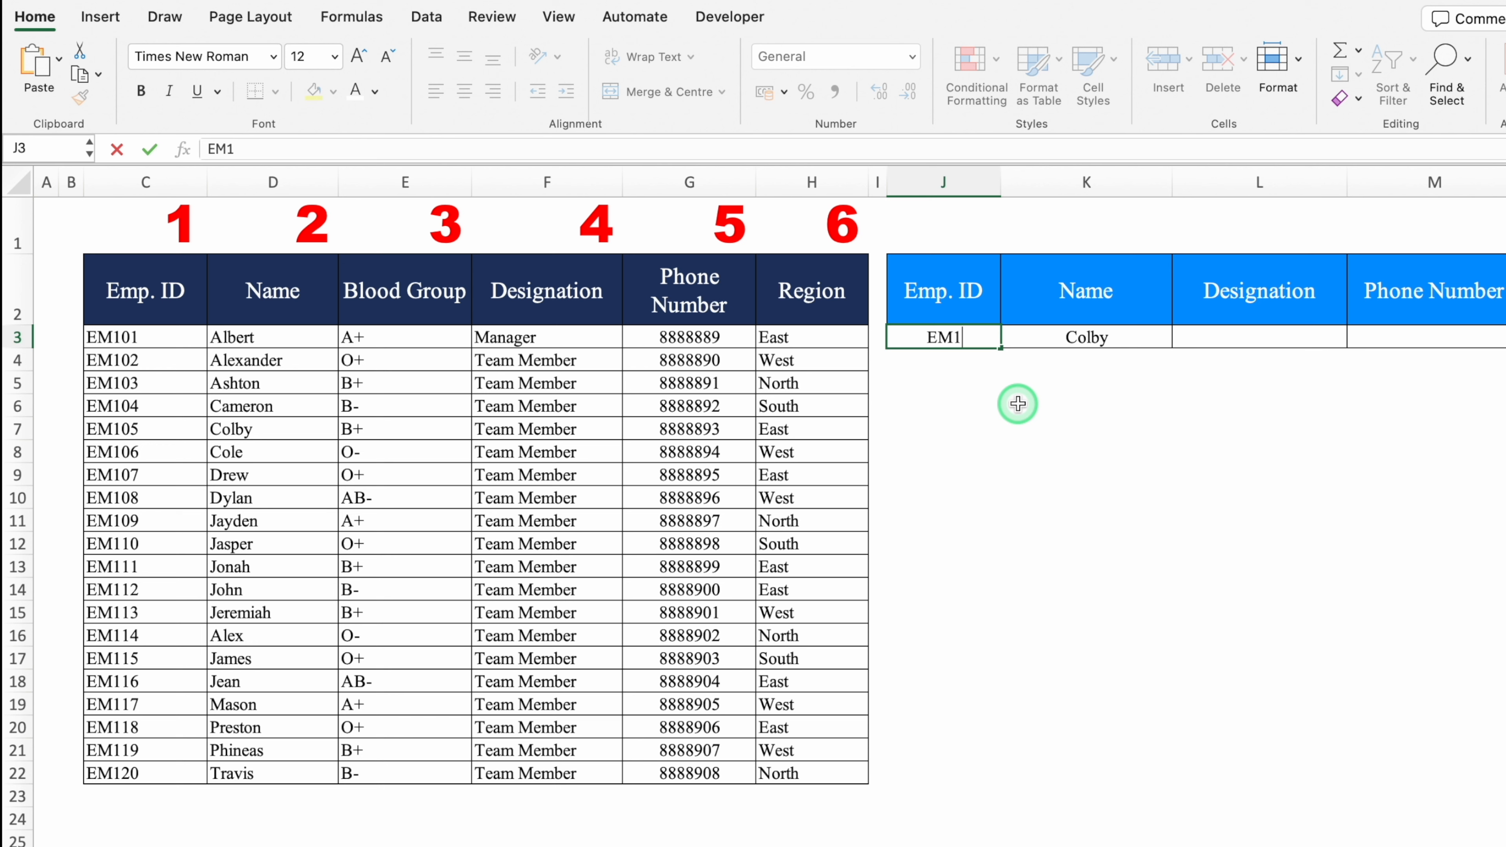
pyautogui.write('01')
pyautogui.press('Return')
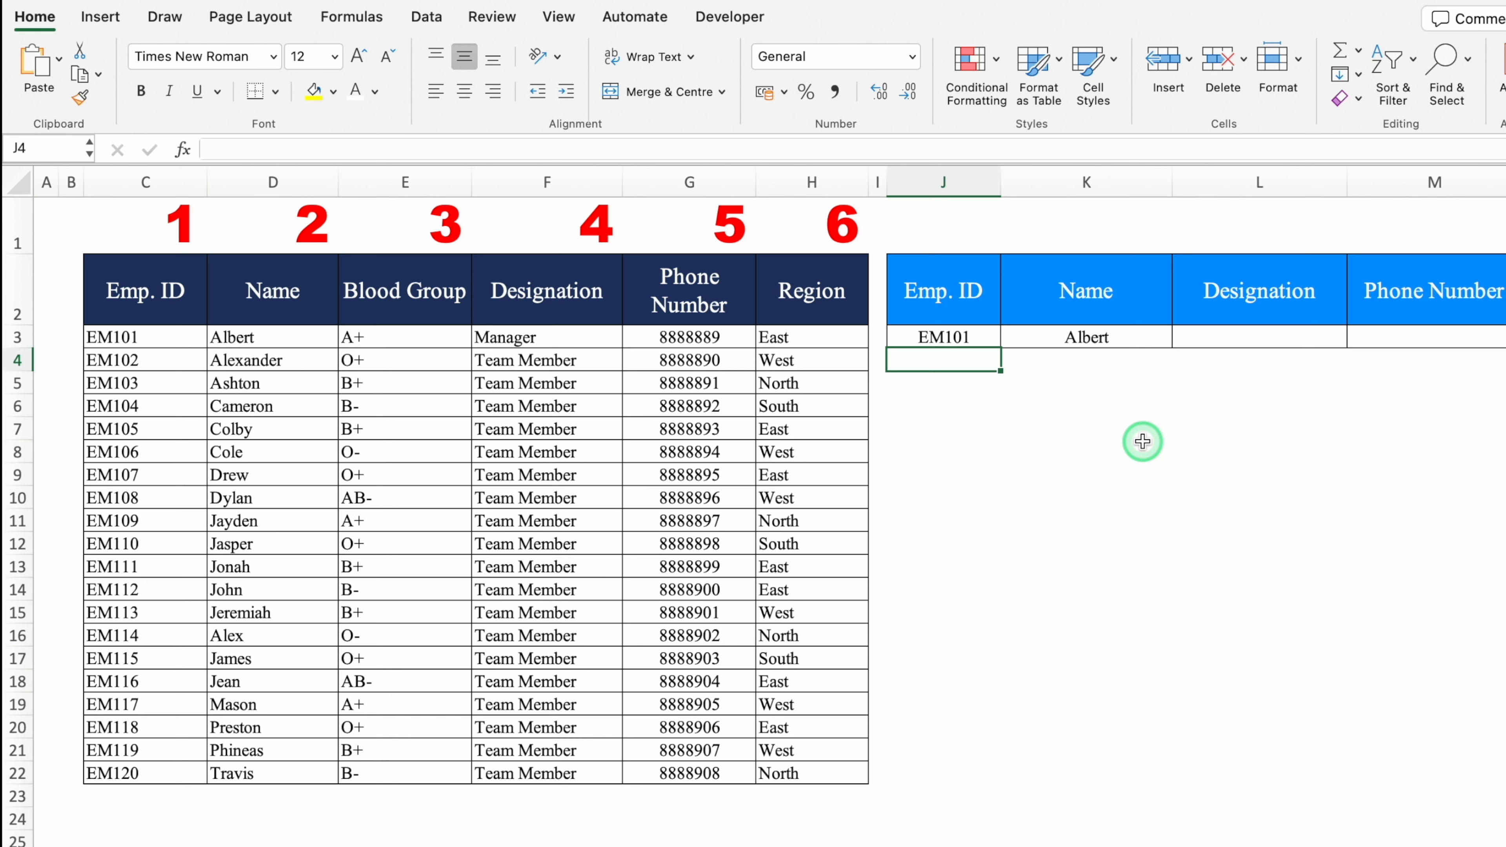
# Try to fill the VLOOKUP from K3 across L3:M3 with relative references and check the formula in M3.
pyautogui.click(1042, 337)
pyautogui.doubleClick(1062, 336)
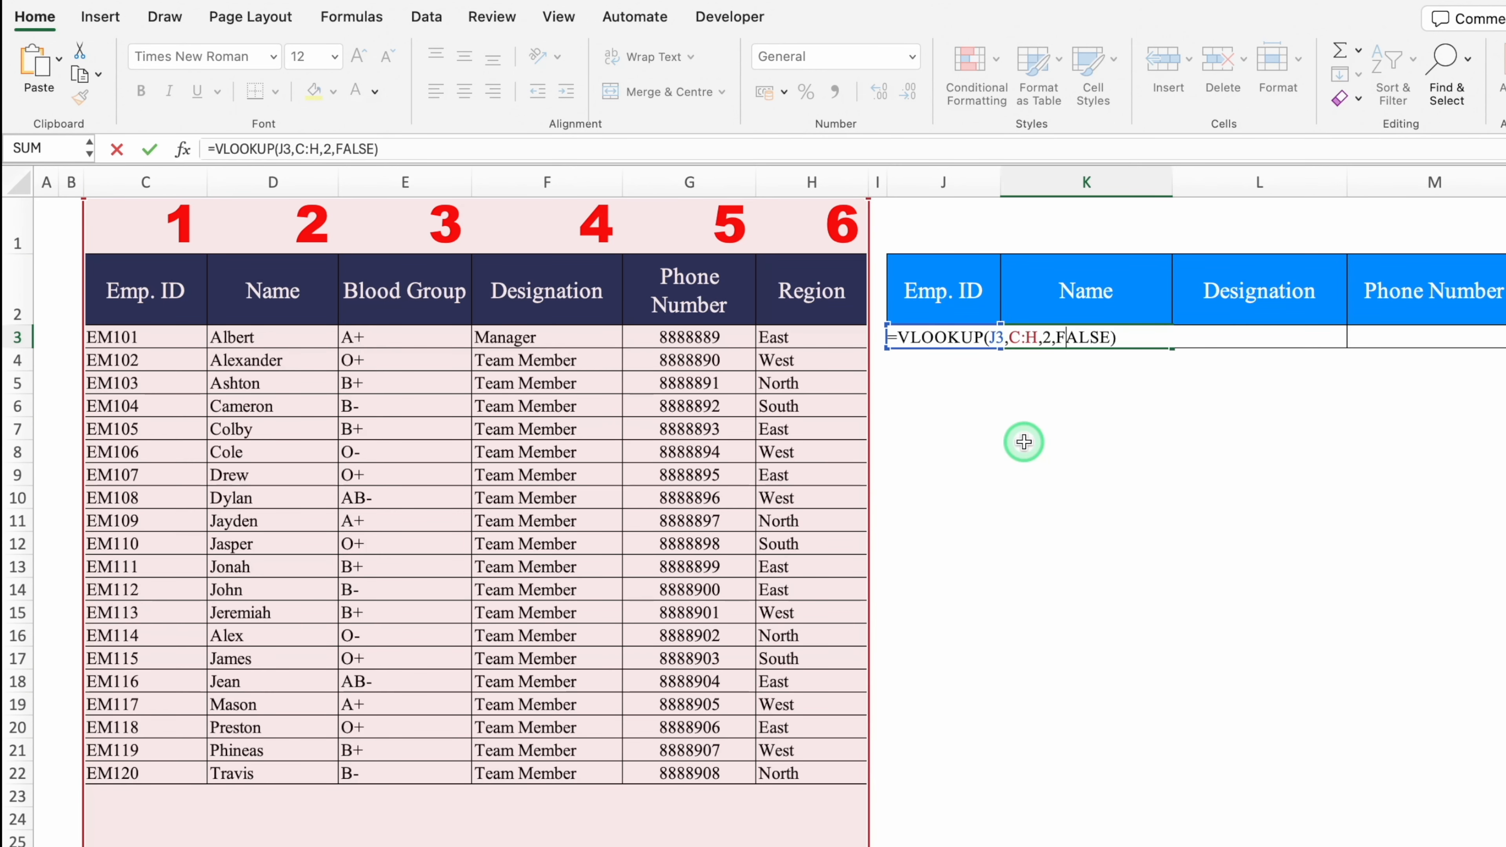
pyautogui.press('Return')
pyautogui.click(1106, 341)
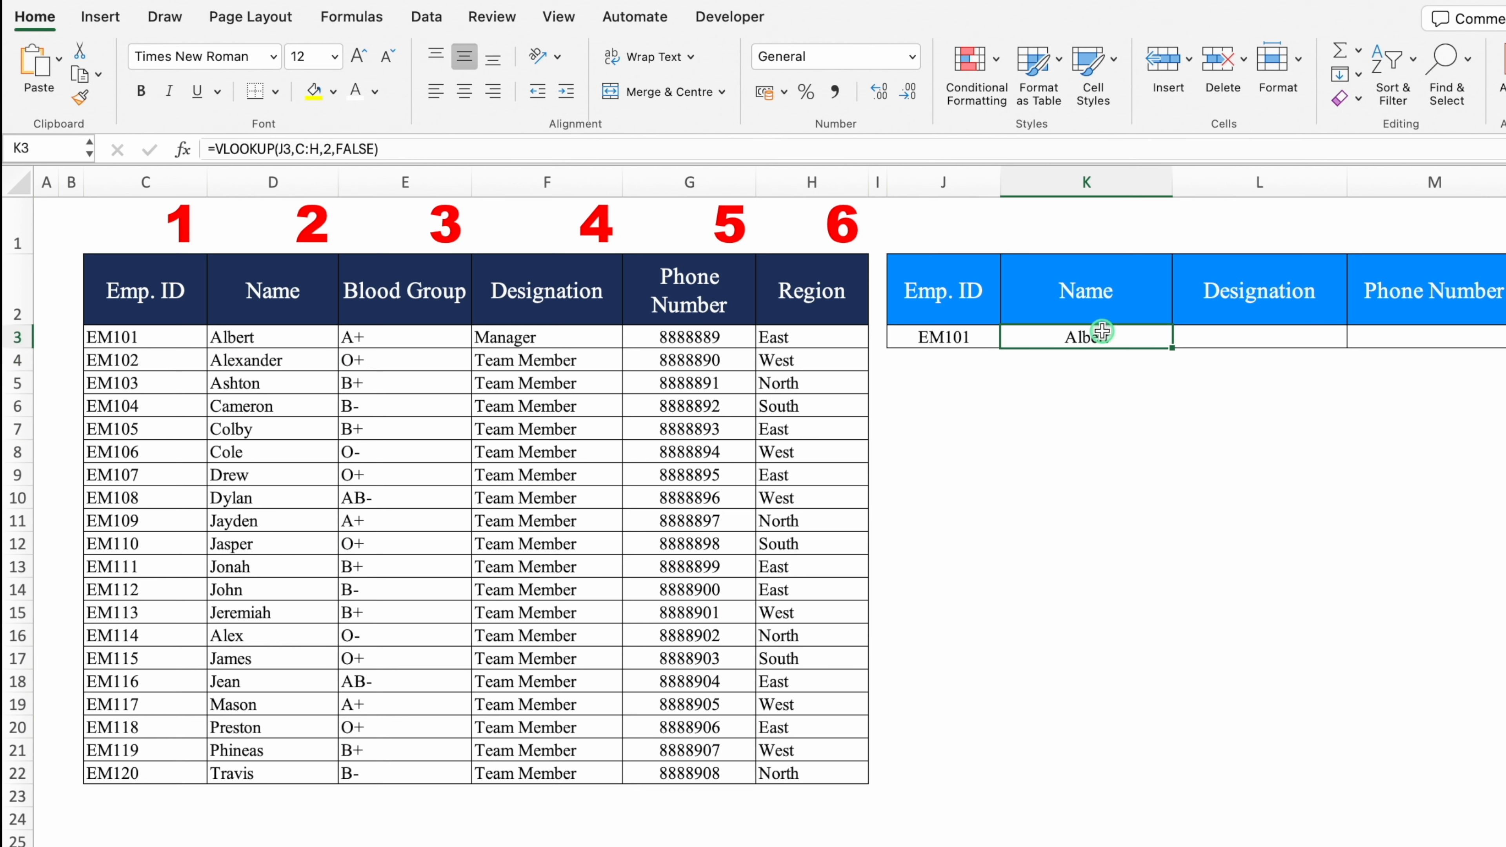
pyautogui.moveTo(1174, 348); pyautogui.dragTo(1304, 417)
pyautogui.click(1409, 336)
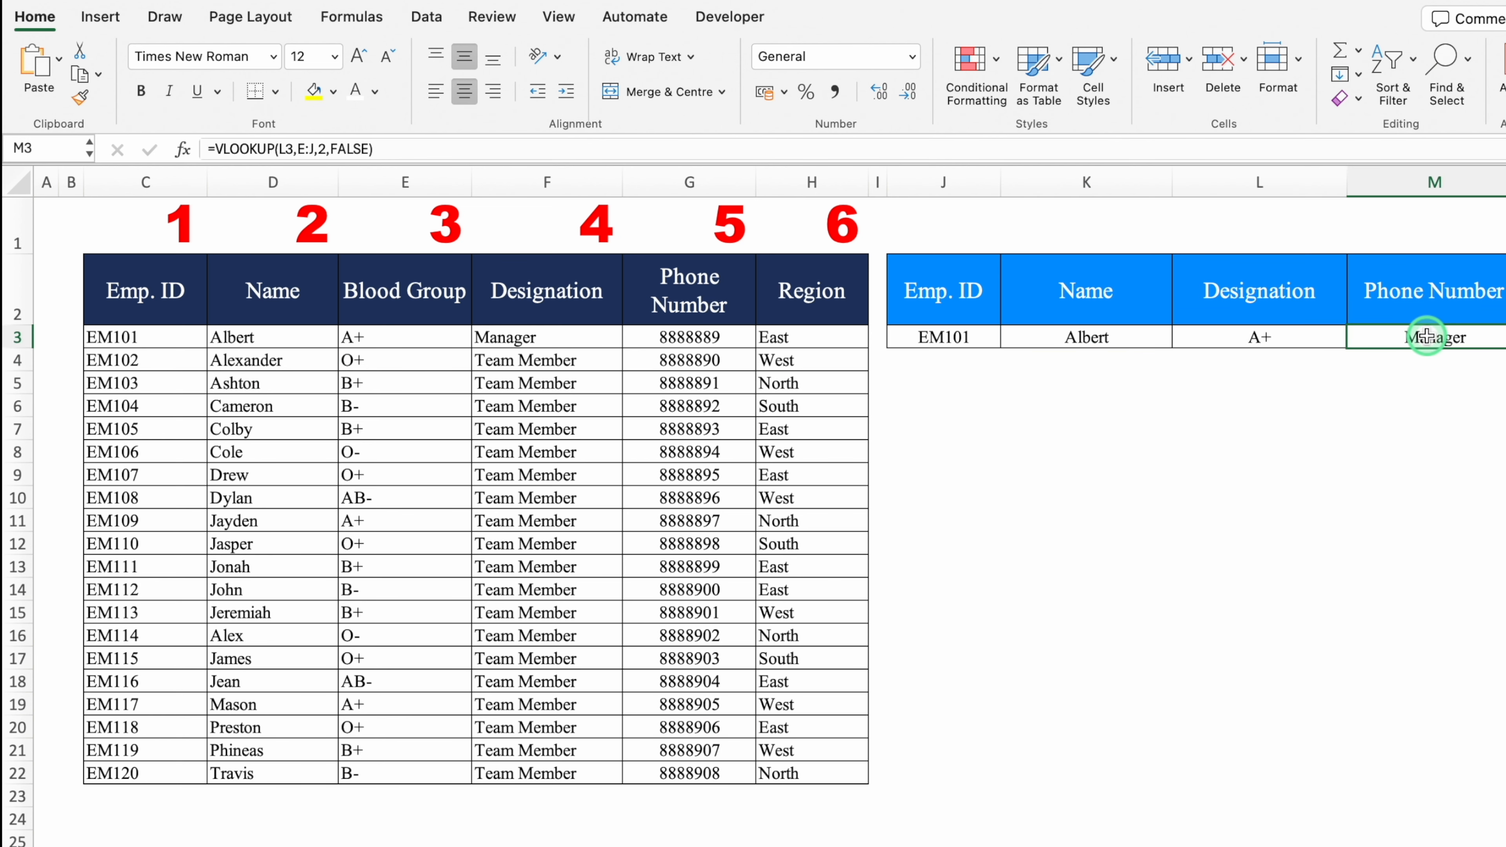
pyautogui.doubleClick(1404, 336)
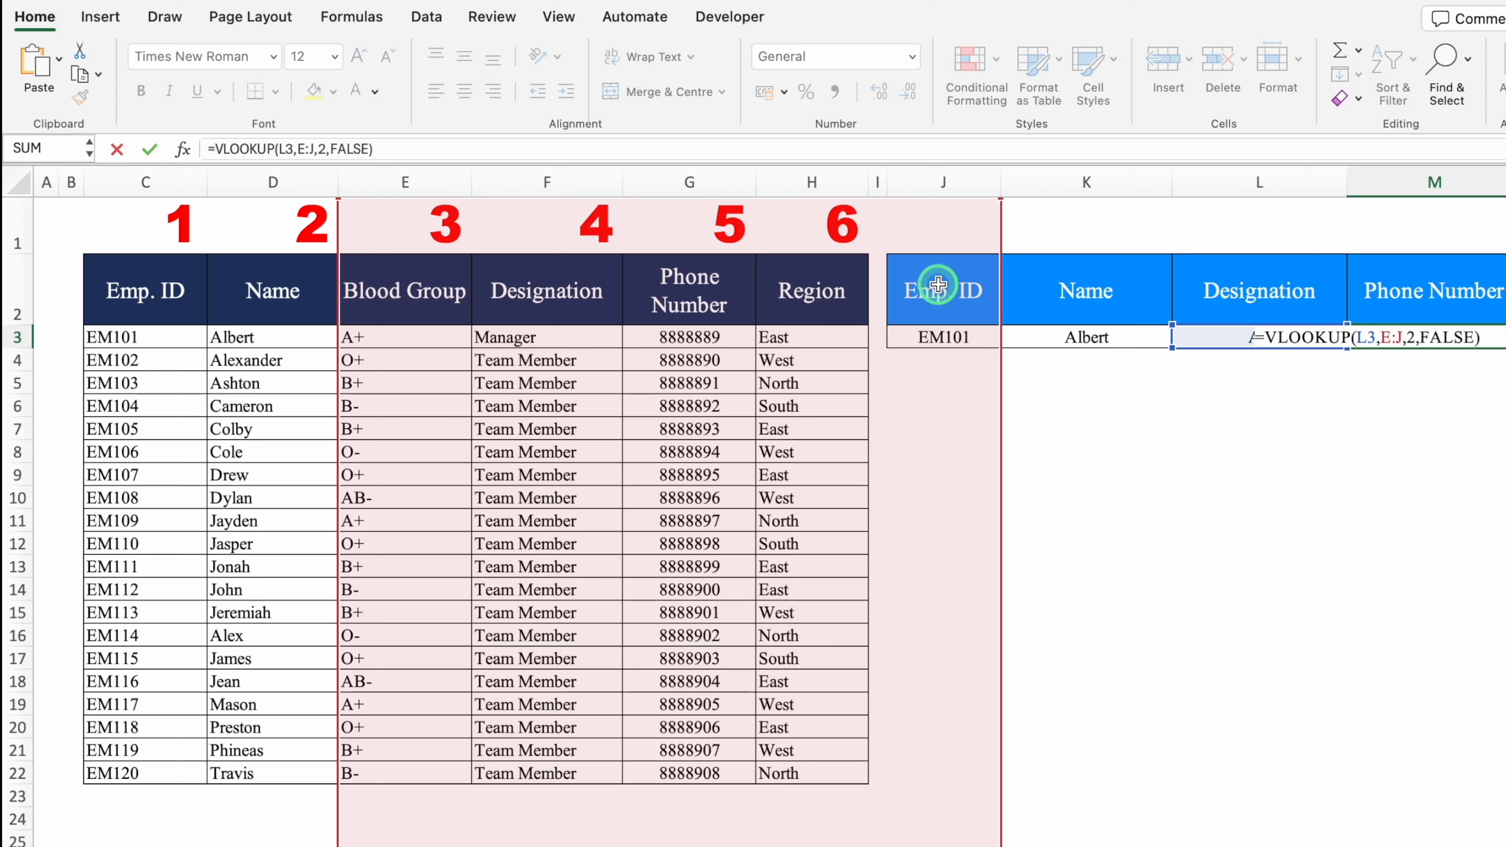
pyautogui.press('Return')
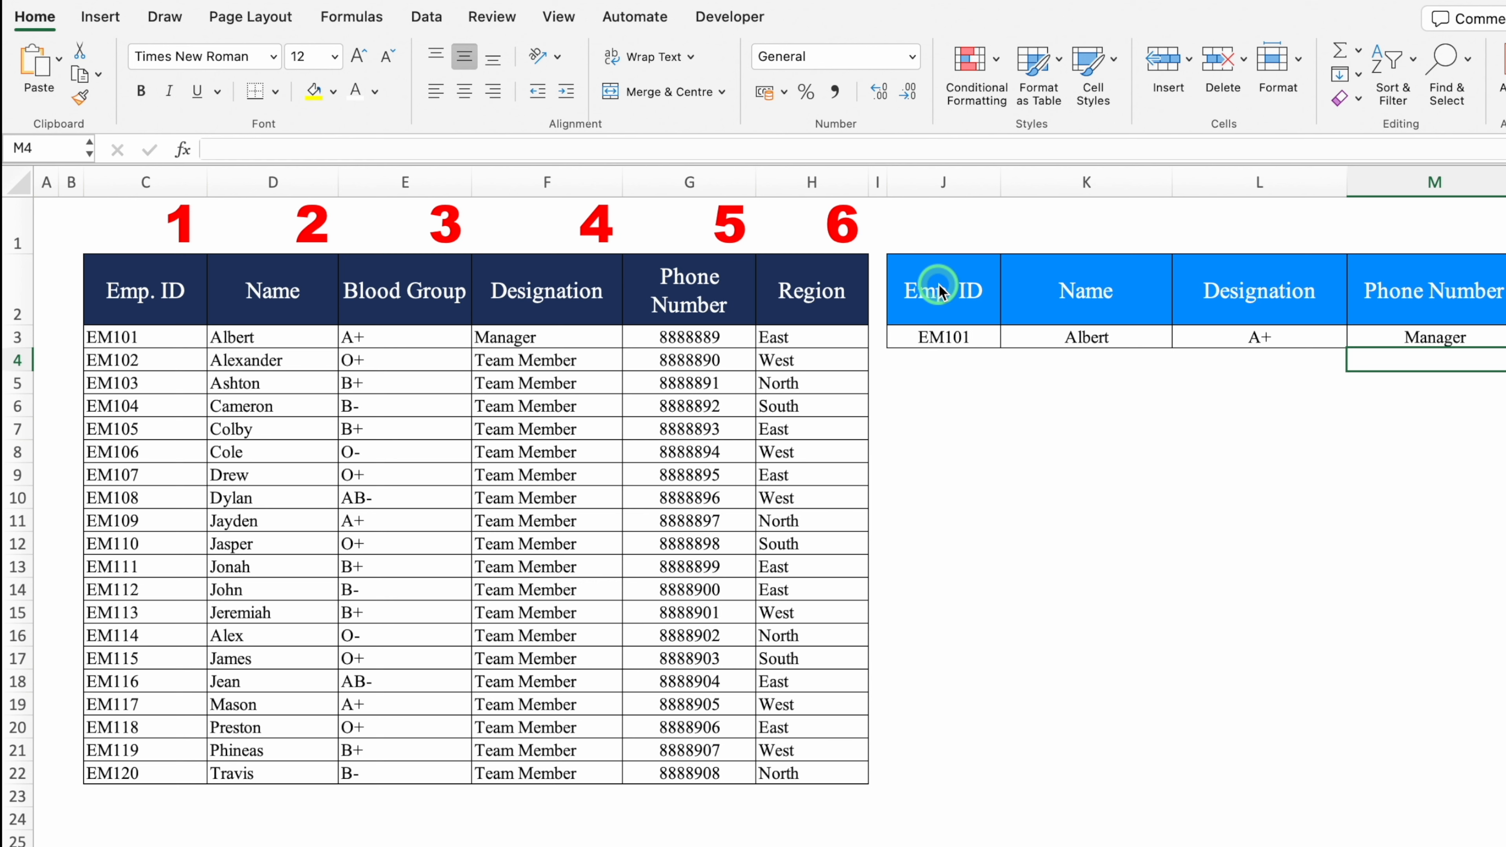
pyautogui.press('Up')
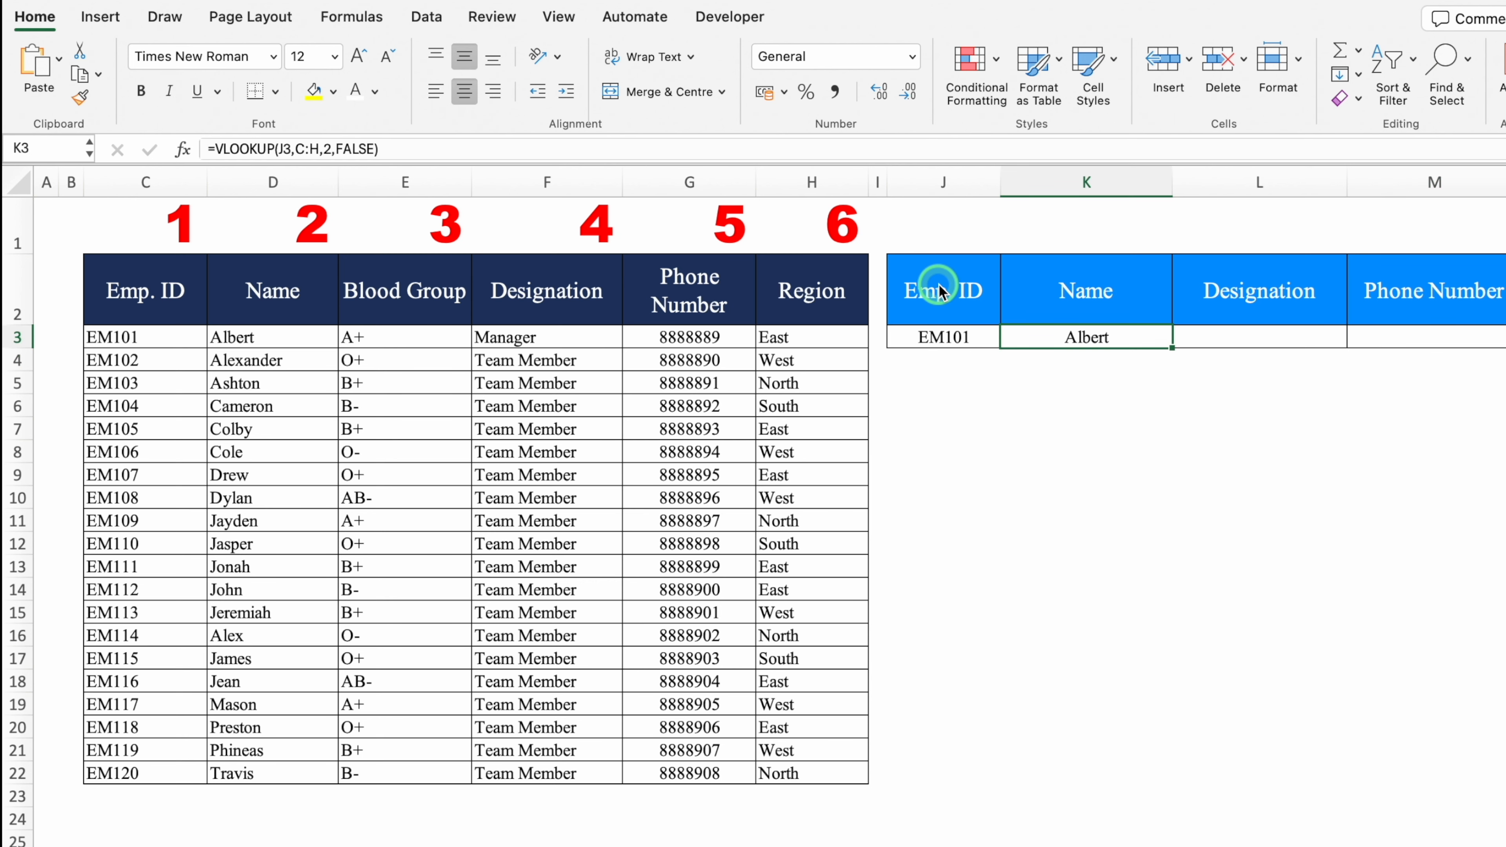
# Make the lookup value and table array in K3's VLOOKUP absolute, as $J$3 and $C:$H.
pyautogui.doubleClick(1140, 337)
pyautogui.click(1002, 337)
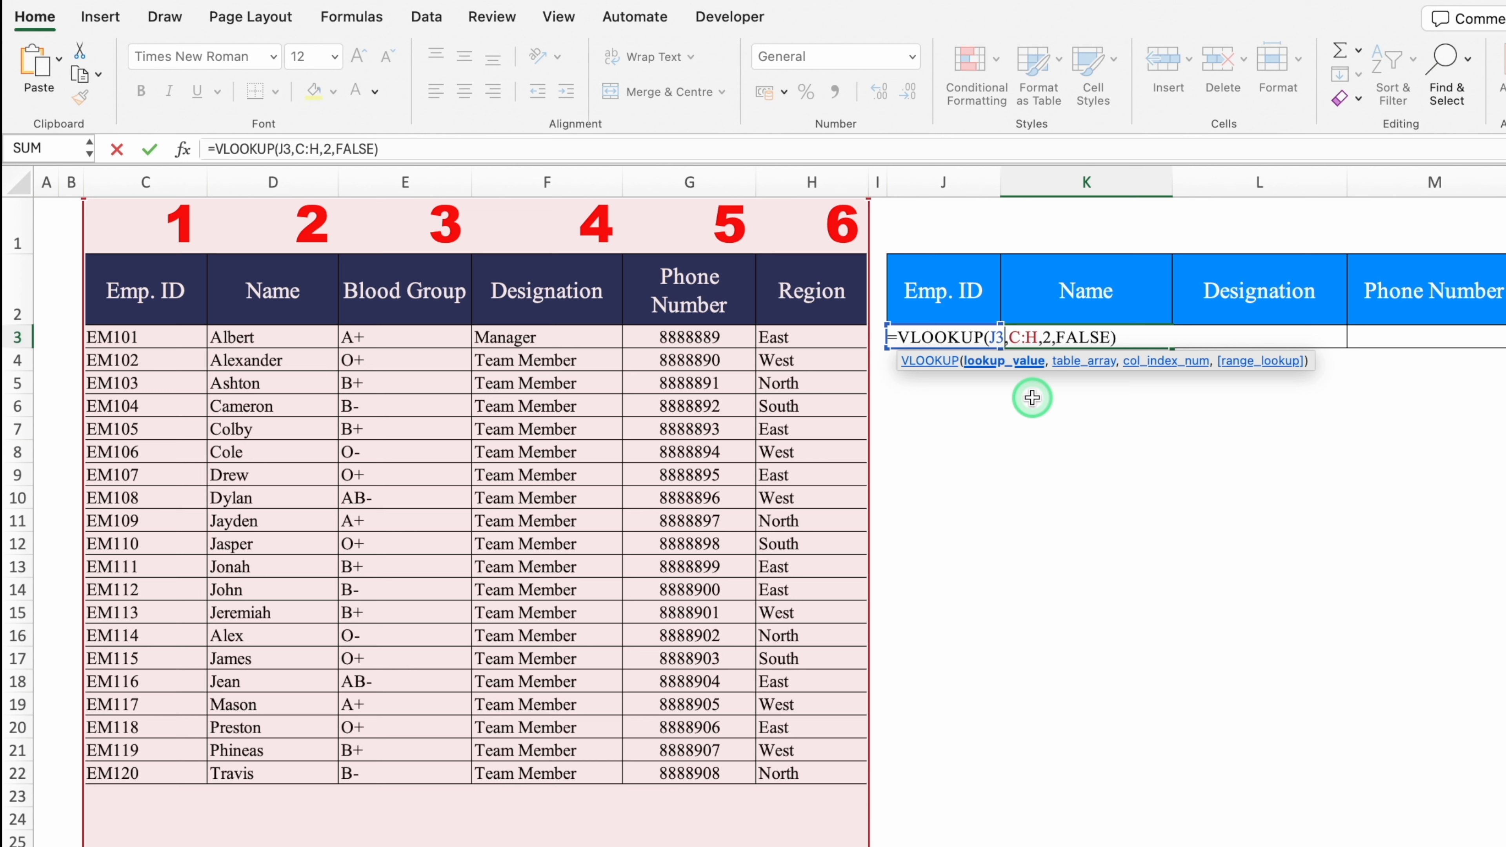
pyautogui.press('F4')
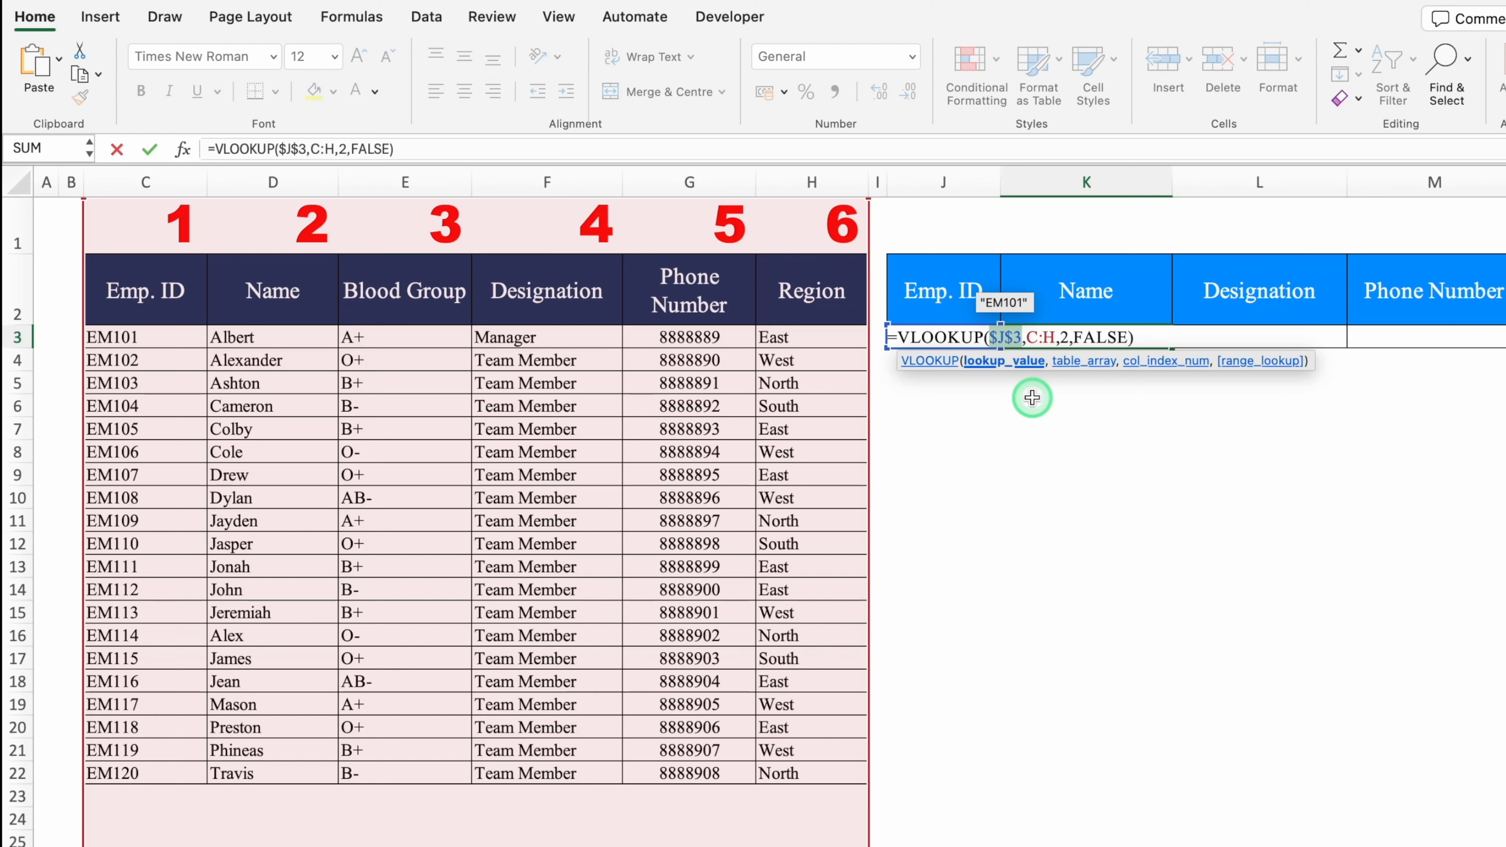
pyautogui.click(1053, 338)
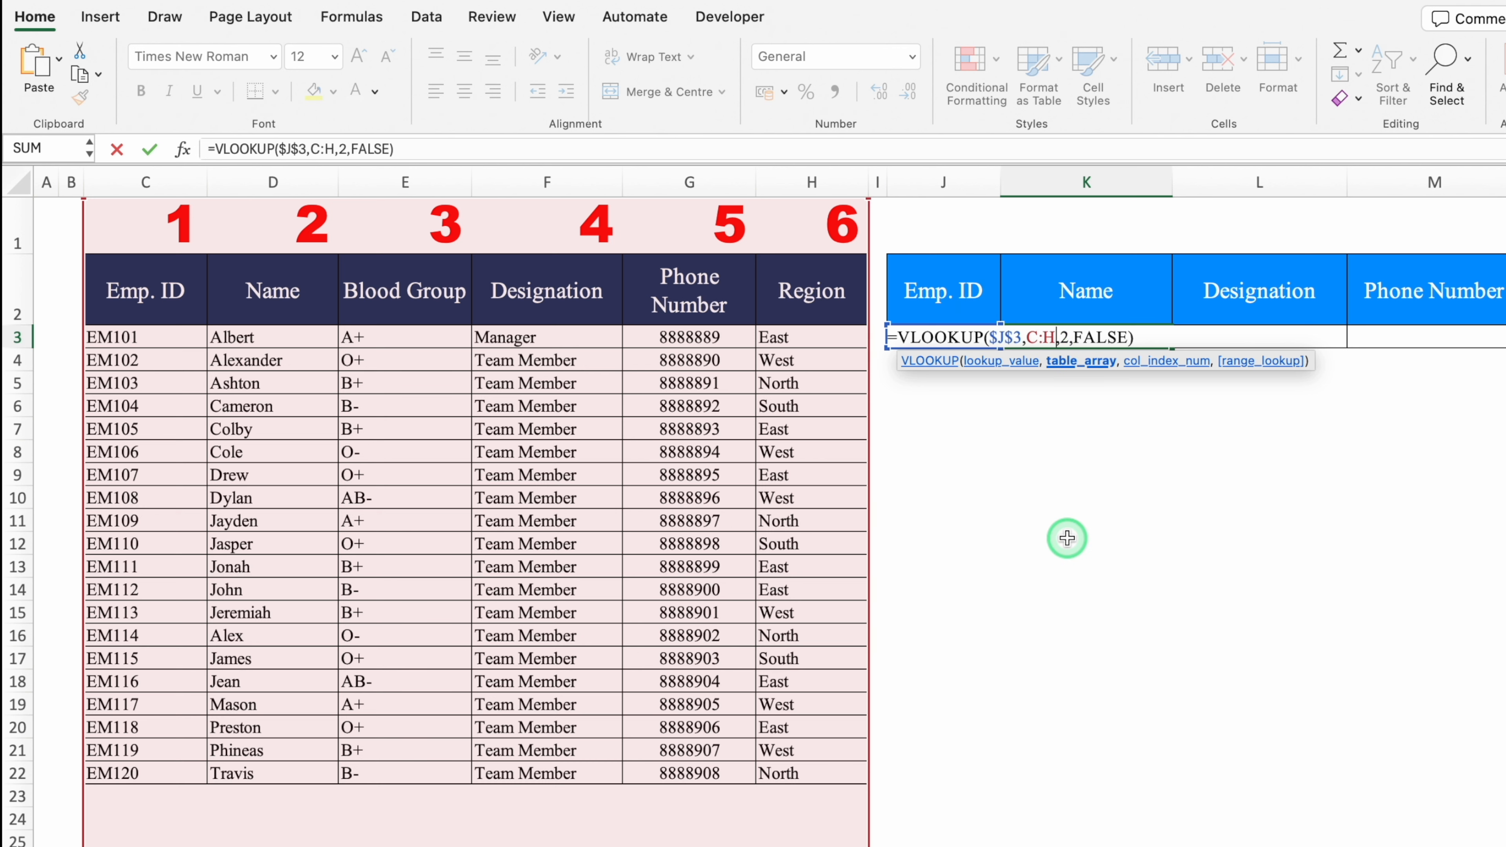
pyautogui.press('F4')
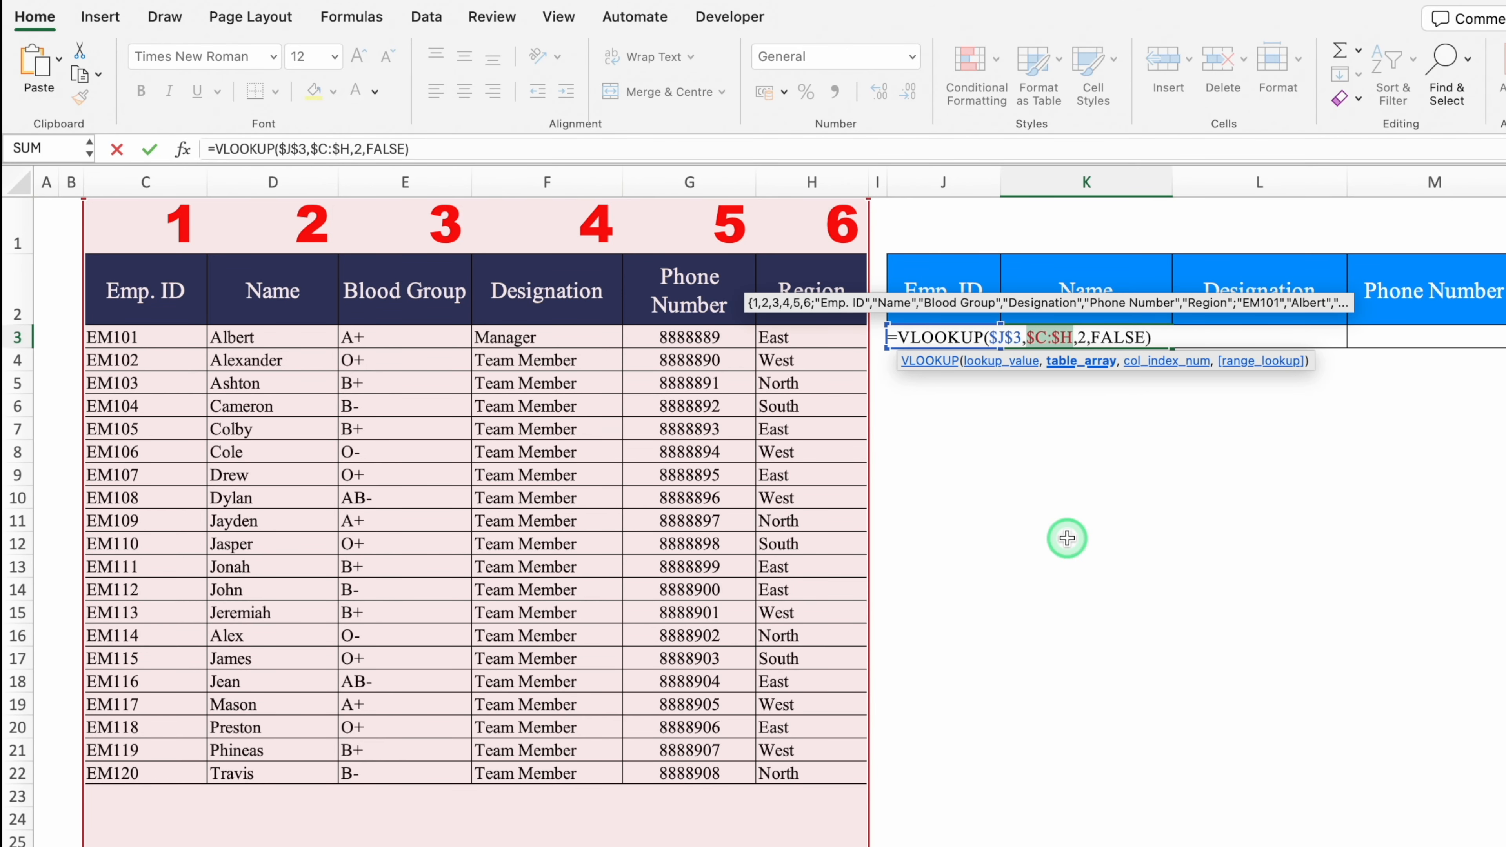
pyautogui.press('Return')
# Fill the VLOOKUP from K3 across the Designation and Phone Number cells L3:M3.
pyautogui.click(1159, 339)
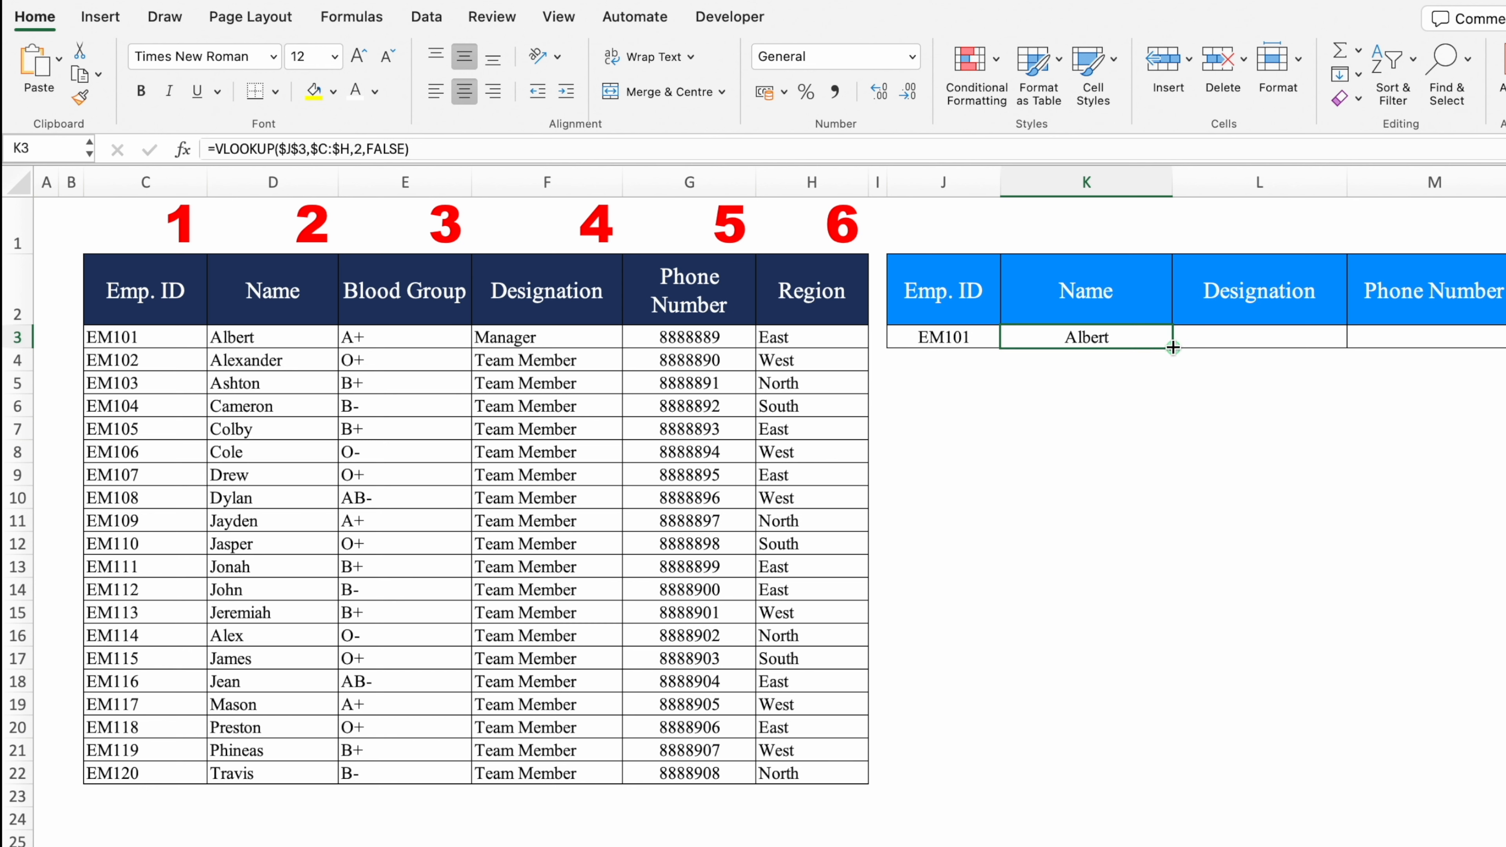
pyautogui.moveTo(1172, 348); pyautogui.dragTo(1476, 347)
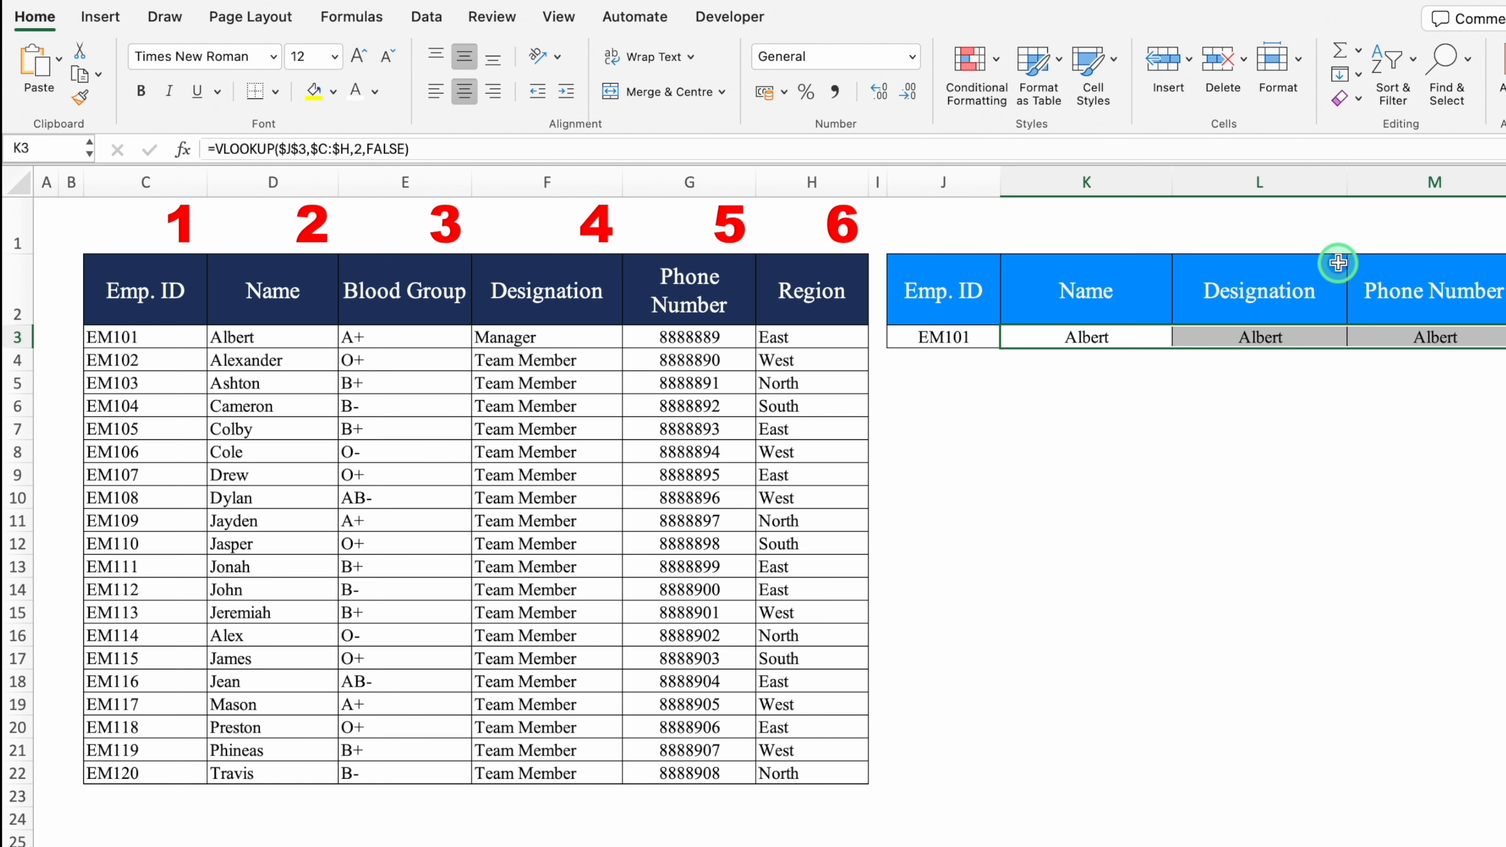
pyautogui.click(1281, 283)
pyautogui.click(1429, 283)
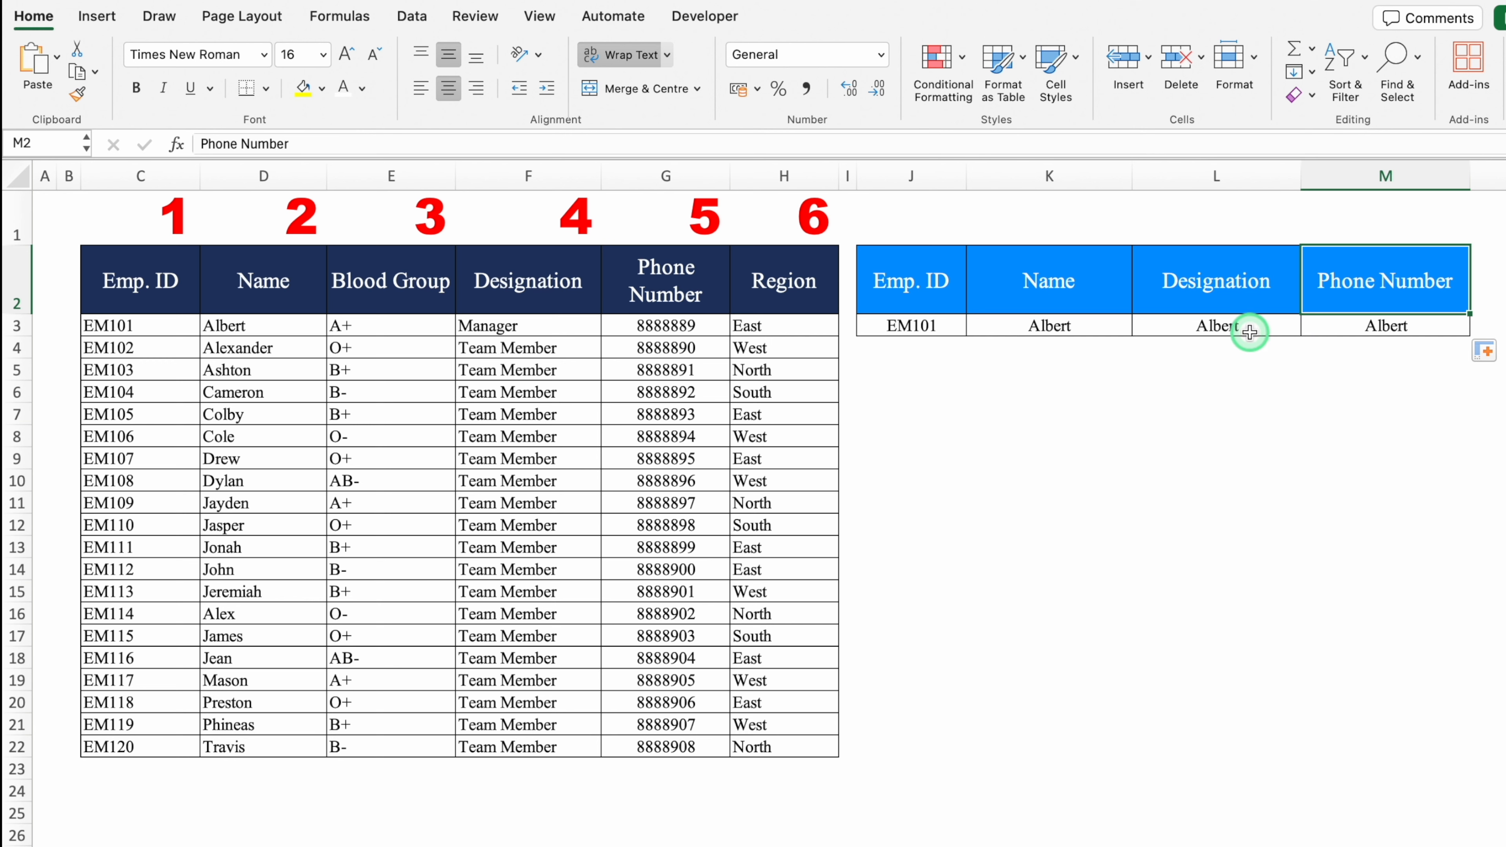
# Set the column index of the VLOOKUP in the Designation cell L3 to 4.
pyautogui.doubleClick(1248, 331)
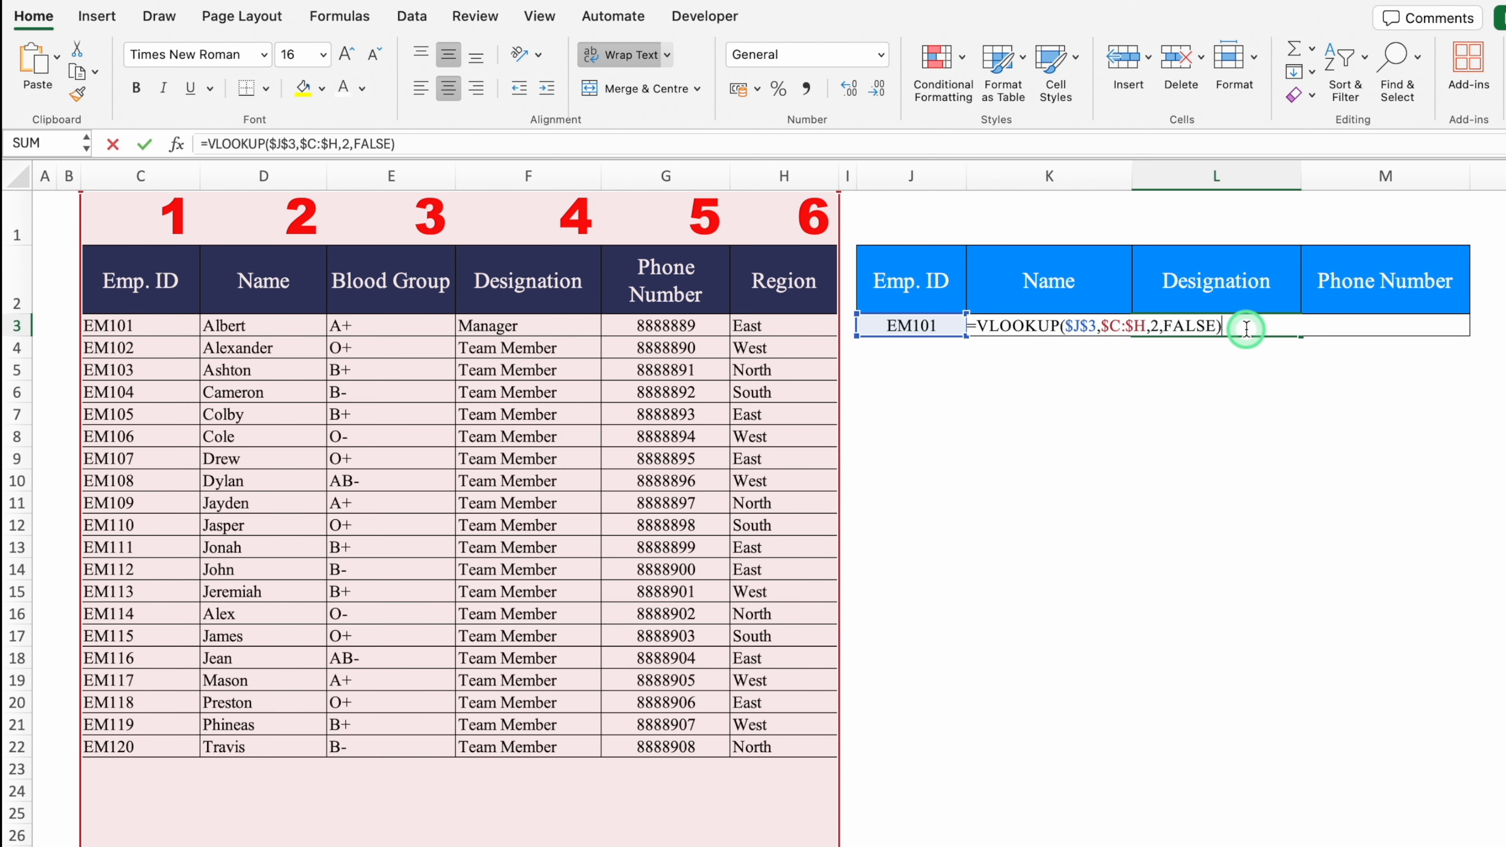
pyautogui.click(1168, 329)
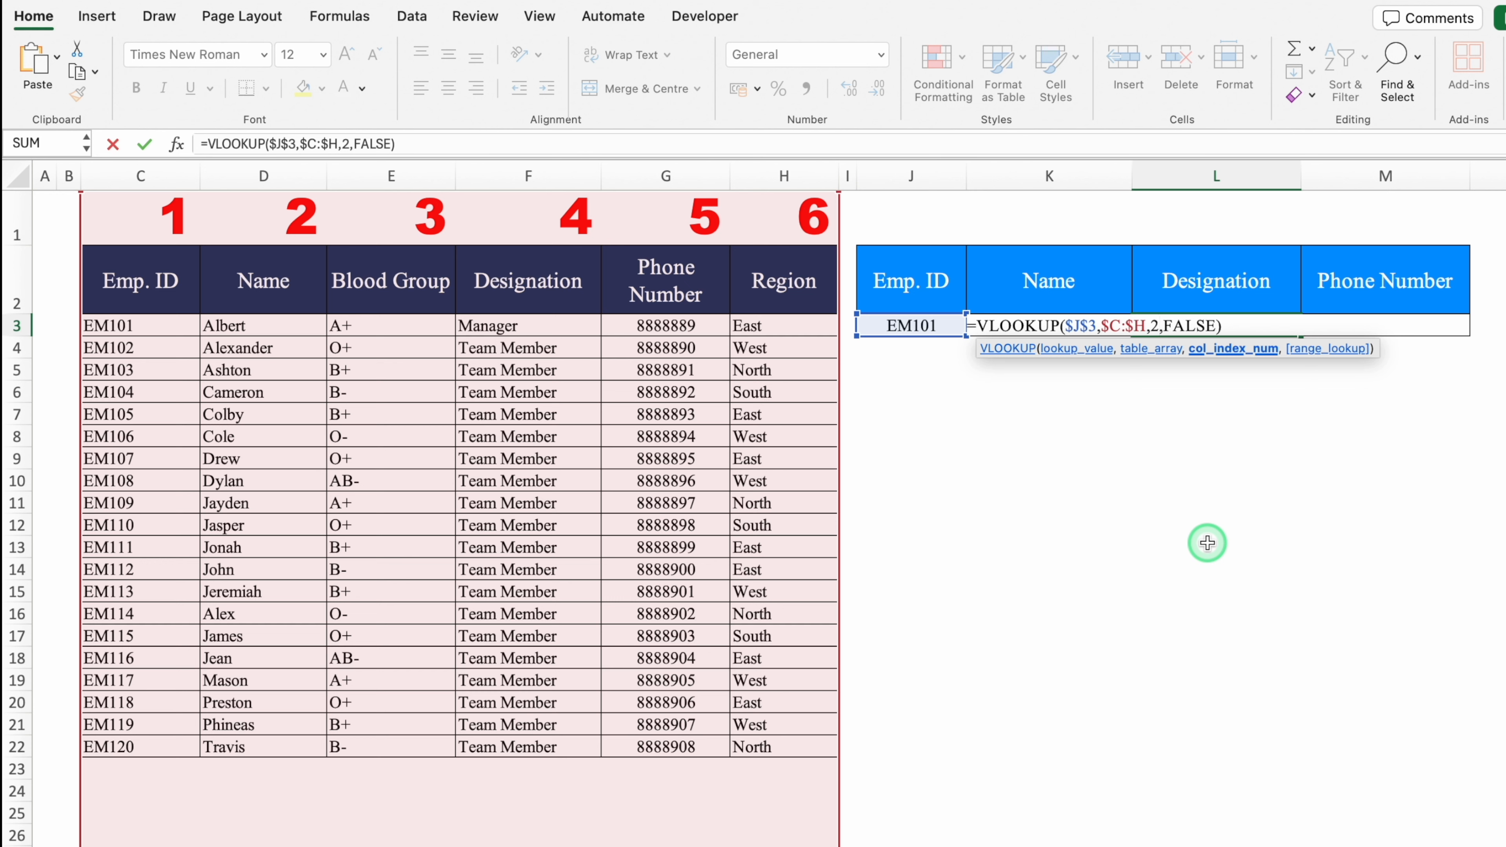
pyautogui.press('BackSpace')
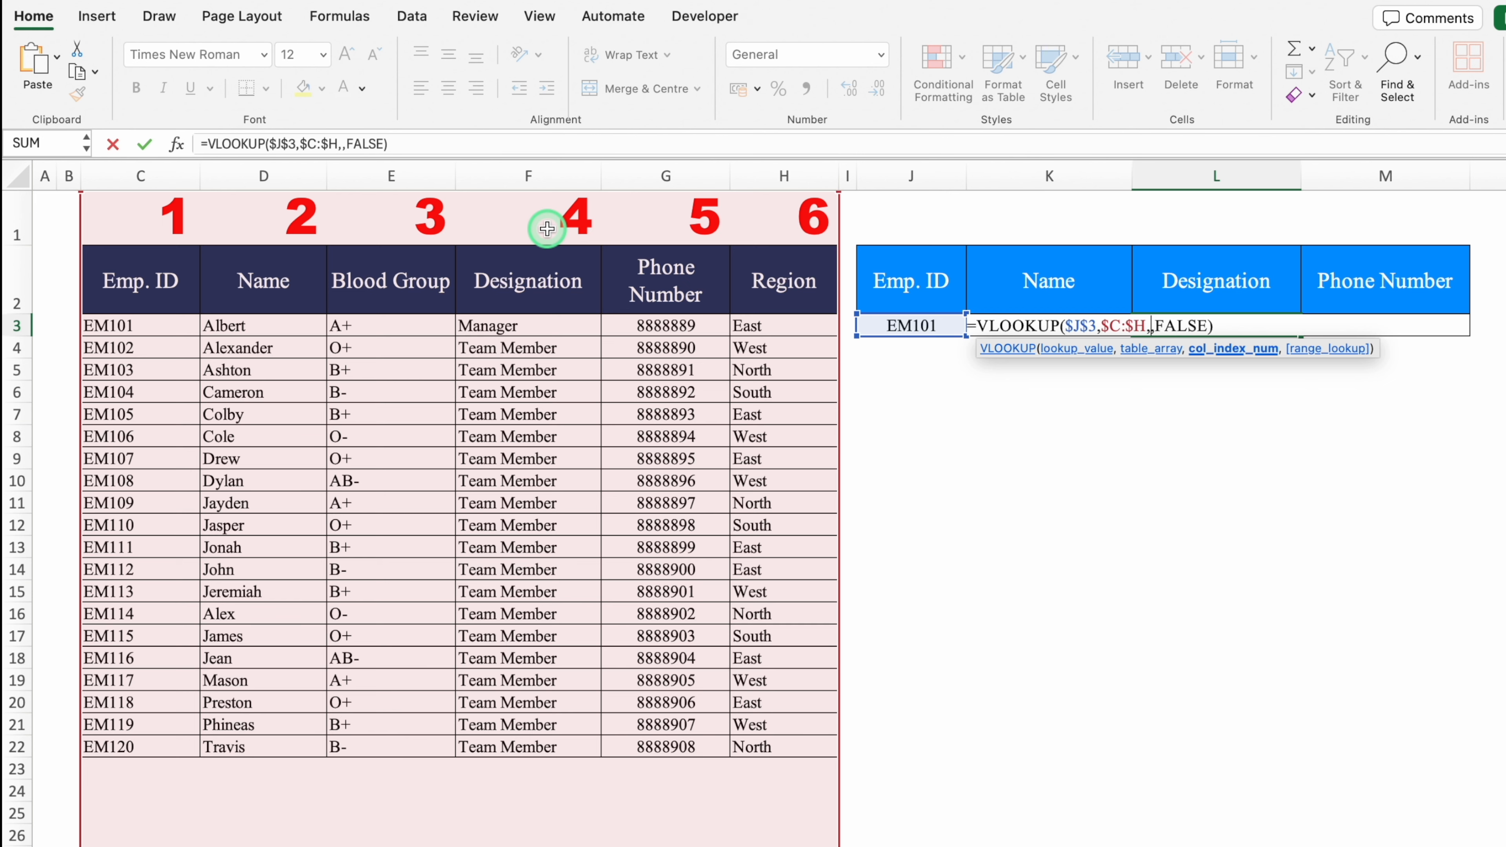
pyautogui.write('4')
pyautogui.press('Return')
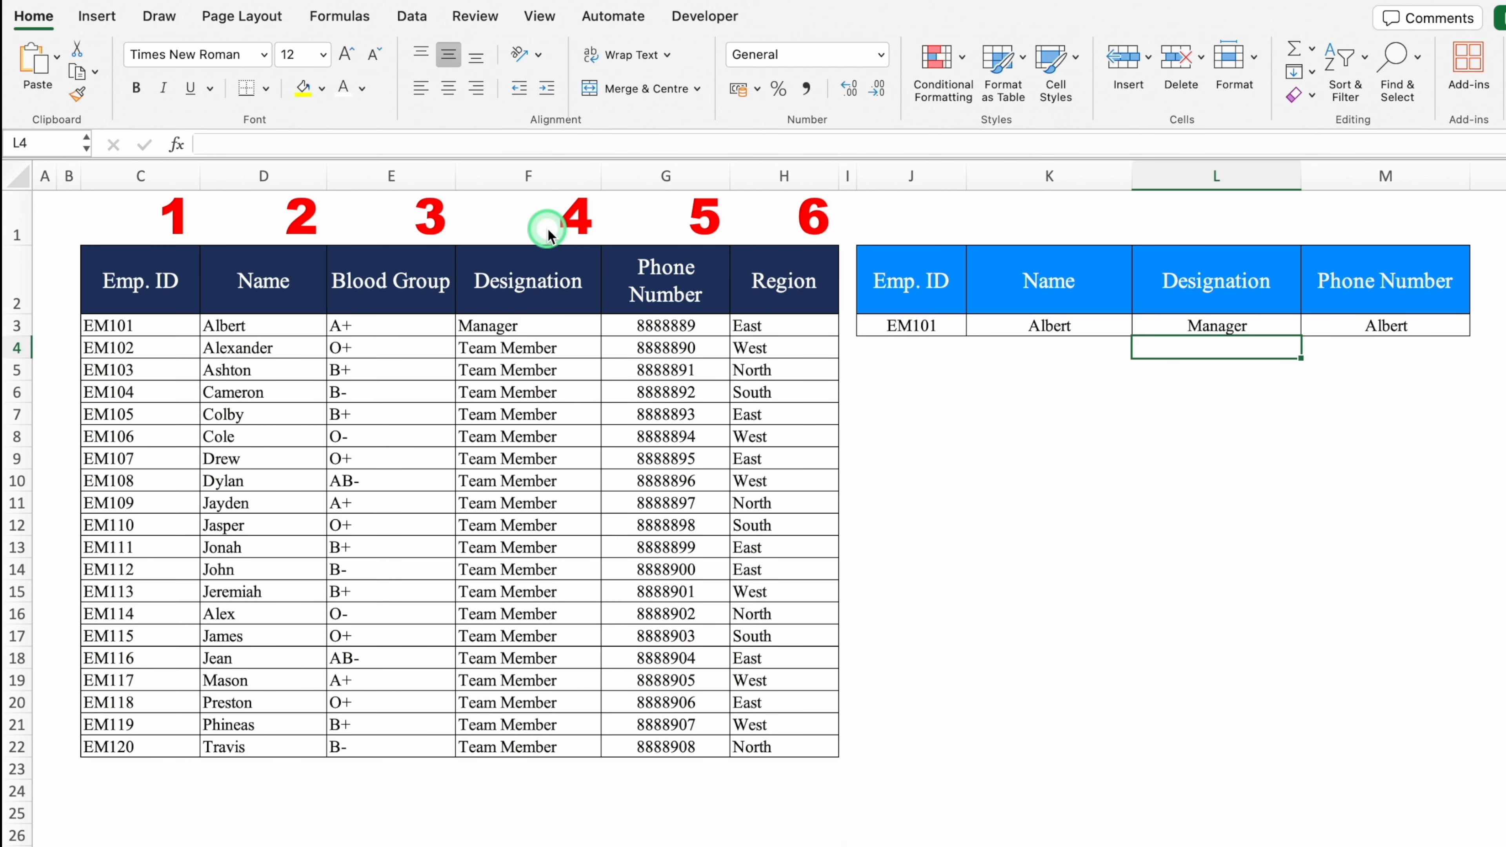
# Set the column index of the VLOOKUP in the Phone Number cell M3 to 5.
pyautogui.click(1401, 324)
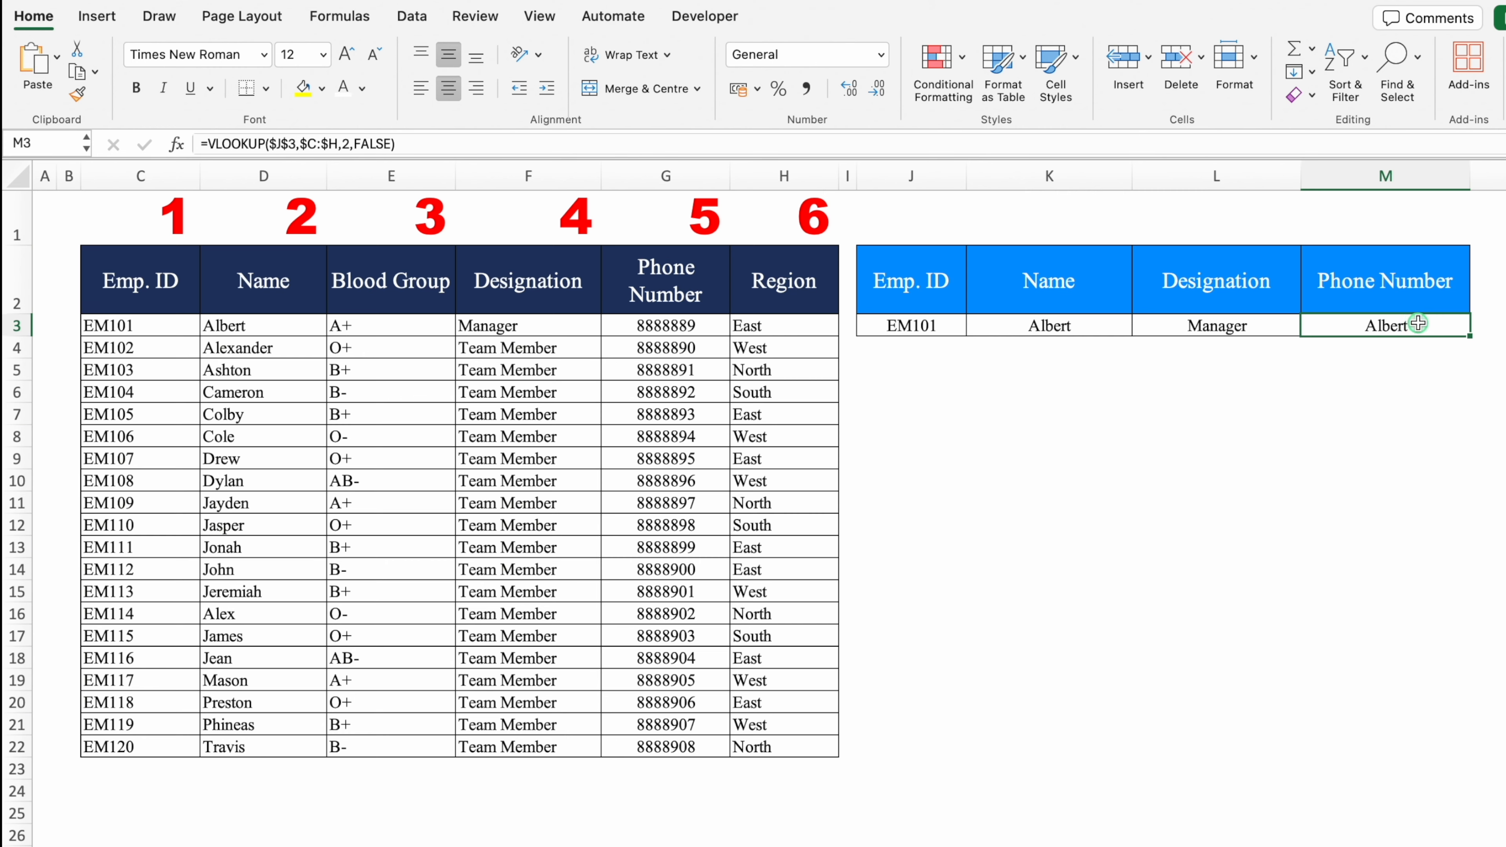
pyautogui.doubleClick(1417, 323)
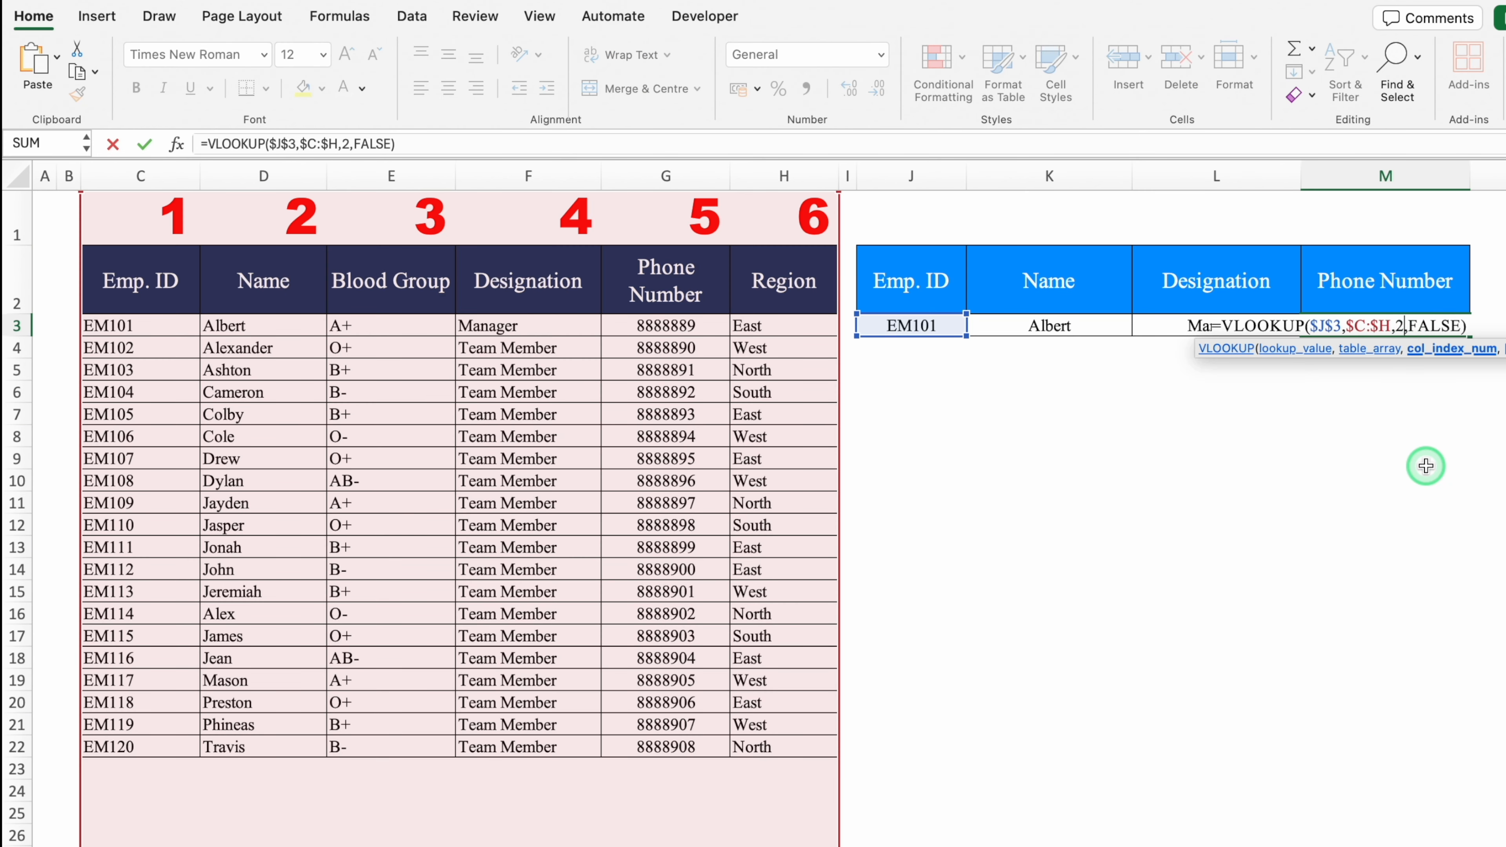
pyautogui.press('BackSpace')
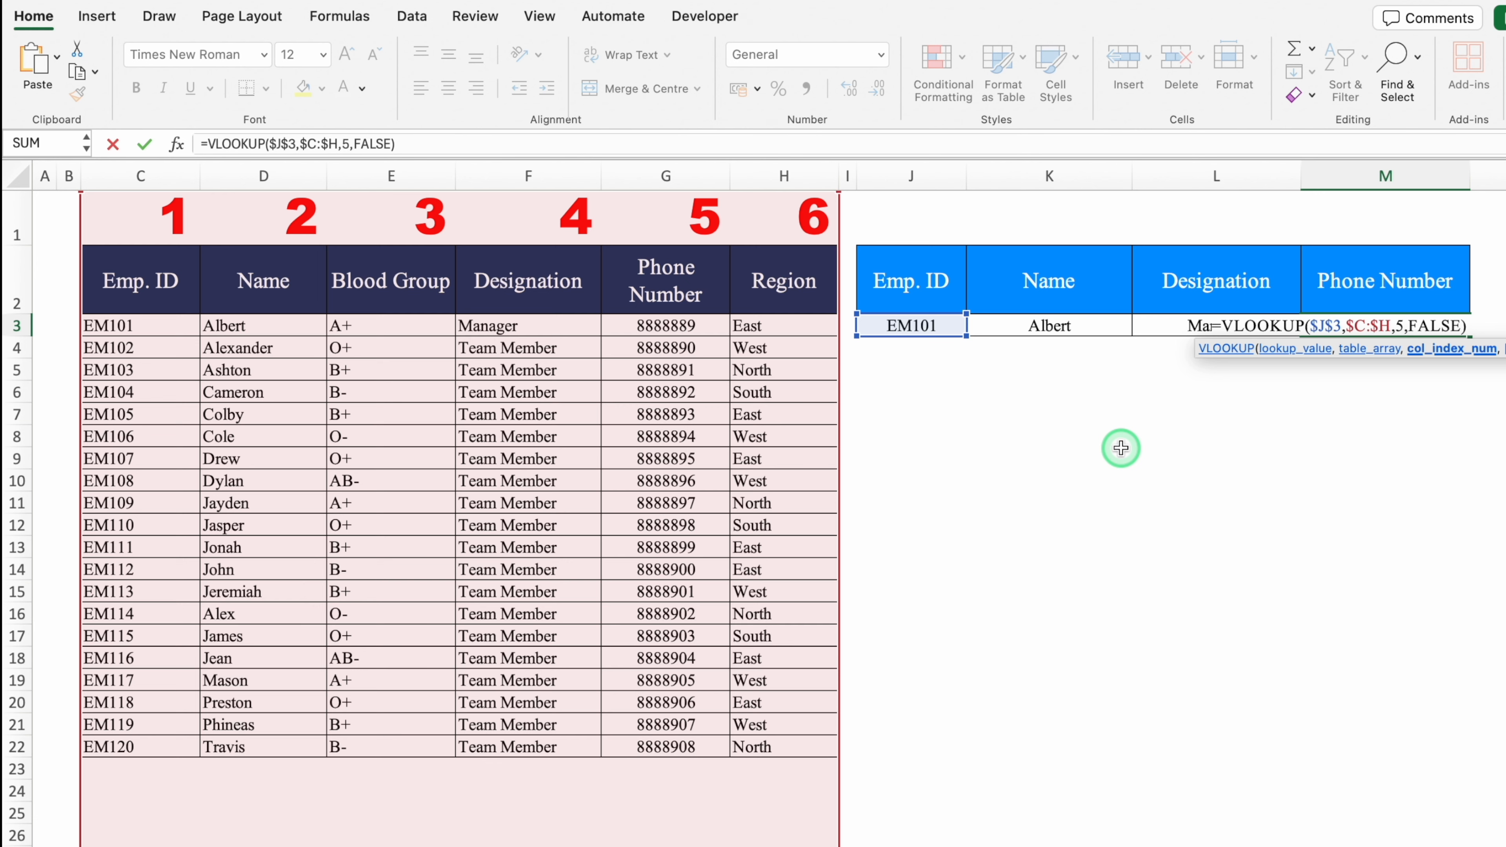
pyautogui.press('Return')
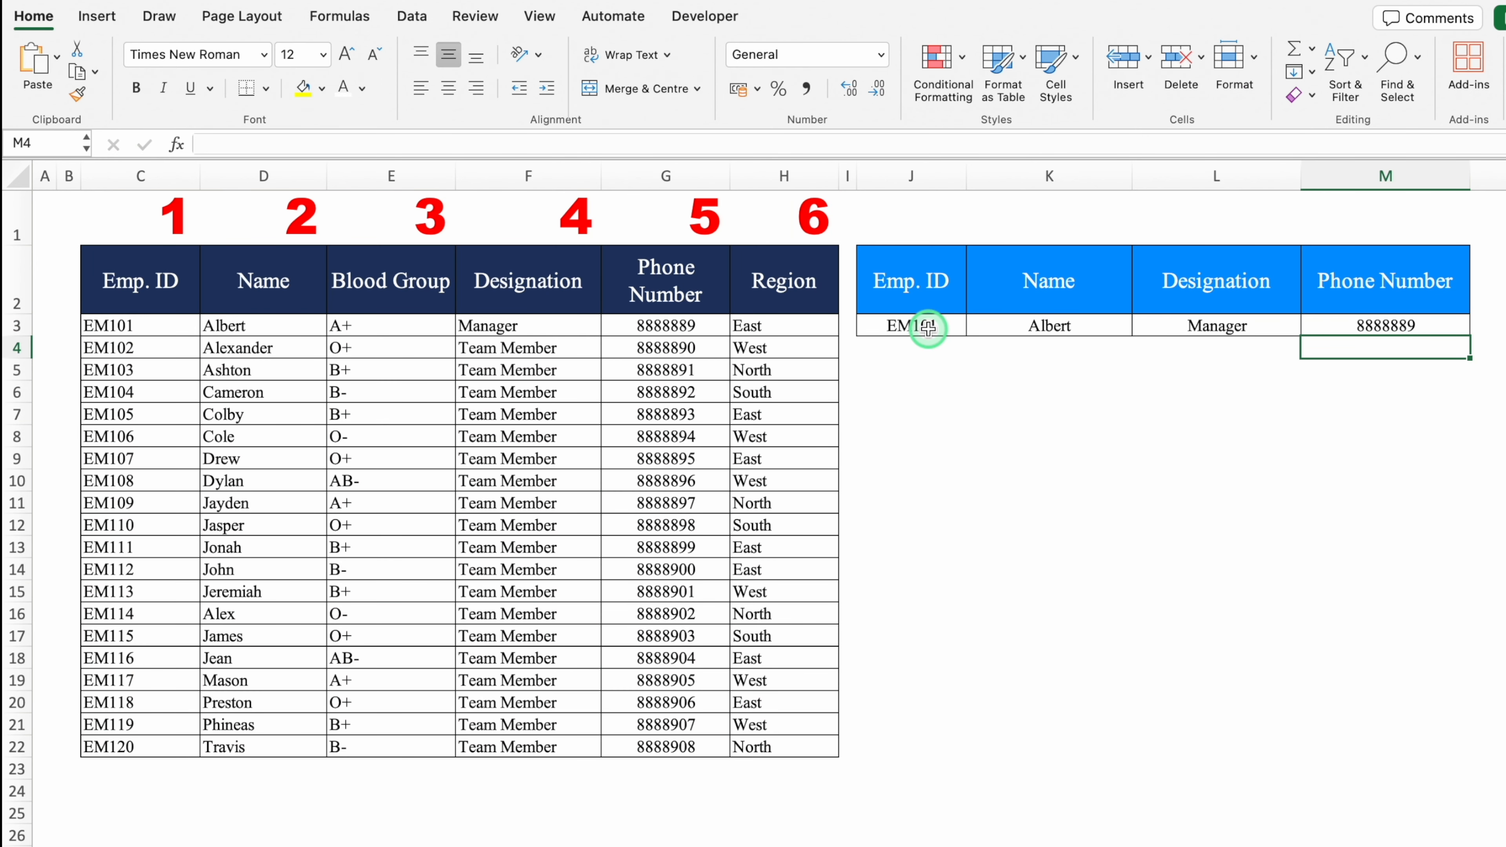
# Replace the Emp. ID in J3 with the ID from the employee table's last row.
pyautogui.click(928, 327)
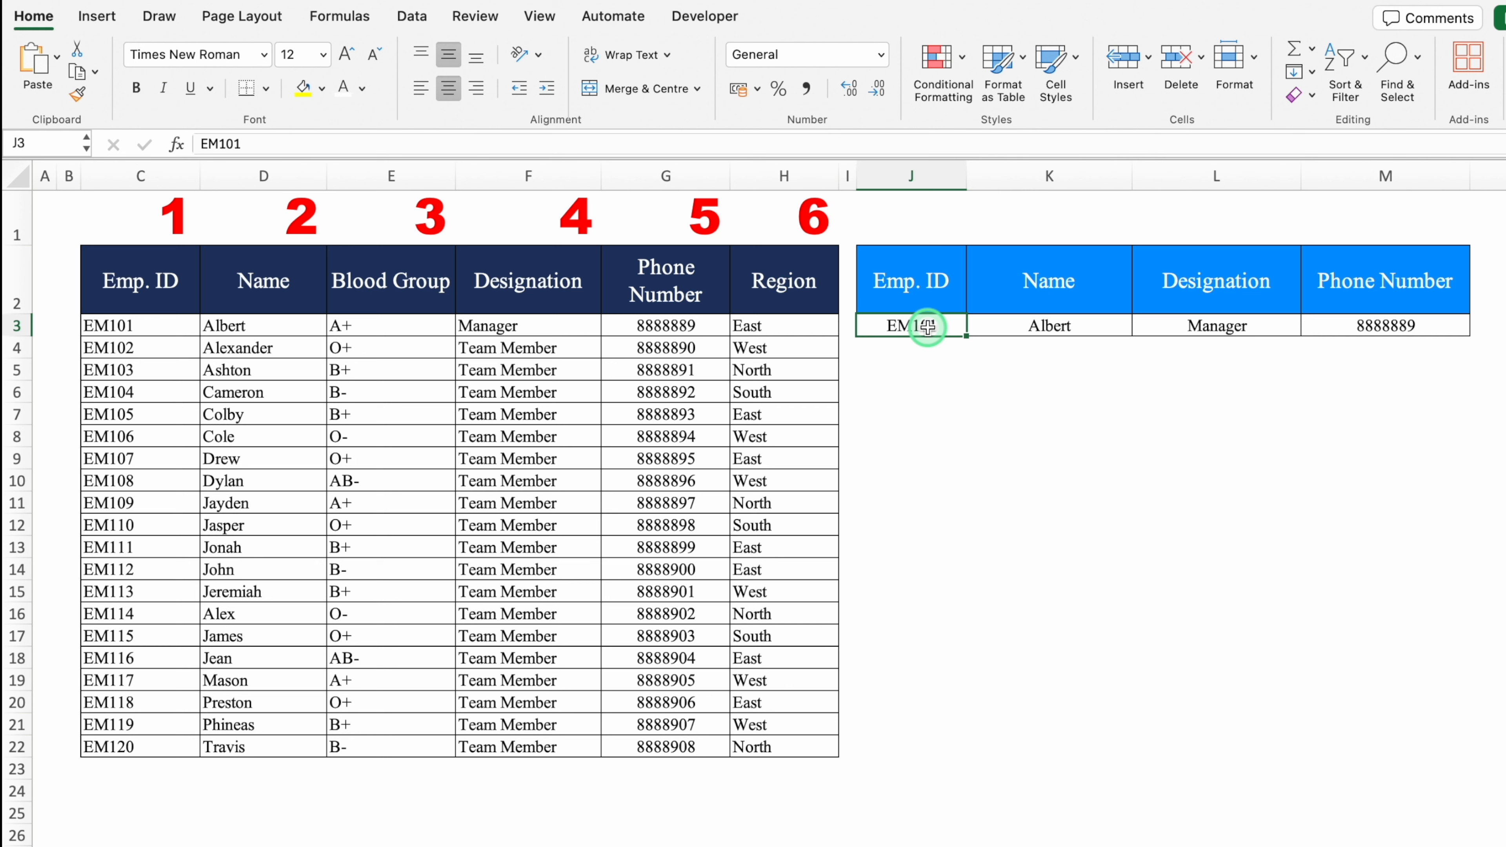
pyautogui.write('EM12')
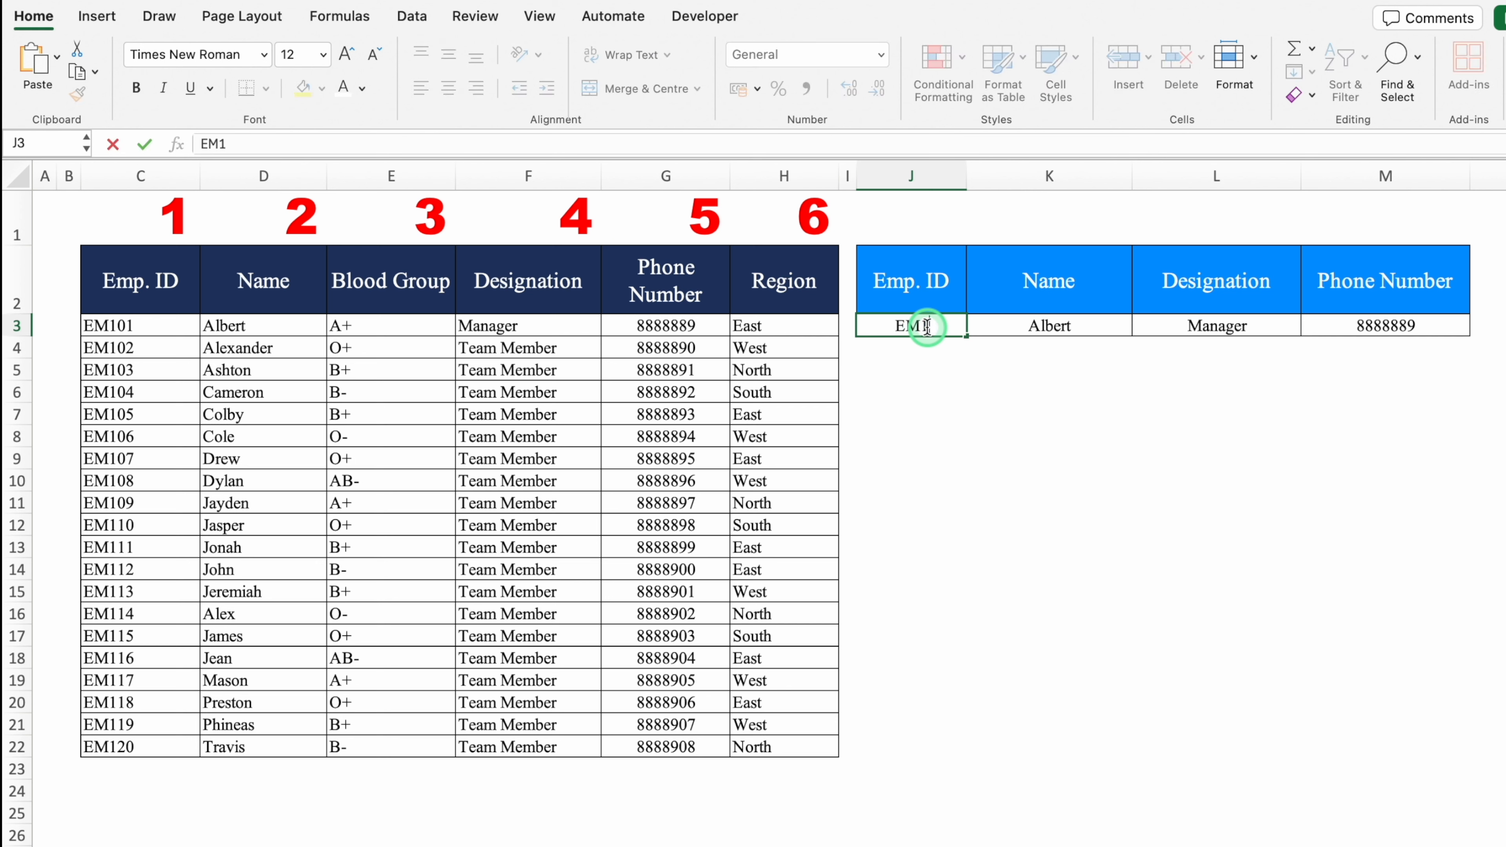
pyautogui.write('0')
pyautogui.press('Return')
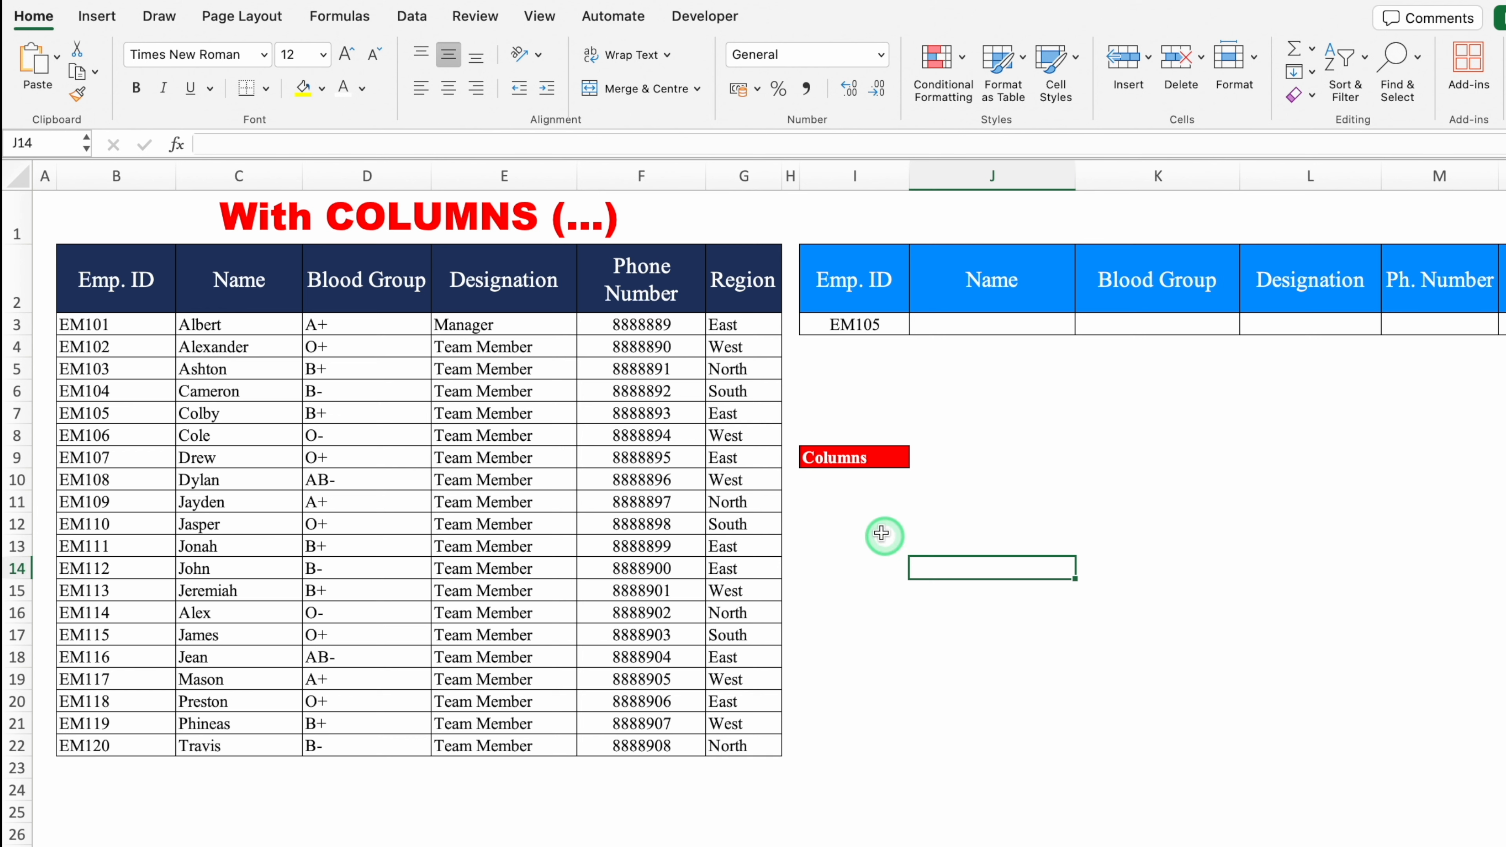
# Enter =COLUMNS(I2:J2) in J9, beside the Columns label on the With COLUMNS sheet.
pyautogui.click(852, 486)
pyautogui.click(965, 457)
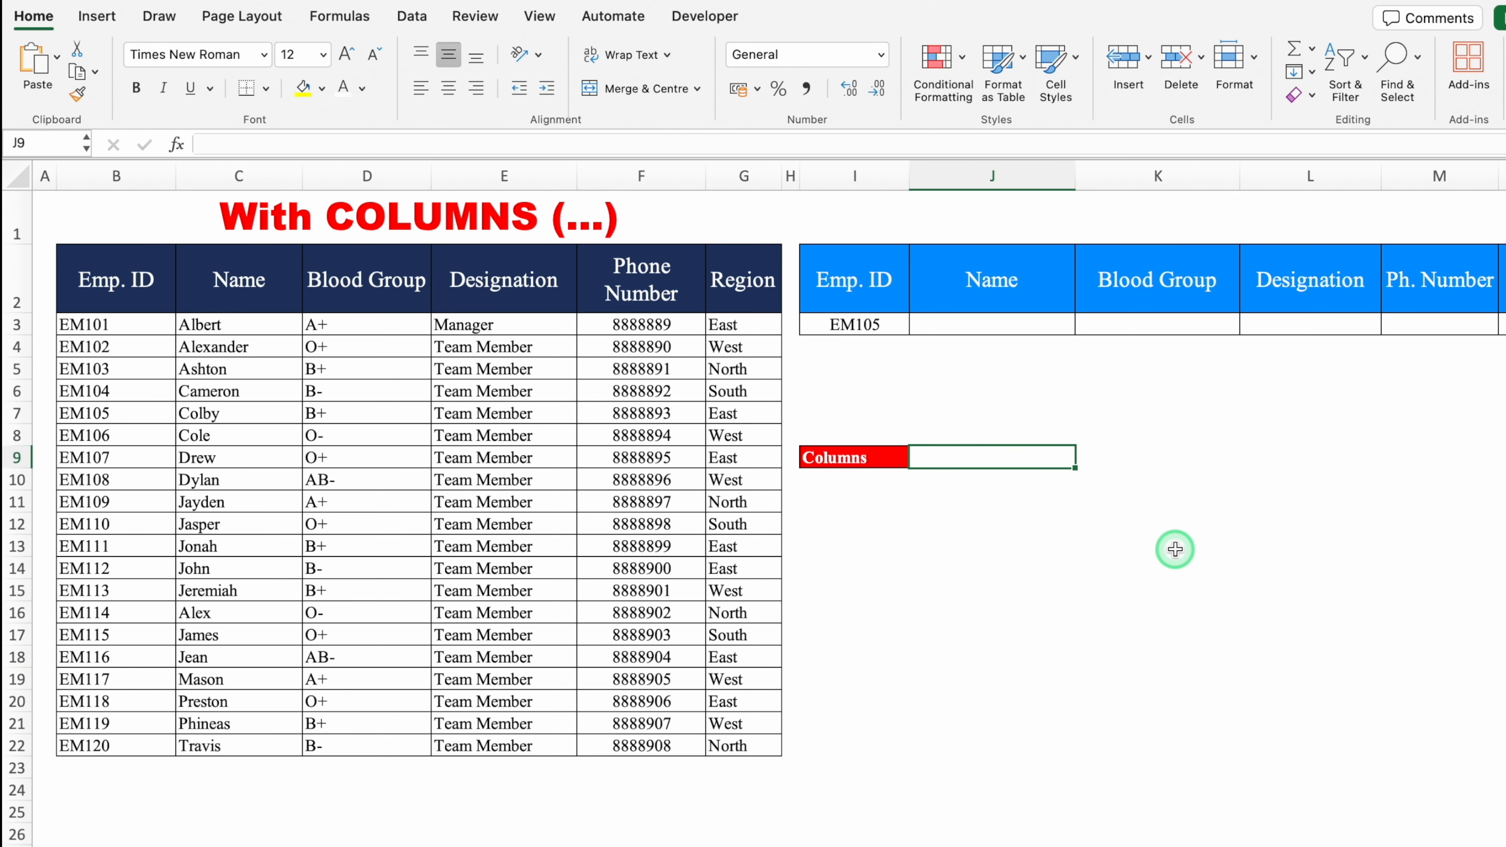
pyautogui.write('=C')
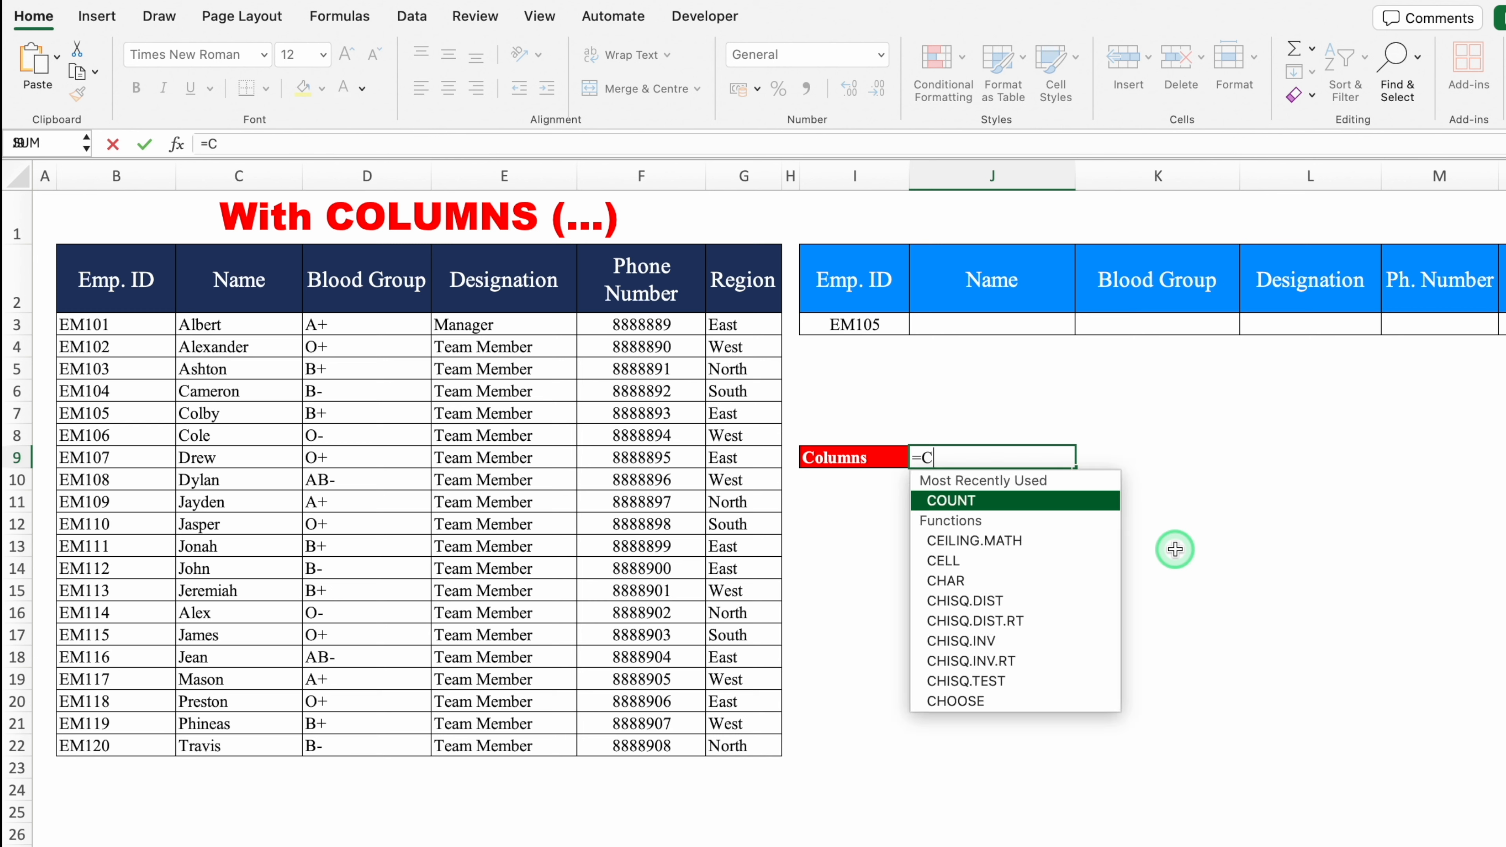
pyautogui.write('OLUM')
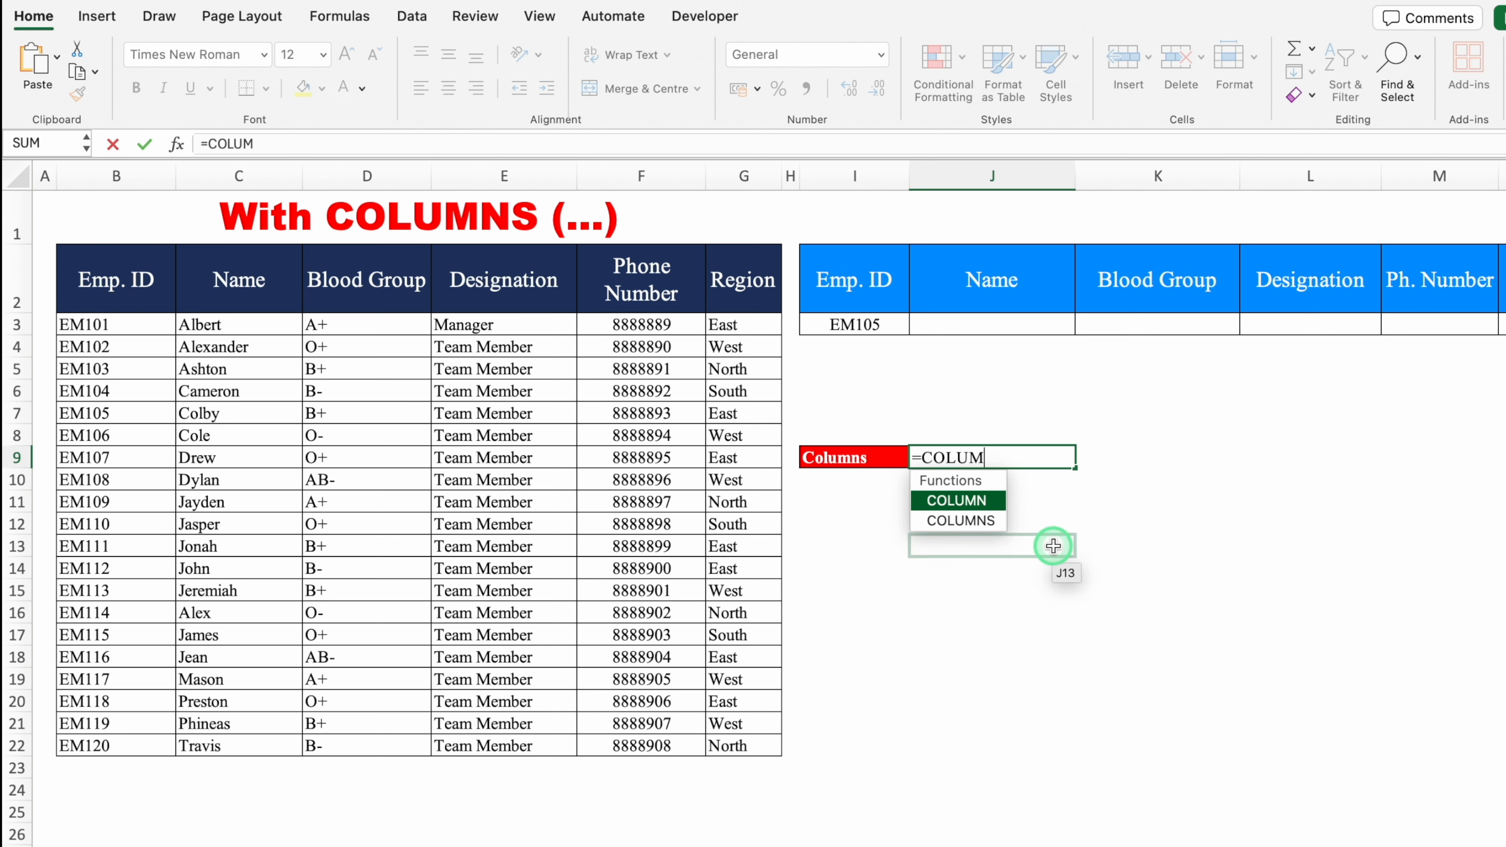
pyautogui.doubleClick(997, 522)
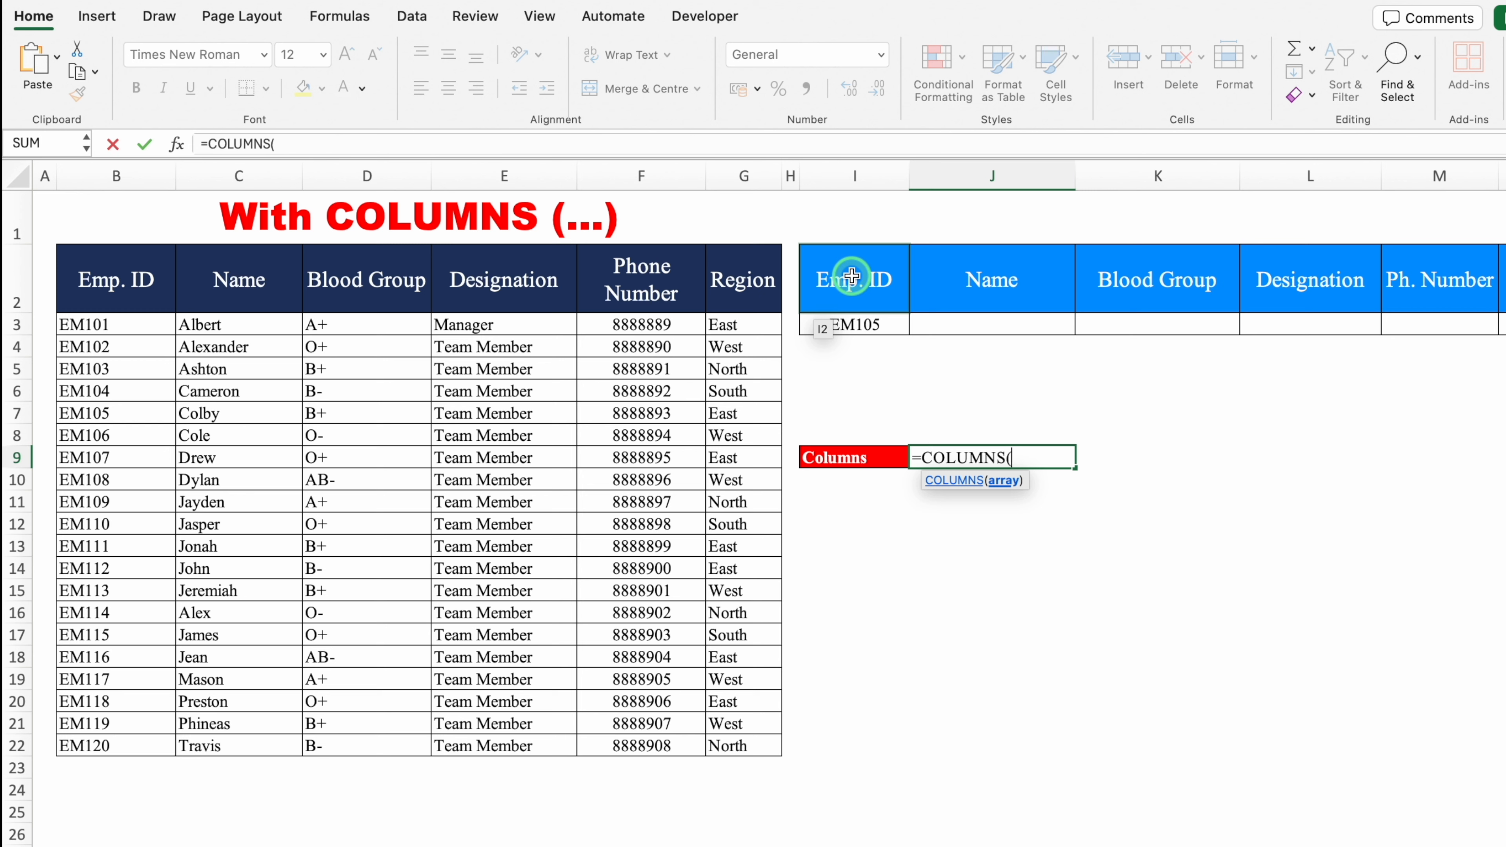
pyautogui.moveTo(851, 276); pyautogui.dragTo(949, 281)
pyautogui.write(')')
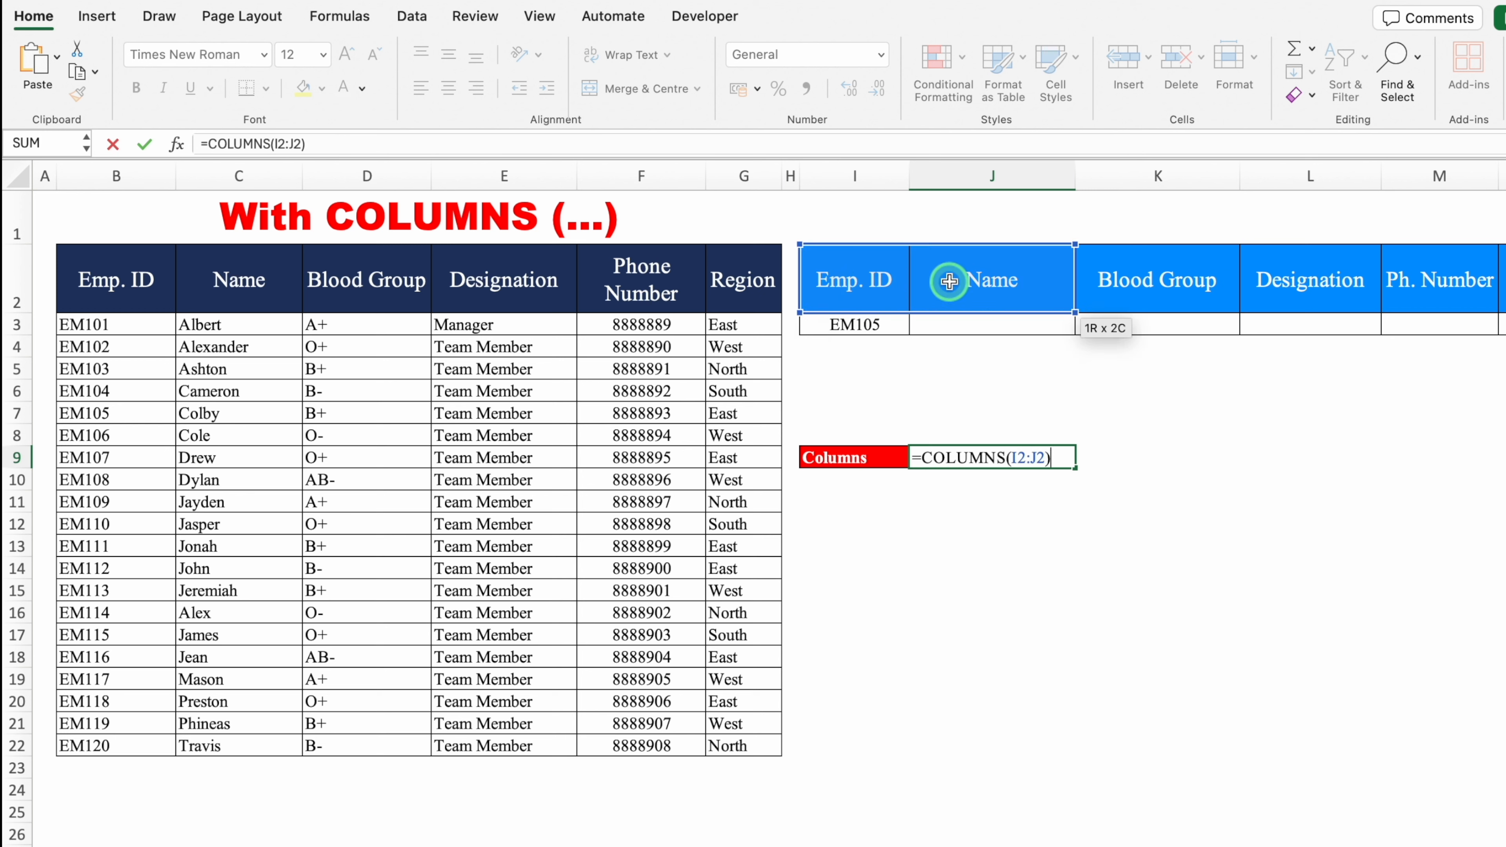
pyautogui.press('Return')
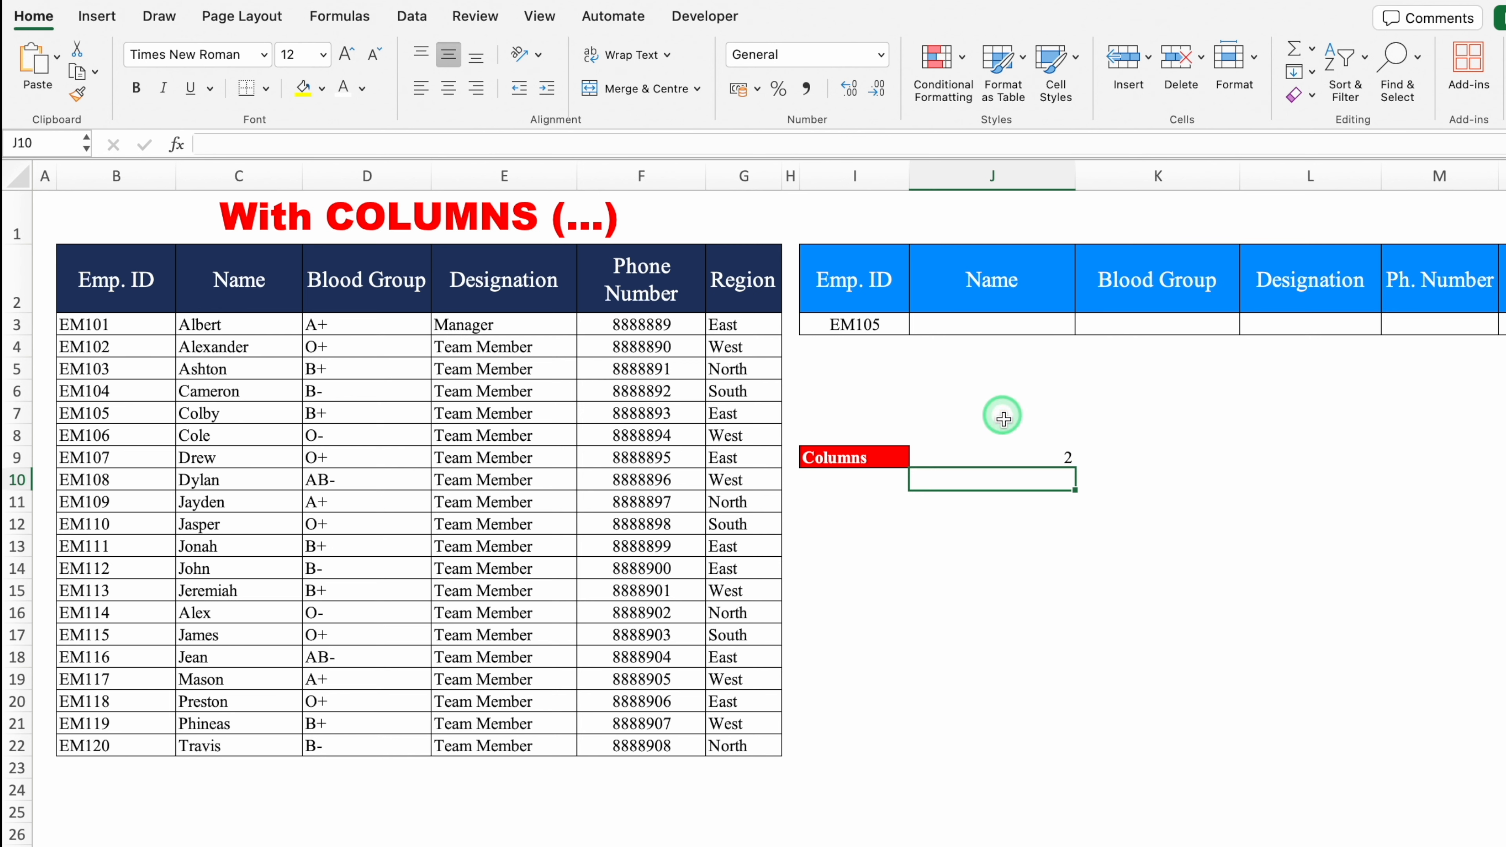
# Center the contents of J9 and fill its COLUMNS formula across K9:L9.
pyautogui.click(1008, 456)
pyautogui.click(448, 89)
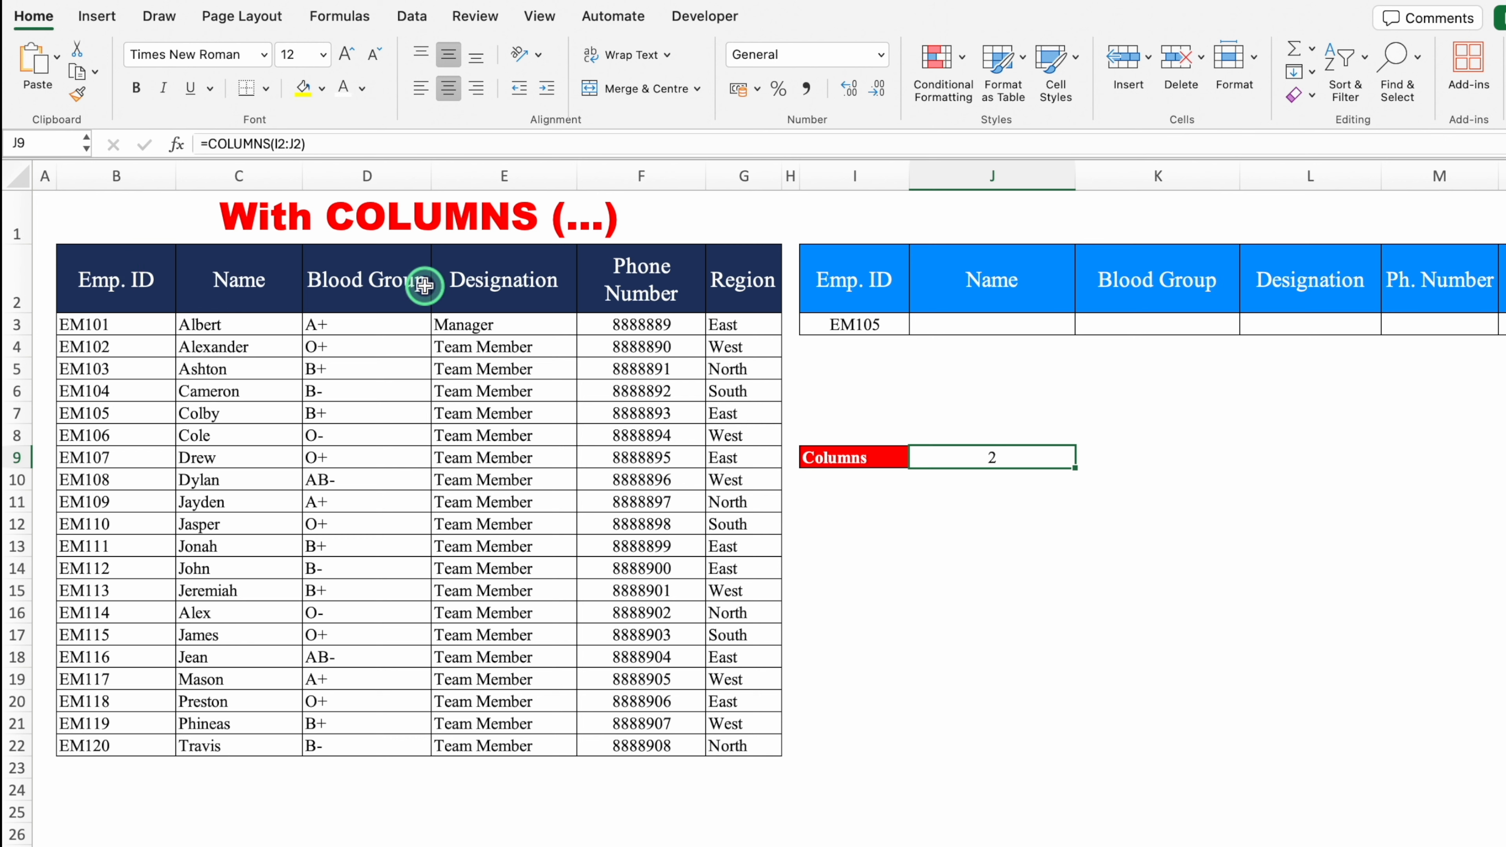
pyautogui.moveTo(1074, 468); pyautogui.dragTo(1336, 471)
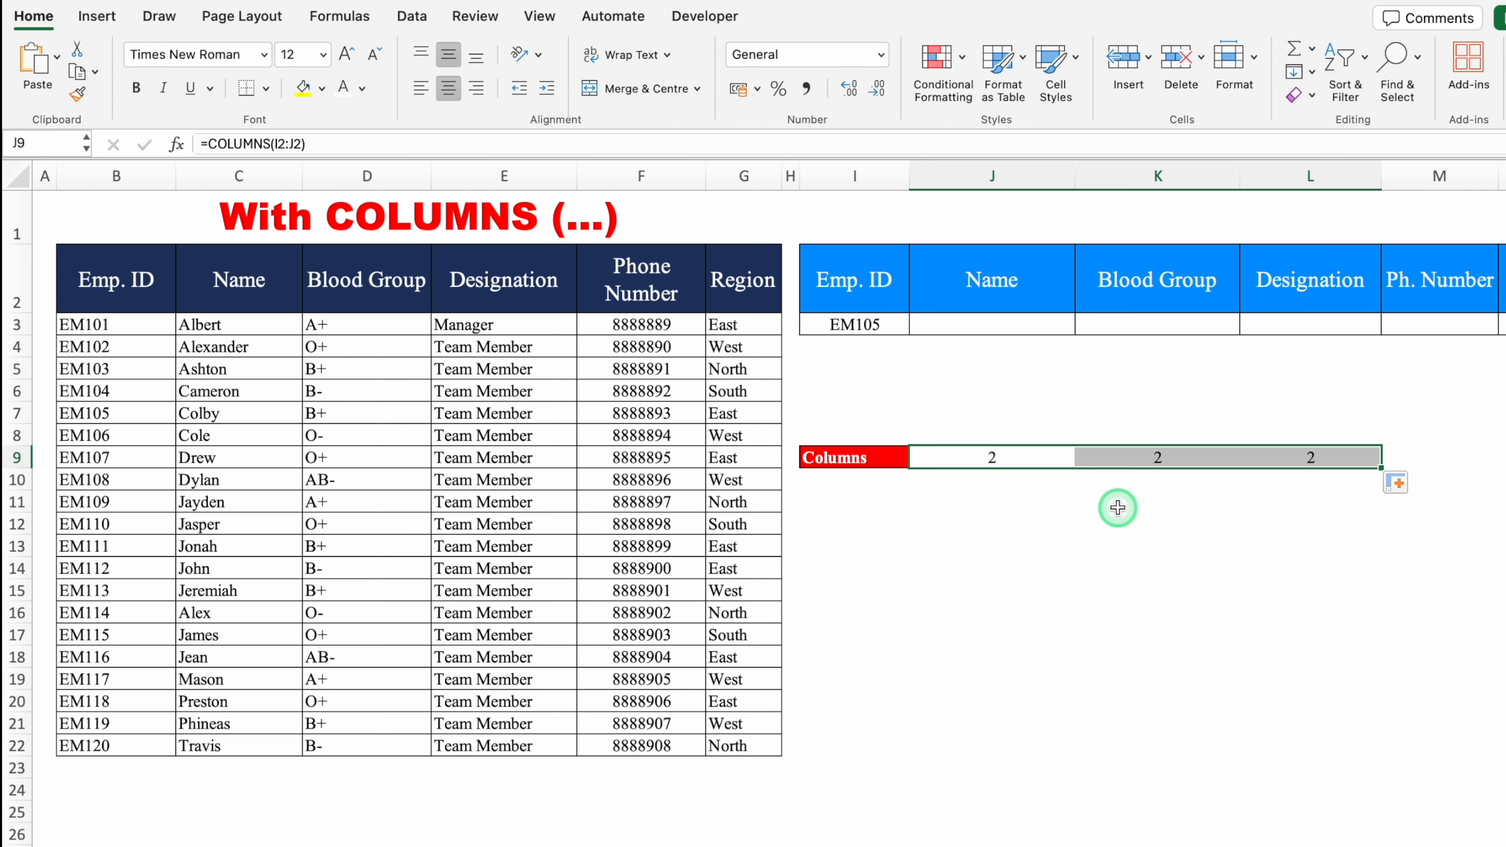
pyautogui.click(1031, 456)
pyautogui.click(1158, 456)
pyautogui.click(1318, 440)
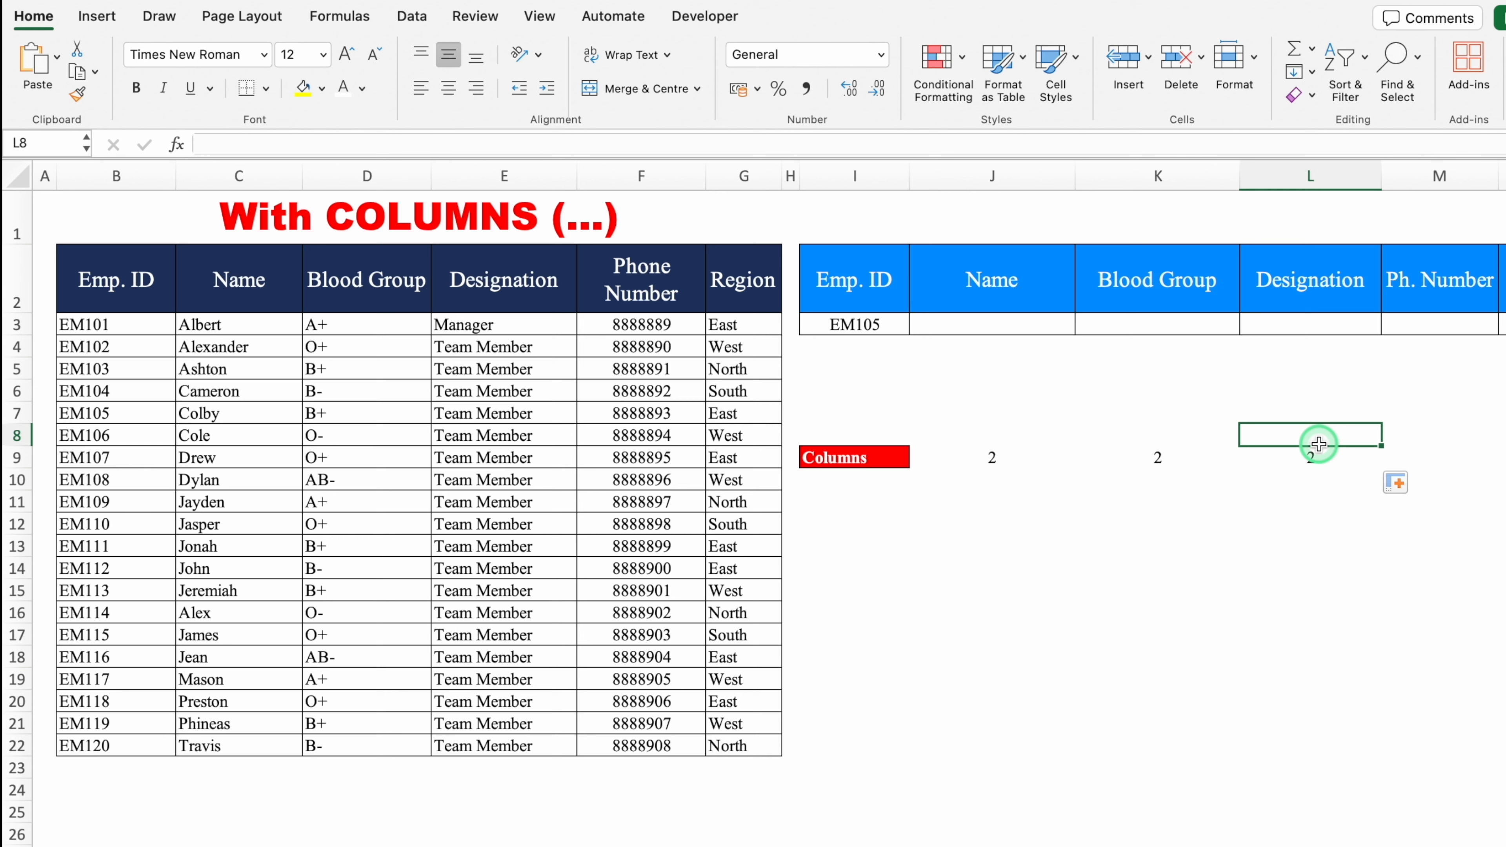
# Lock the range start in J9's COLUMNS formula to make it =COLUMNS($I$2:J2), and fill it across K9:M9.
pyautogui.click(1002, 460)
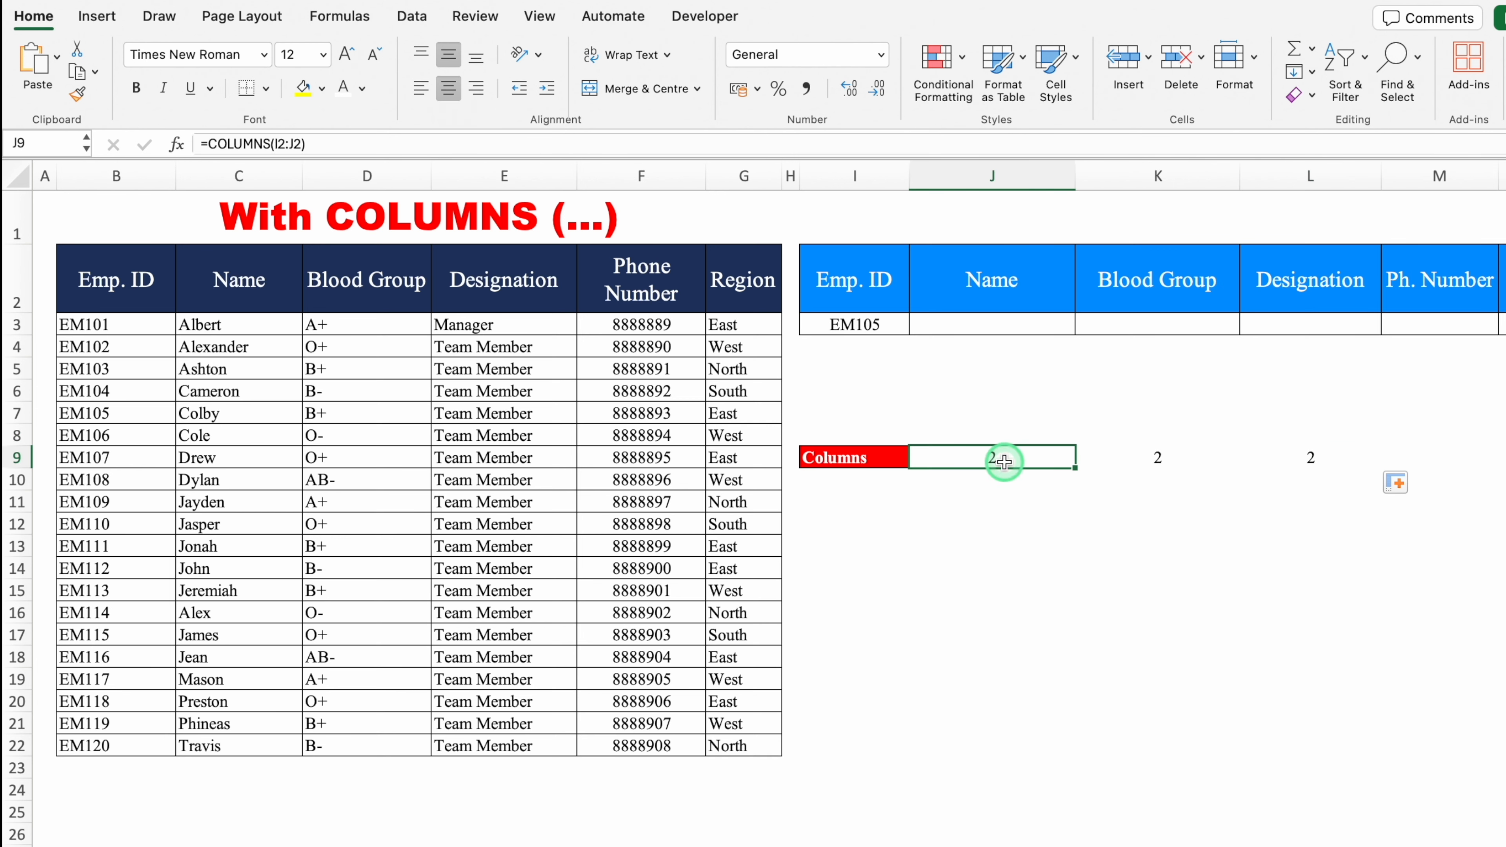
pyautogui.doubleClick(1029, 456)
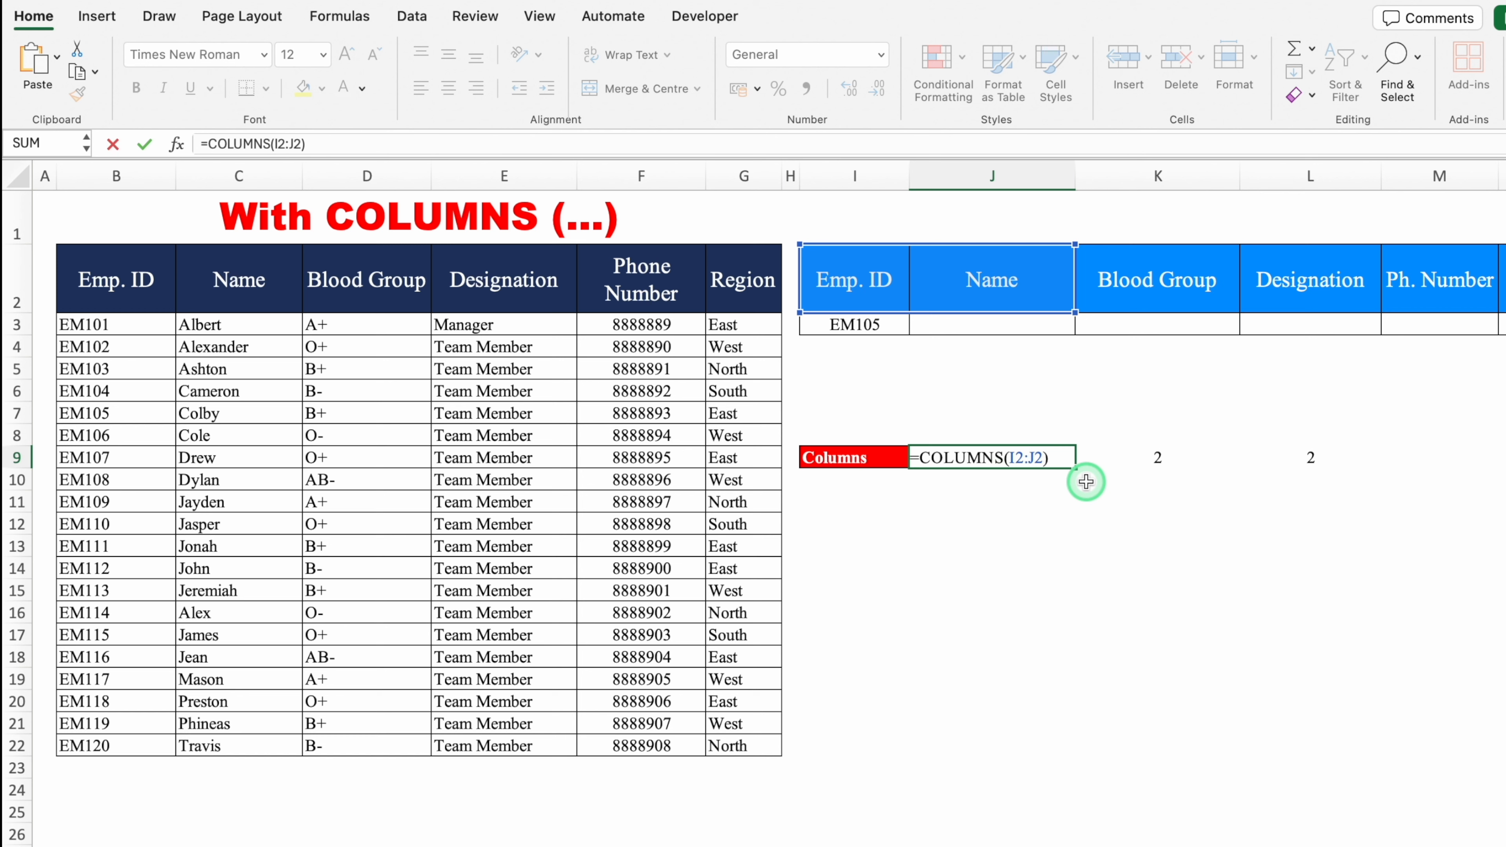
pyautogui.click(1025, 460)
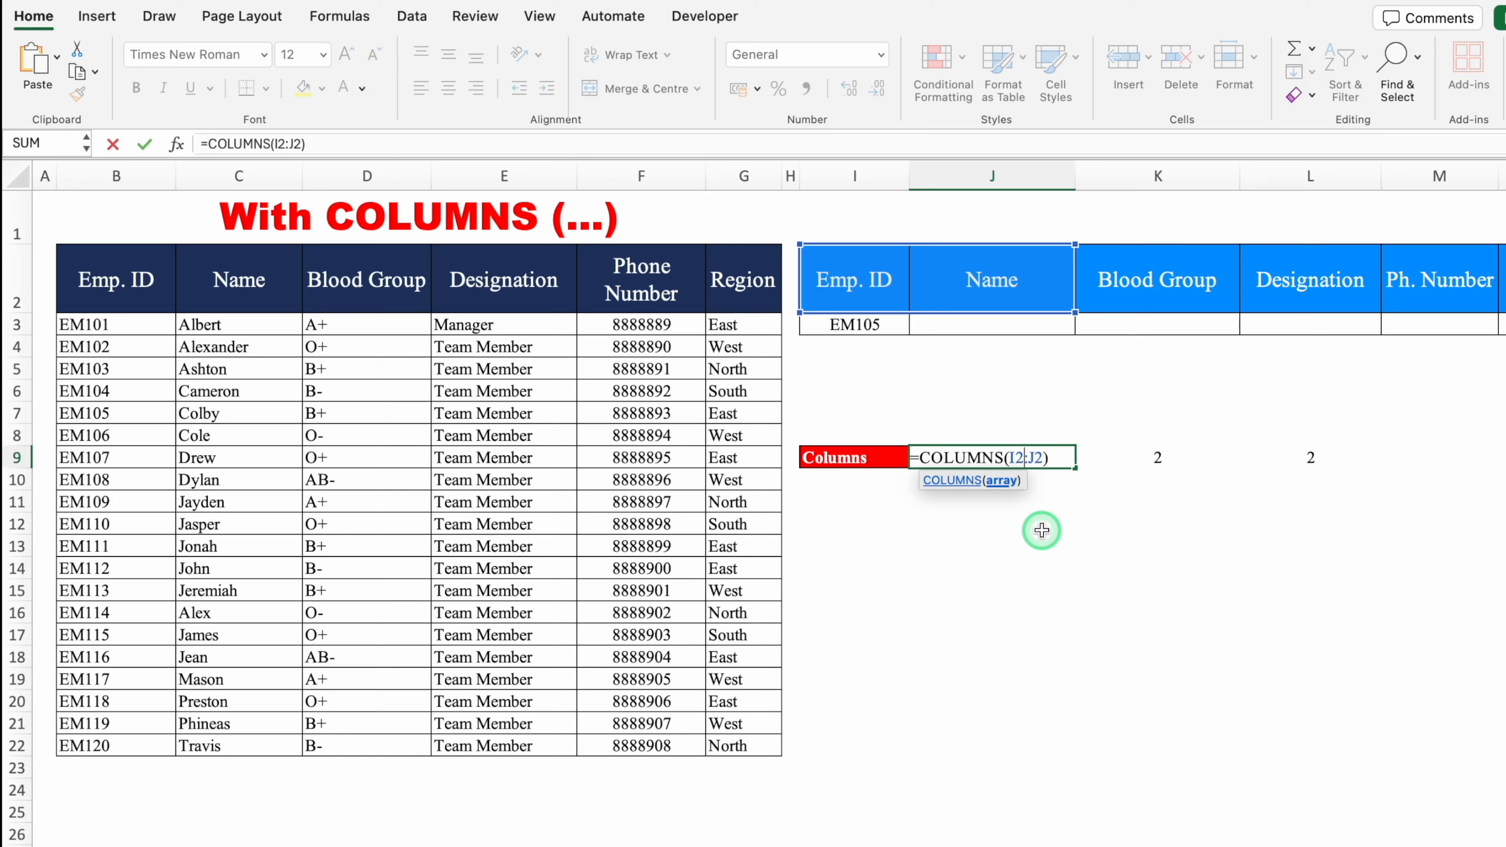
pyautogui.press('F4')
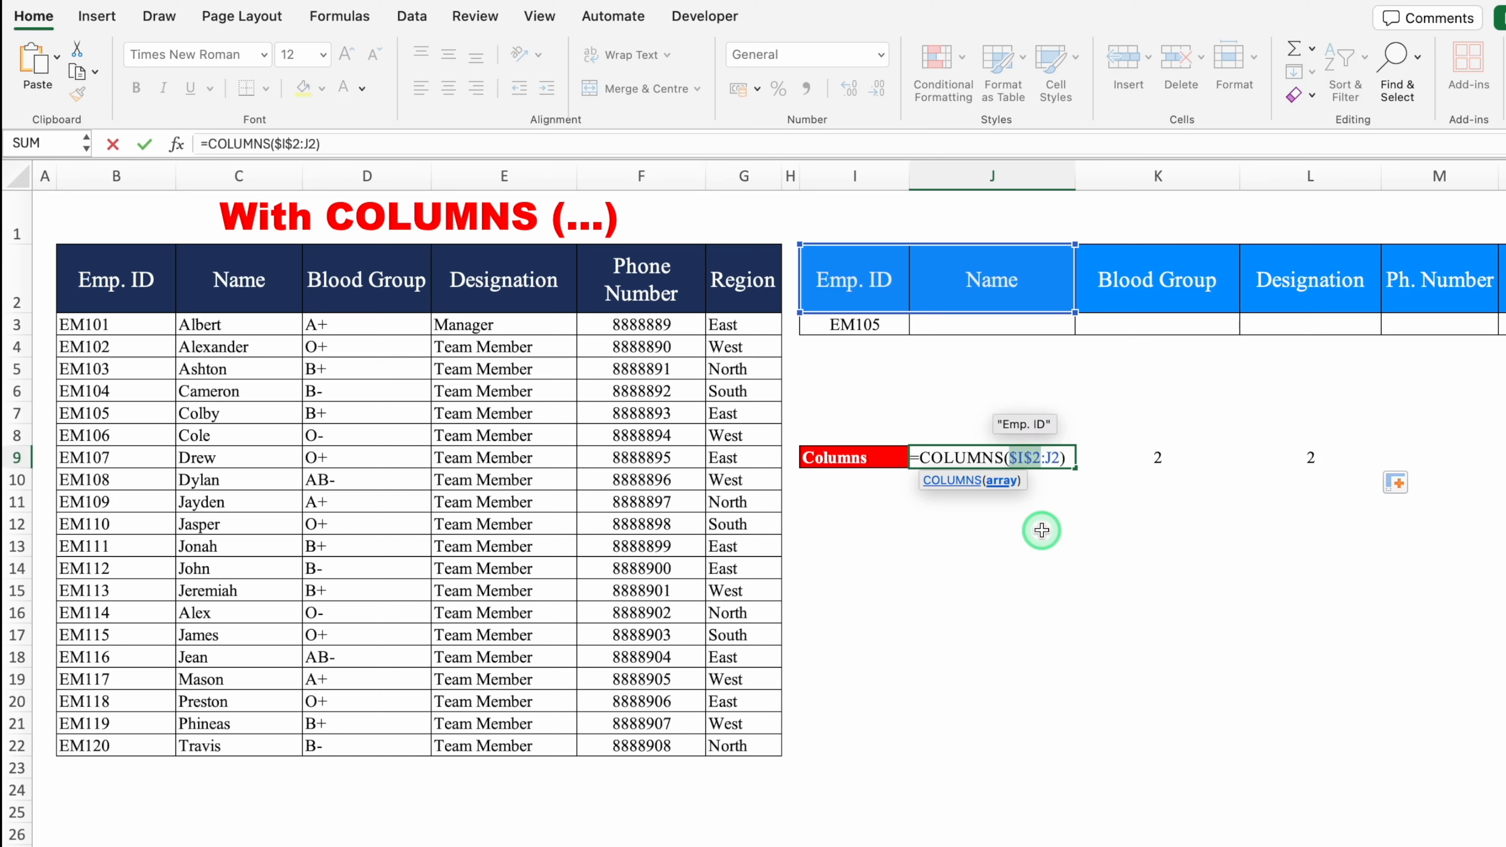
pyautogui.press('Return')
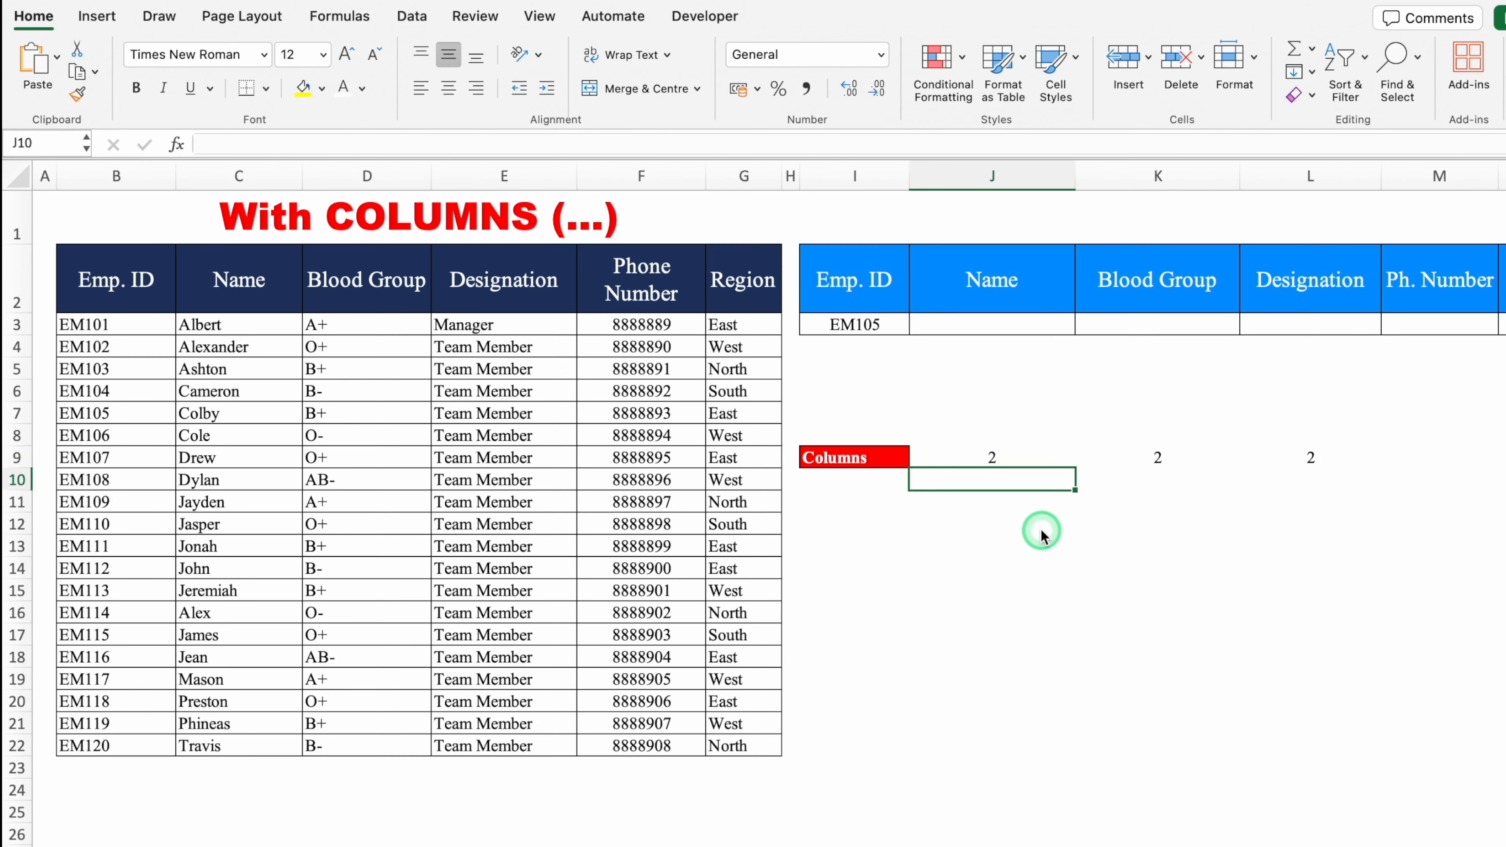
pyautogui.click(1067, 461)
pyautogui.moveTo(1074, 467); pyautogui.dragTo(1459, 472)
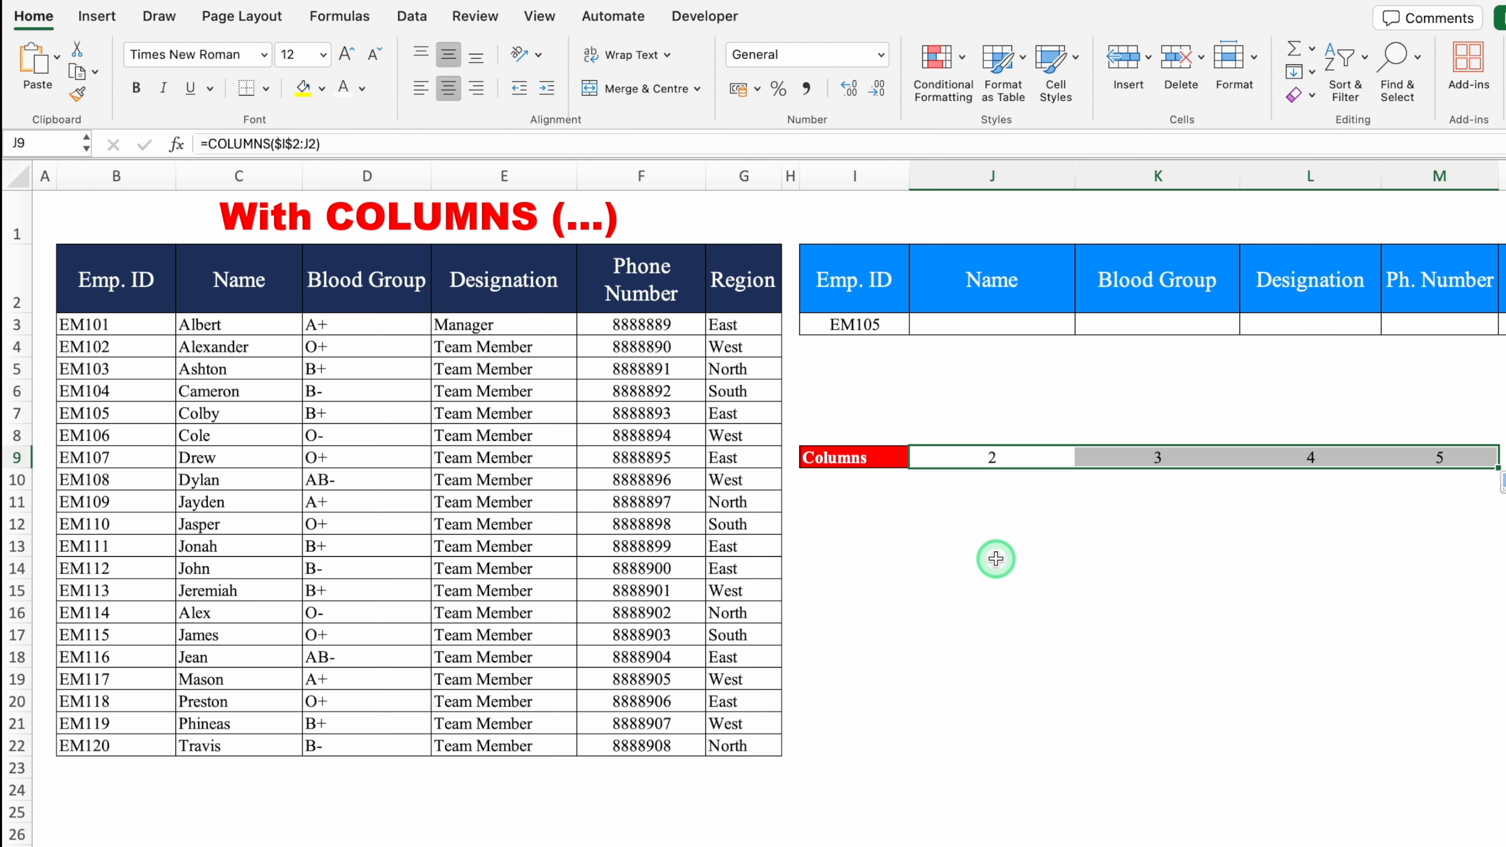
# Start a VLOOKUP in the Name cell J3 with $I$3 as the lookup value and $B:$G as the table array.
pyautogui.click(964, 322)
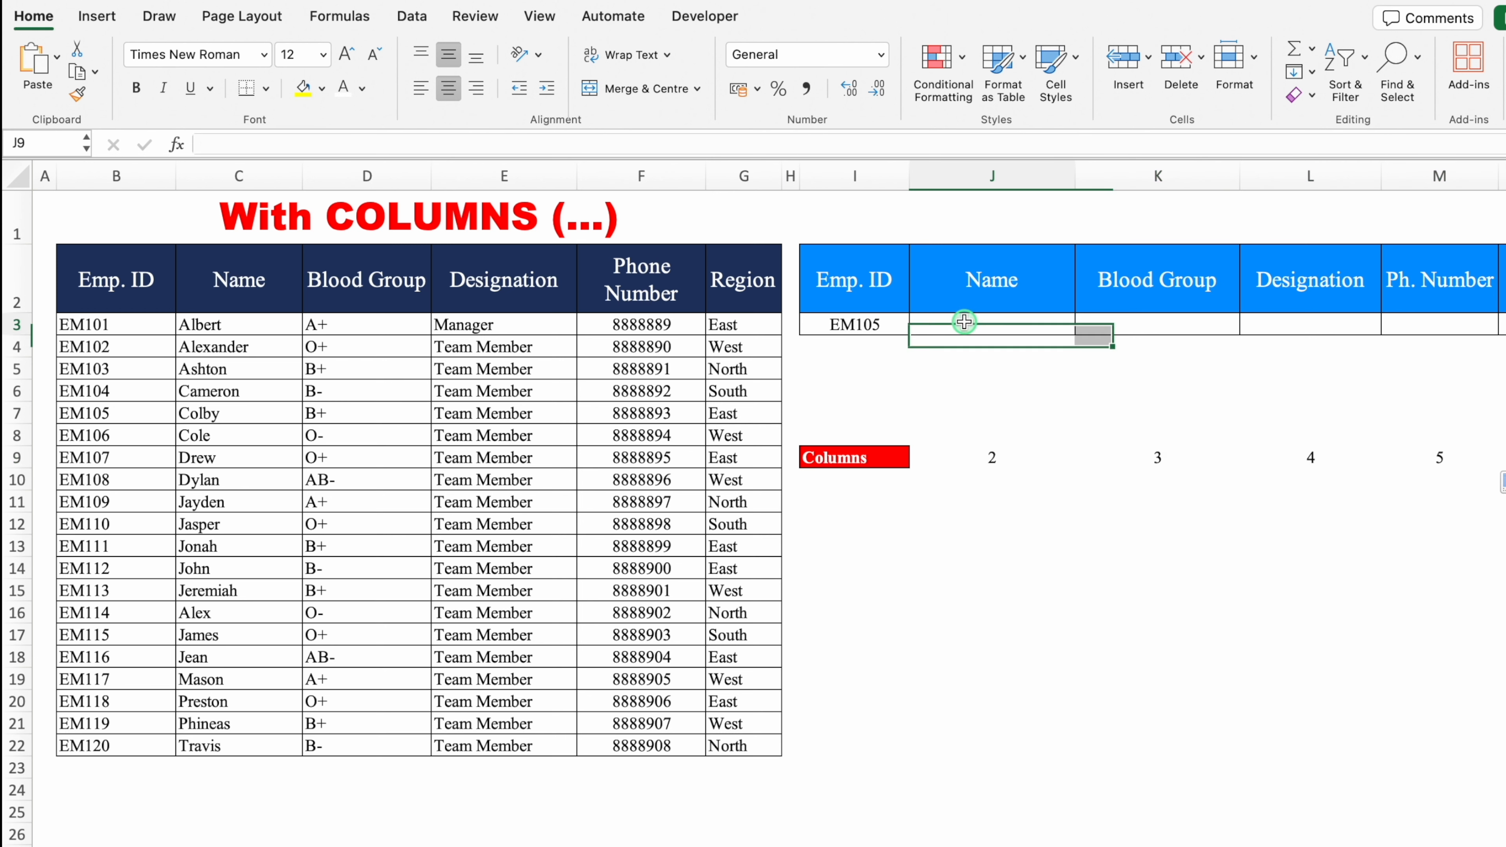
pyautogui.write('=')
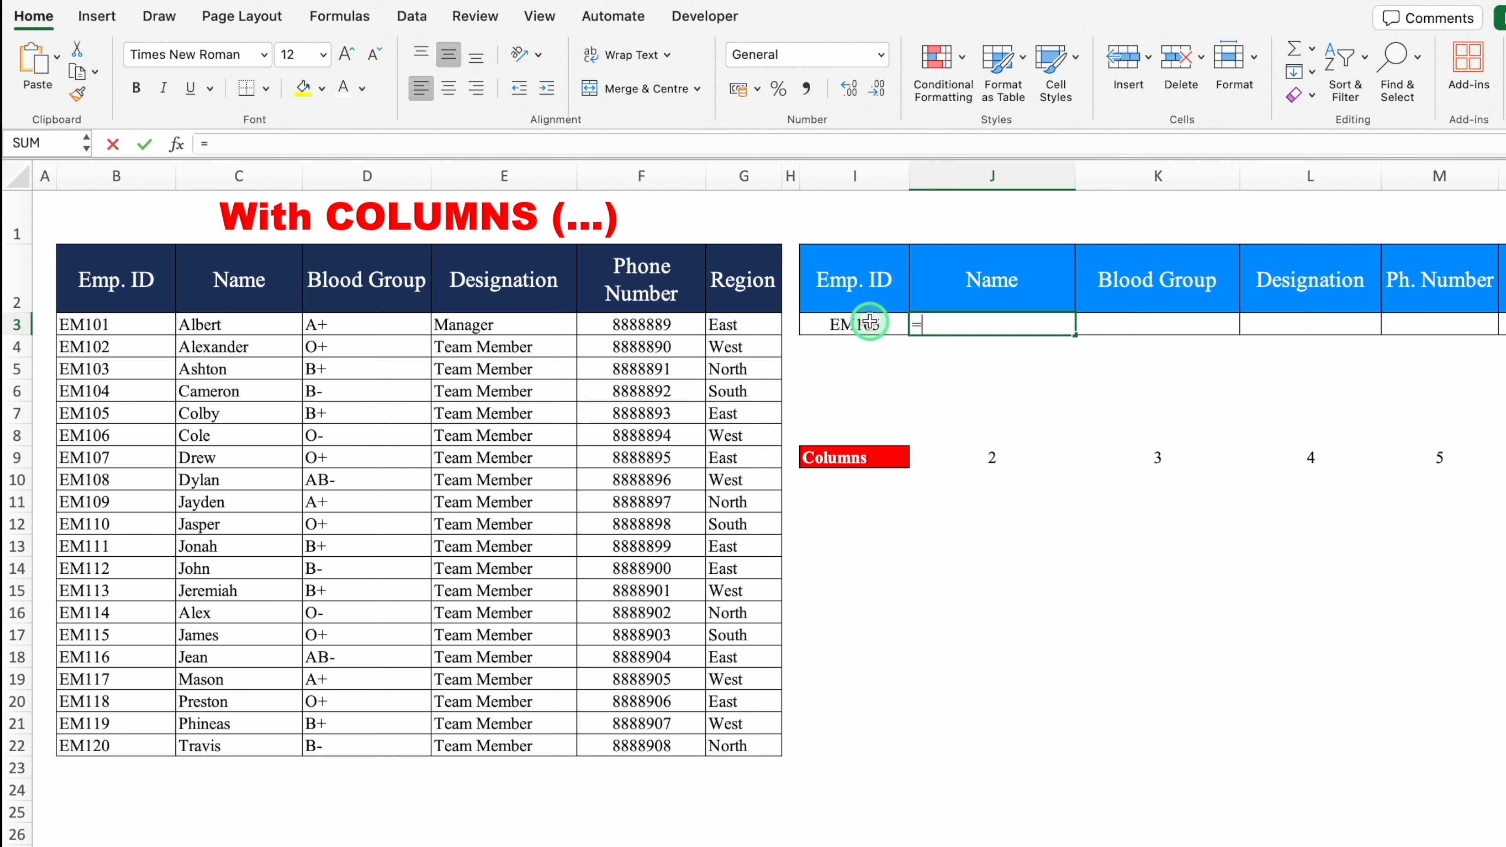
pyautogui.write('VL')
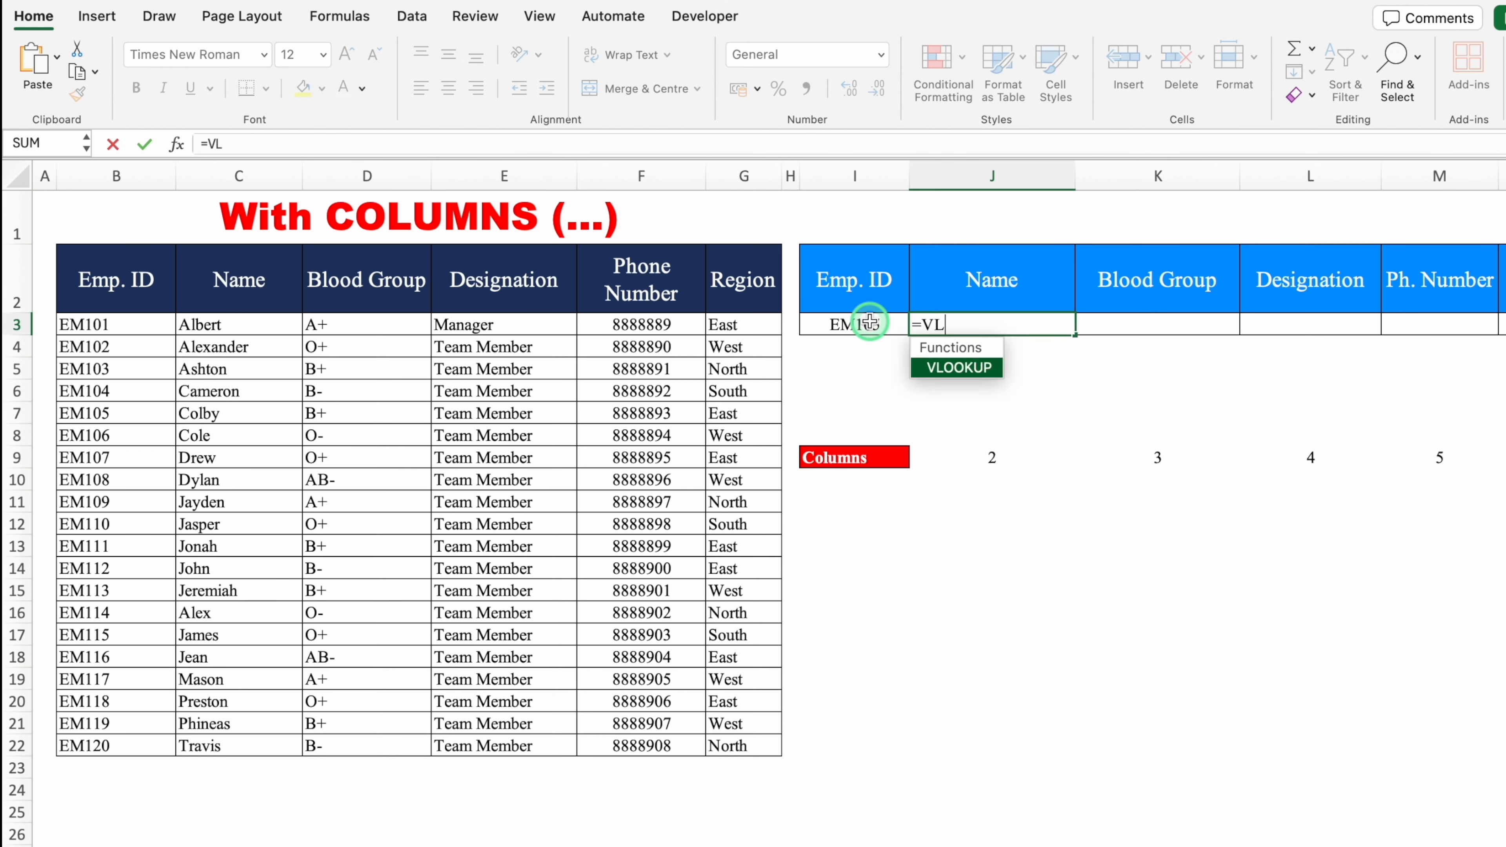
pyautogui.doubleClick(868, 367)
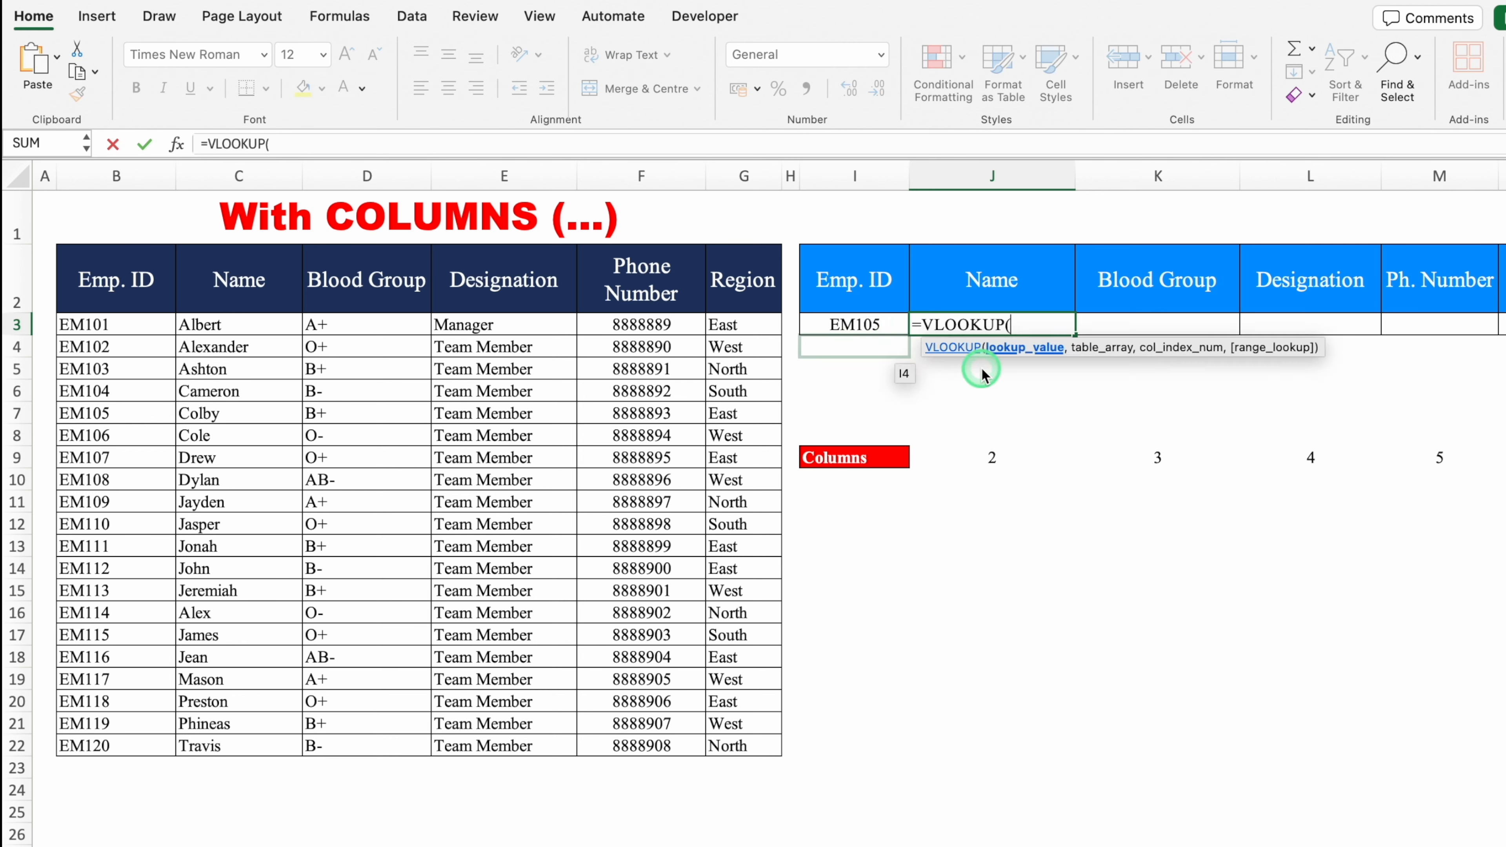
pyautogui.click(847, 320)
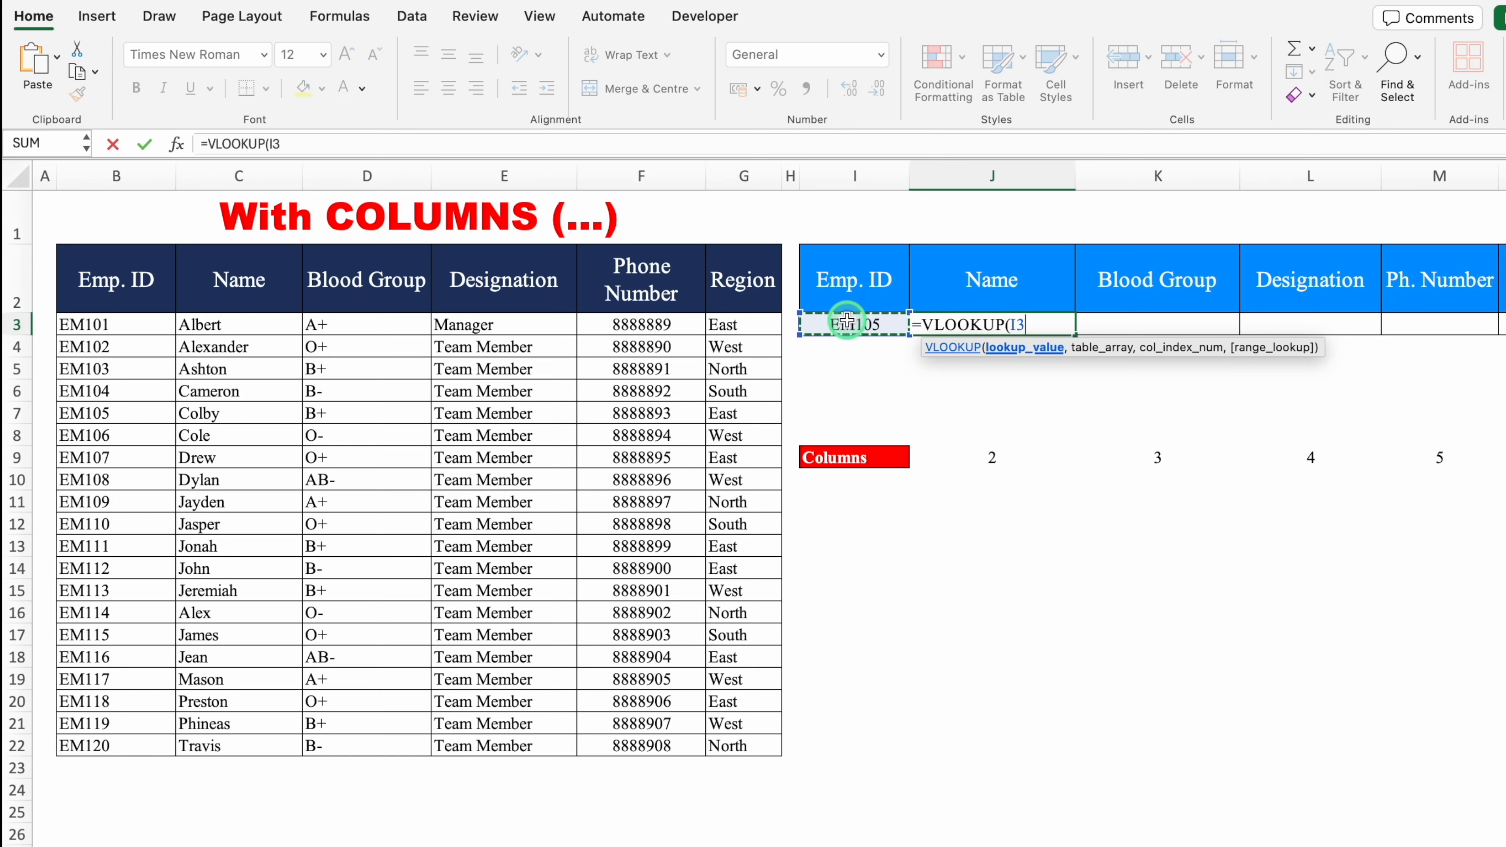
pyautogui.press('F4')
pyautogui.write(',')
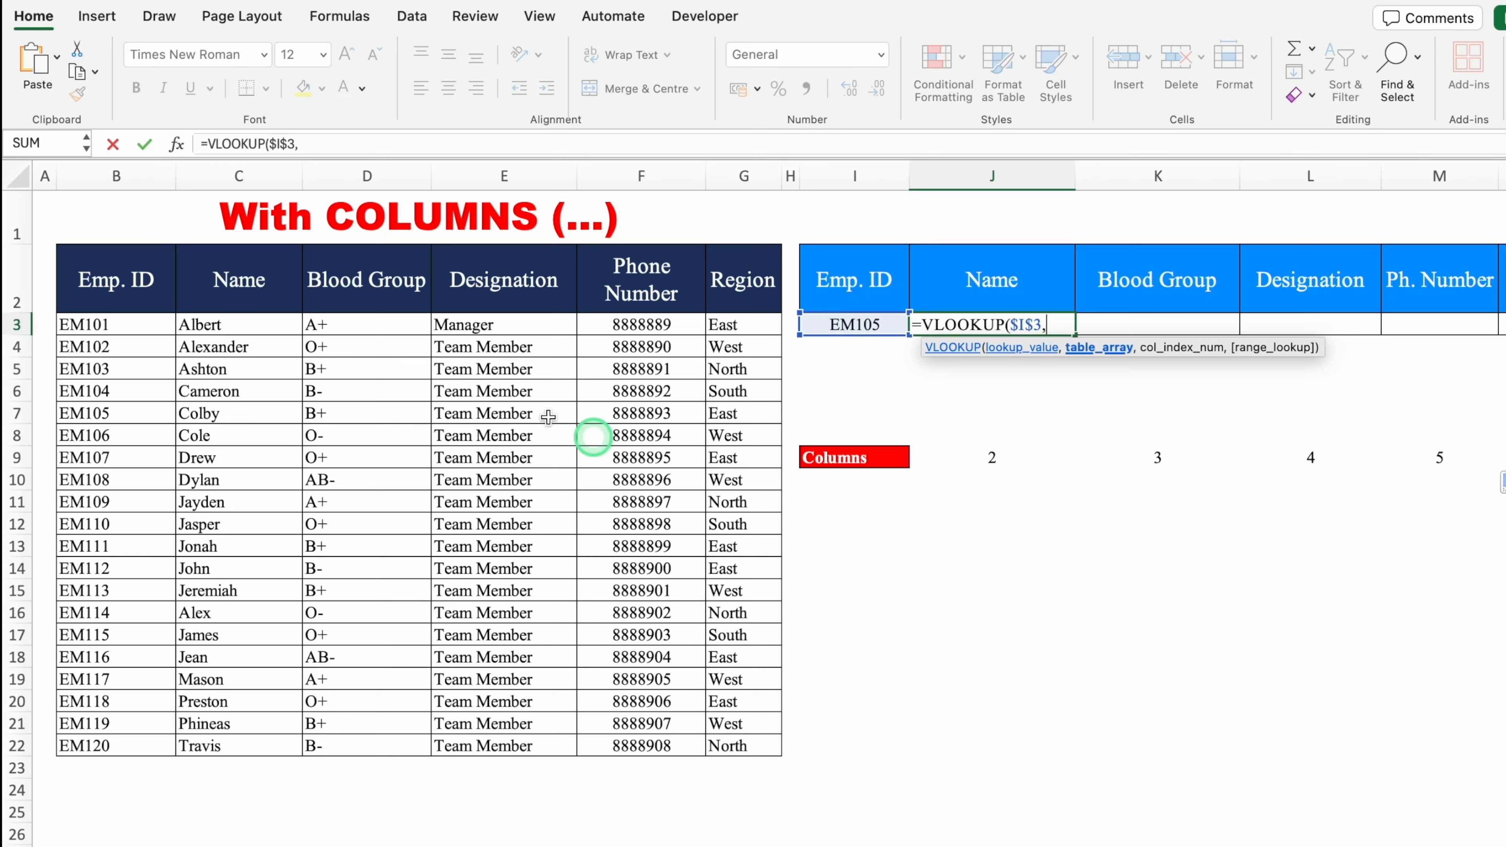
pyautogui.click(135, 176)
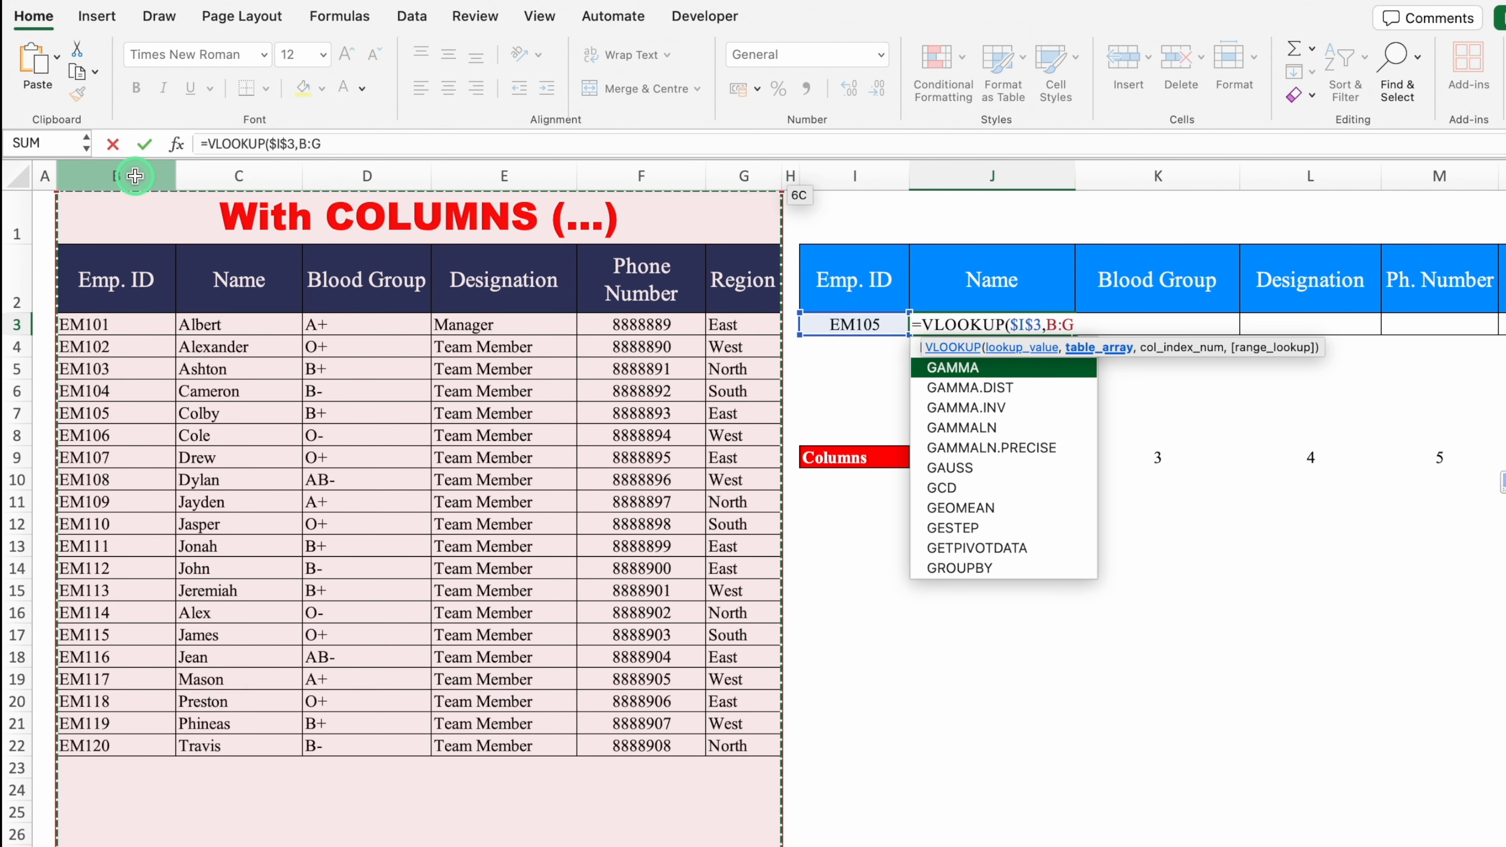
pyautogui.press('F4')
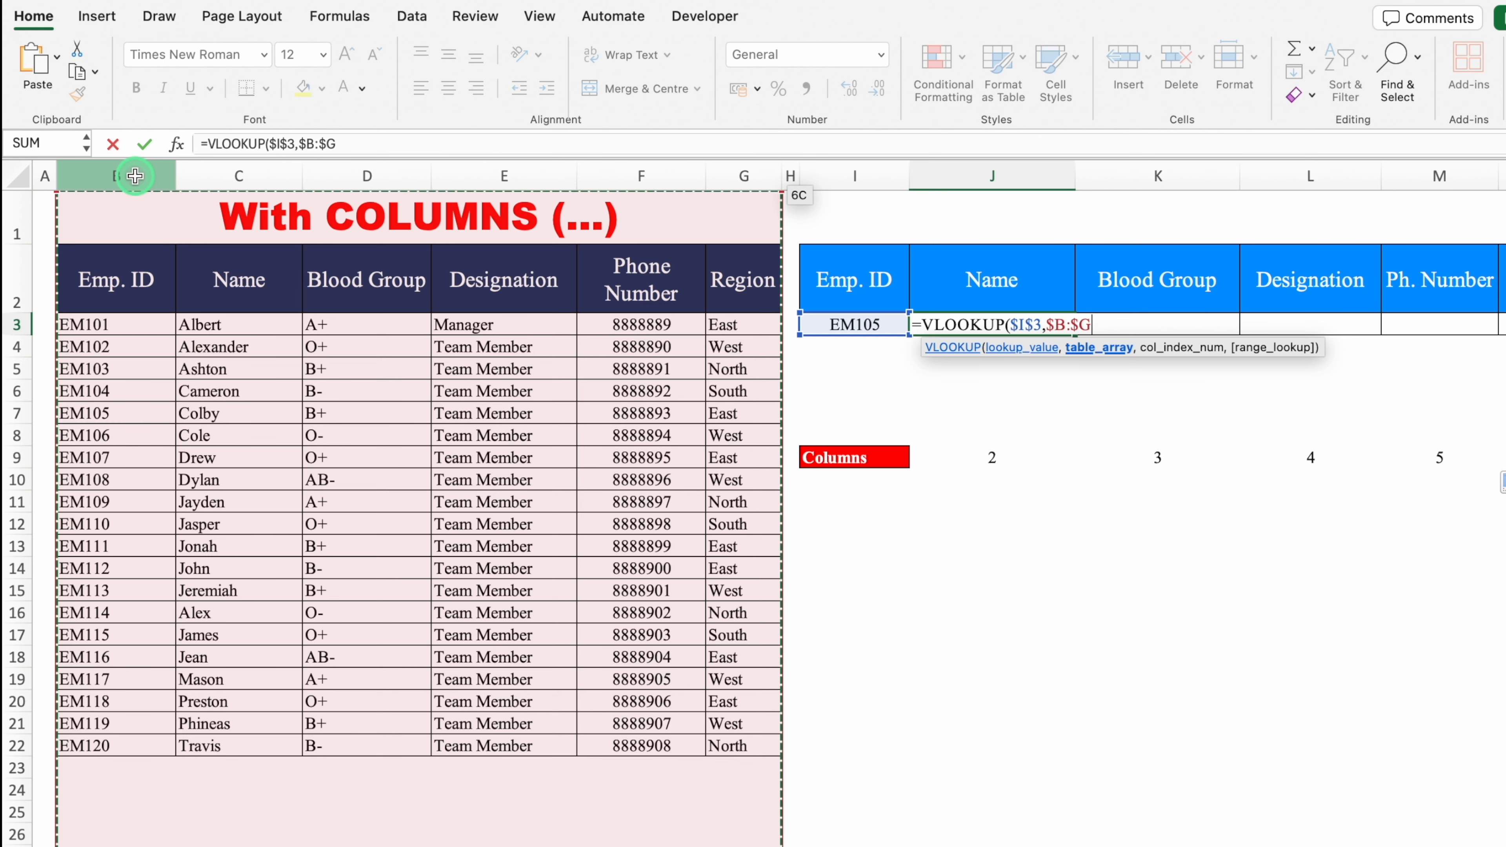
pyautogui.write(',')
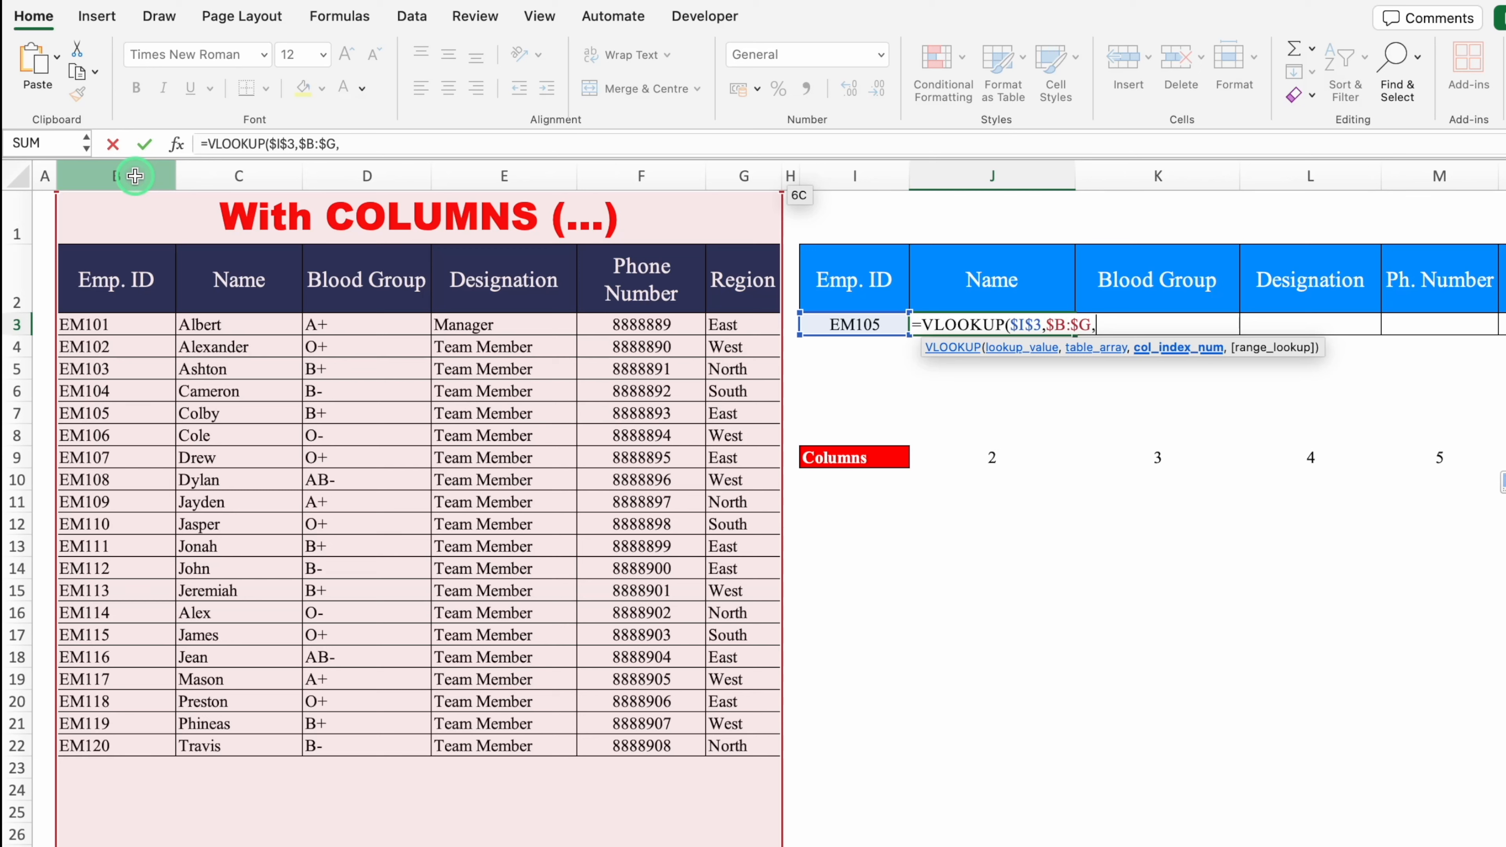
# Complete the J3 VLOOKUP with COLUMNS($I$2:J2) as the column index and 0 for an exact match.
pyautogui.write('colum')
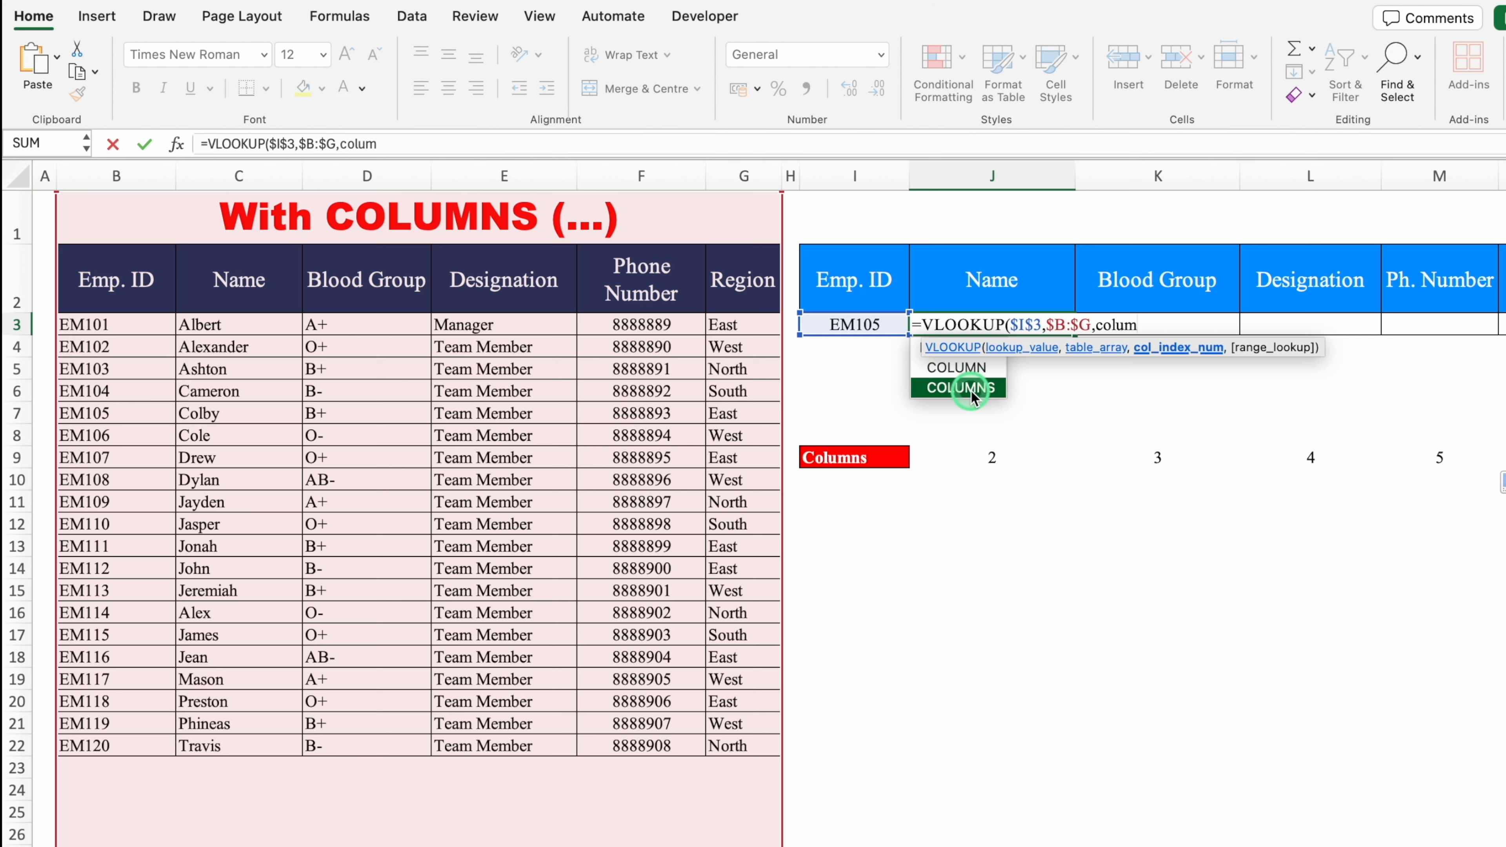
pyautogui.doubleClick(967, 389)
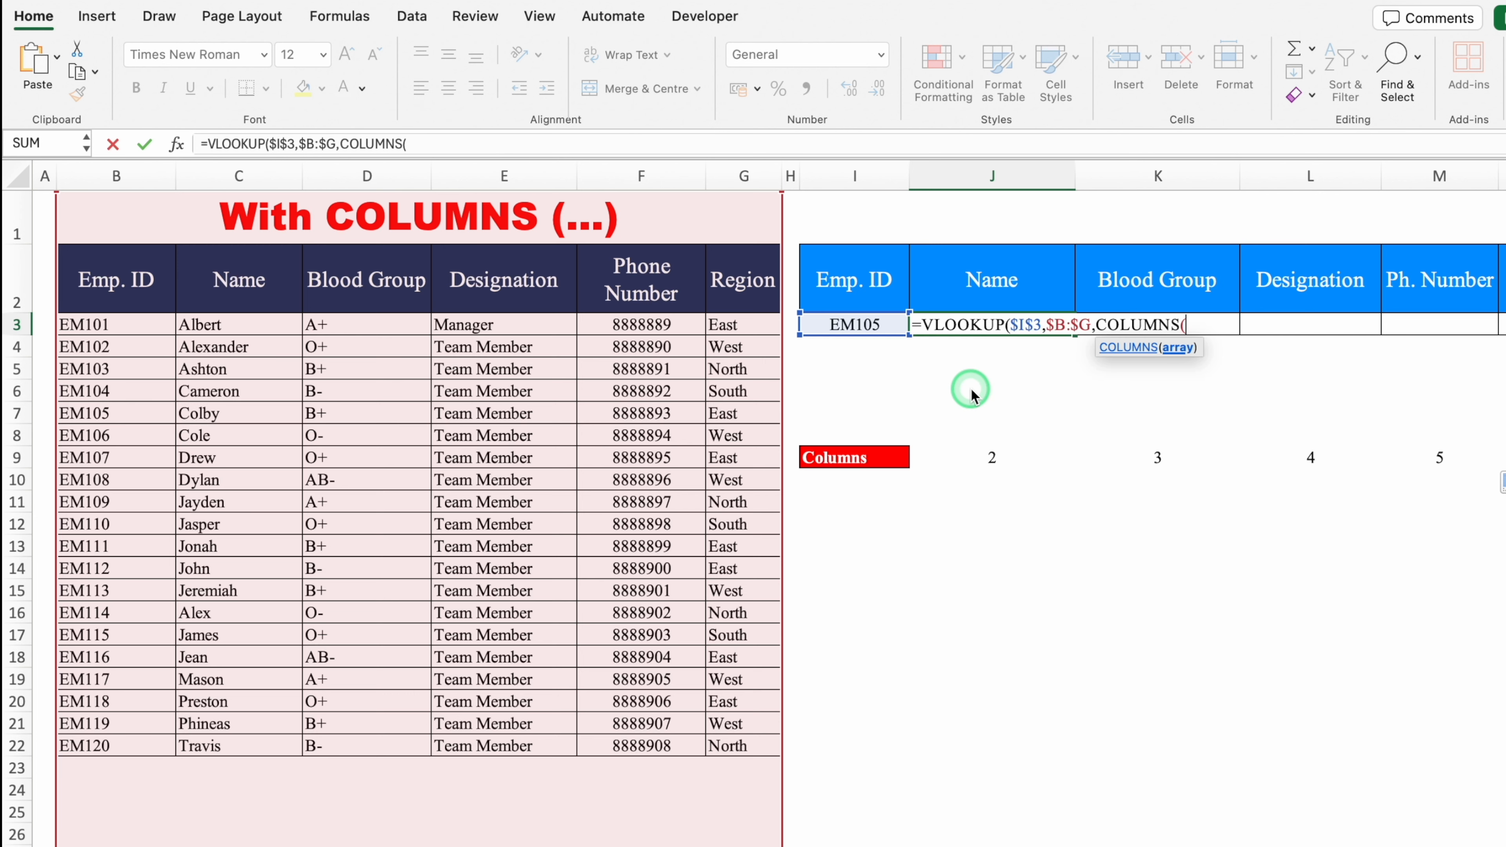
pyautogui.click(833, 279)
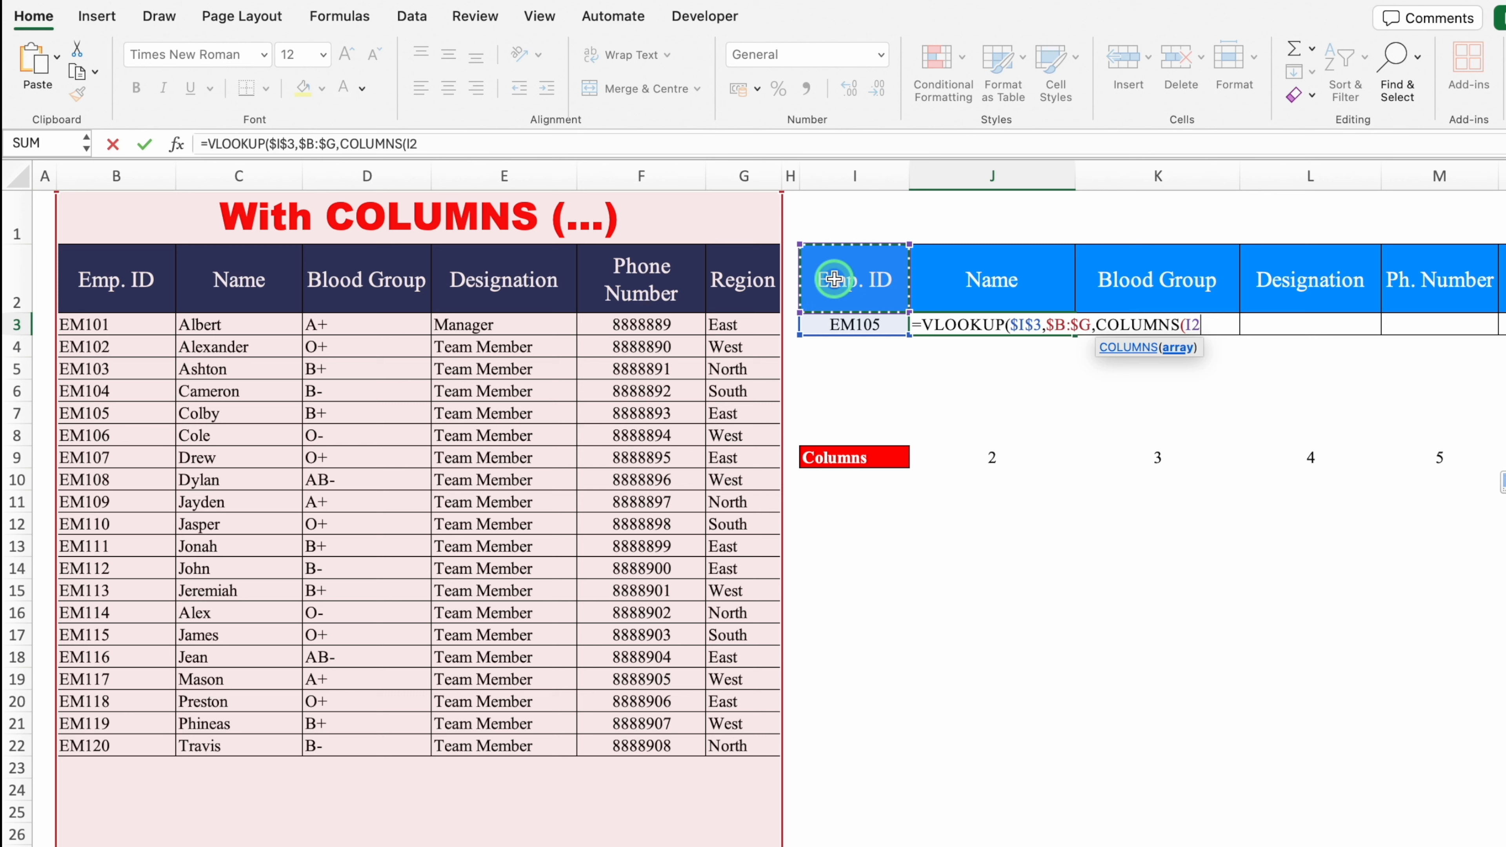
pyautogui.moveTo(833, 279); pyautogui.dragTo(959, 279)
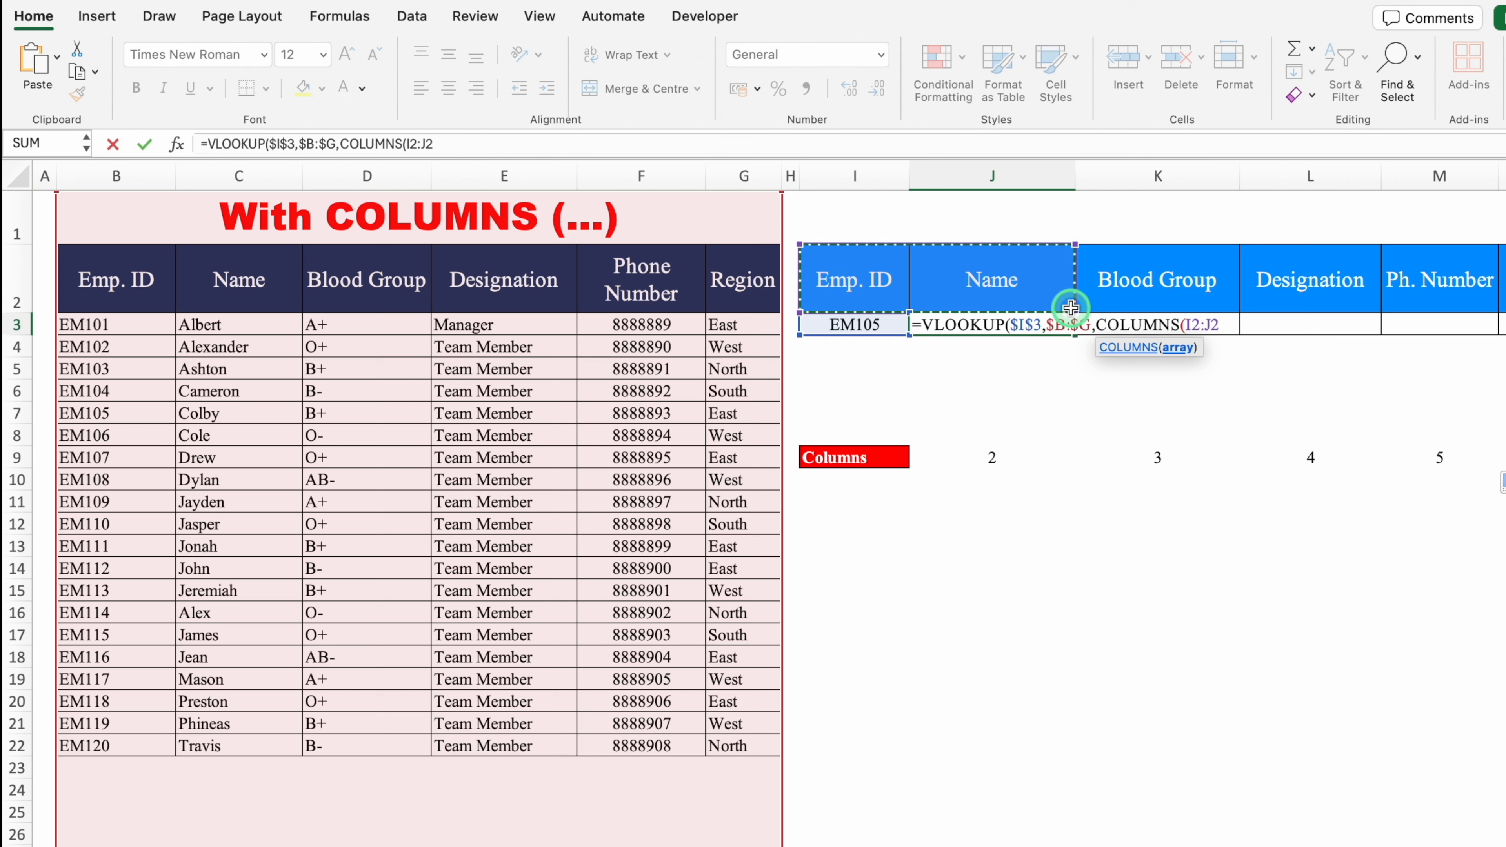
pyautogui.click(1199, 324)
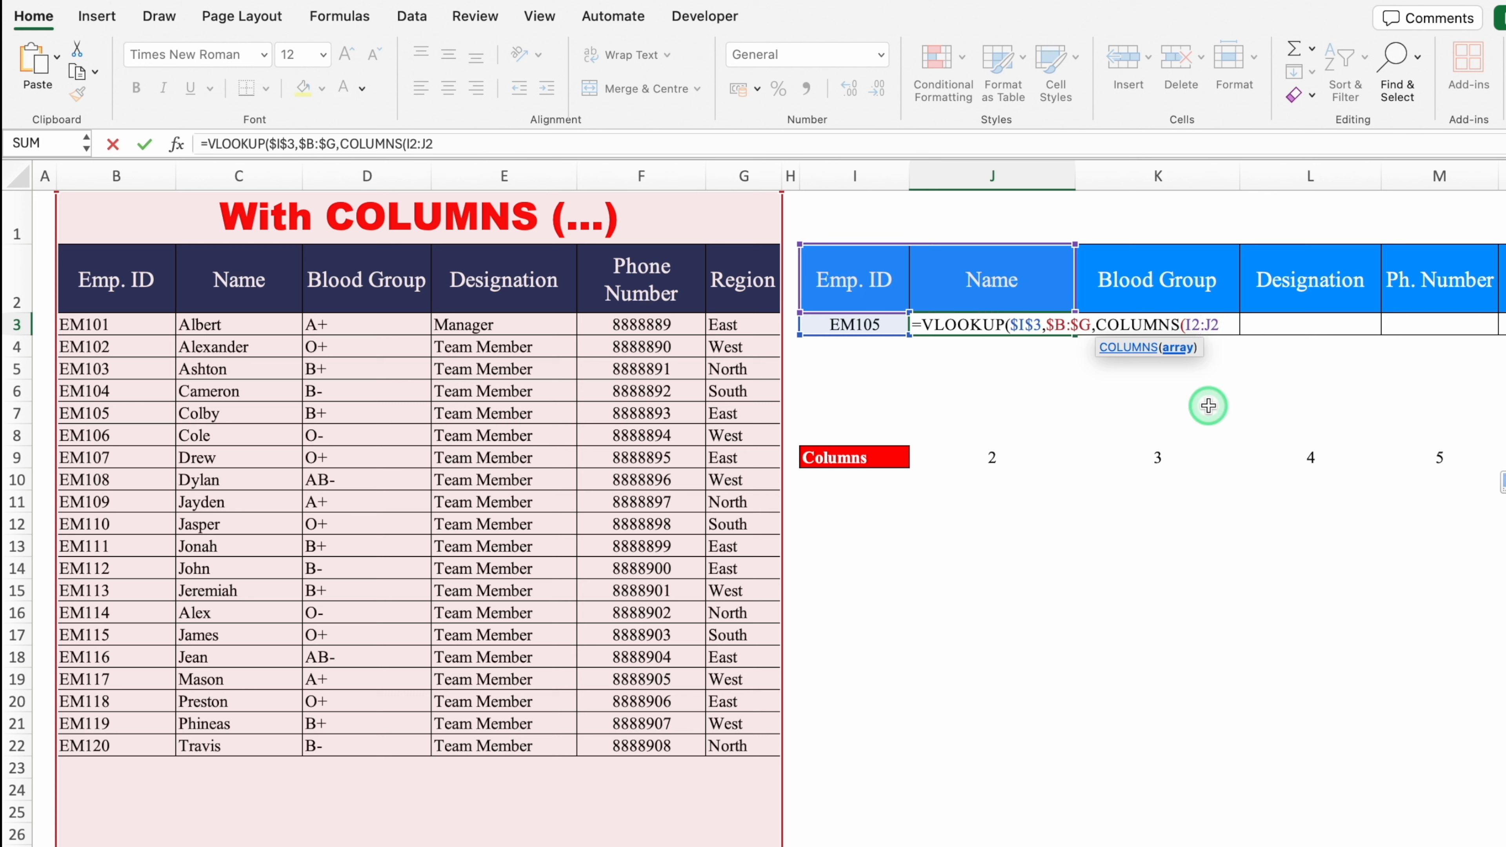
pyautogui.press('F4')
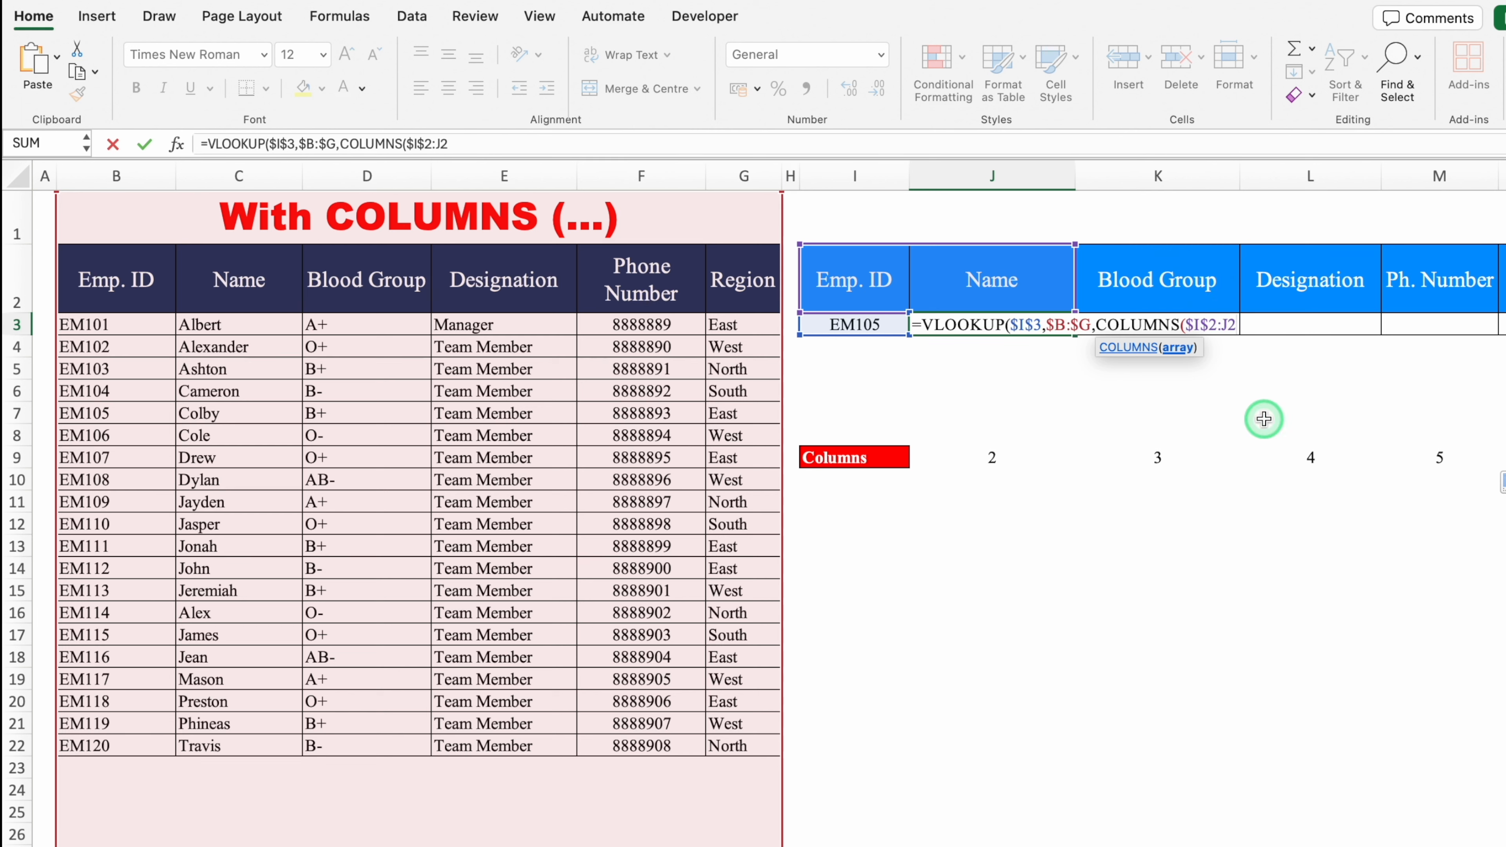
pyautogui.write('),')
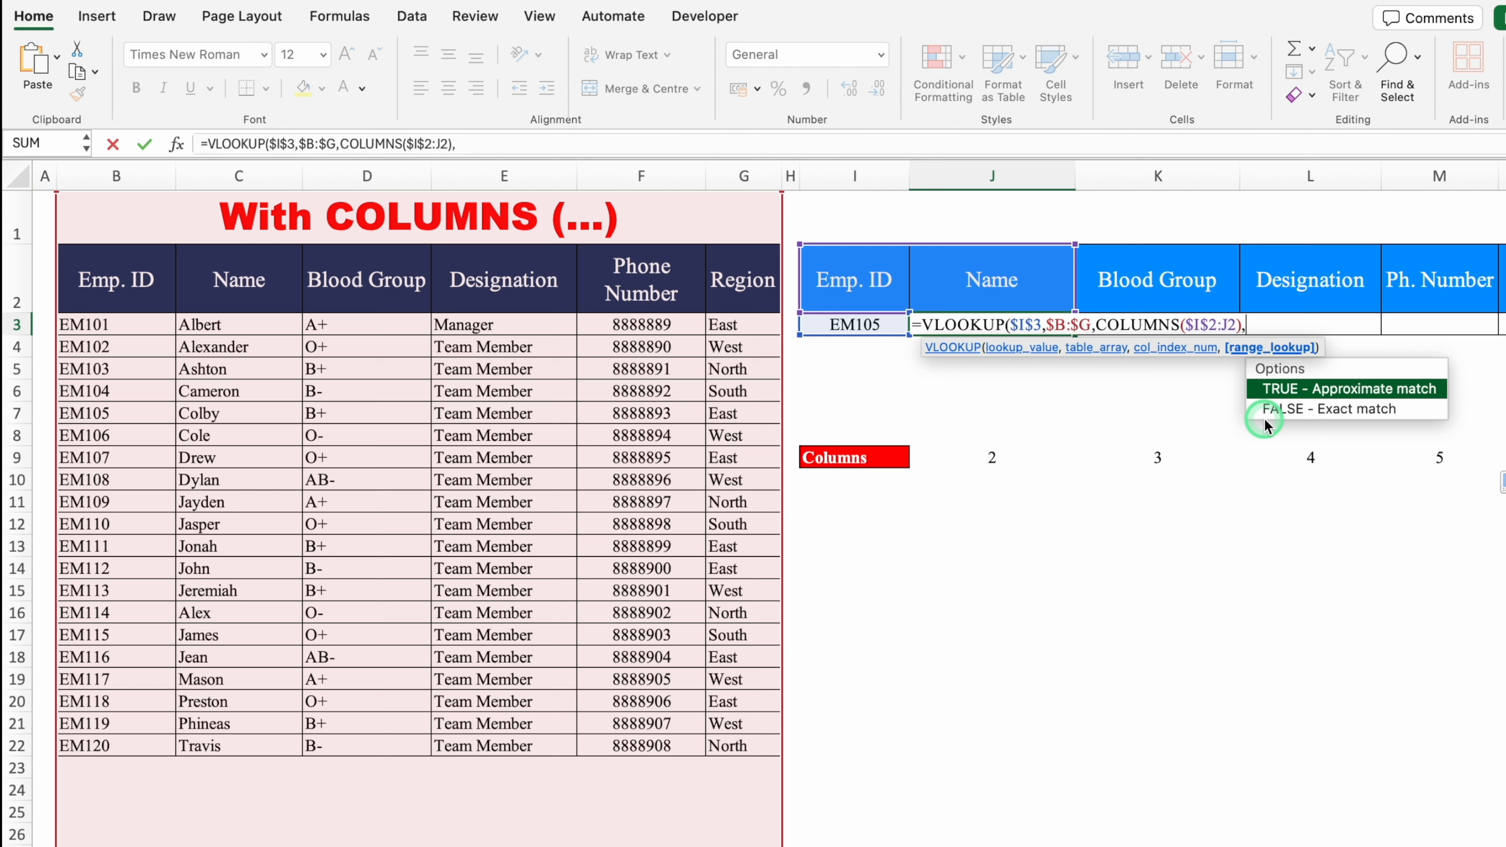
pyautogui.click(1265, 415)
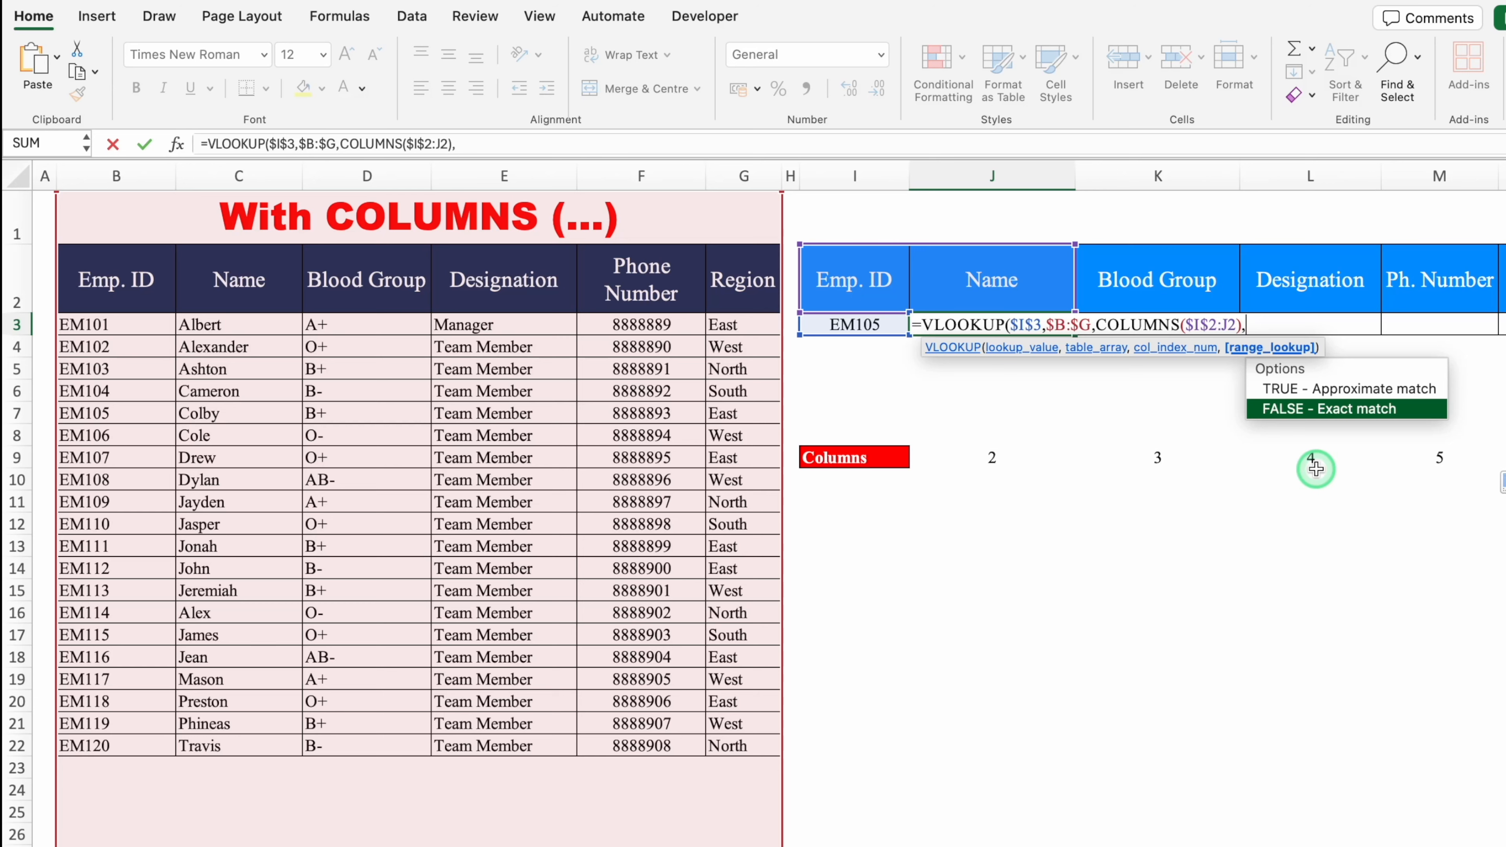
pyautogui.write('0')
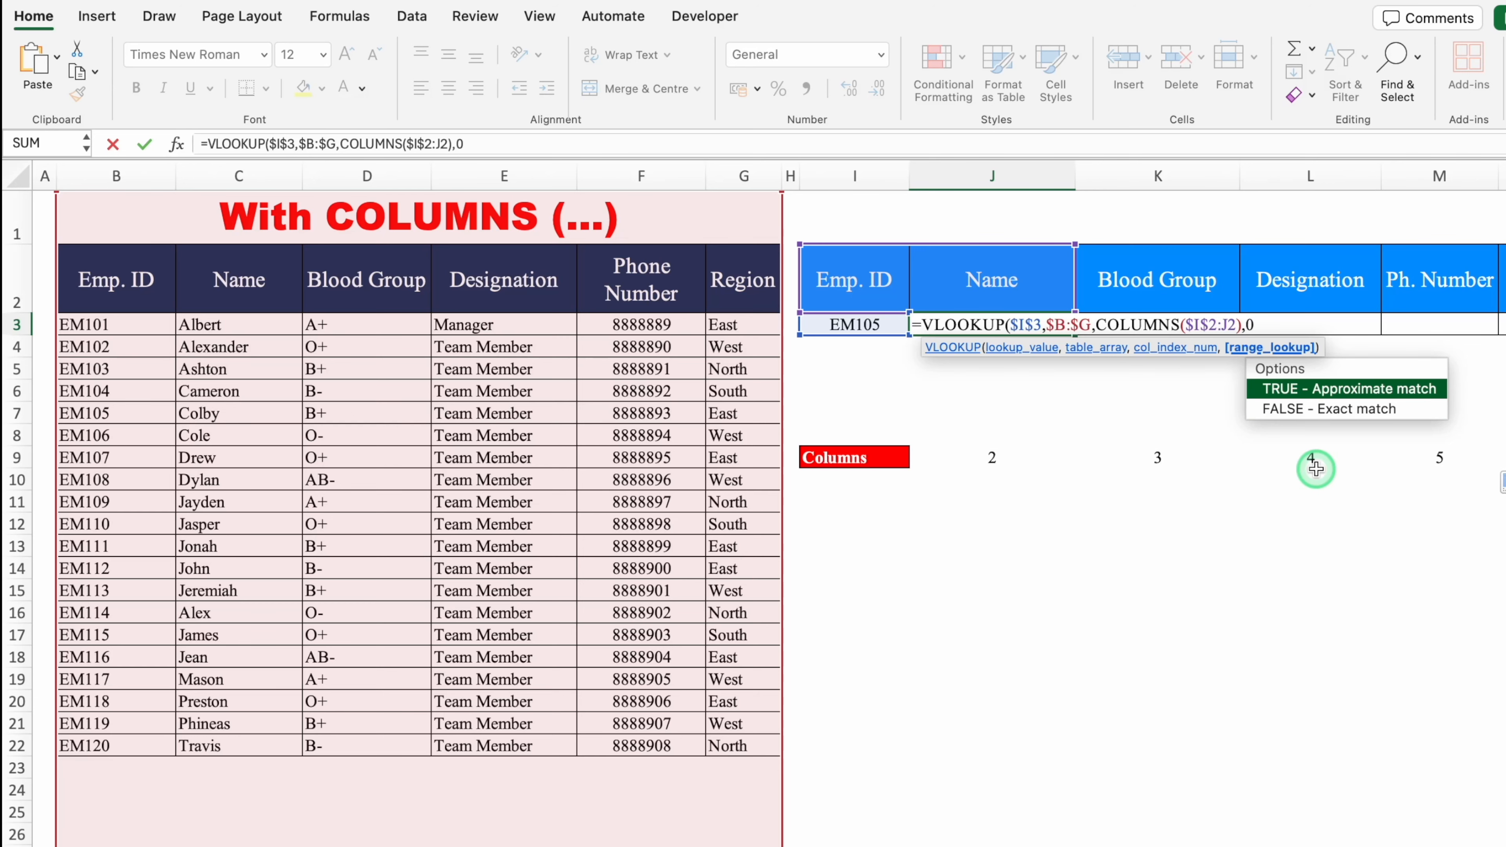
pyautogui.write(')')
pyautogui.press('Return')
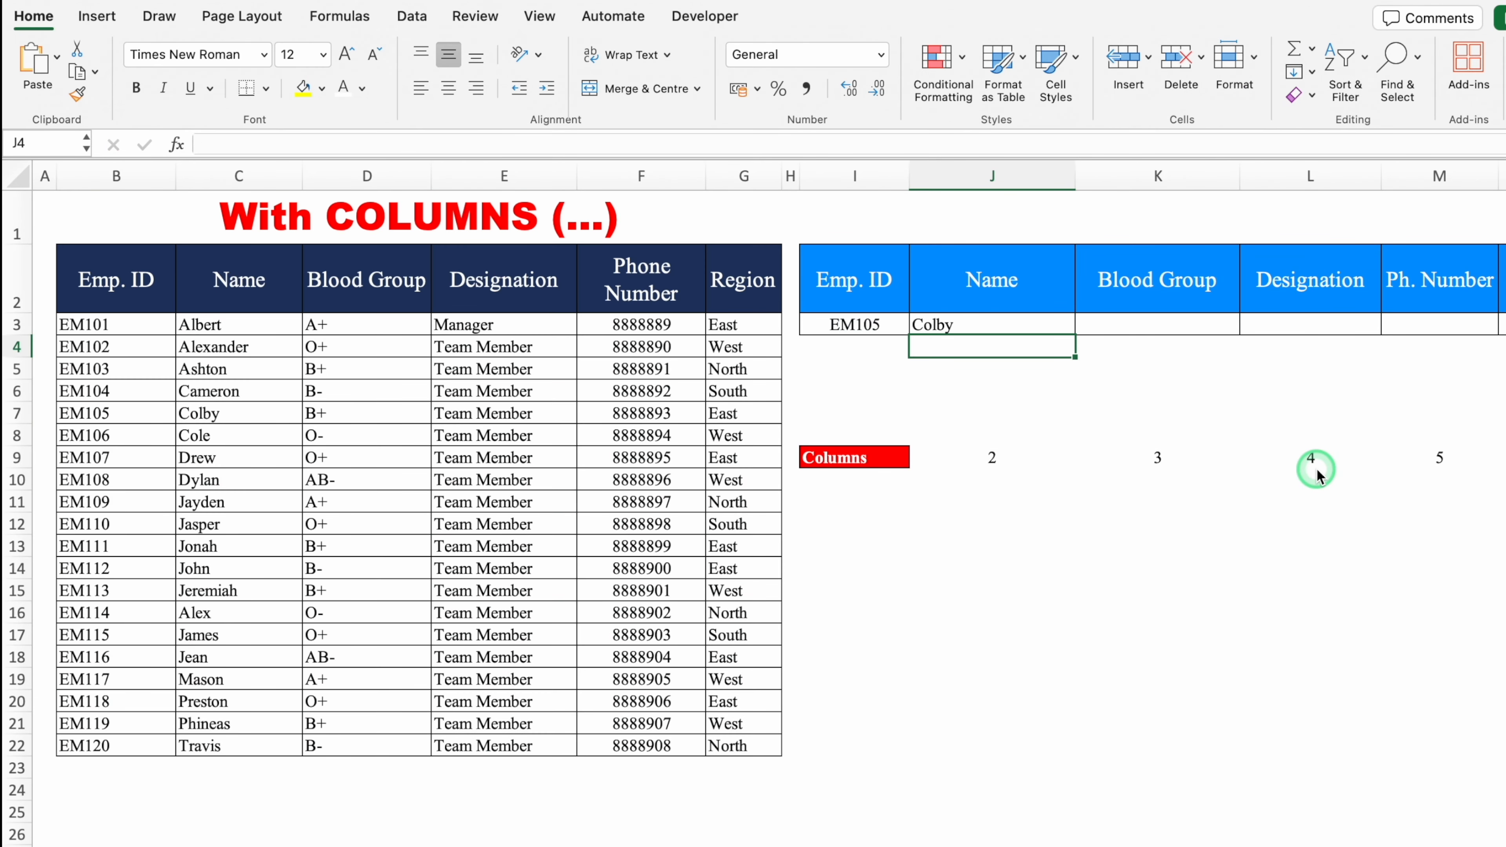
# Fill the J3 VLOOKUP across K3:N3 and replace the Emp. ID in I3 with the ID from the employee table's first row.
pyautogui.click(1044, 325)
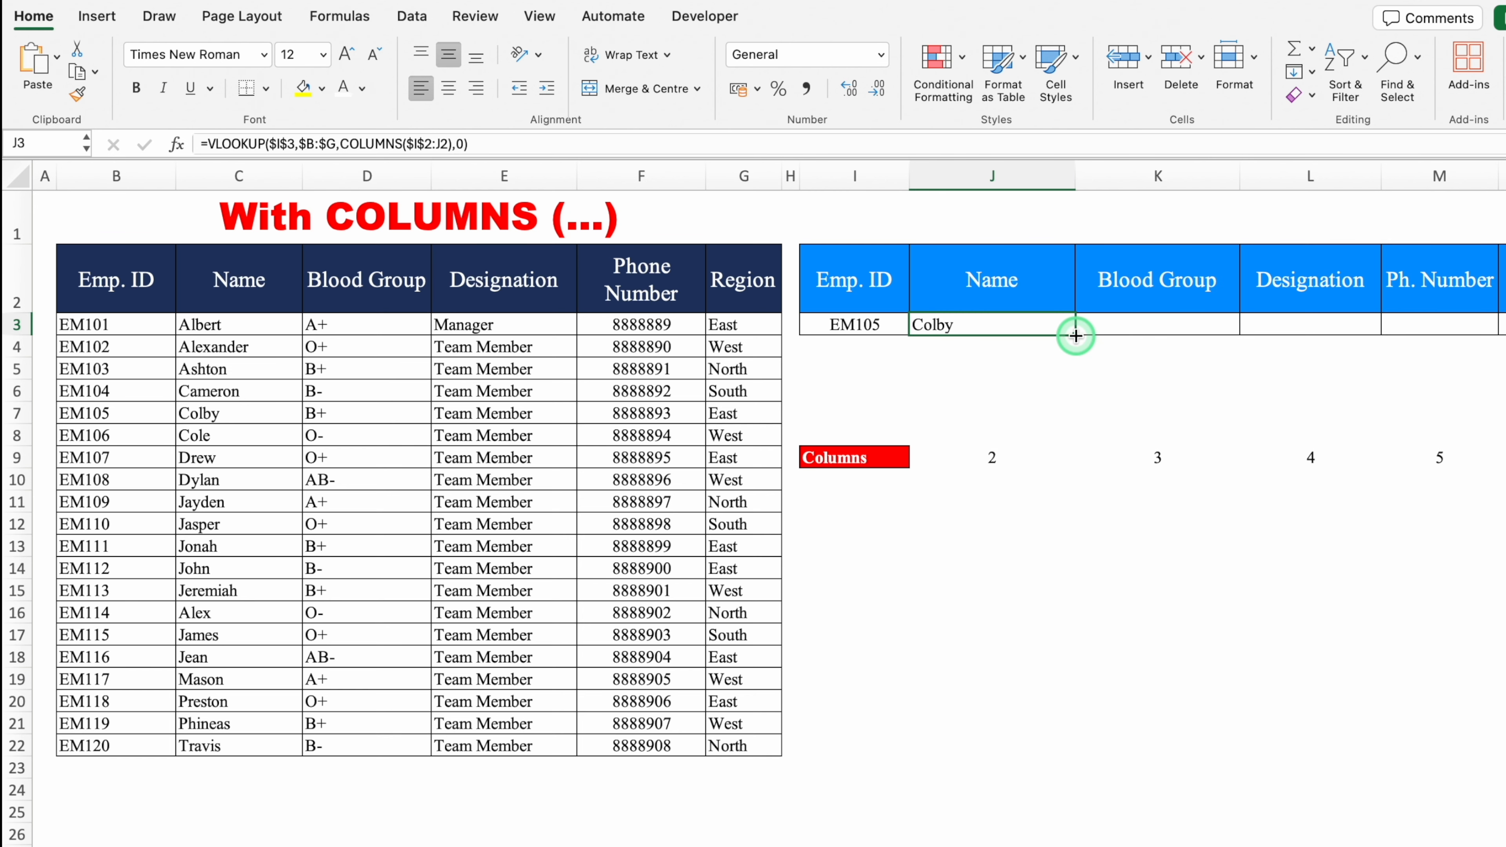
pyautogui.moveTo(1076, 336)
pyautogui.mouseDown()
pyautogui.moveTo(1505, 332)
pyautogui.moveTo(1094, 330)
pyautogui.mouseUp()
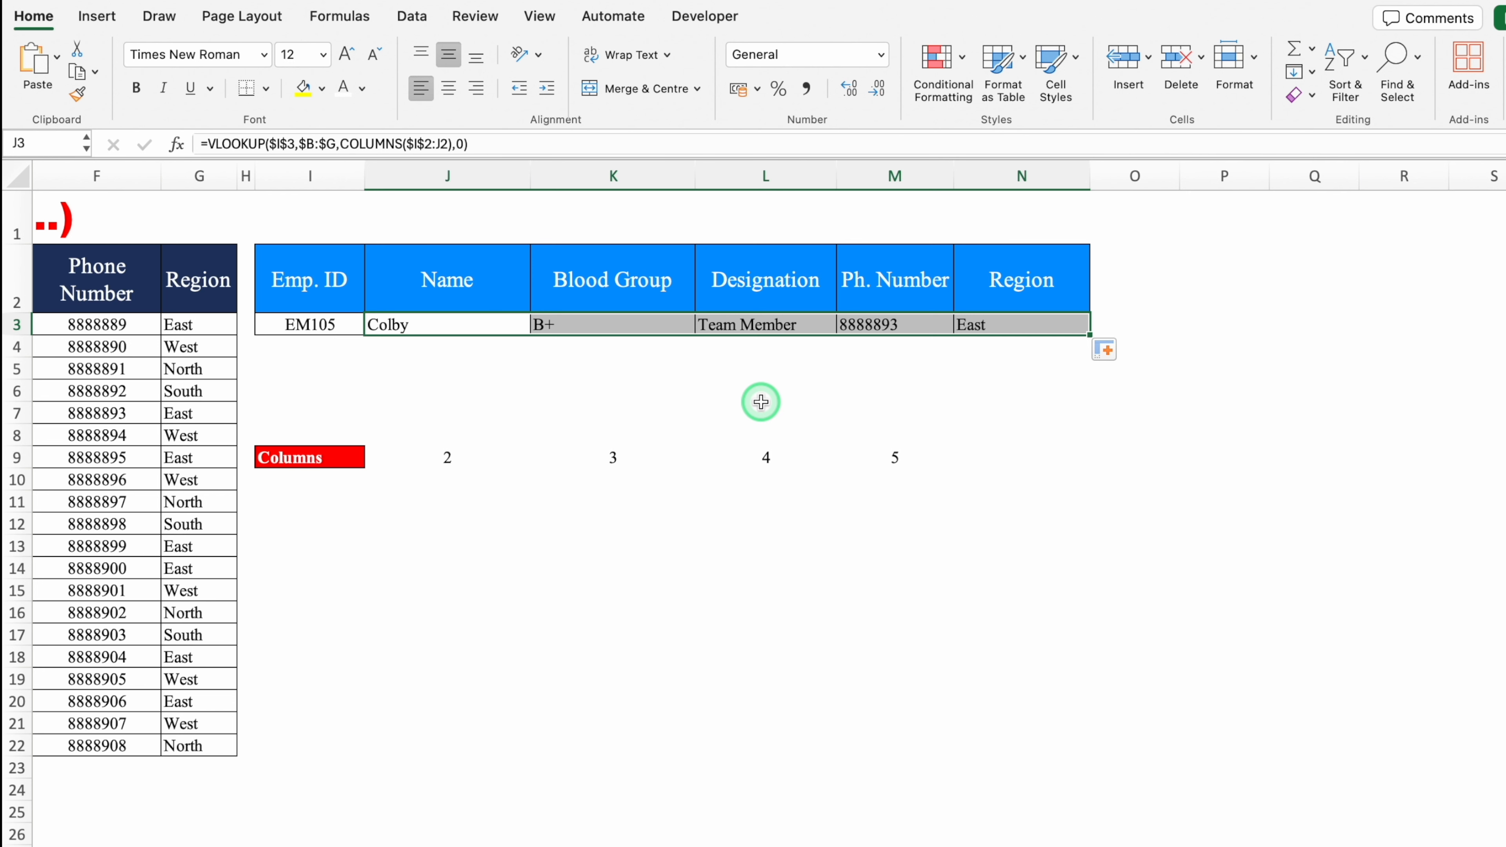
pyautogui.click(325, 325)
pyautogui.write('EM101')
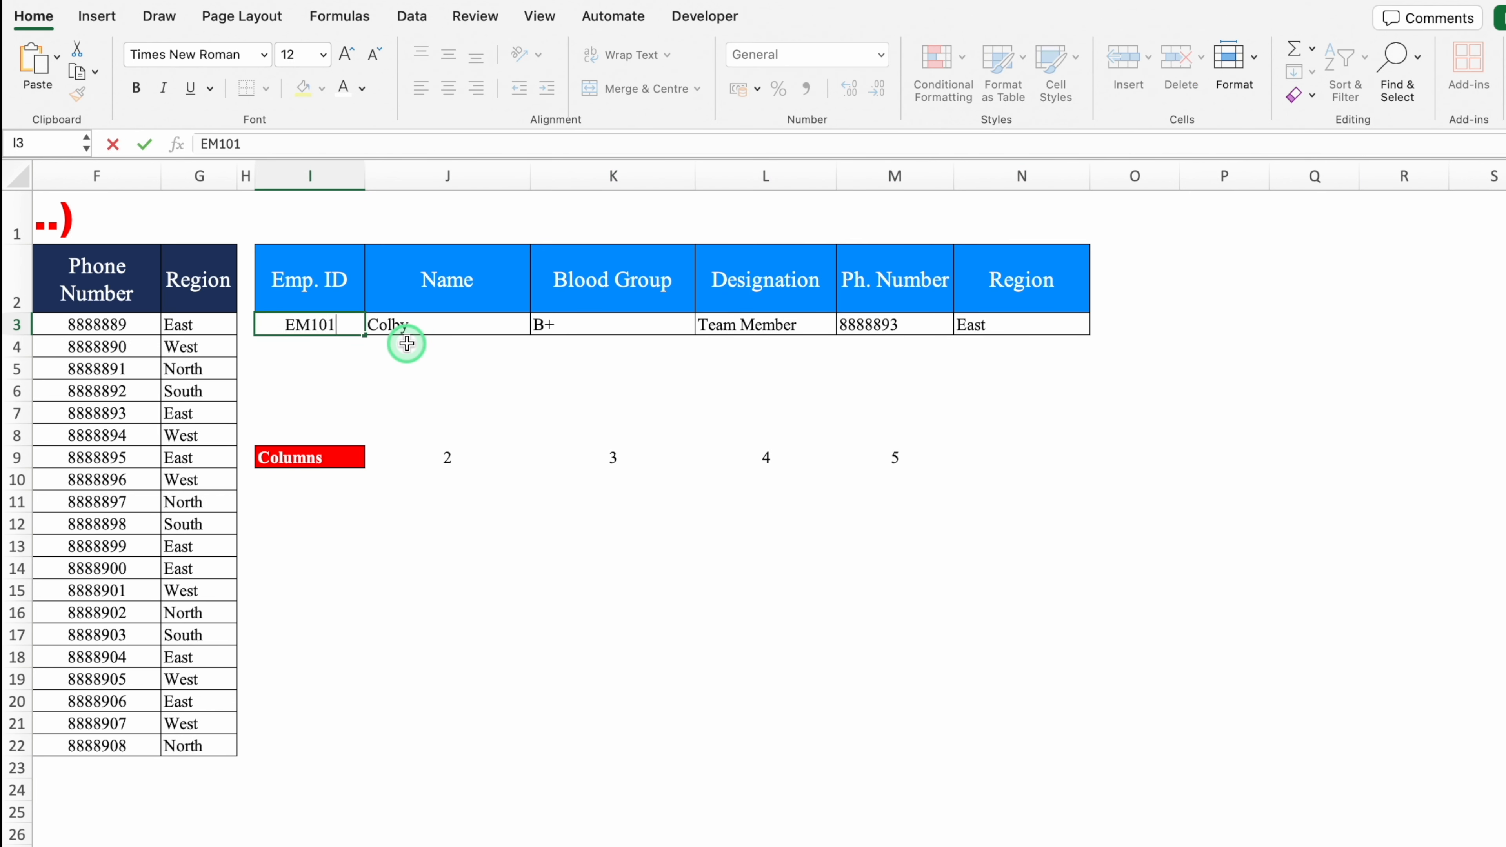
pyautogui.press('Return')
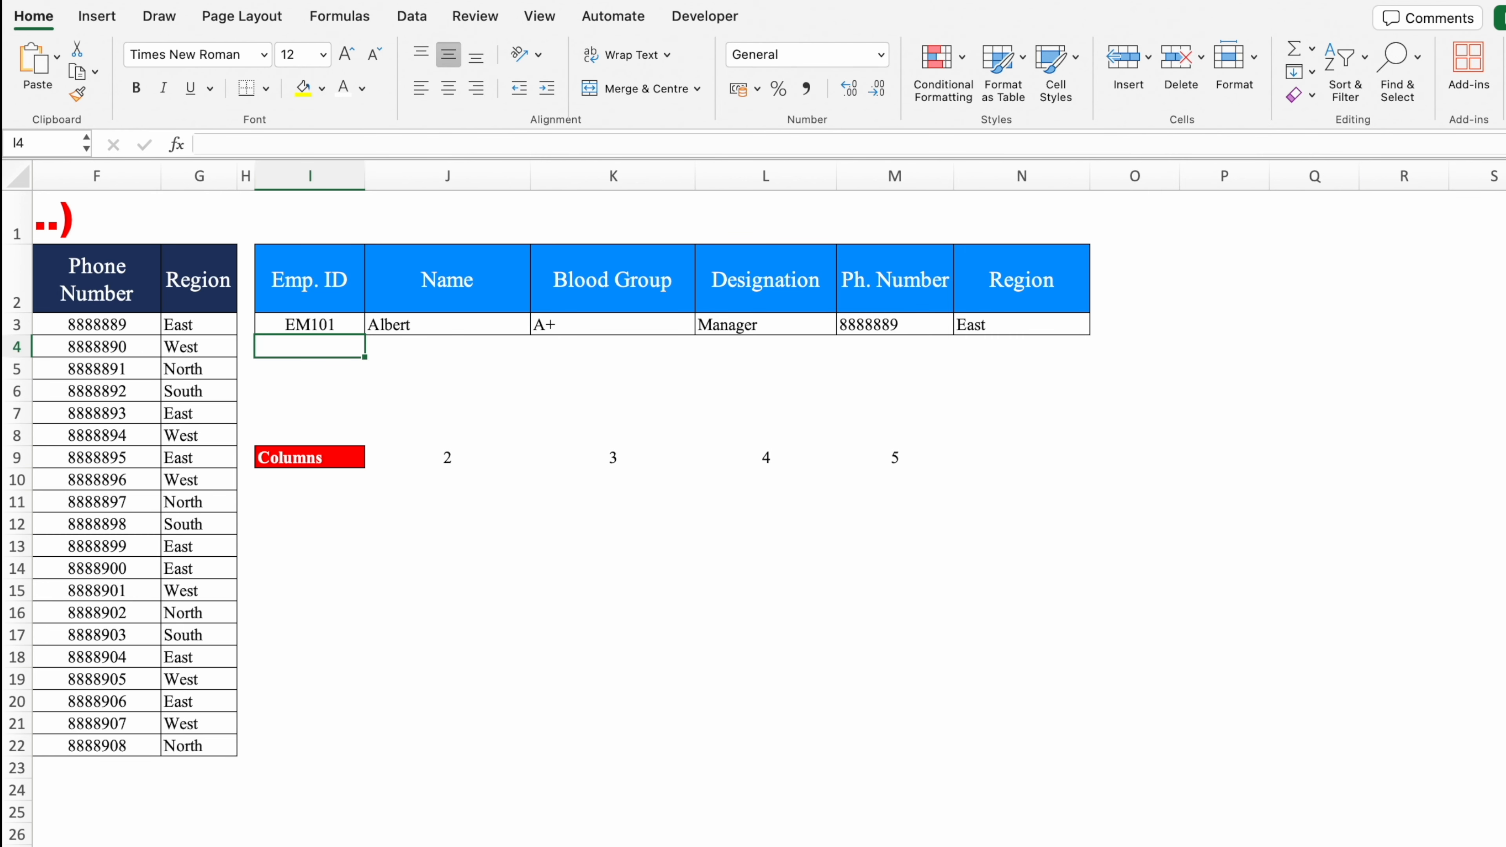
# Replace the Name header in J2 of the lookup table with Region.
pyautogui.hscroll(-10, 458, 706)
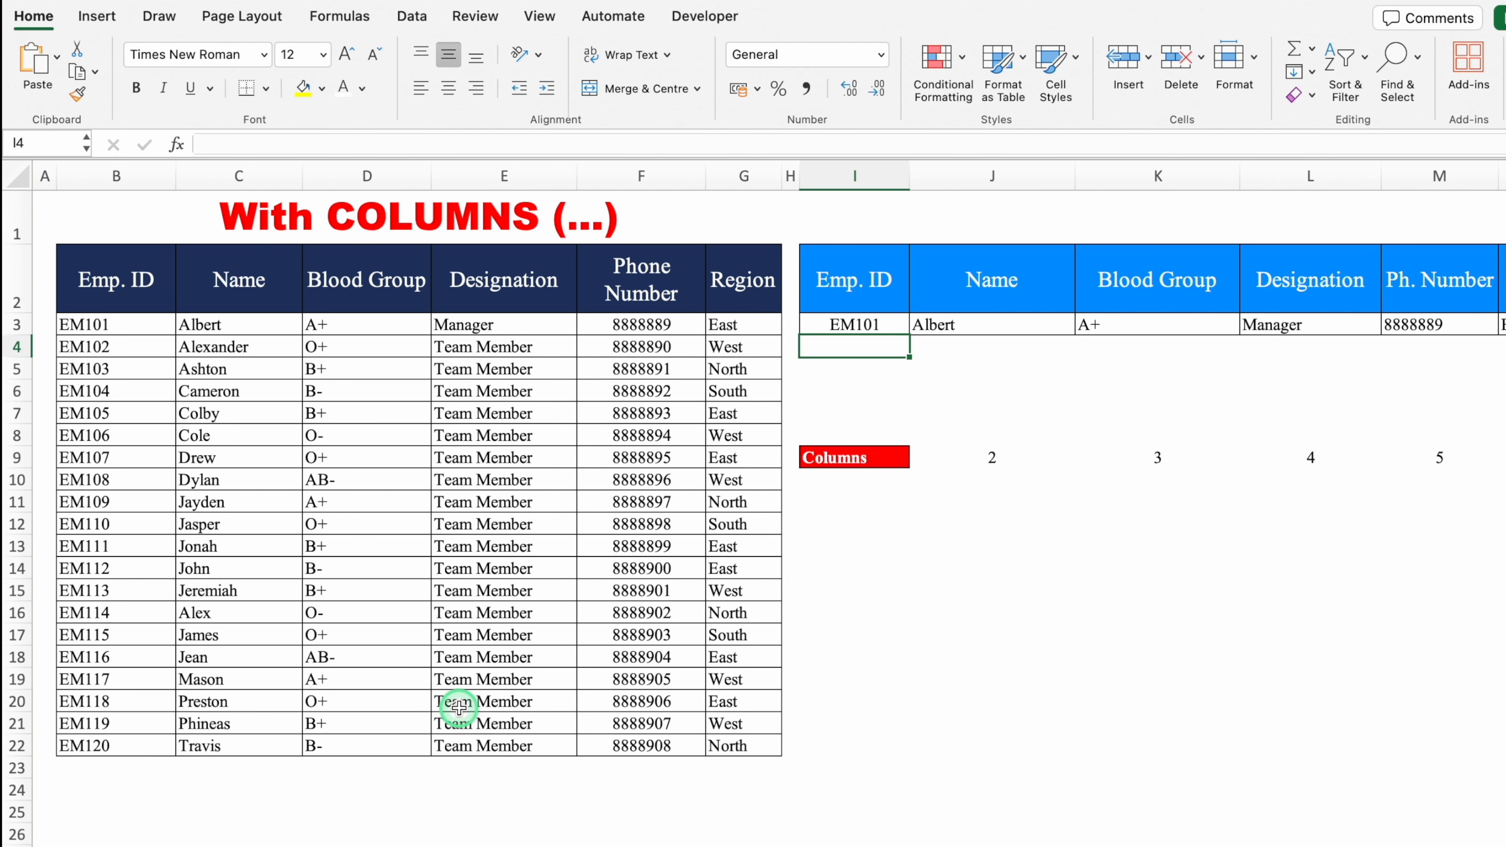
pyautogui.click(982, 289)
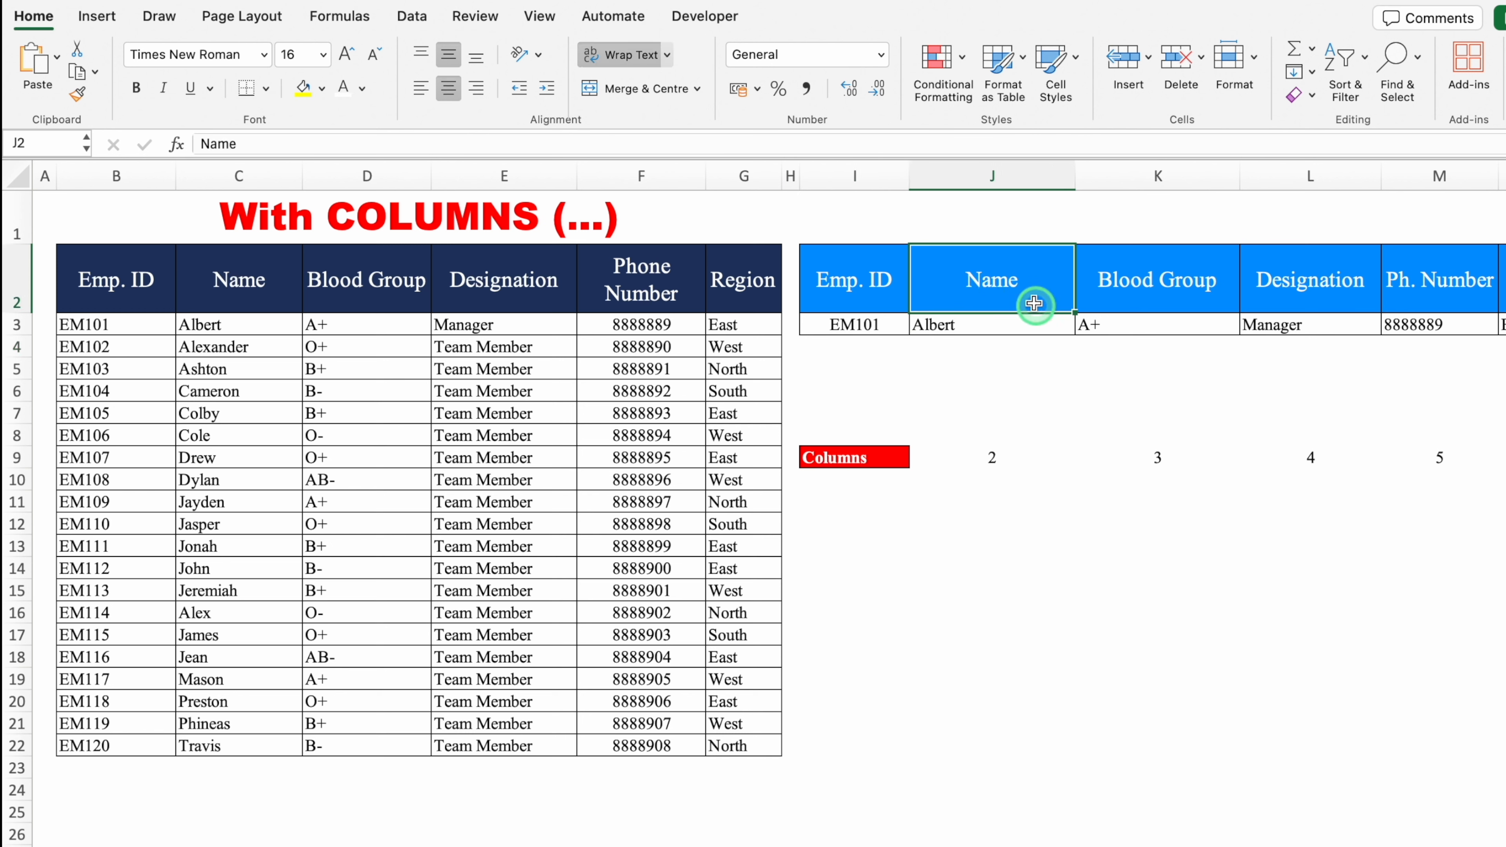
pyautogui.write('Region')
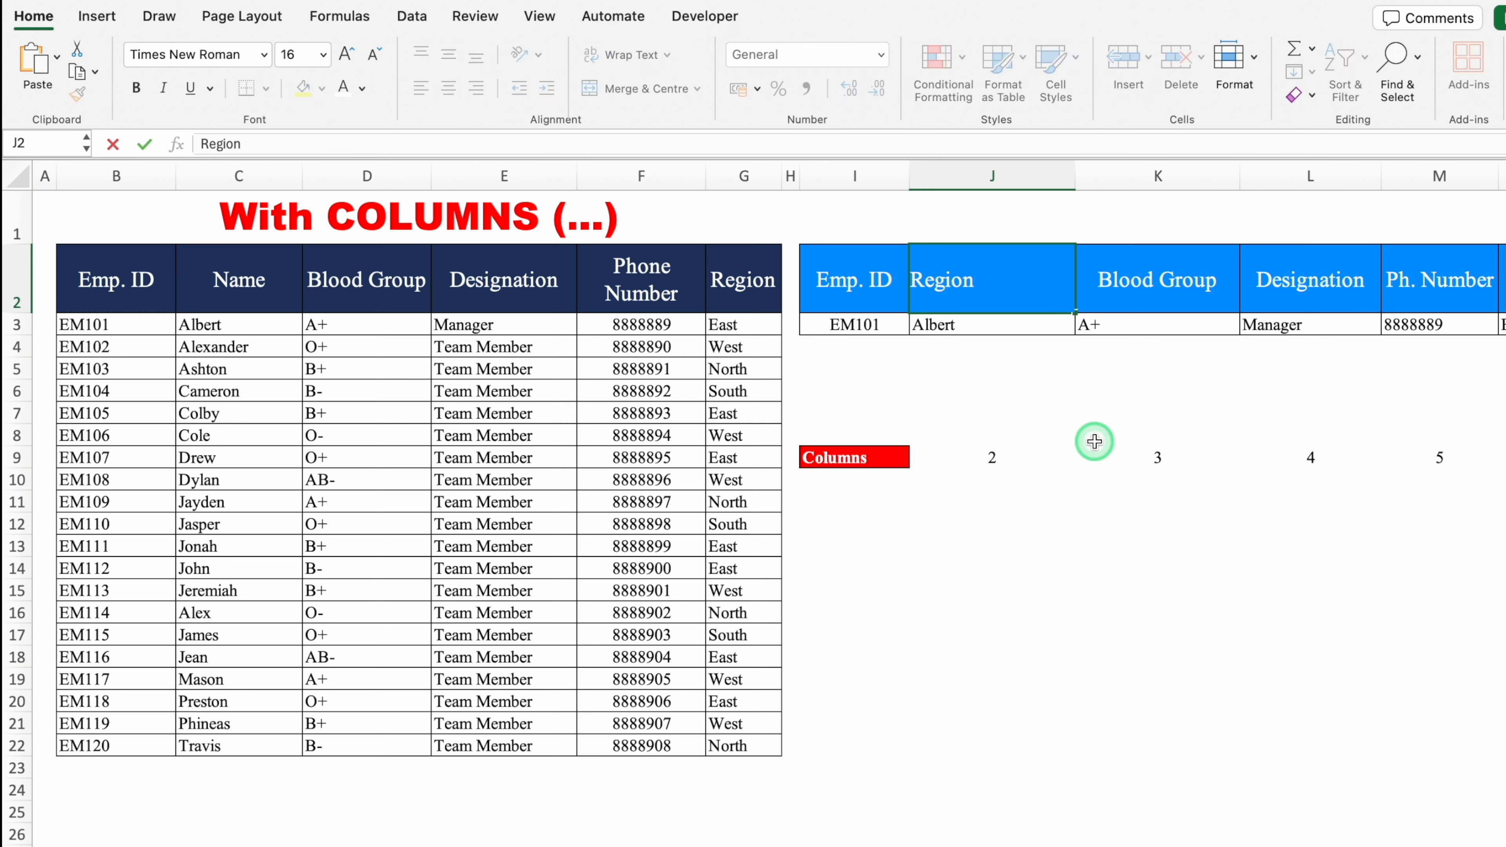
pyautogui.press('Return')
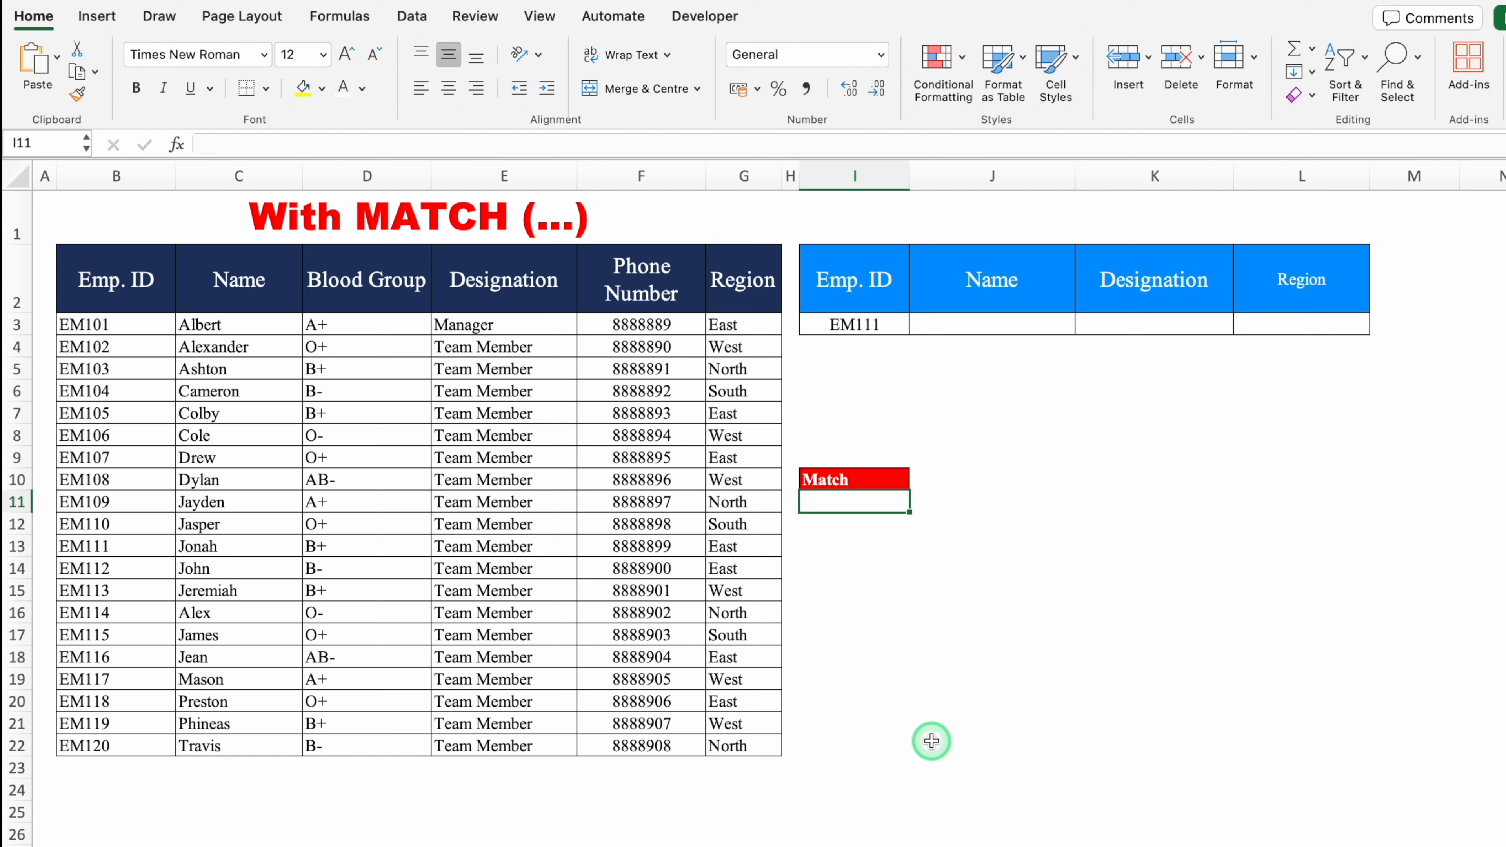
# Enter a MATCH formula in I11 that looks up J2 in $B$2:$G$2 with match type 0 for an exact match.
pyautogui.write('=MA')
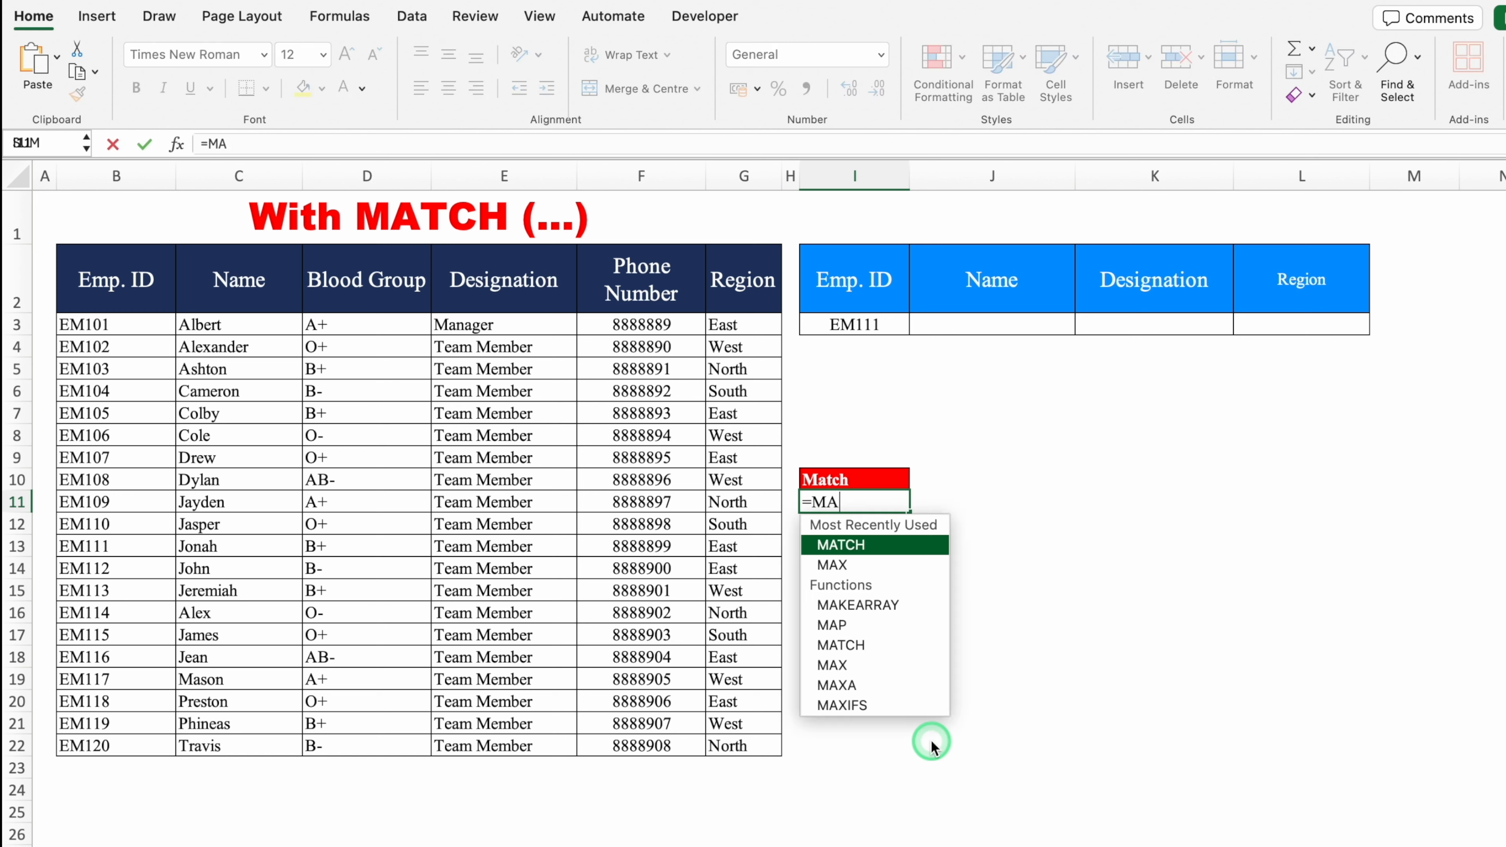
pyautogui.write('T')
pyautogui.doubleClick(887, 547)
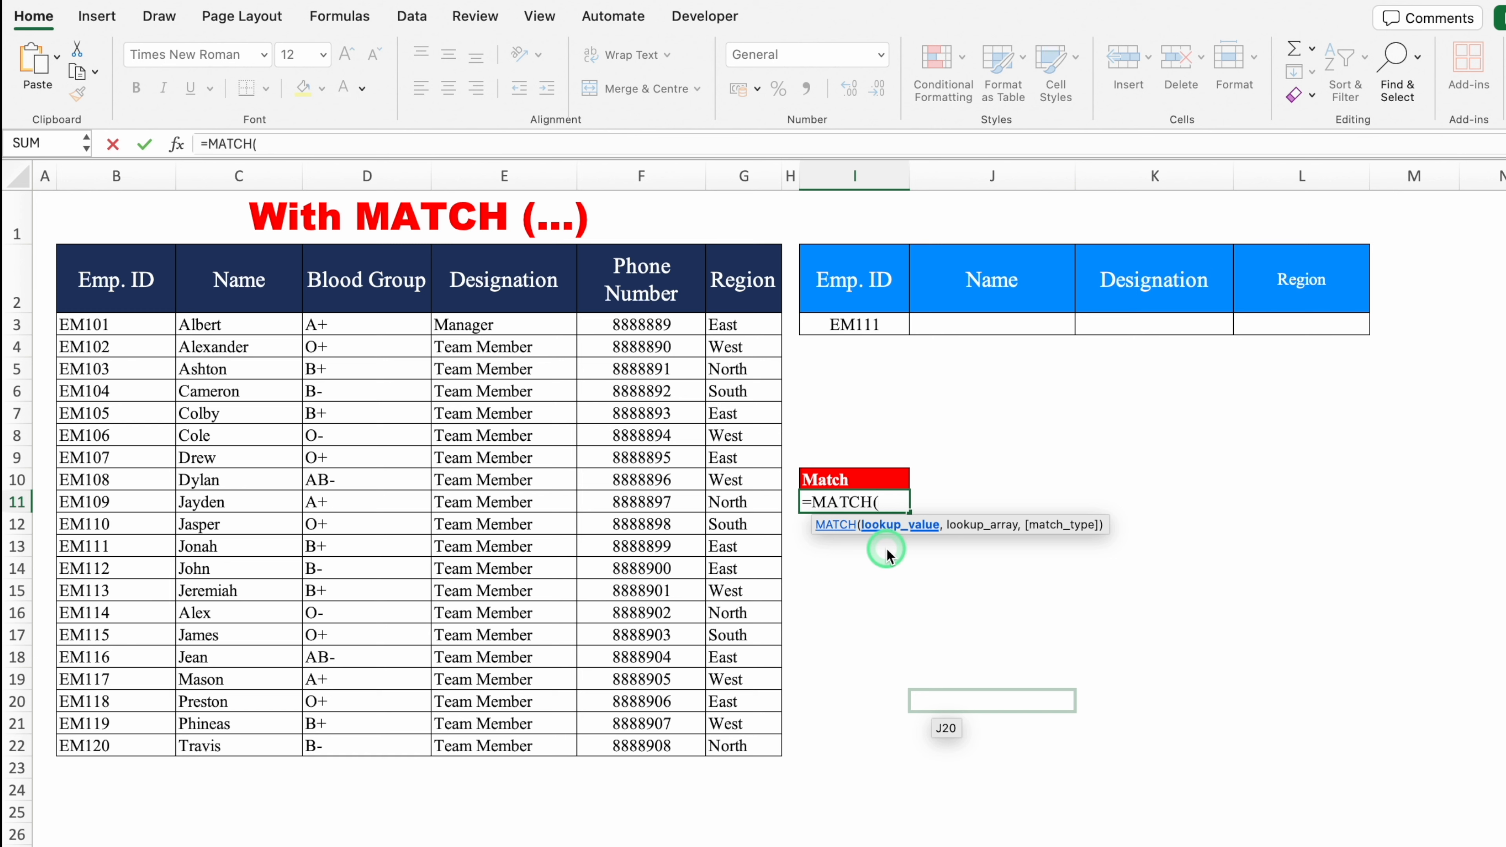
pyautogui.click(975, 294)
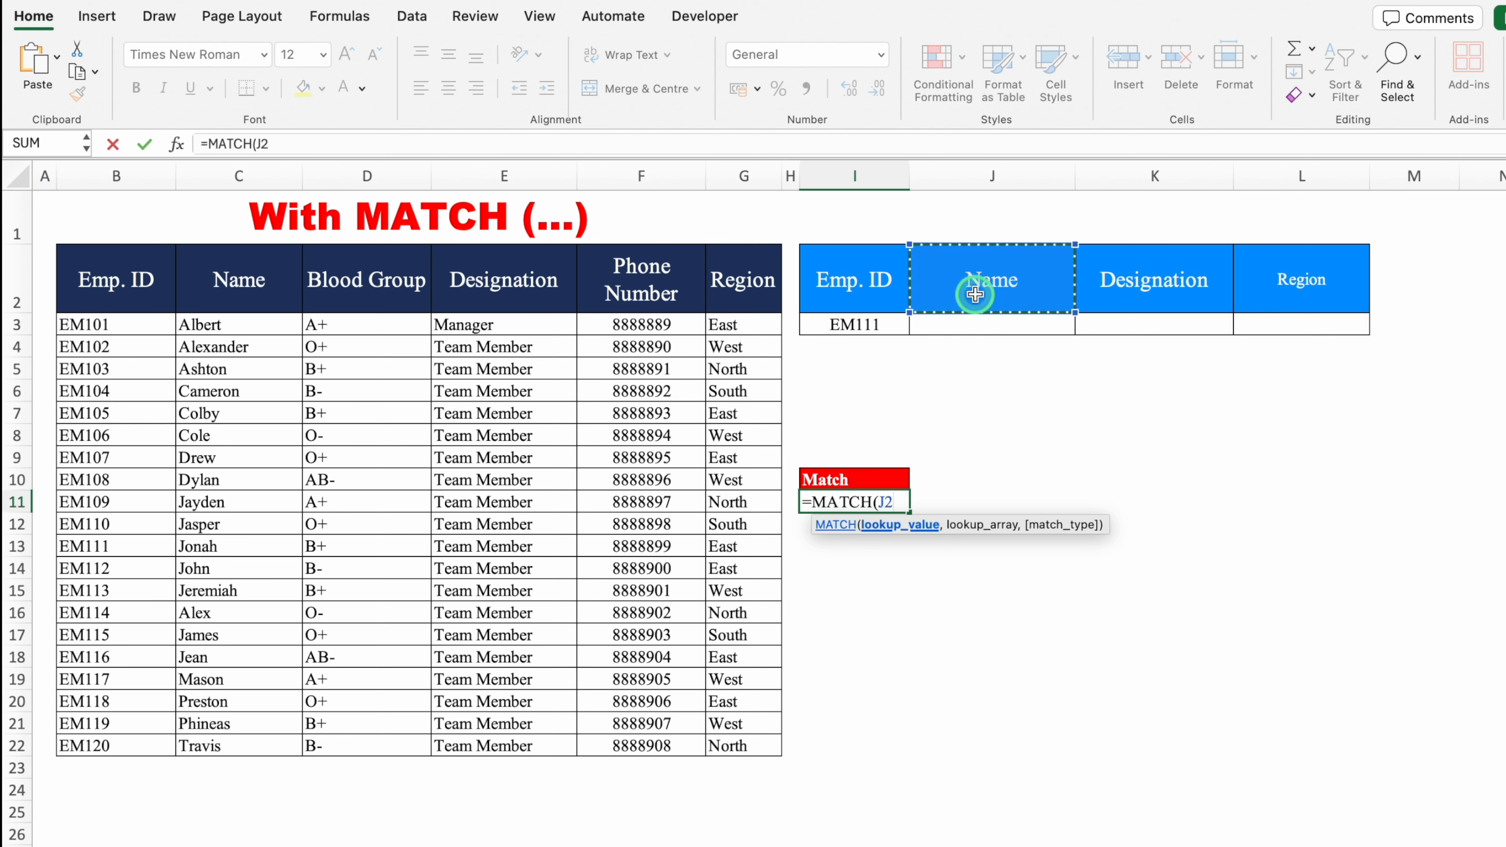
pyautogui.write(',')
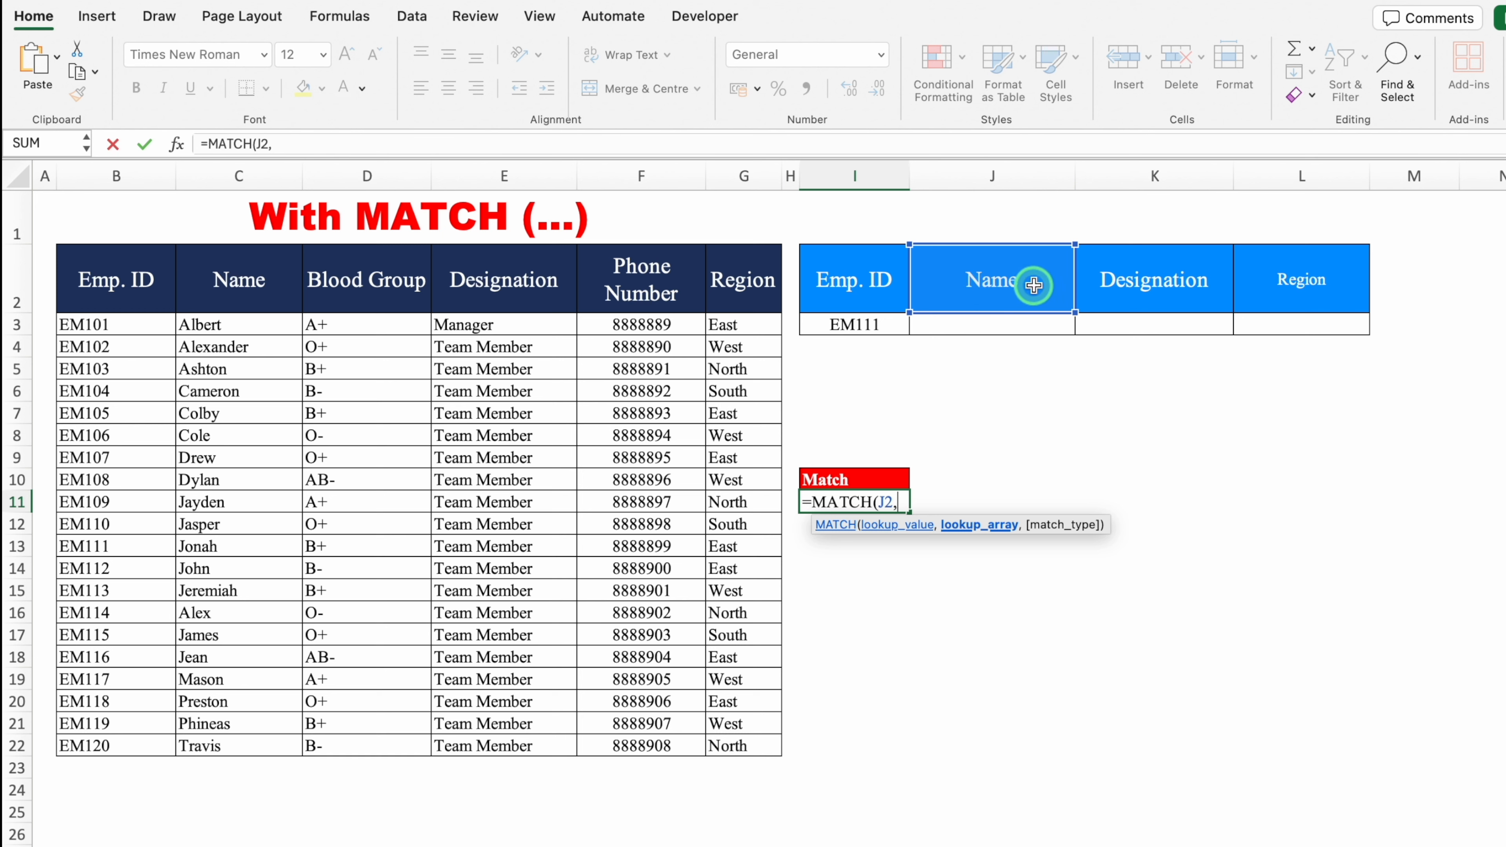
pyautogui.moveTo(112, 278); pyautogui.dragTo(746, 291)
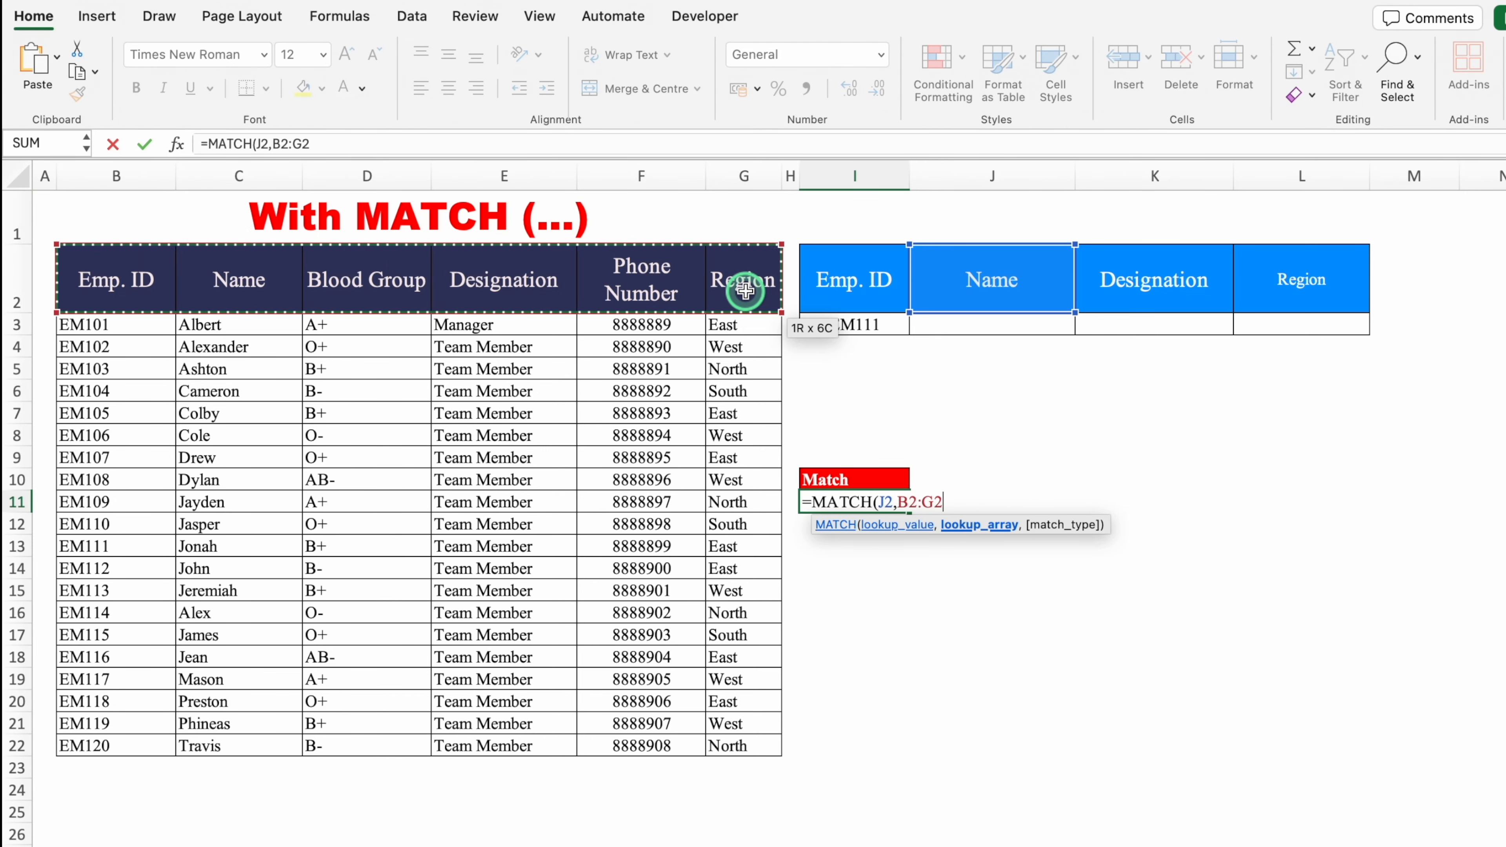
pyautogui.press('F4')
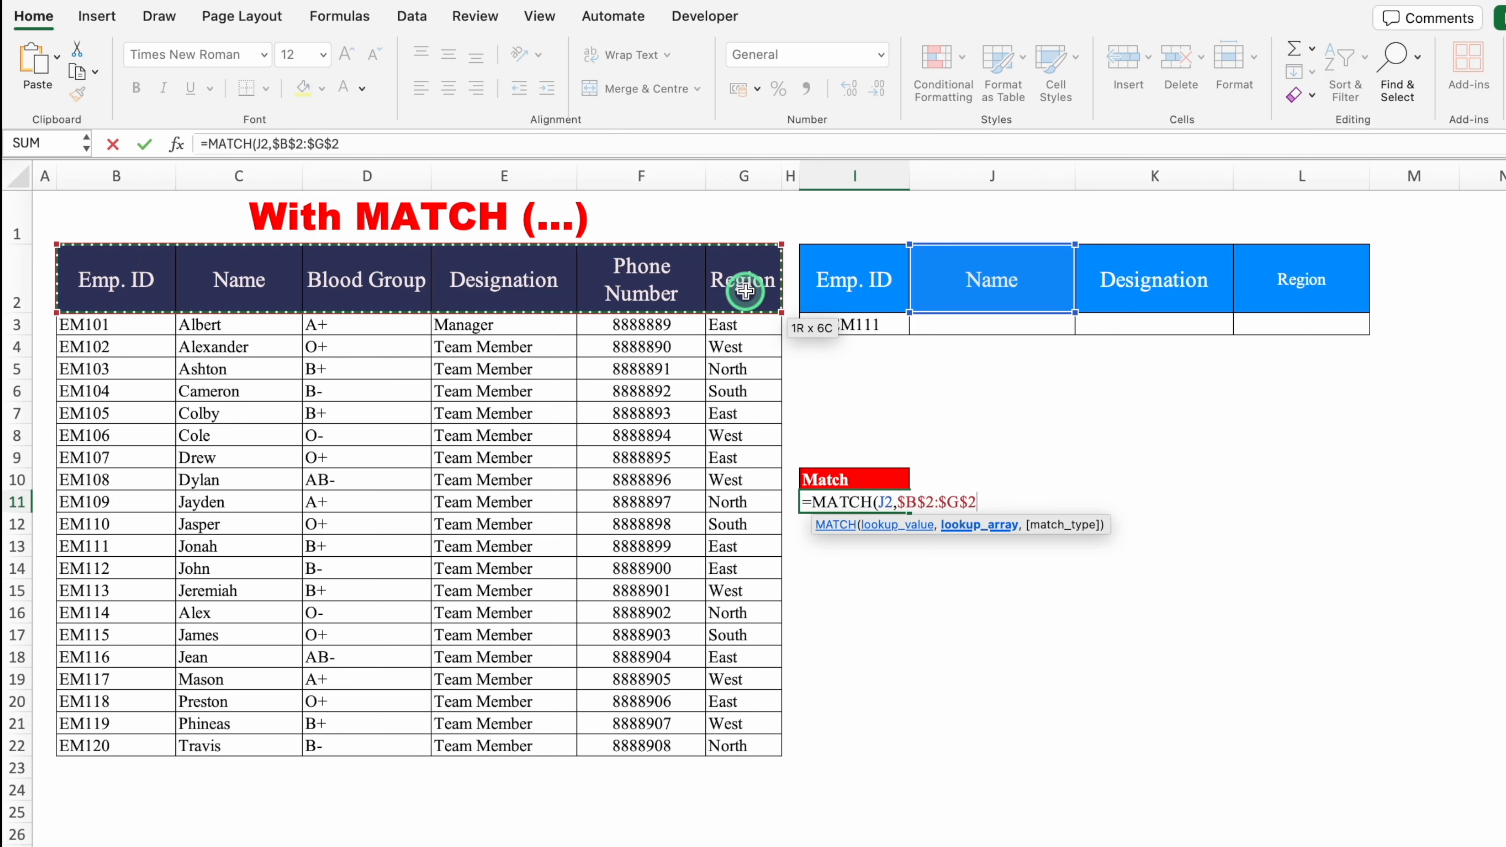
pyautogui.write(',')
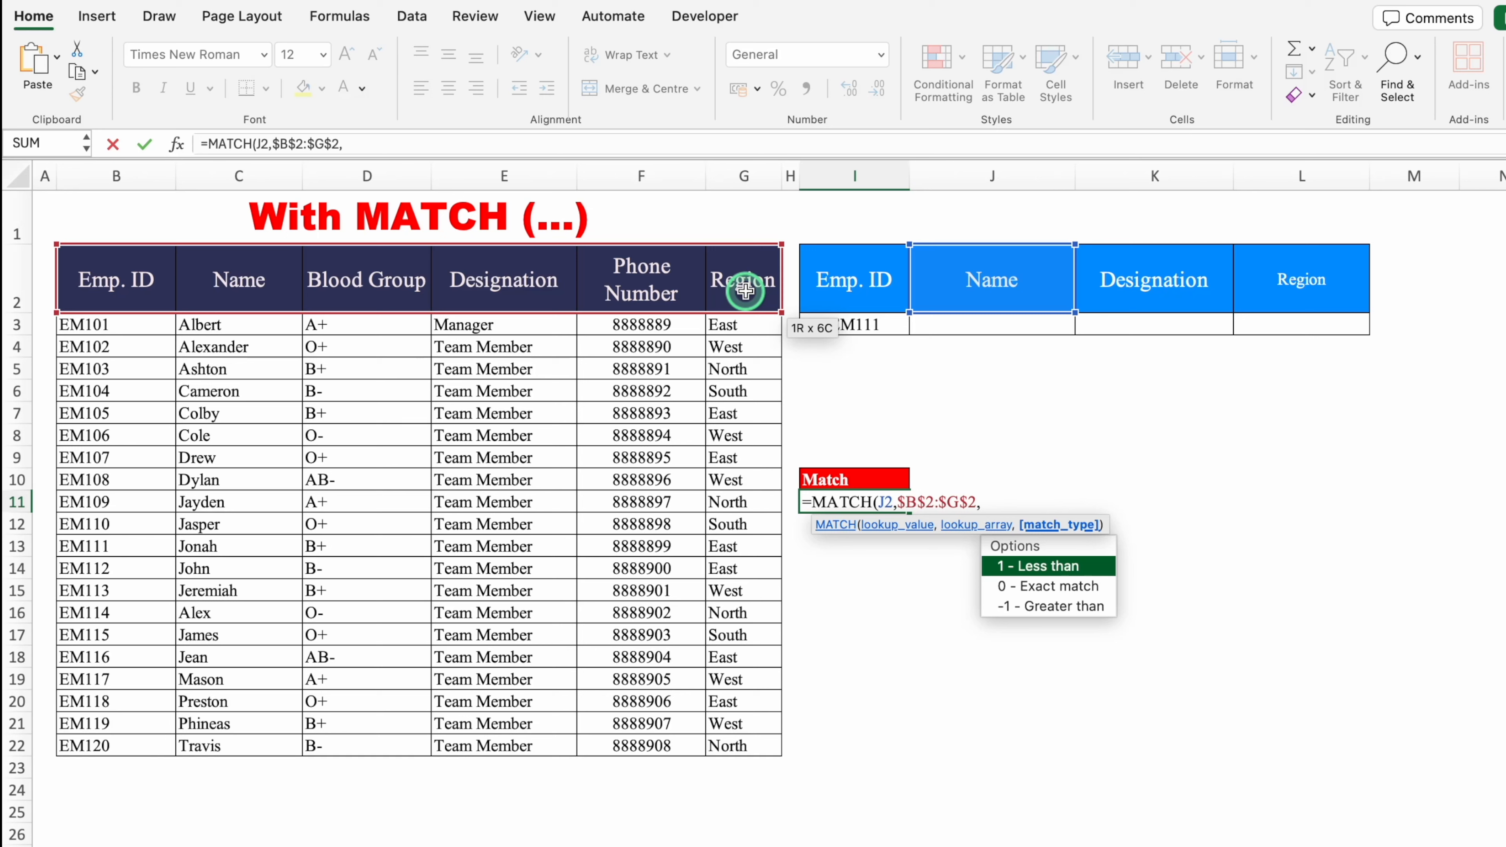
pyautogui.write('0')
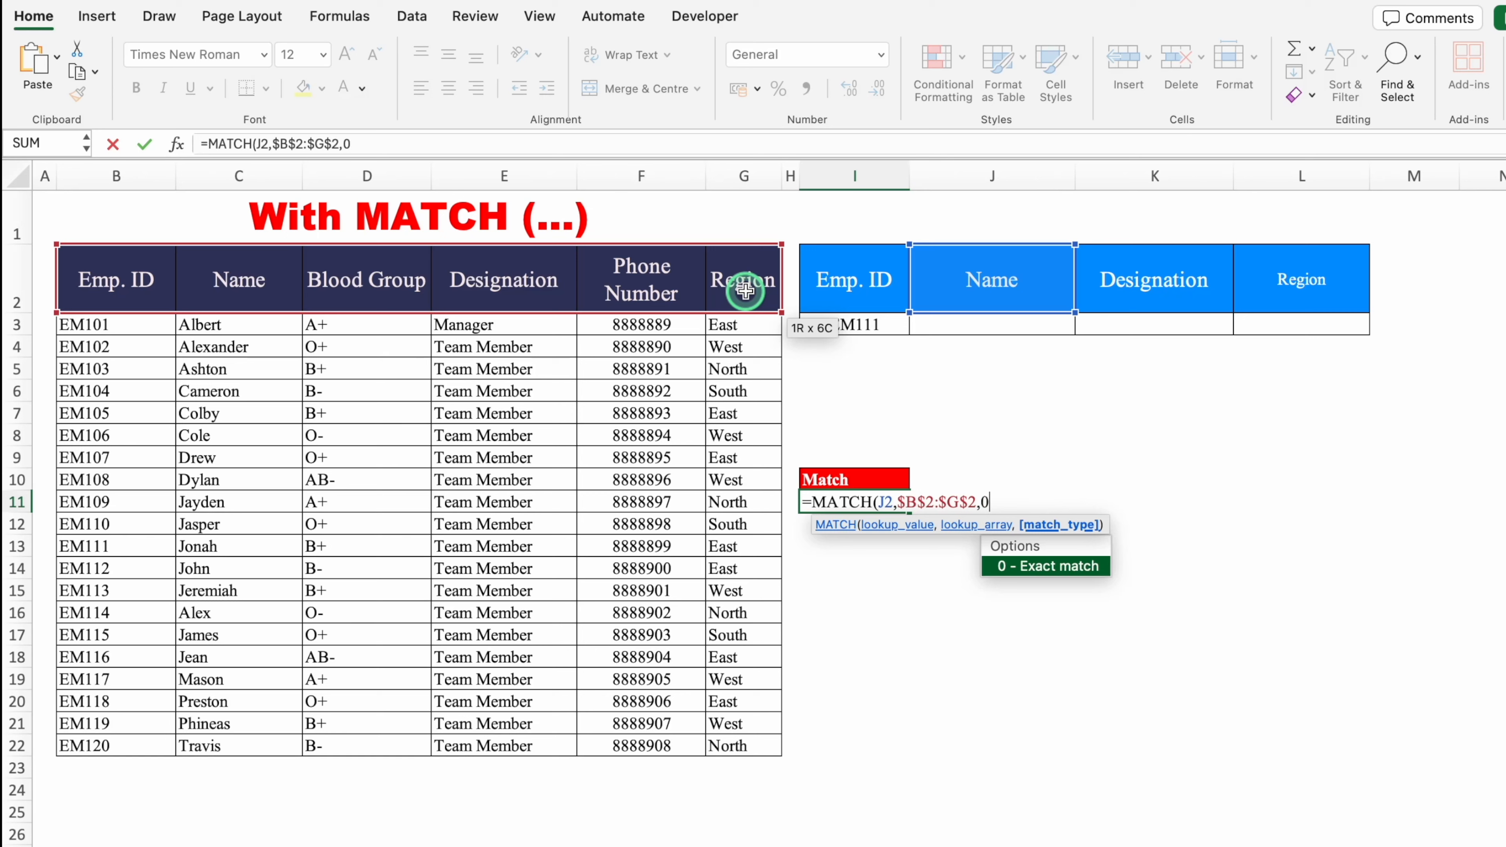
pyautogui.write(')')
pyautogui.press('Return')
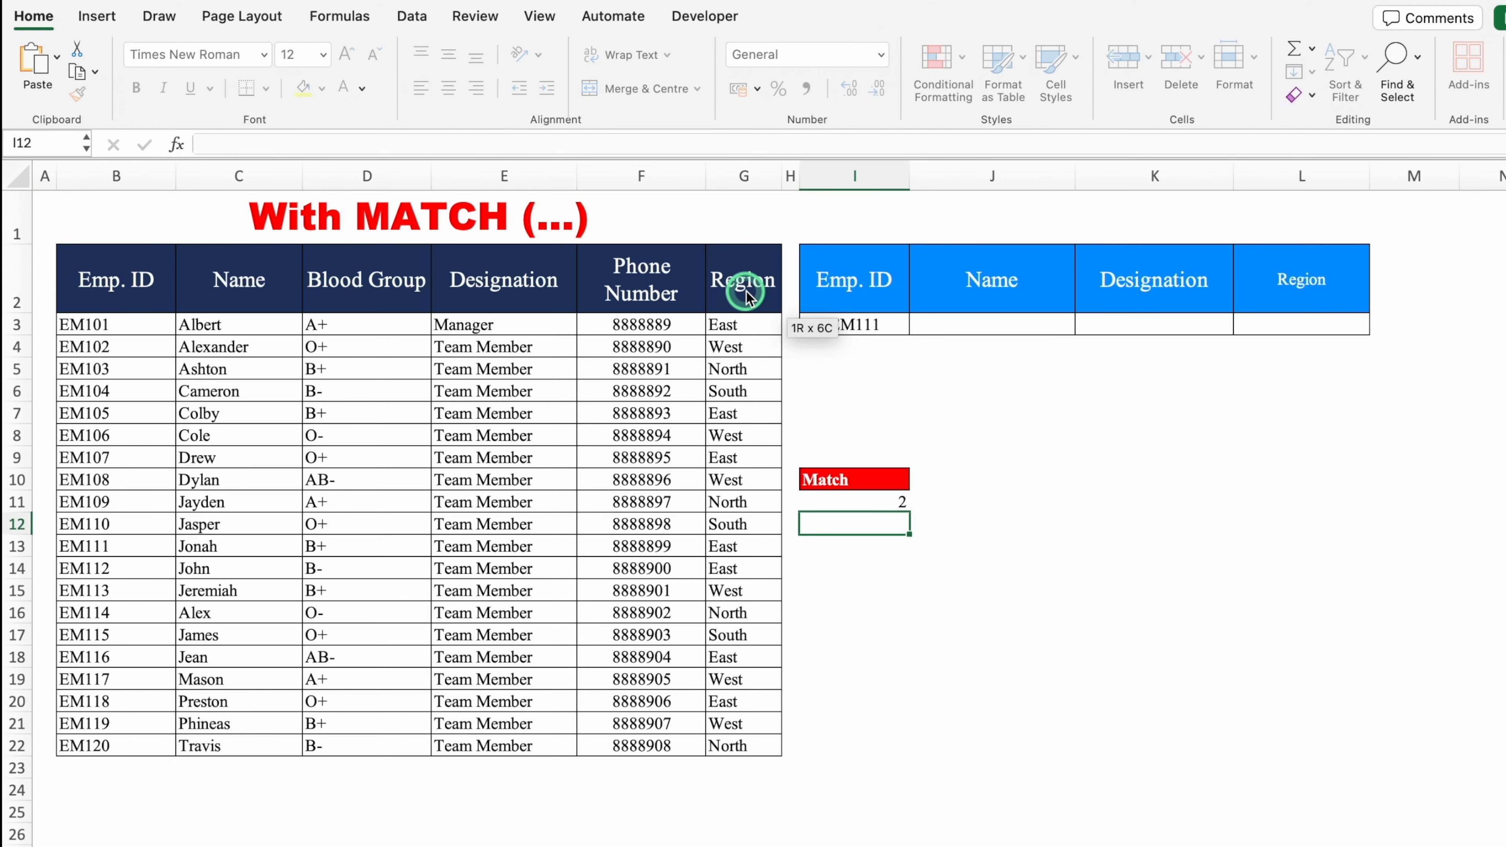
pyautogui.click(893, 500)
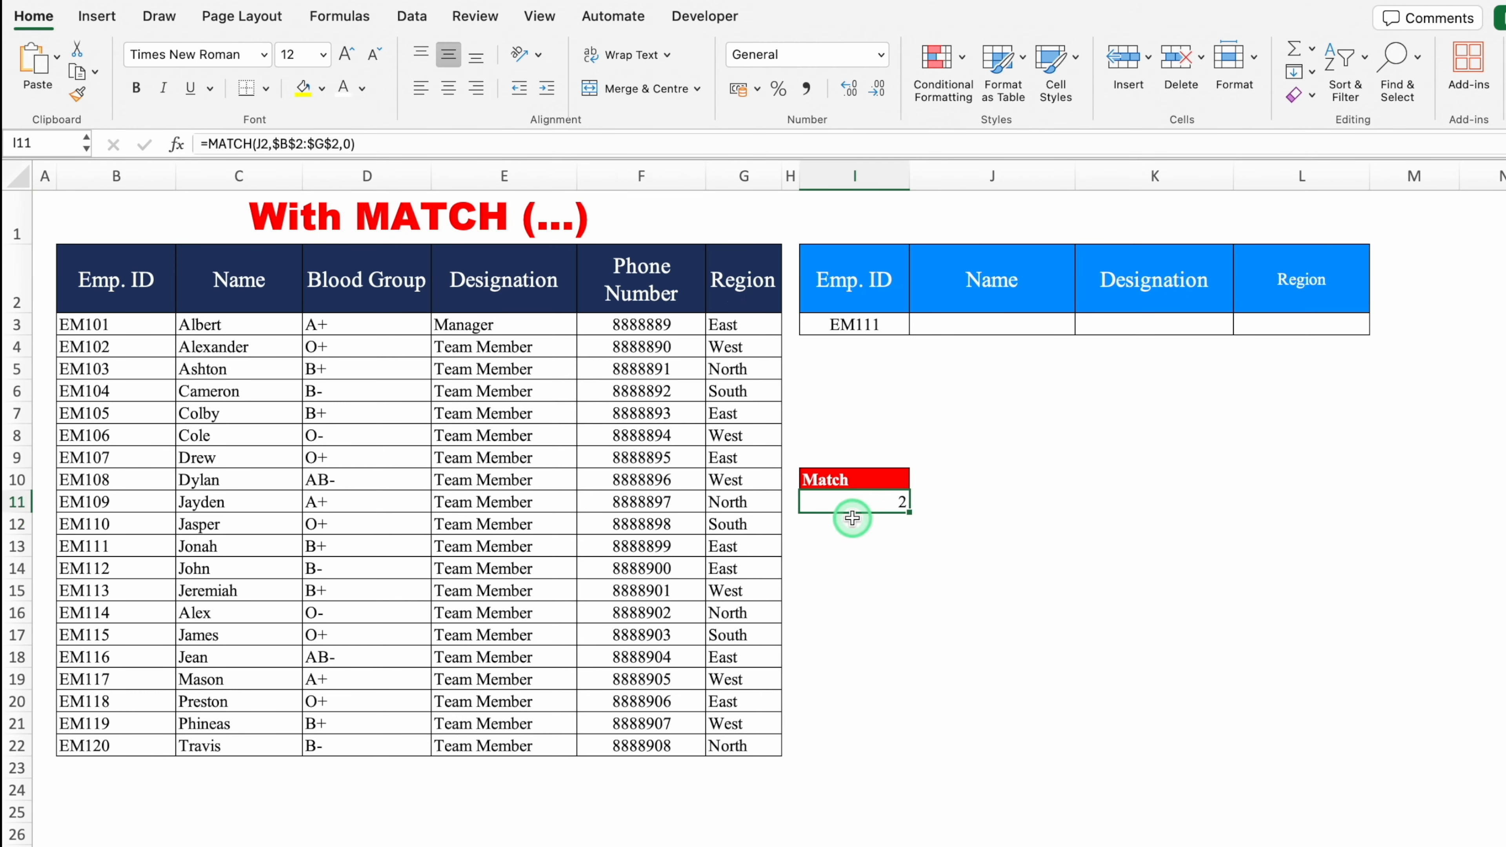
# Switch the lookup table's J2 header to Region.
pyautogui.click(983, 276)
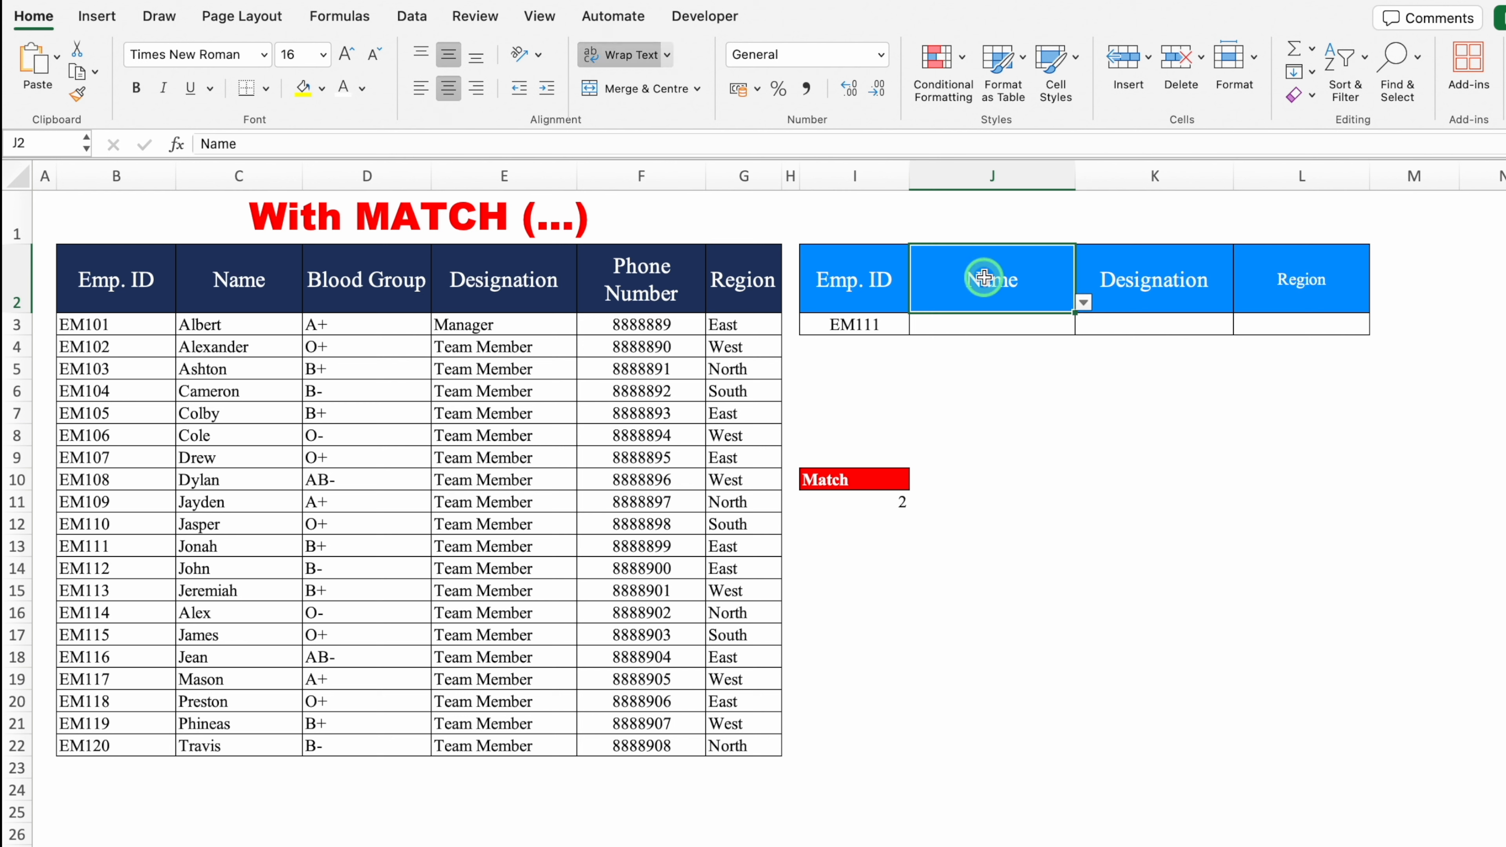
pyautogui.click(1083, 302)
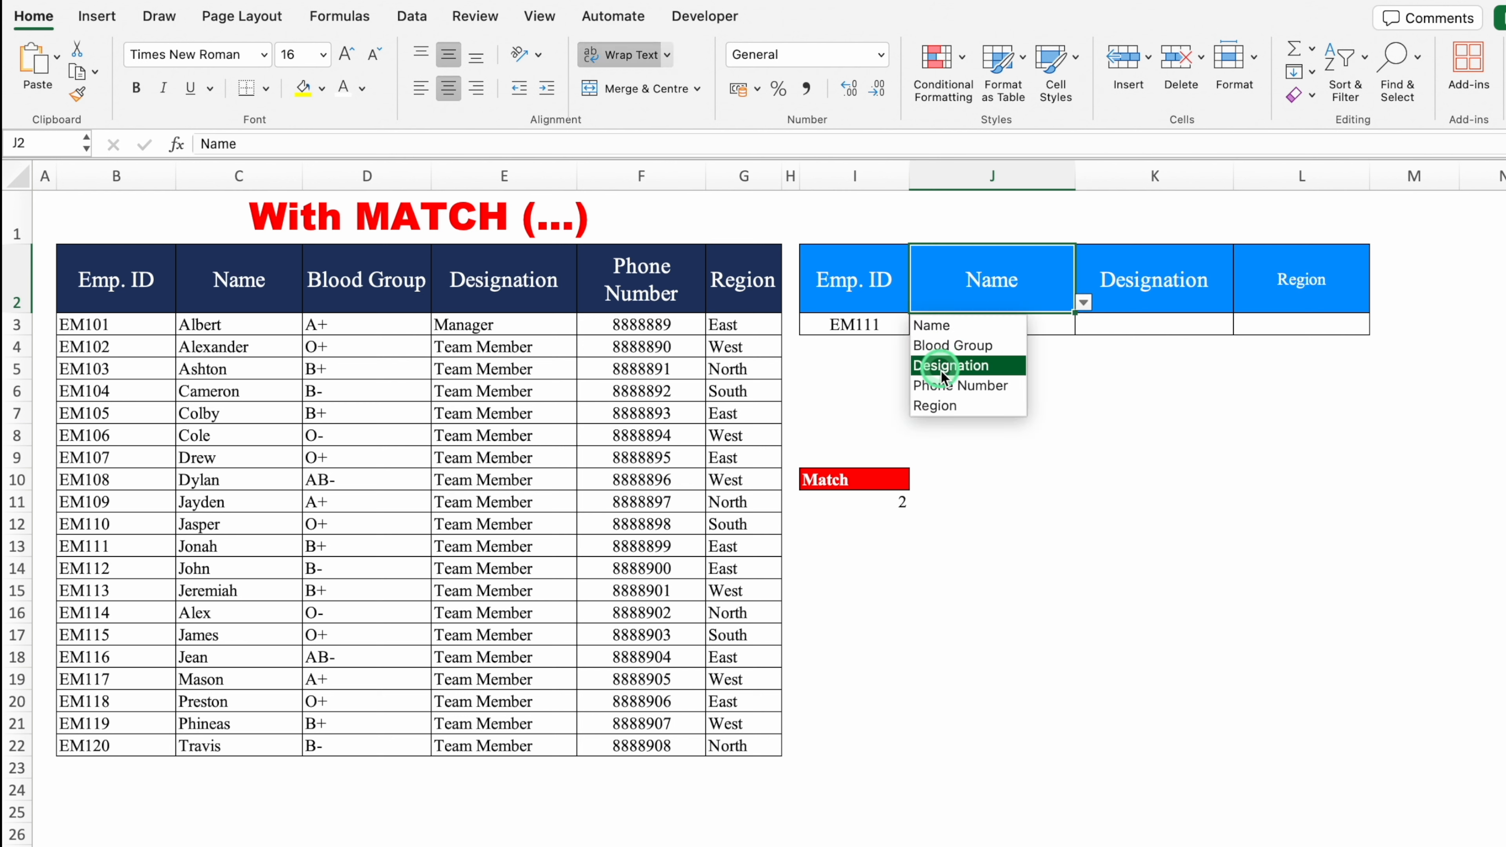
pyautogui.click(947, 410)
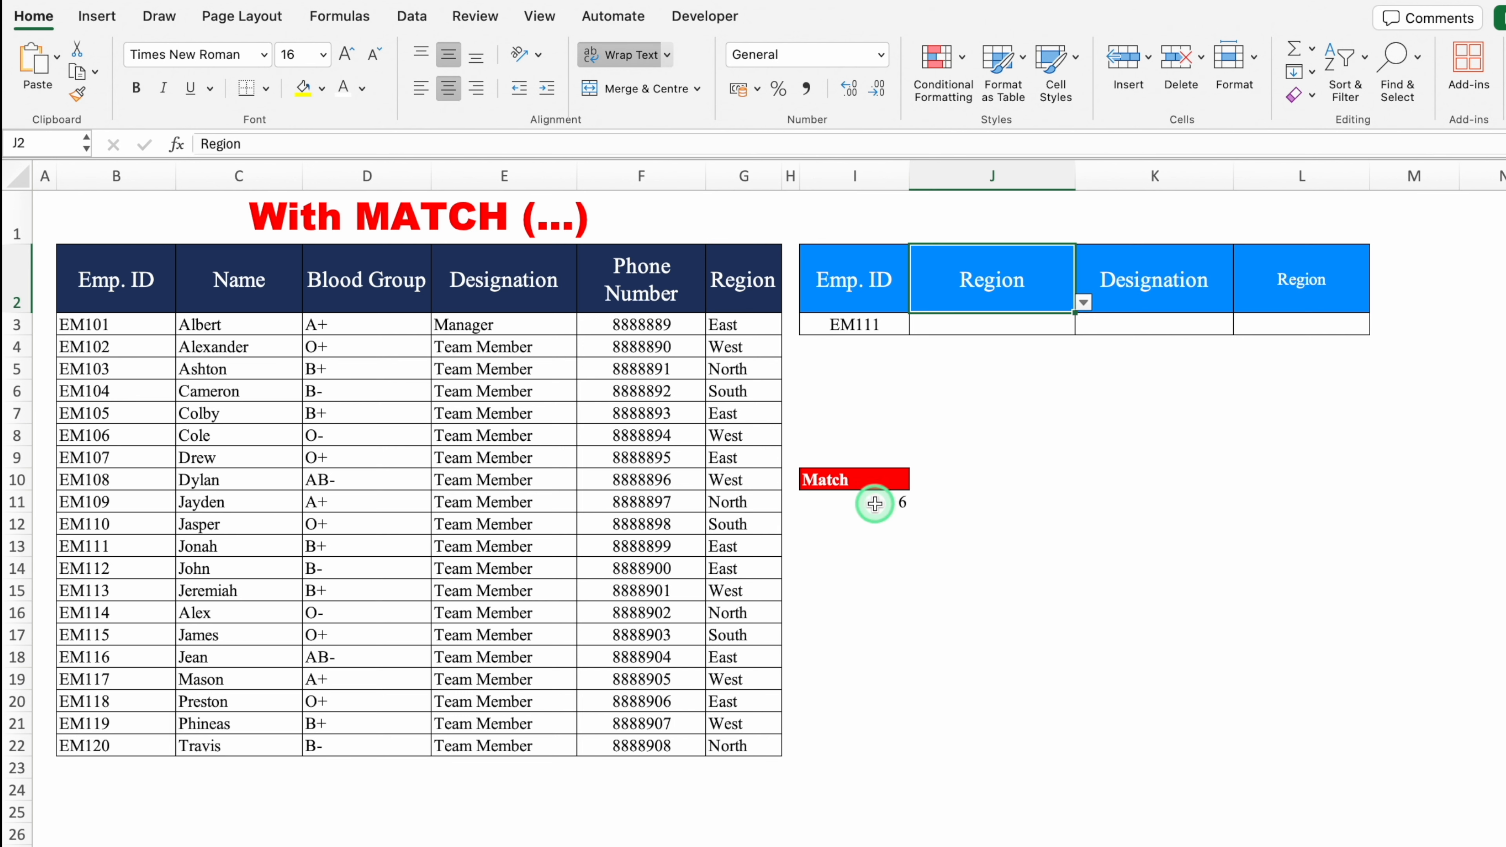
# Go through the employee table's headers one by one from Emp. ID to Region to check the Region column's position.
pyautogui.click(108, 268)
pyautogui.click(249, 275)
pyautogui.click(346, 280)
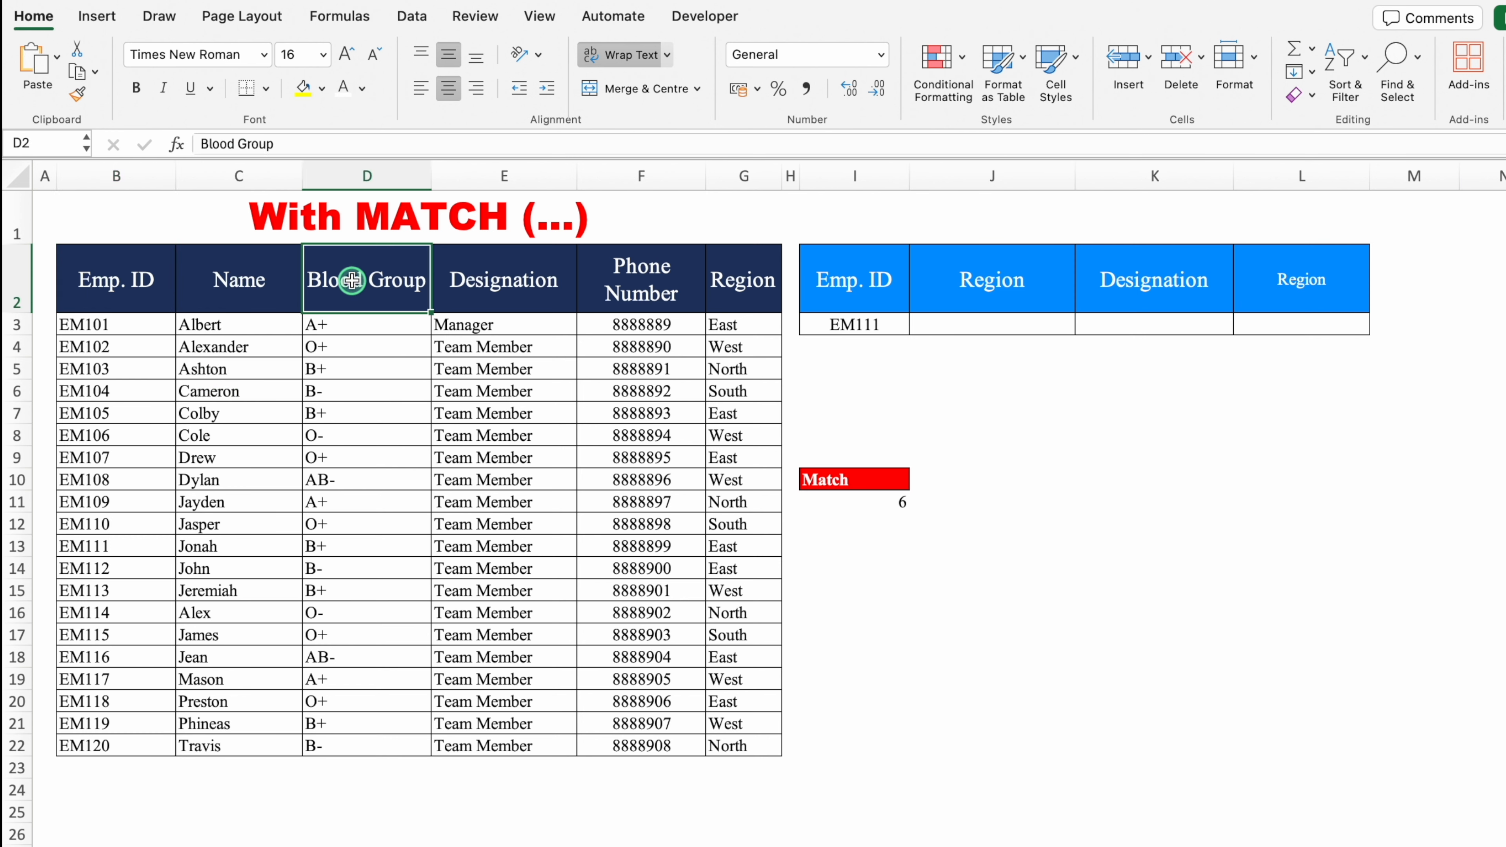
pyautogui.click(519, 276)
pyautogui.click(652, 278)
pyautogui.click(733, 279)
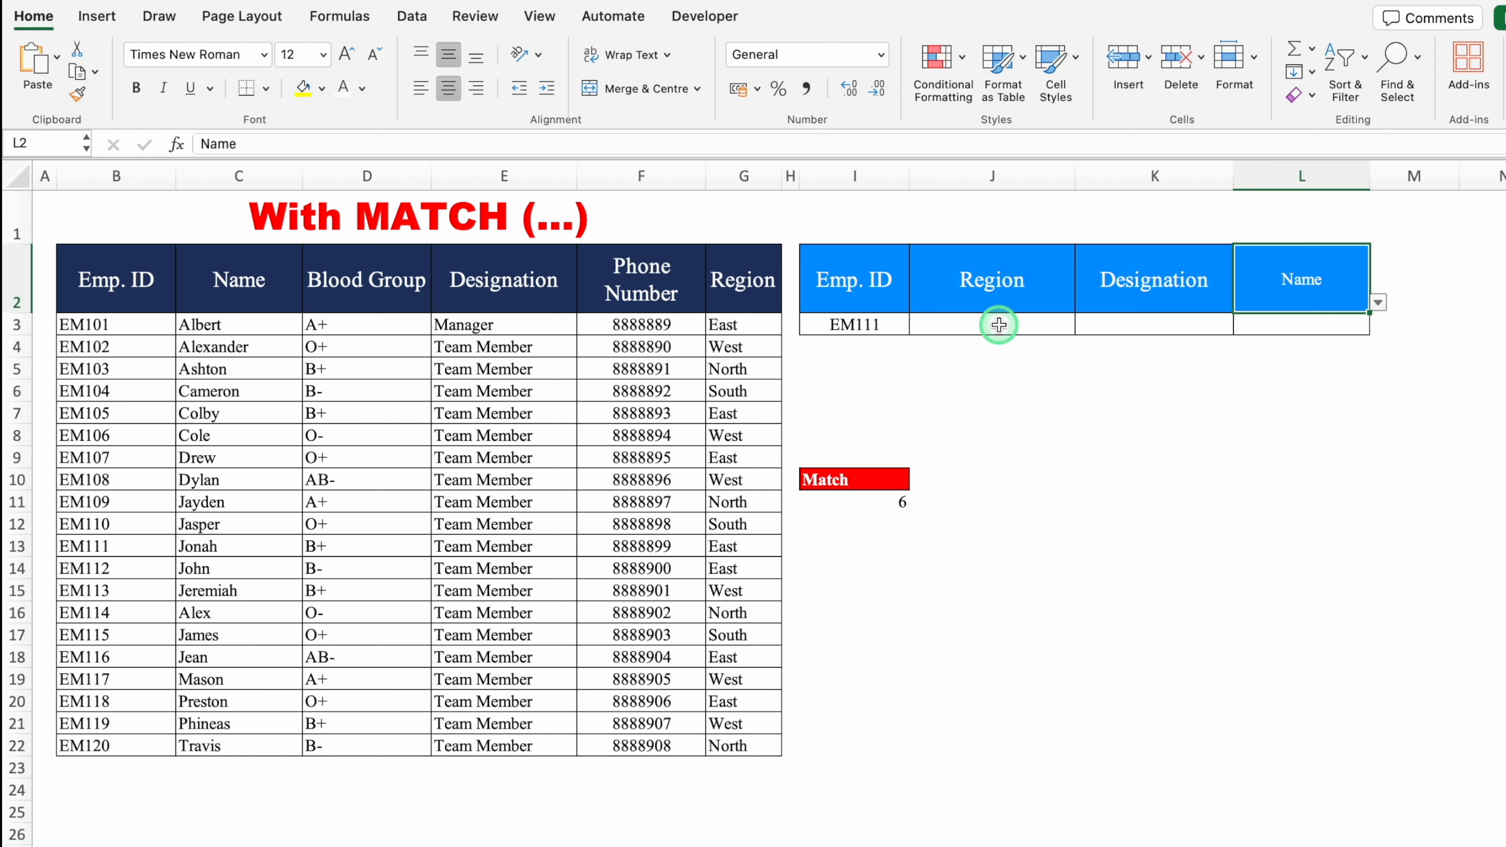
# Enter a VLOOKUP in J3 with $I$3 as lookup value, $B:$G as table array, column index 2 and 0 for exact match.
pyautogui.click(998, 325)
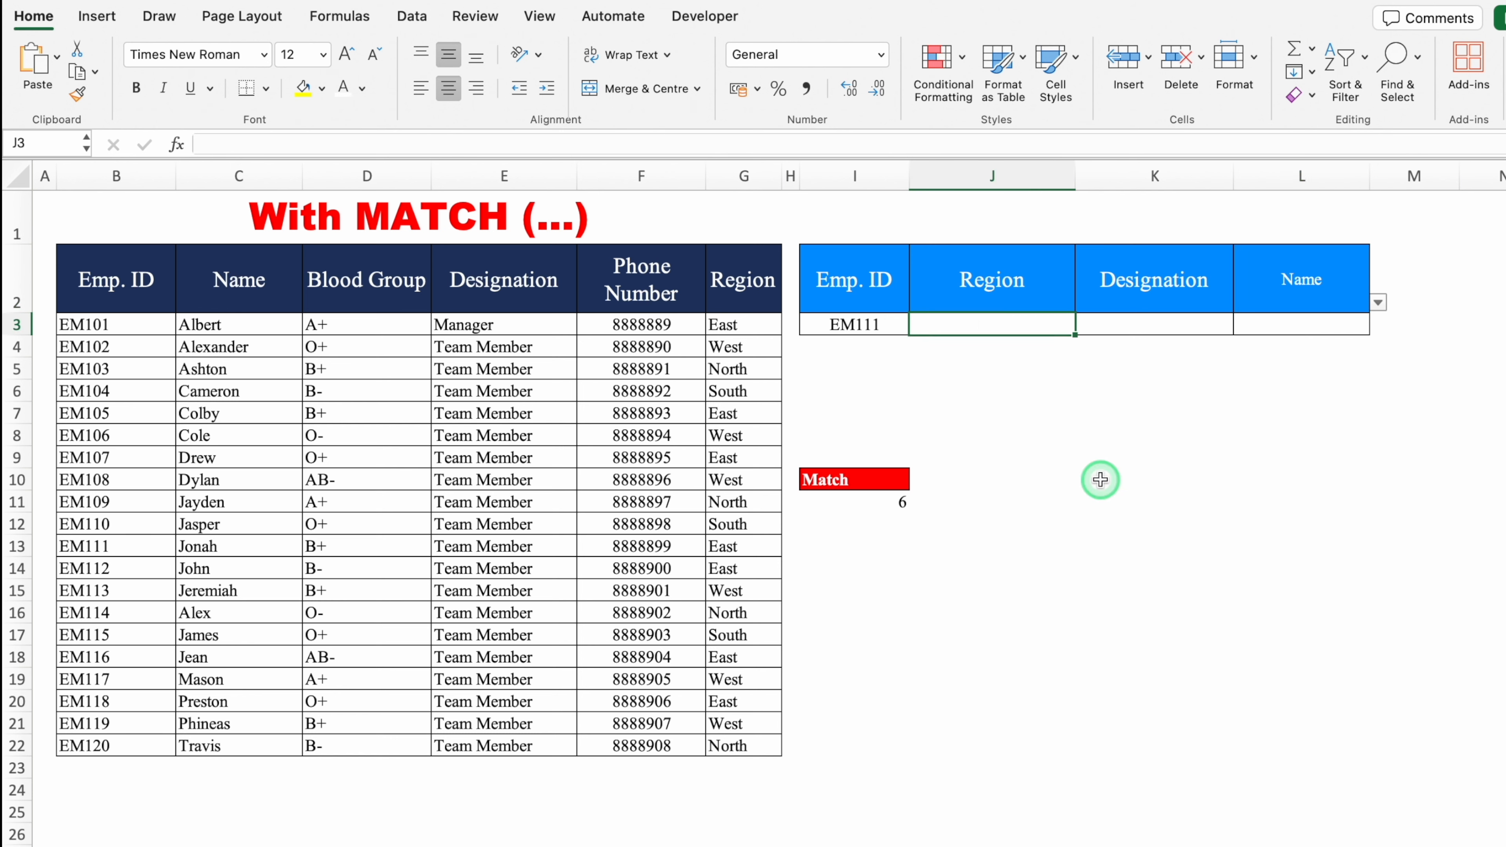
pyautogui.write('=VL')
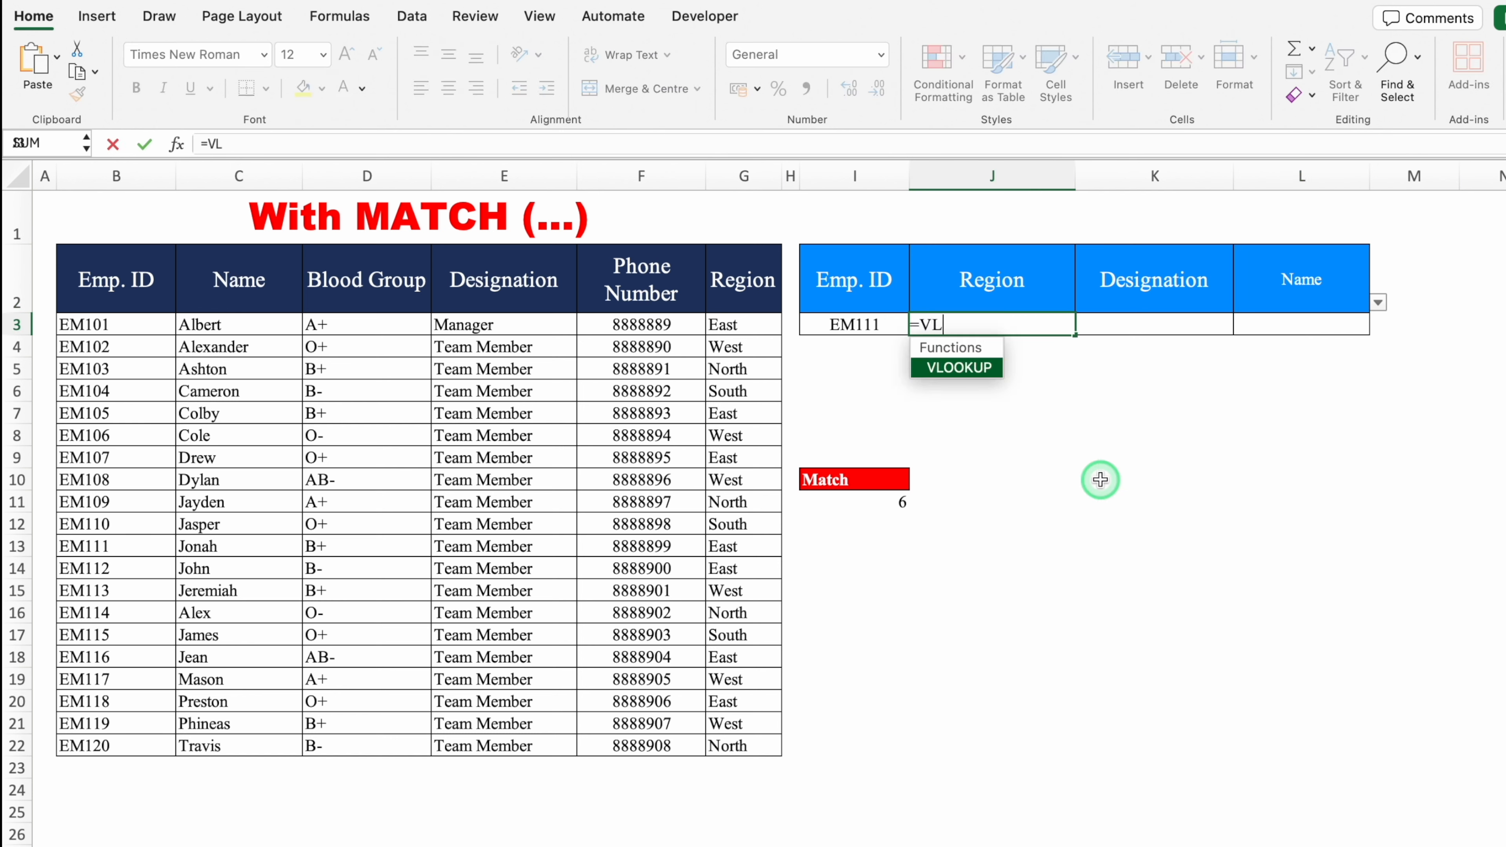
pyautogui.doubleClick(964, 368)
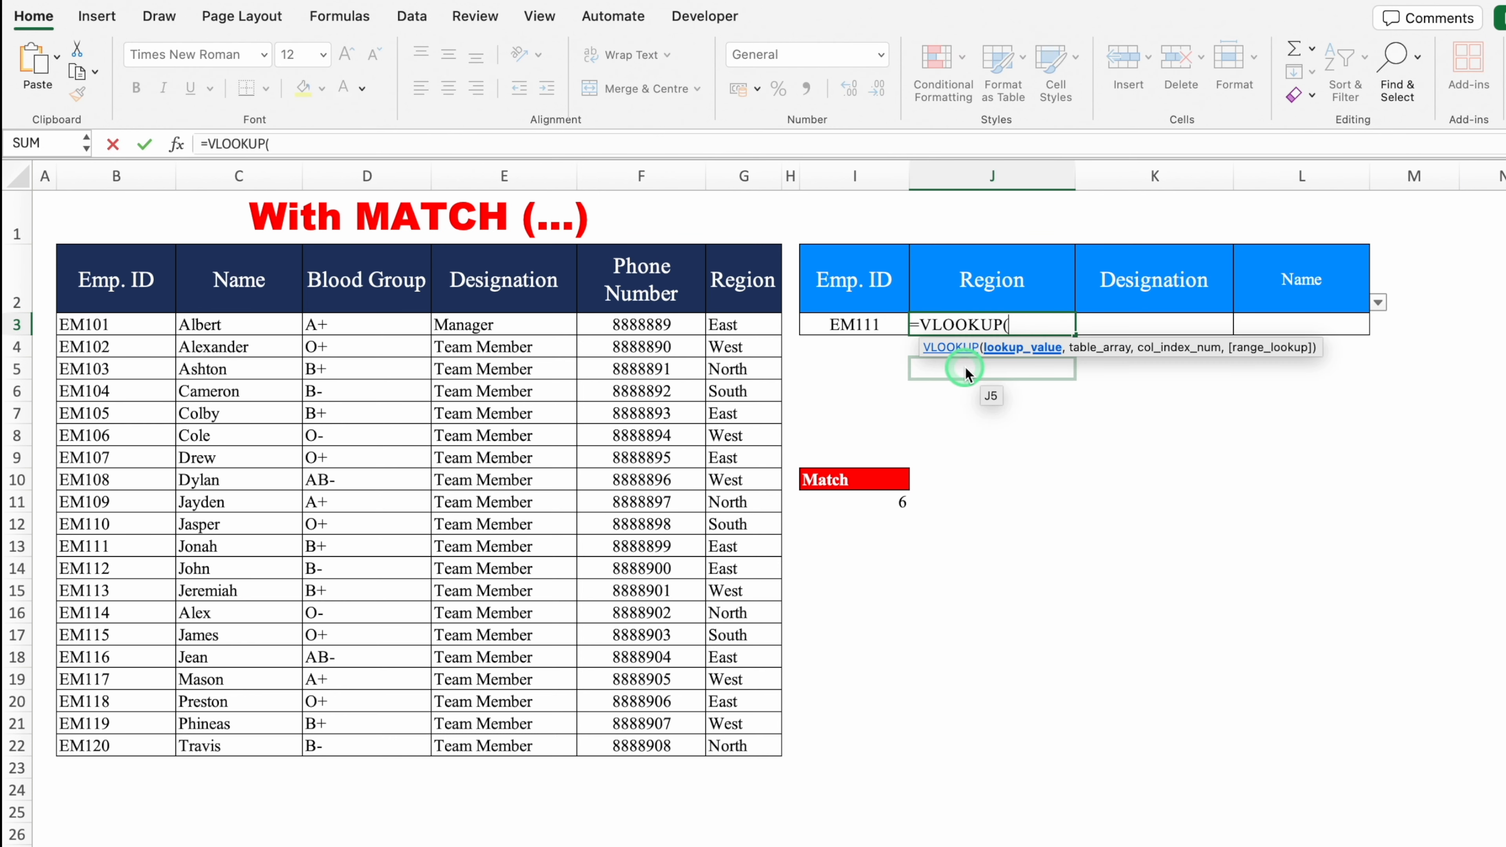
pyautogui.click(869, 325)
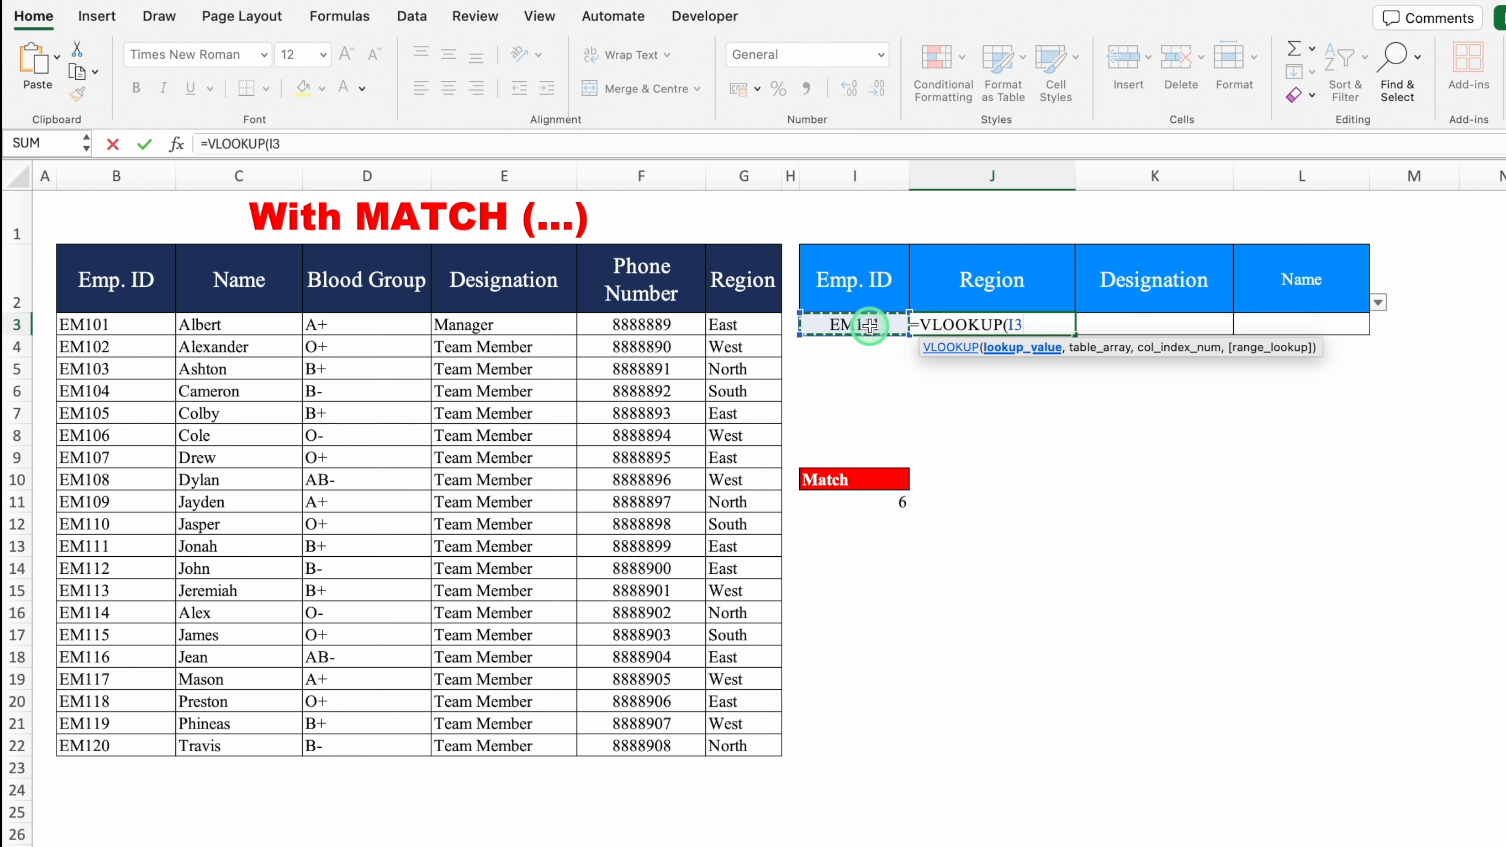
pyautogui.press('F4')
pyautogui.write(',')
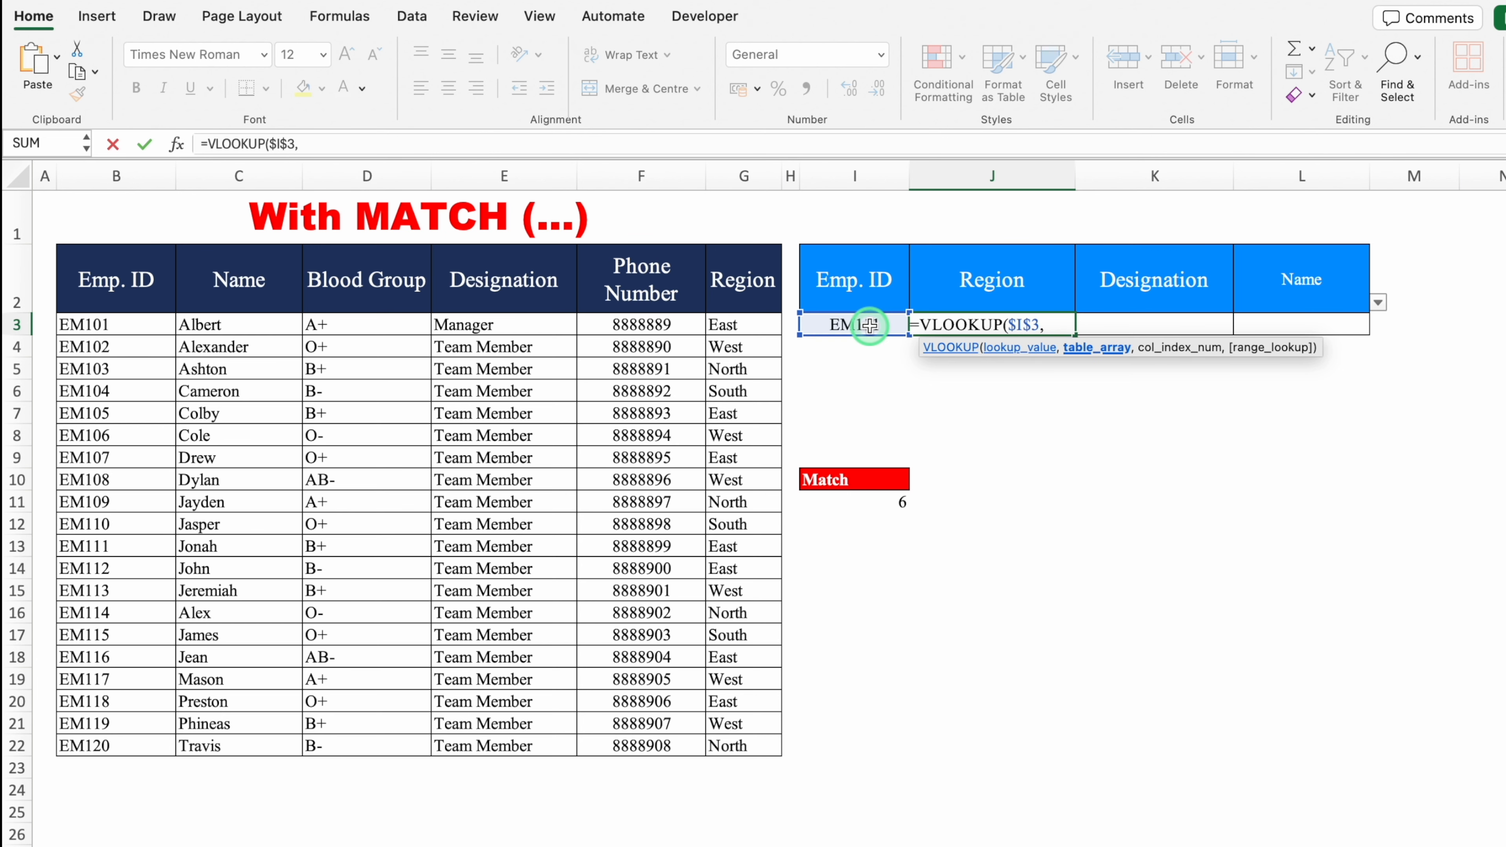
pyautogui.click(129, 169)
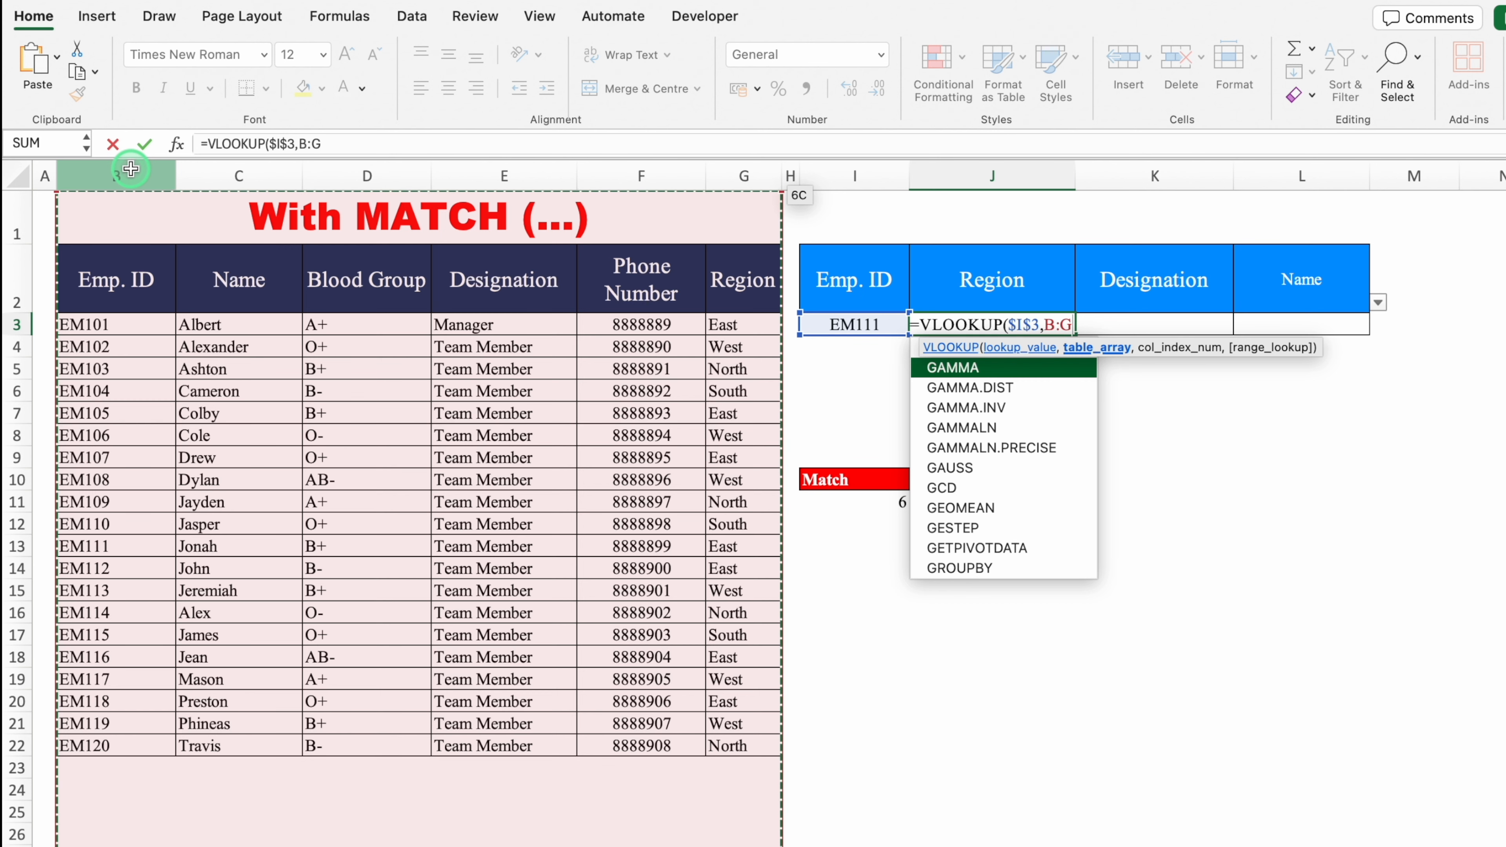
pyautogui.press('F4')
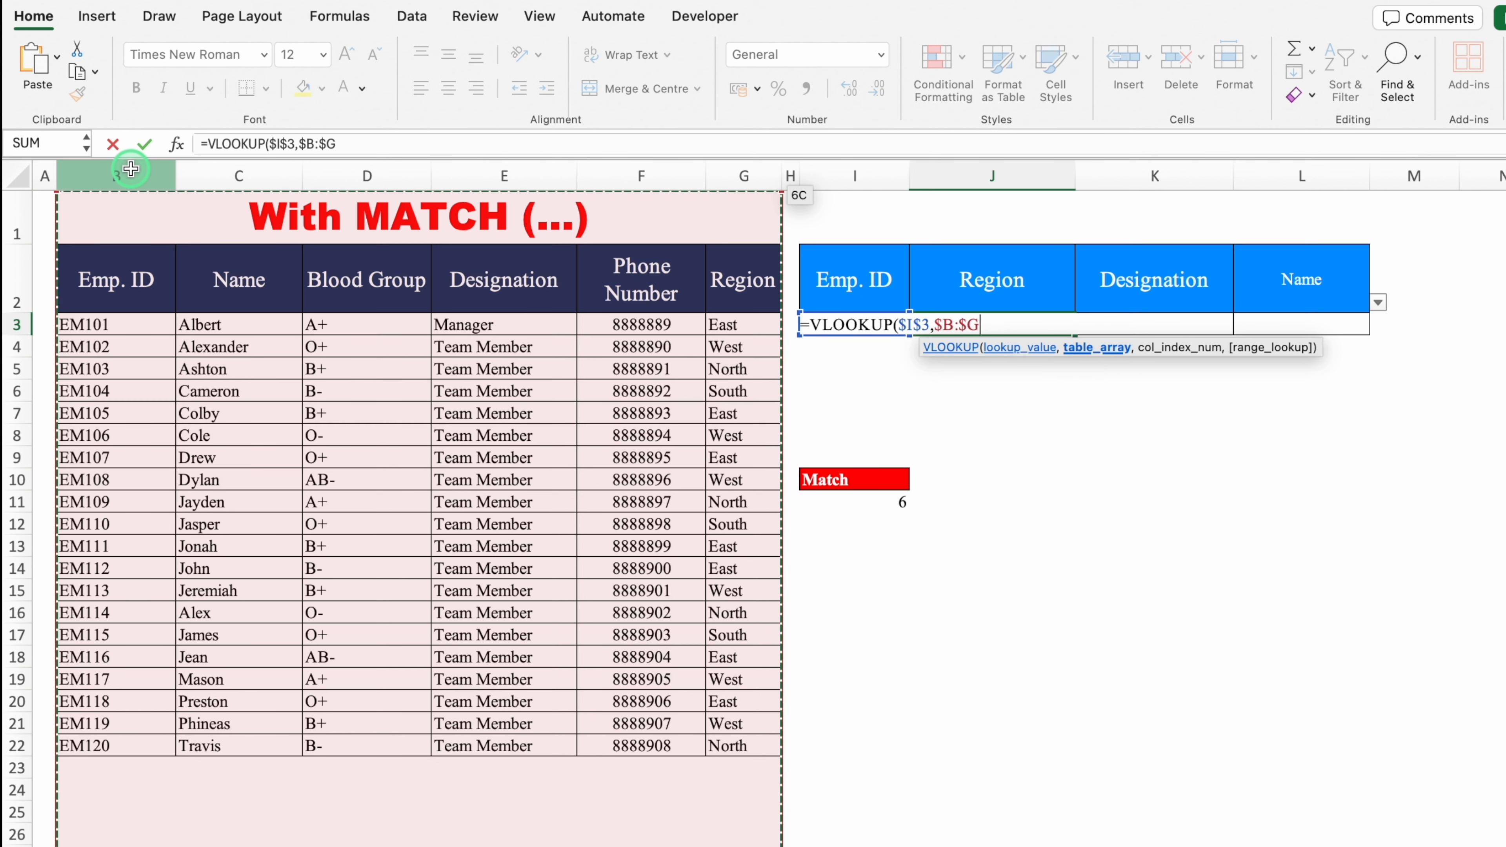
pyautogui.write(',')
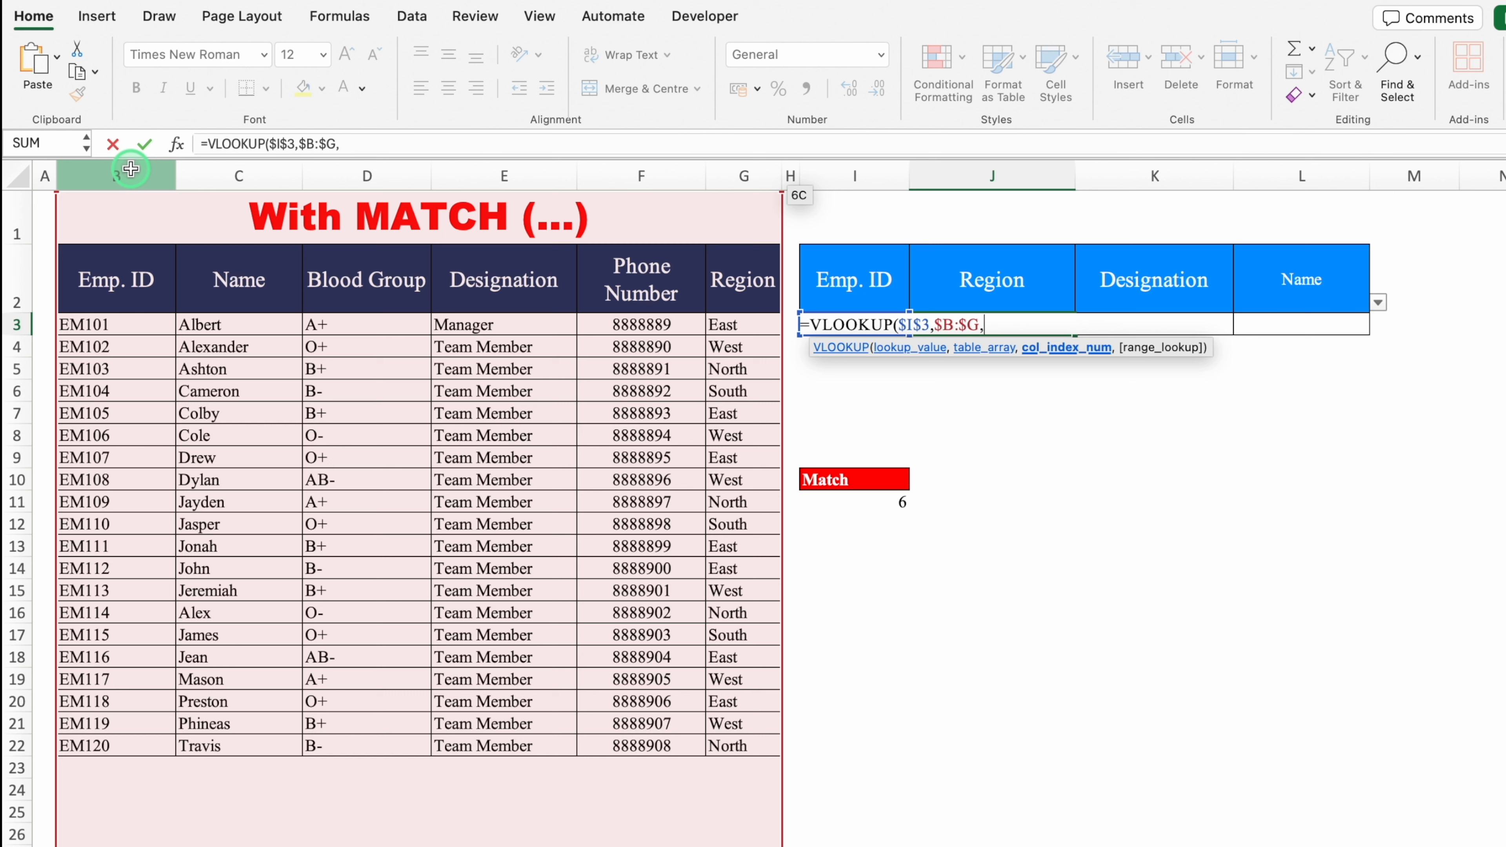
pyautogui.write('2,')
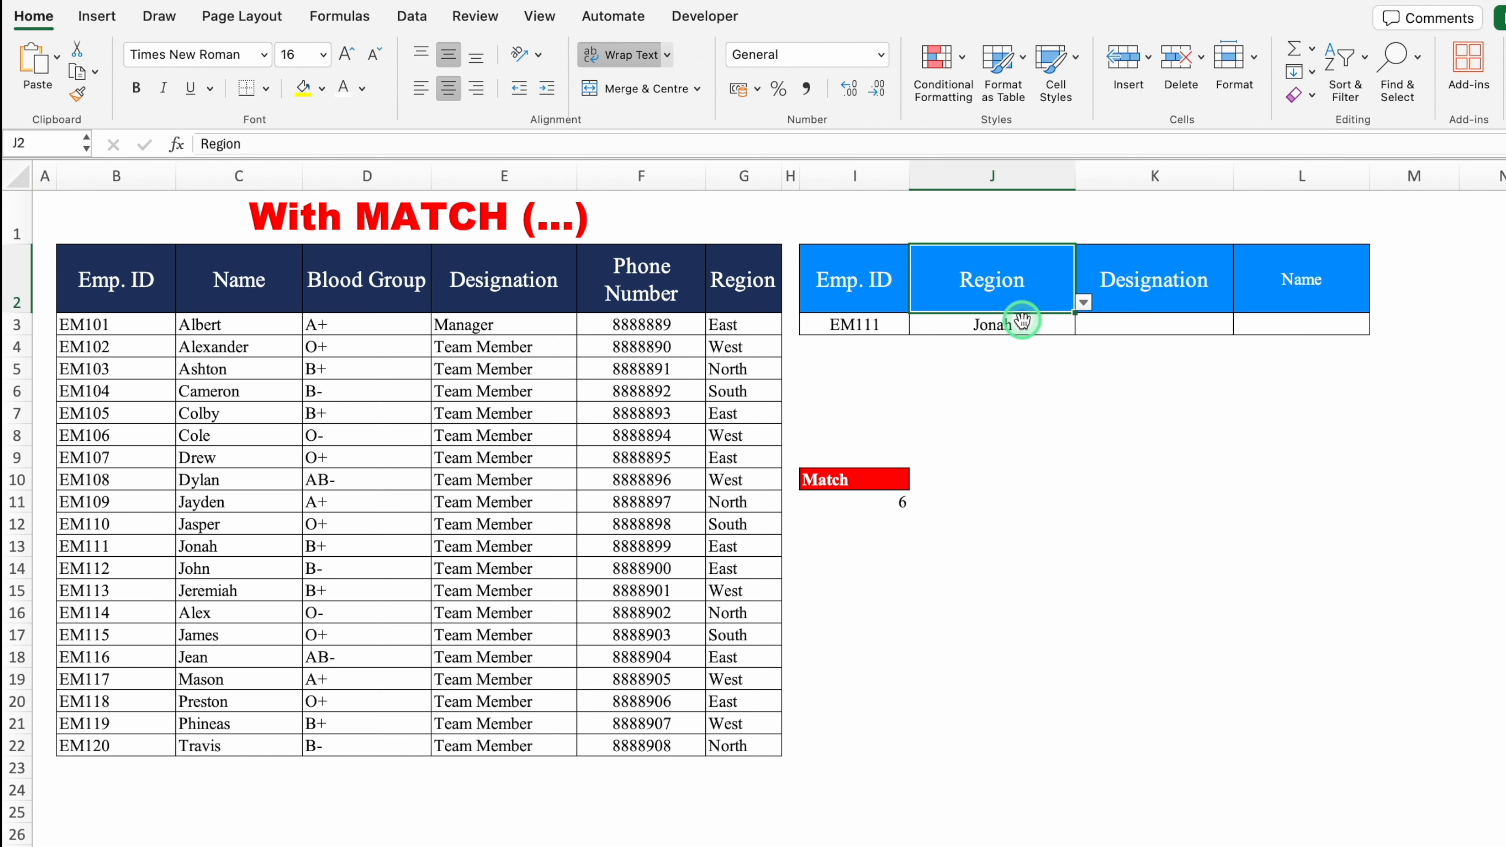
pyautogui.click(1024, 322)
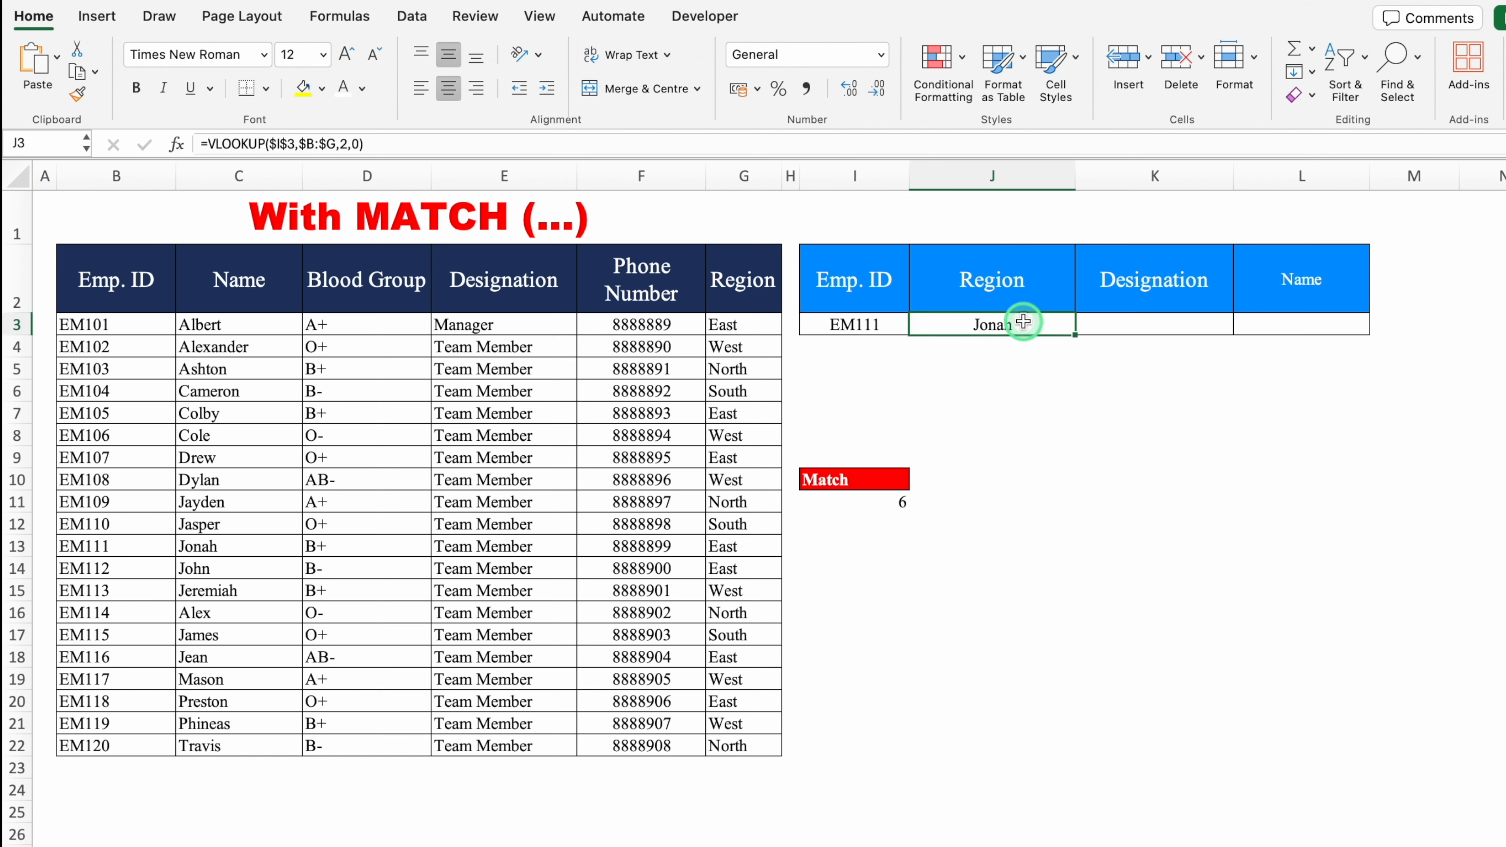
# Copy the MATCH expression from the I11 formula without its equals sign, leaving the cell unchanged.
pyautogui.click(891, 503)
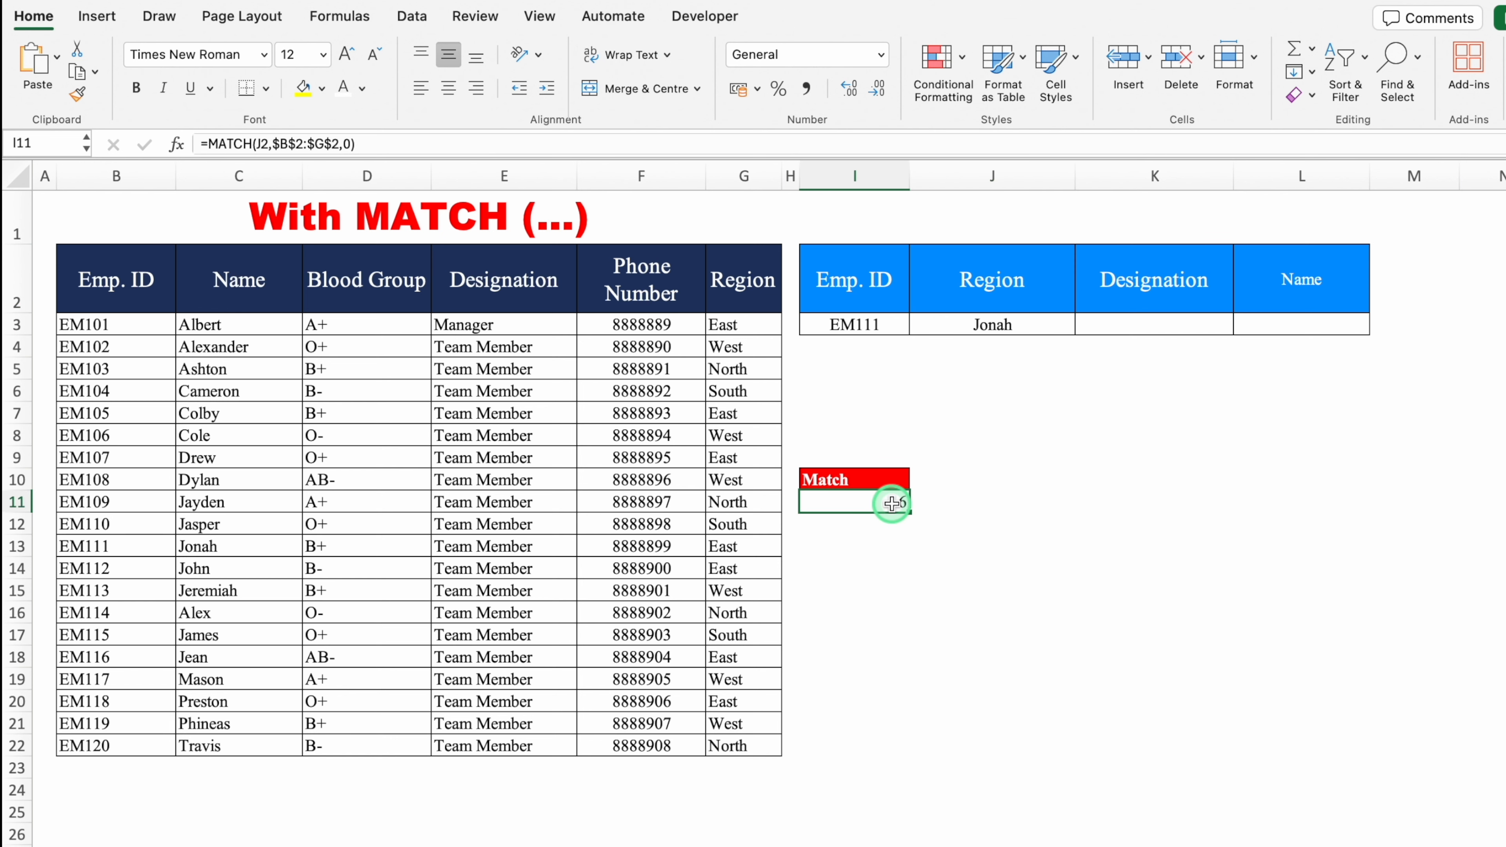
pyautogui.doubleClick(892, 504)
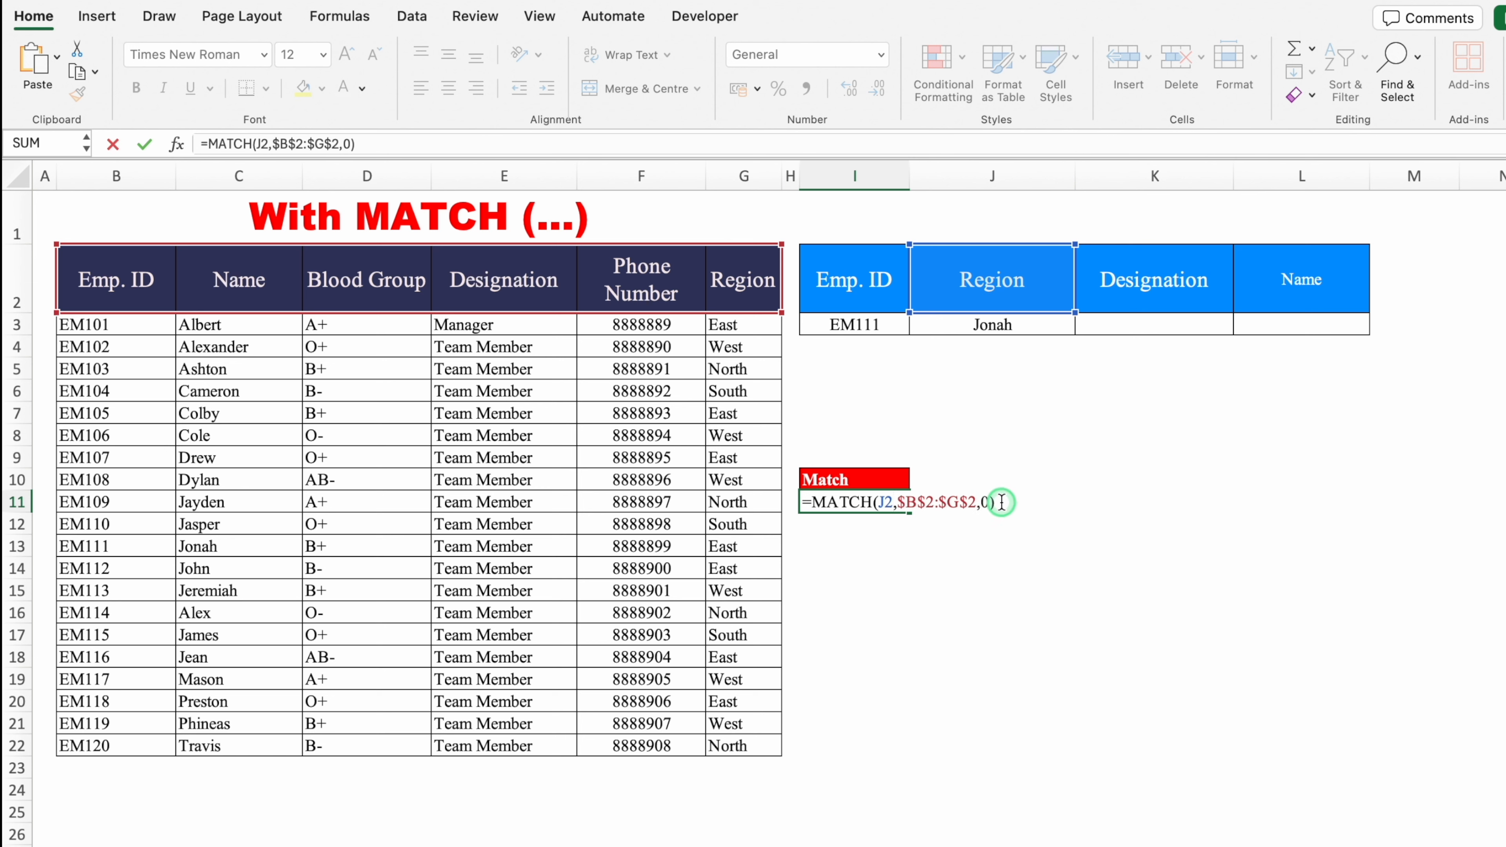
pyautogui.moveTo(1001, 503); pyautogui.dragTo(891, 504)
pyautogui.moveTo(850, 505); pyautogui.dragTo(812, 503)
pyautogui.press('super+c')
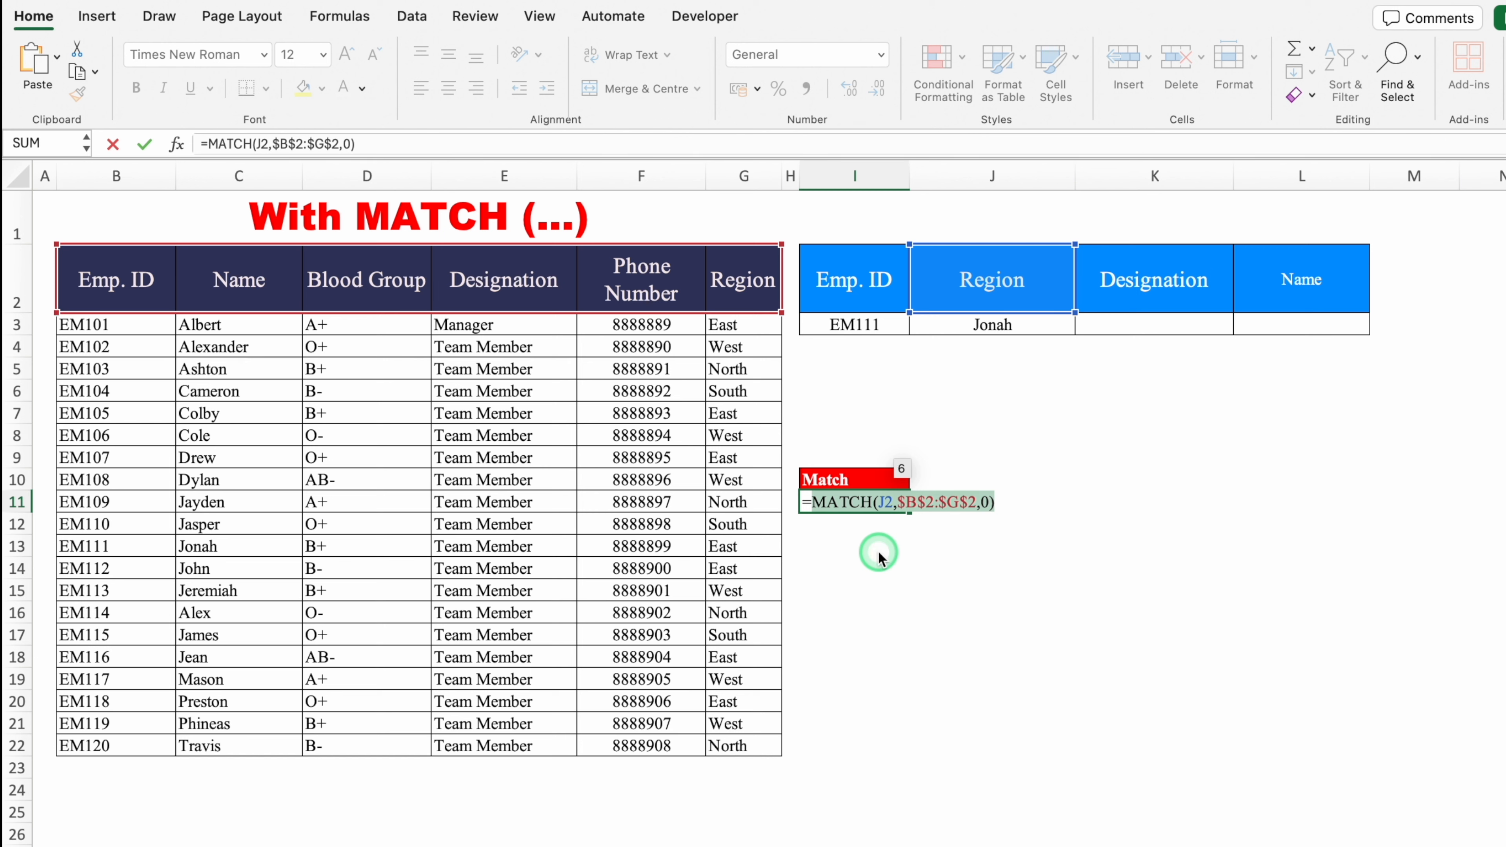
pyautogui.press('Return')
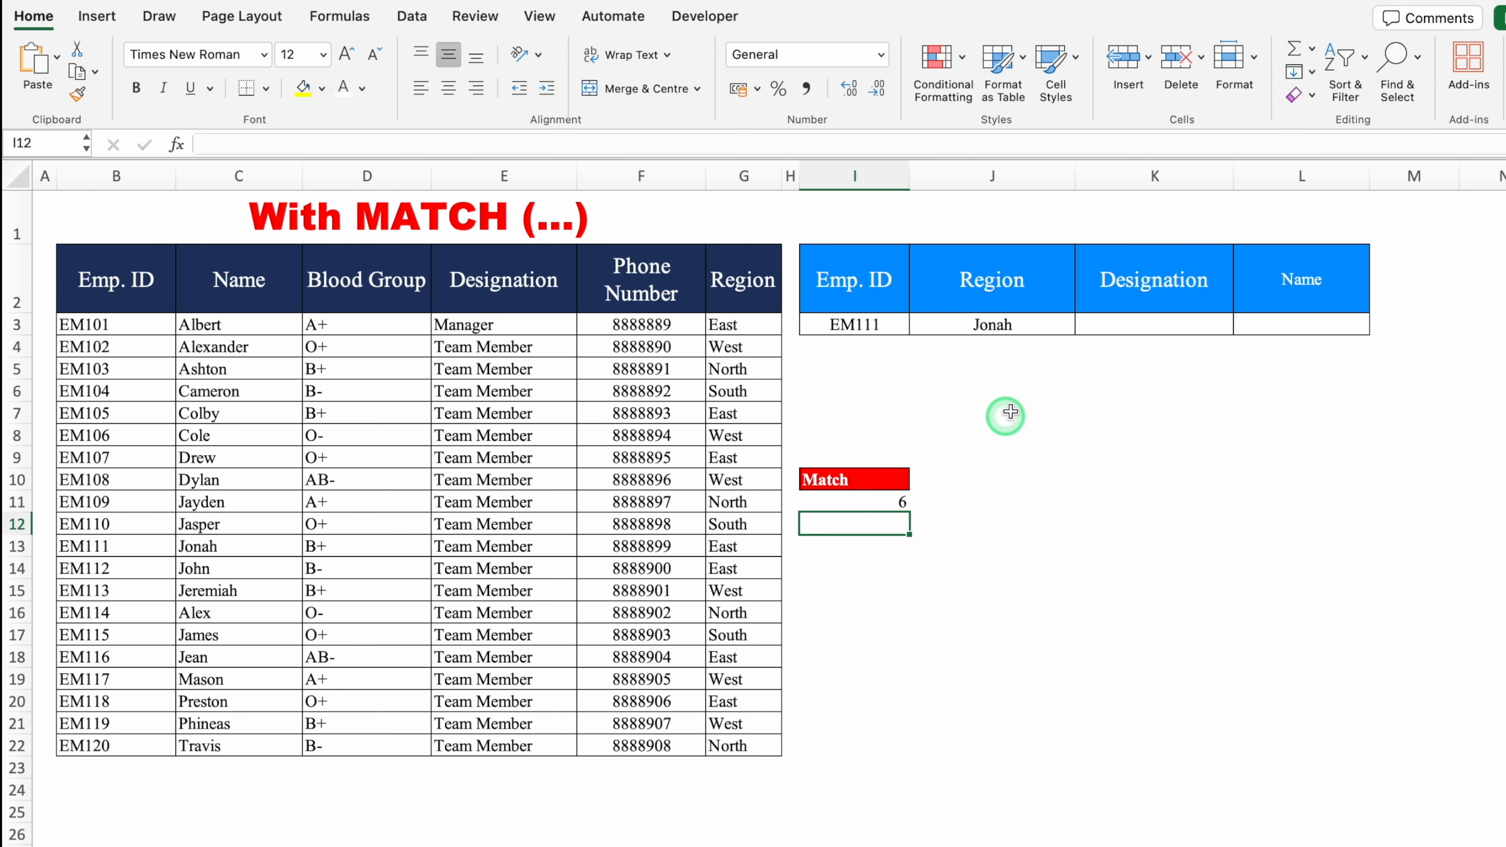
# Replace the column index 2 in the J3 VLOOKUP with the copied MATCH(J2,$B$2:$G$2,0).
pyautogui.click(1008, 324)
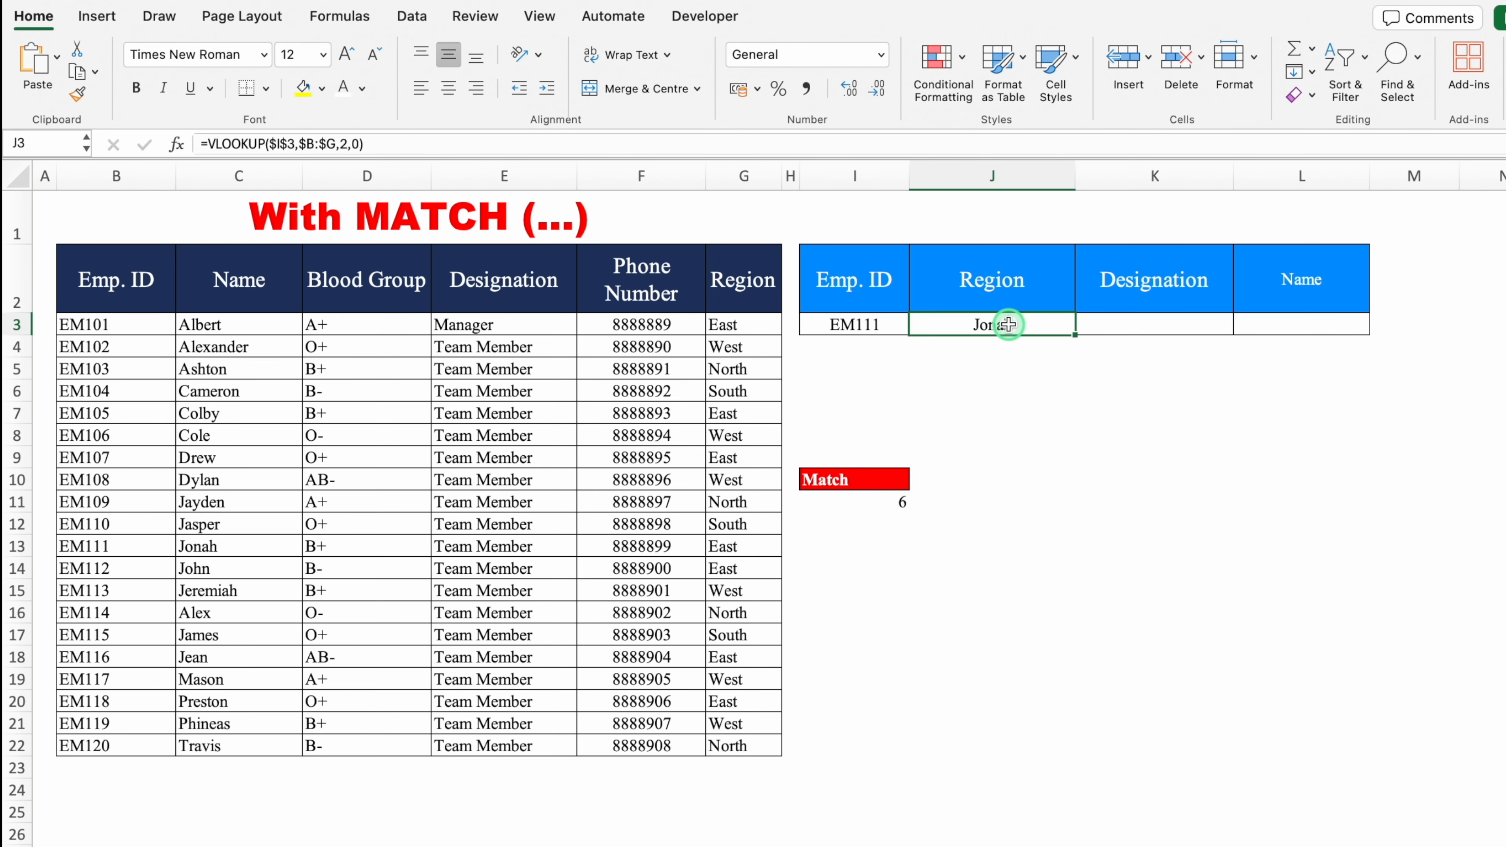
pyautogui.doubleClick(1035, 327)
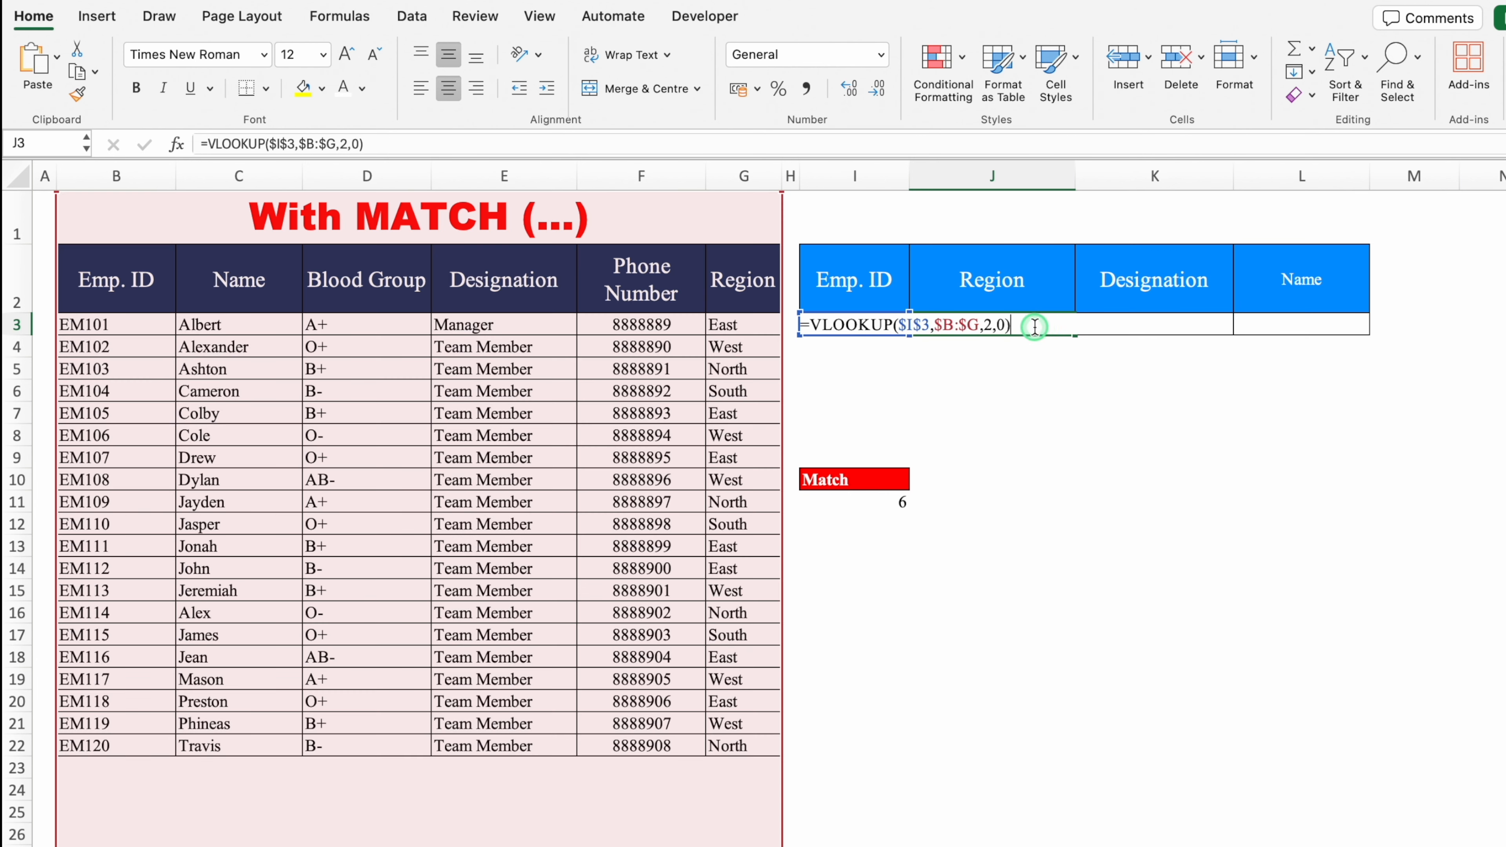
pyautogui.click(990, 327)
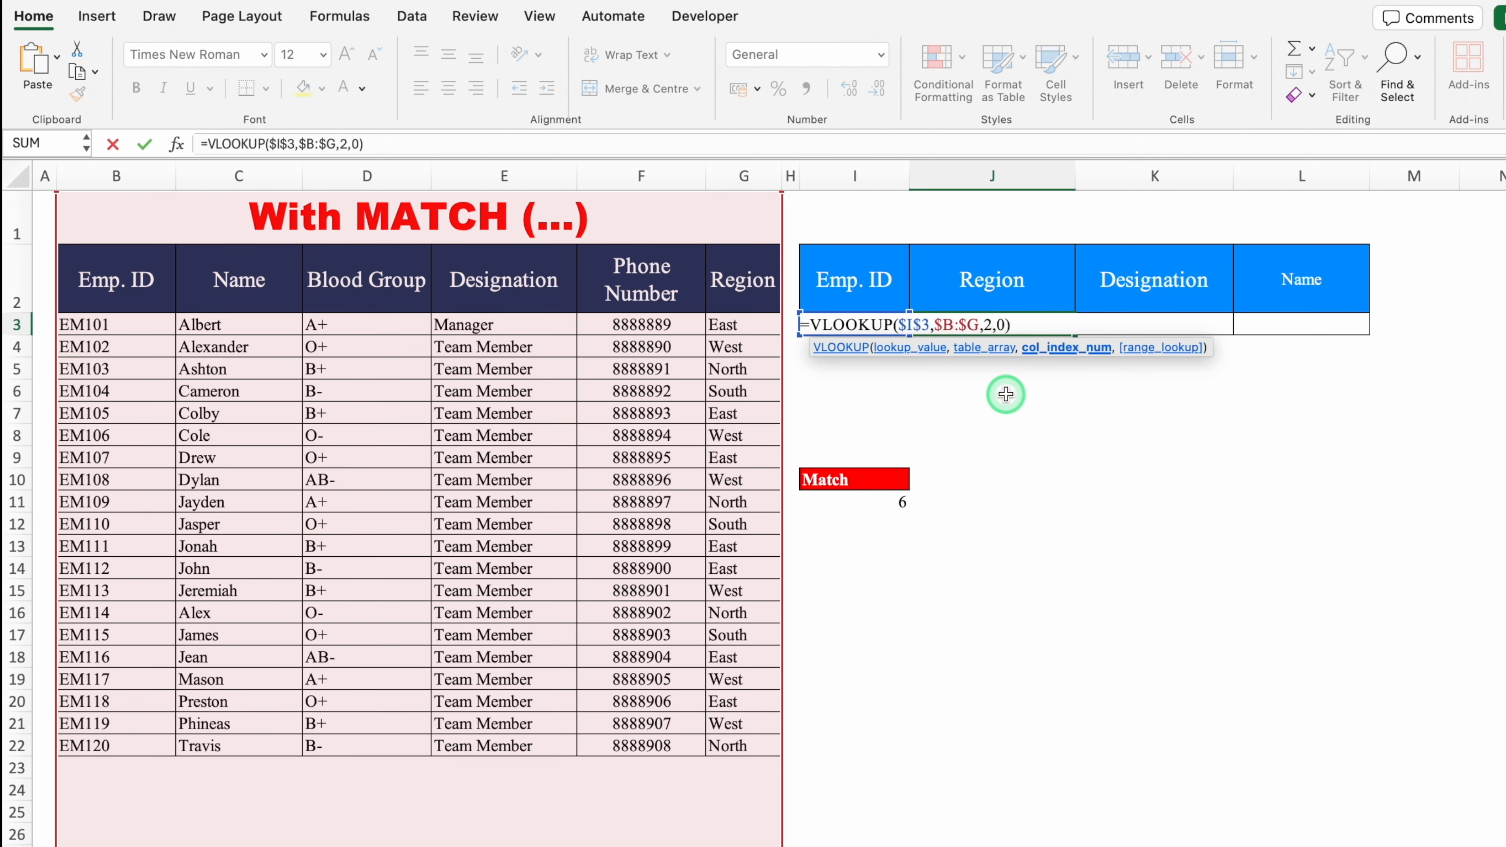
pyautogui.press('BackSpace')
pyautogui.press('super+v')
pyautogui.press('Return')
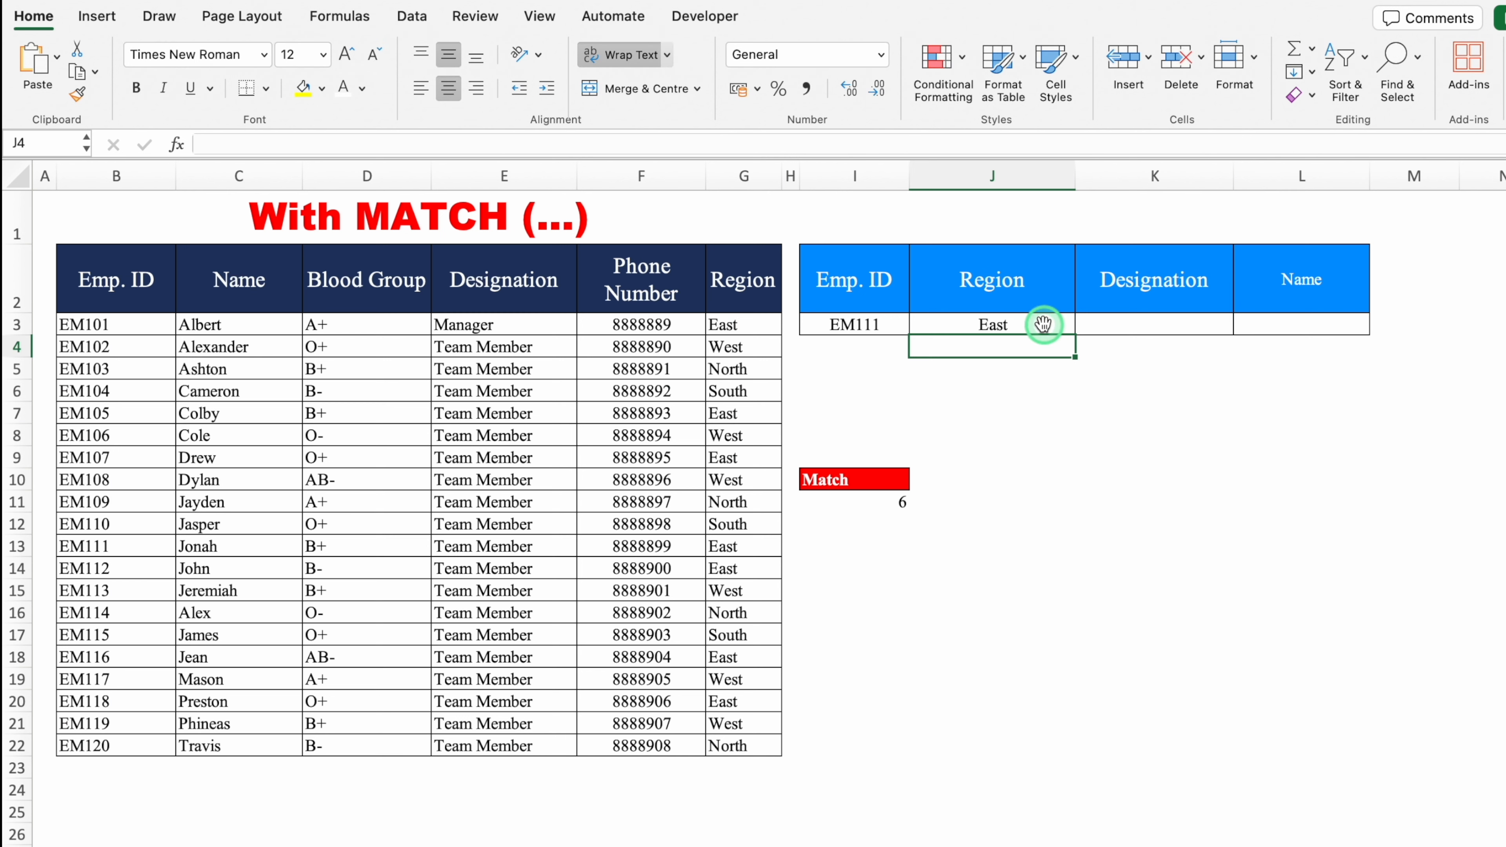
# Fill the J3 VLOOKUP with MATCH across K3:L3 and review the results under each header.
pyautogui.click(1046, 326)
pyautogui.moveTo(1082, 340); pyautogui.dragTo(1331, 337)
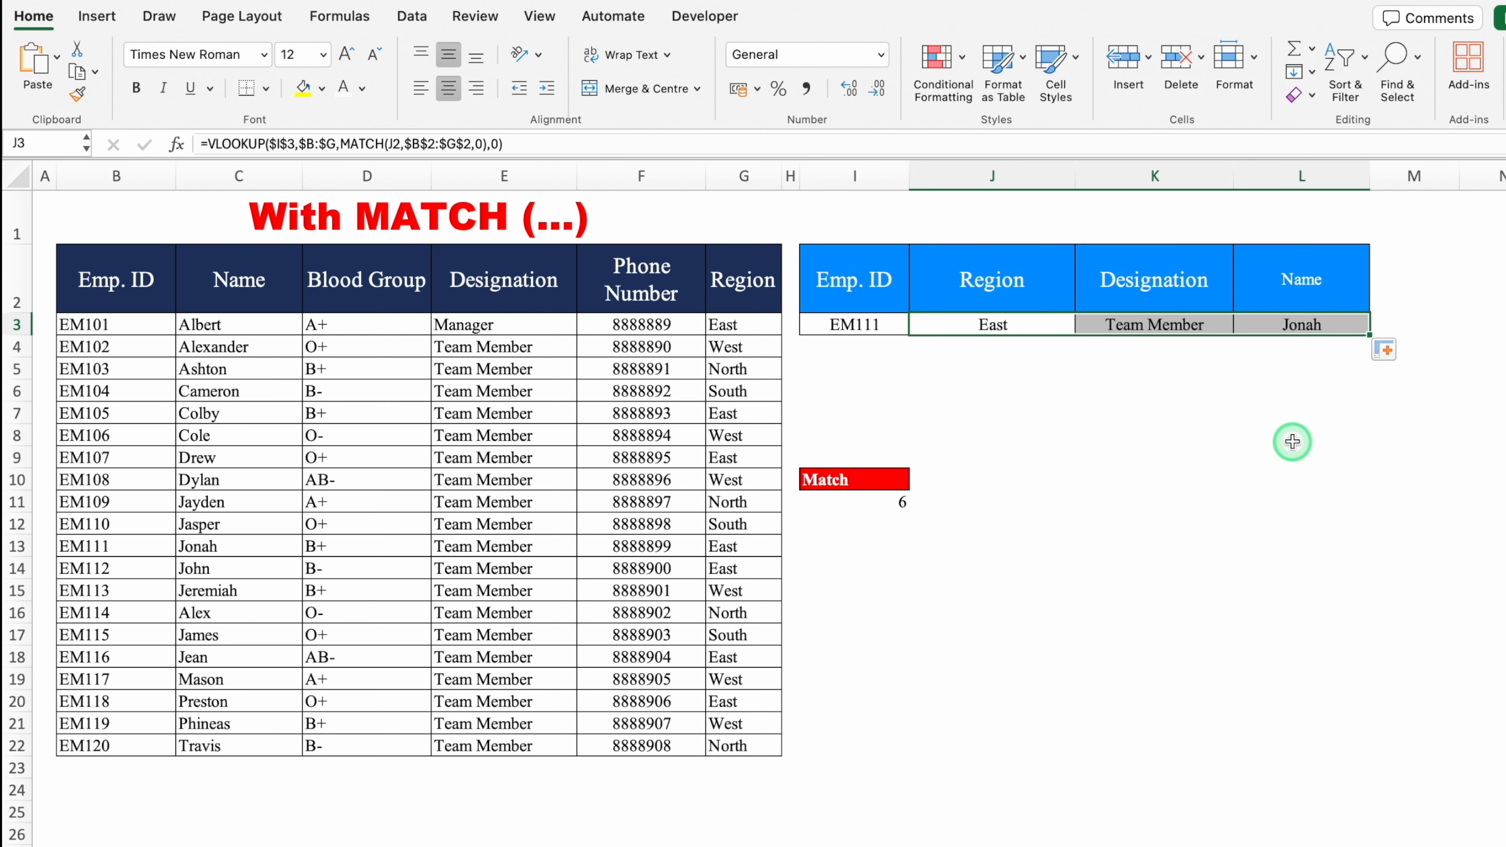
pyautogui.click(1010, 350)
pyautogui.moveTo(1151, 358); pyautogui.dragTo(1294, 360)
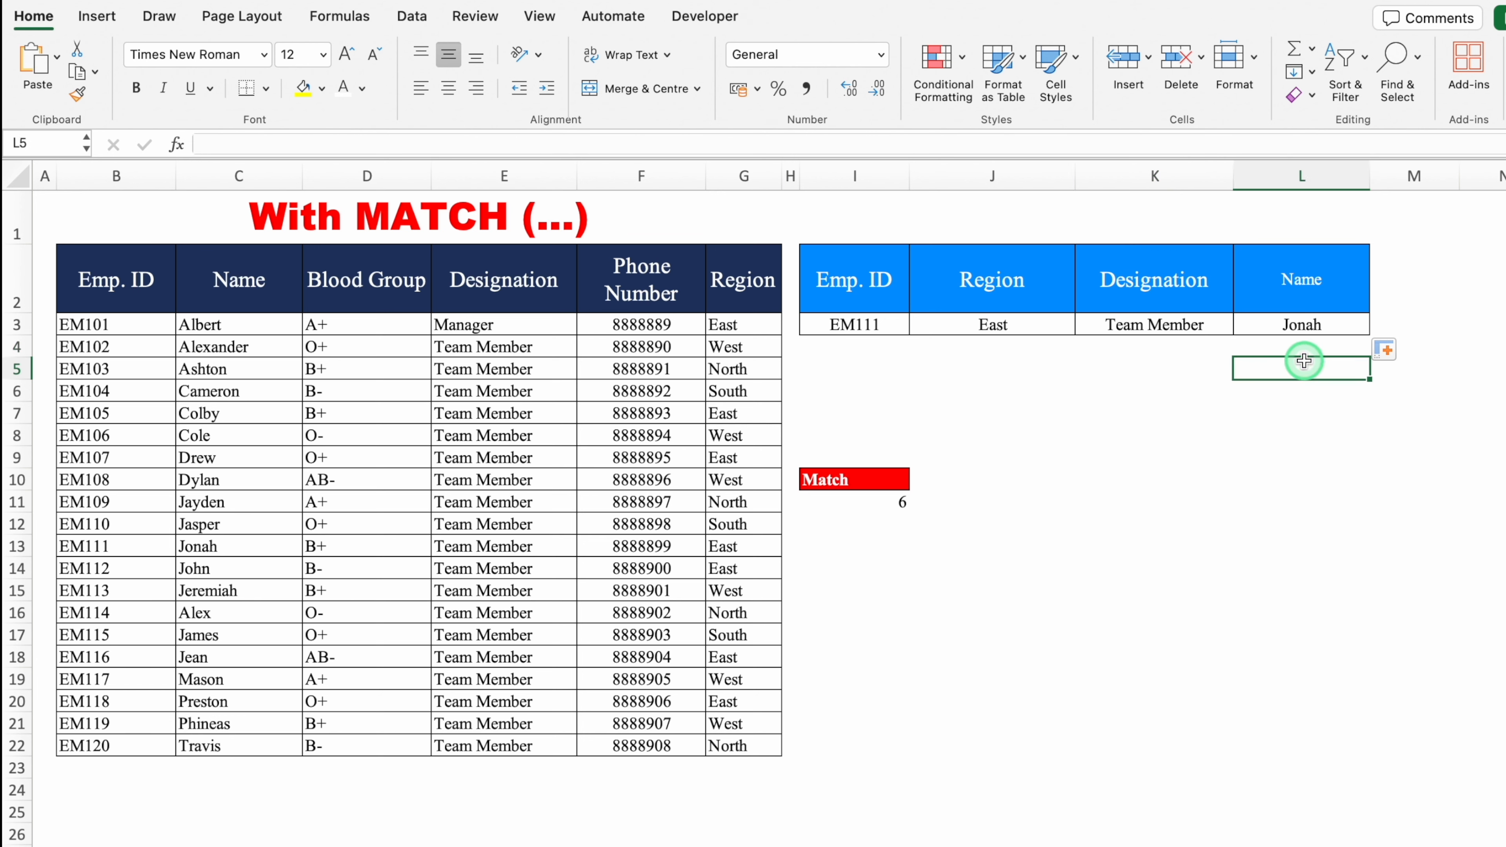
# Switch the lookup table's header in K2 to Phone Number and the one in L2 to Blood Group.
pyautogui.click(1141, 288)
pyautogui.click(1242, 302)
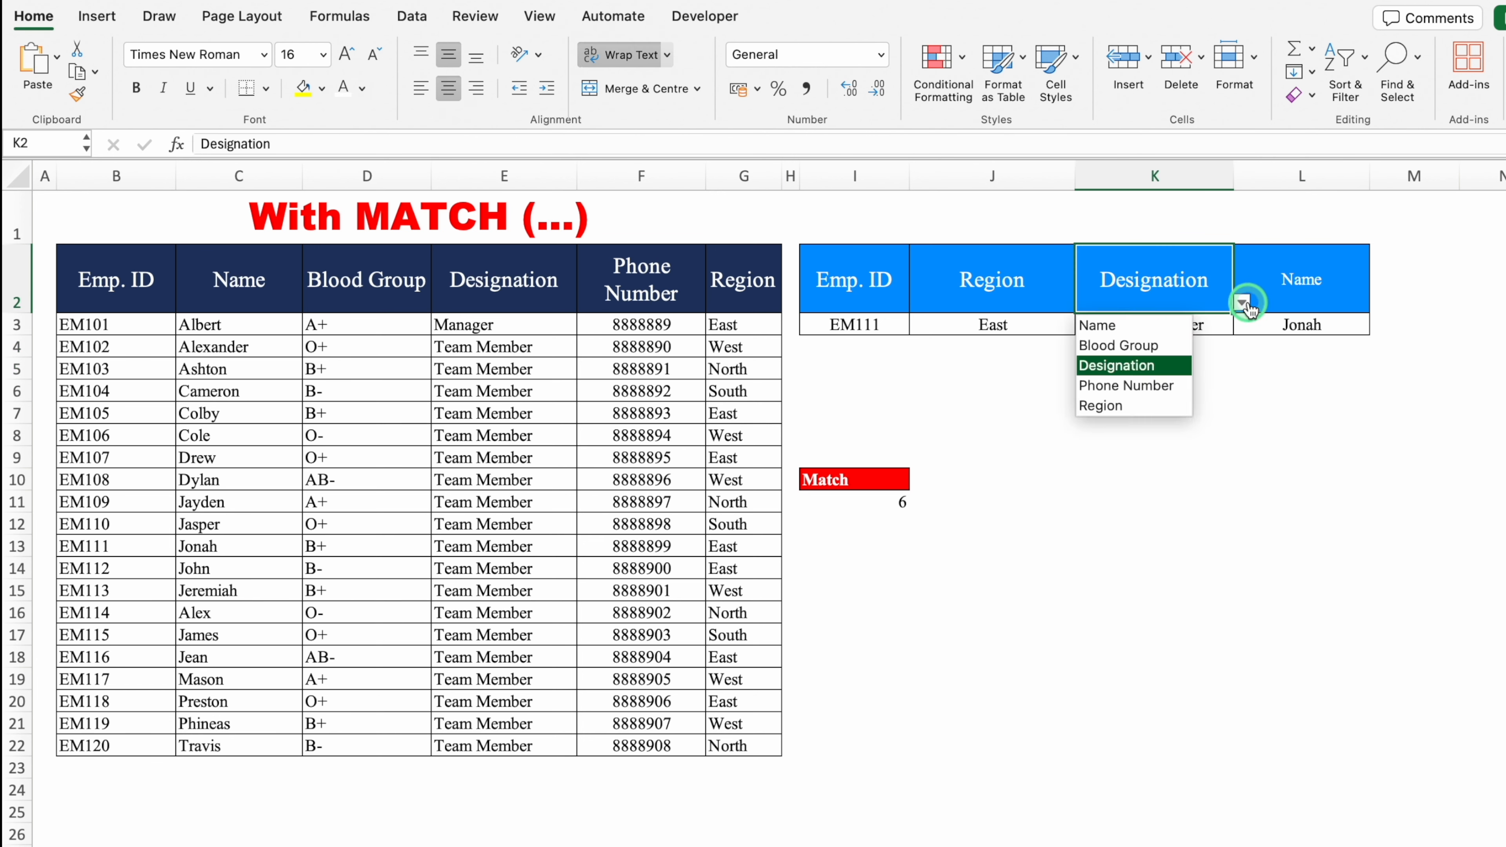
pyautogui.click(1142, 387)
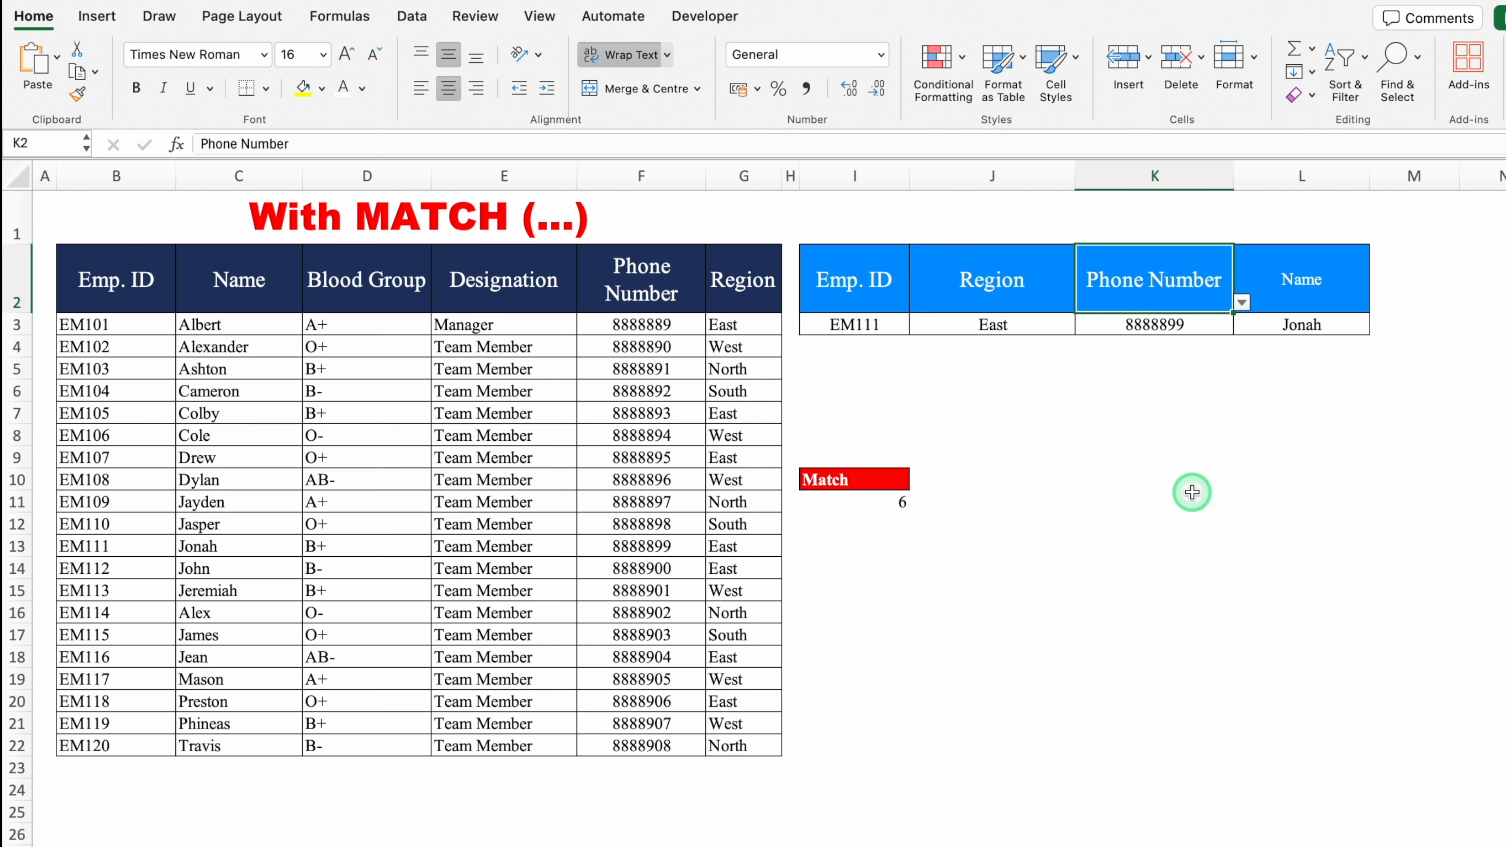
pyautogui.click(1283, 276)
pyautogui.click(1379, 303)
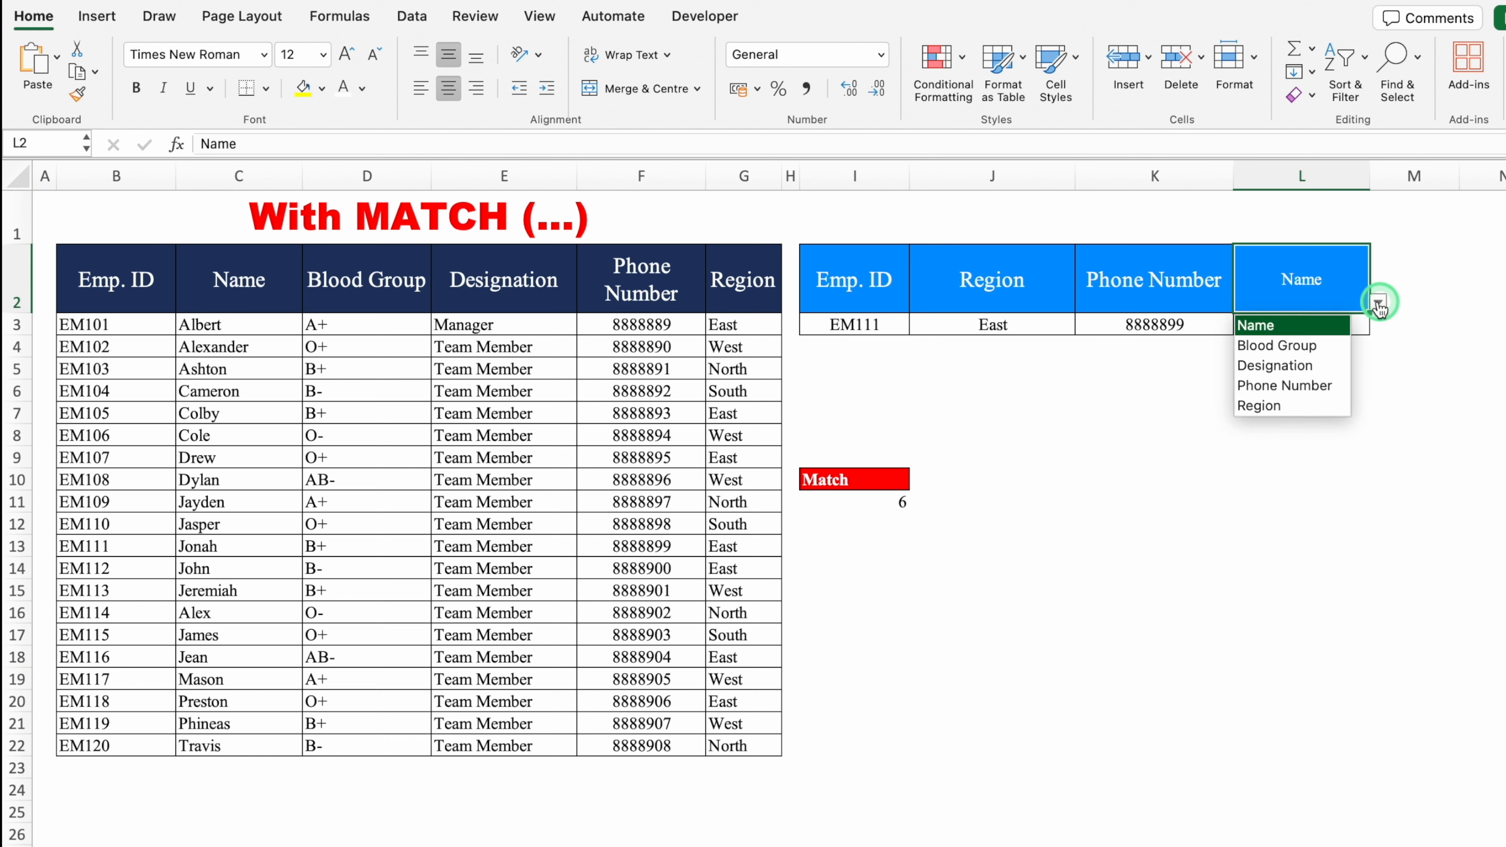
pyautogui.click(1281, 345)
# Change the lookup header in J2 from the dropdown list to Name and check the returned value in J3.
pyautogui.click(1008, 278)
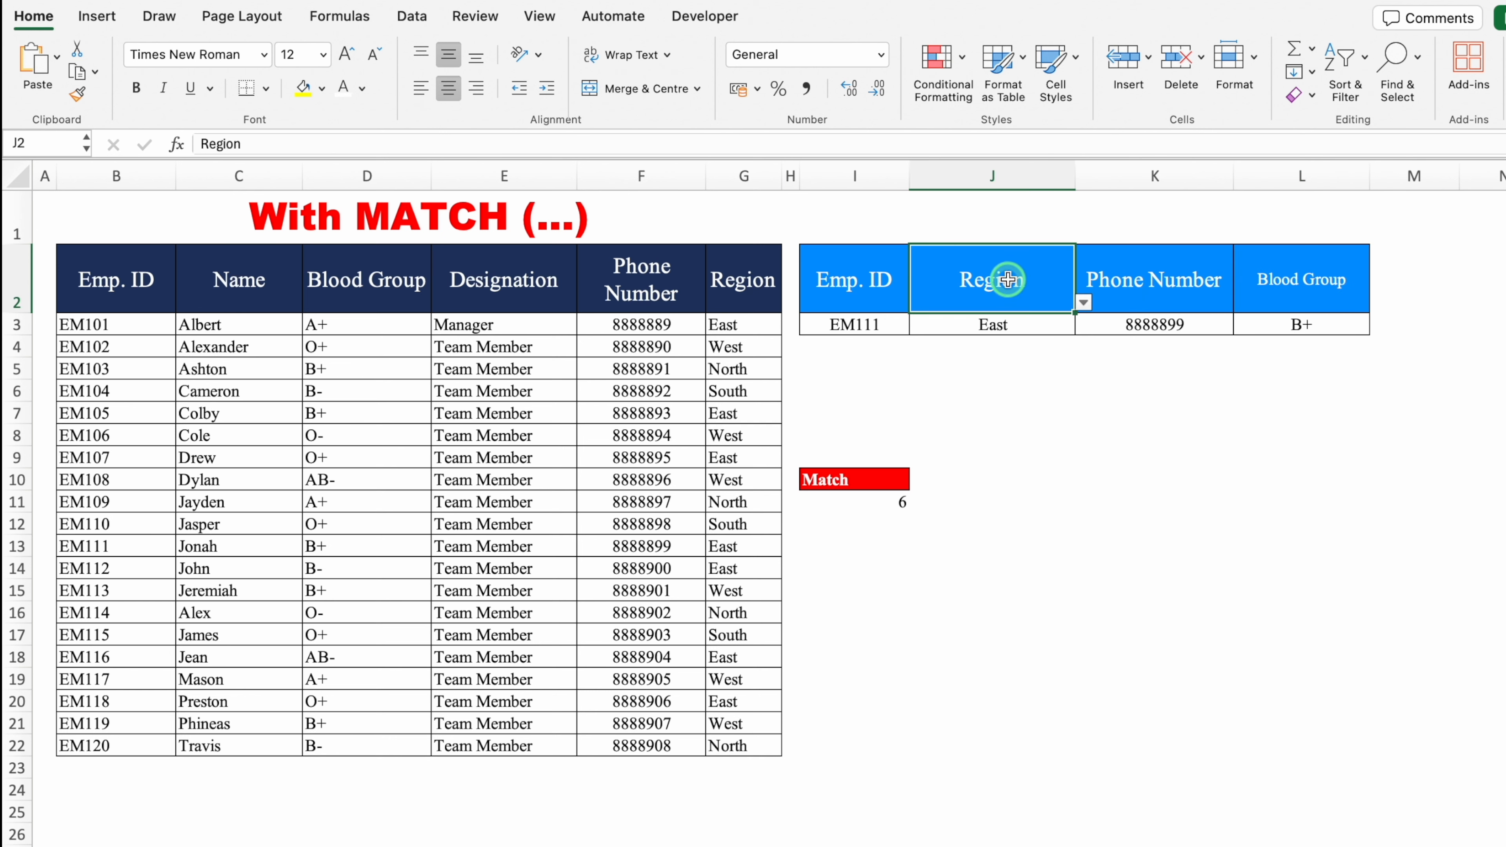
pyautogui.click(1081, 304)
pyautogui.click(977, 322)
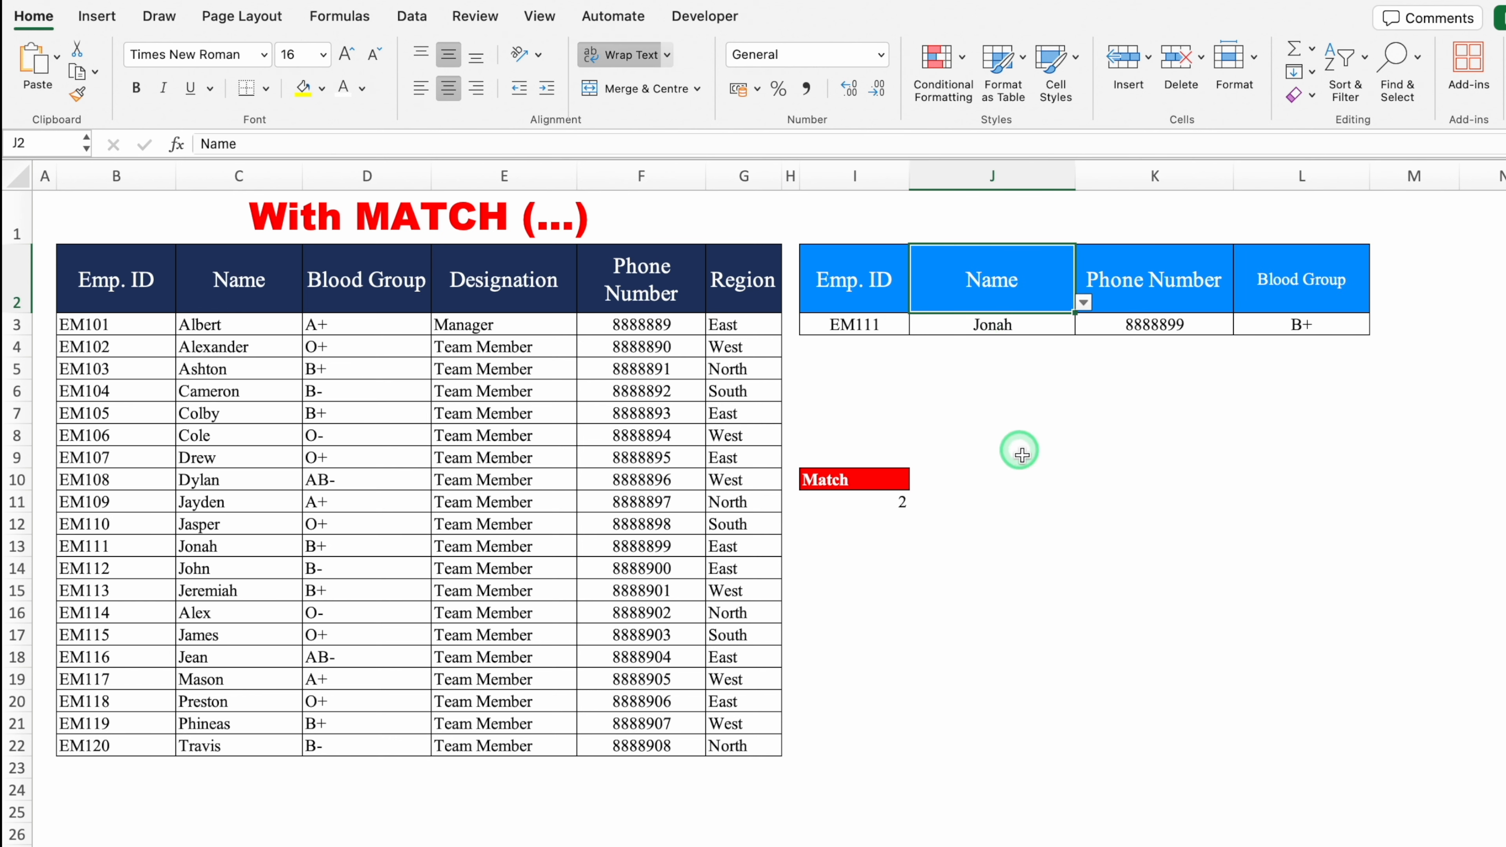
pyautogui.click(1030, 473)
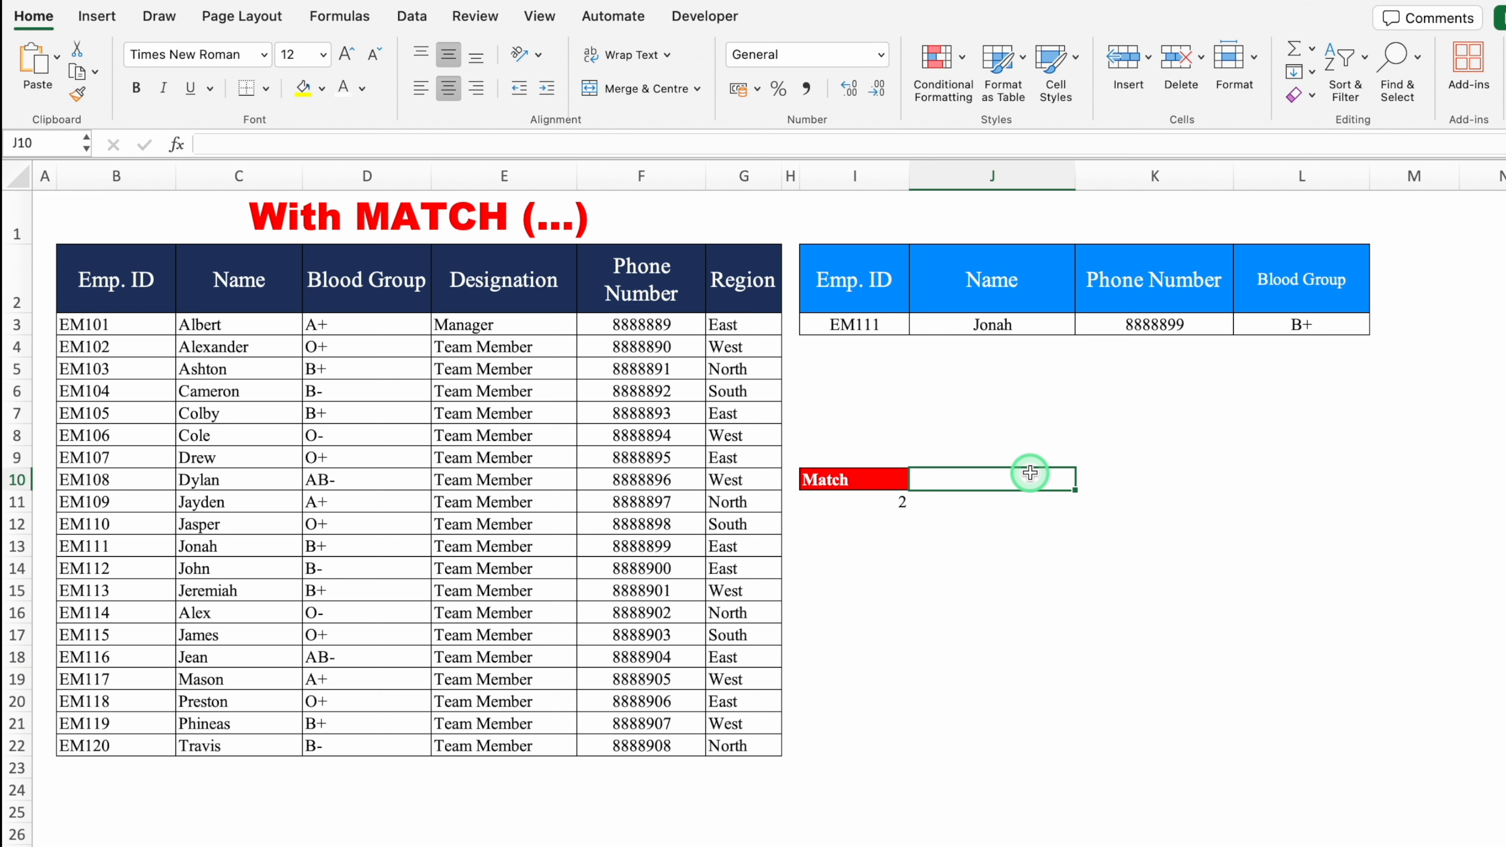
pyautogui.click(992, 327)
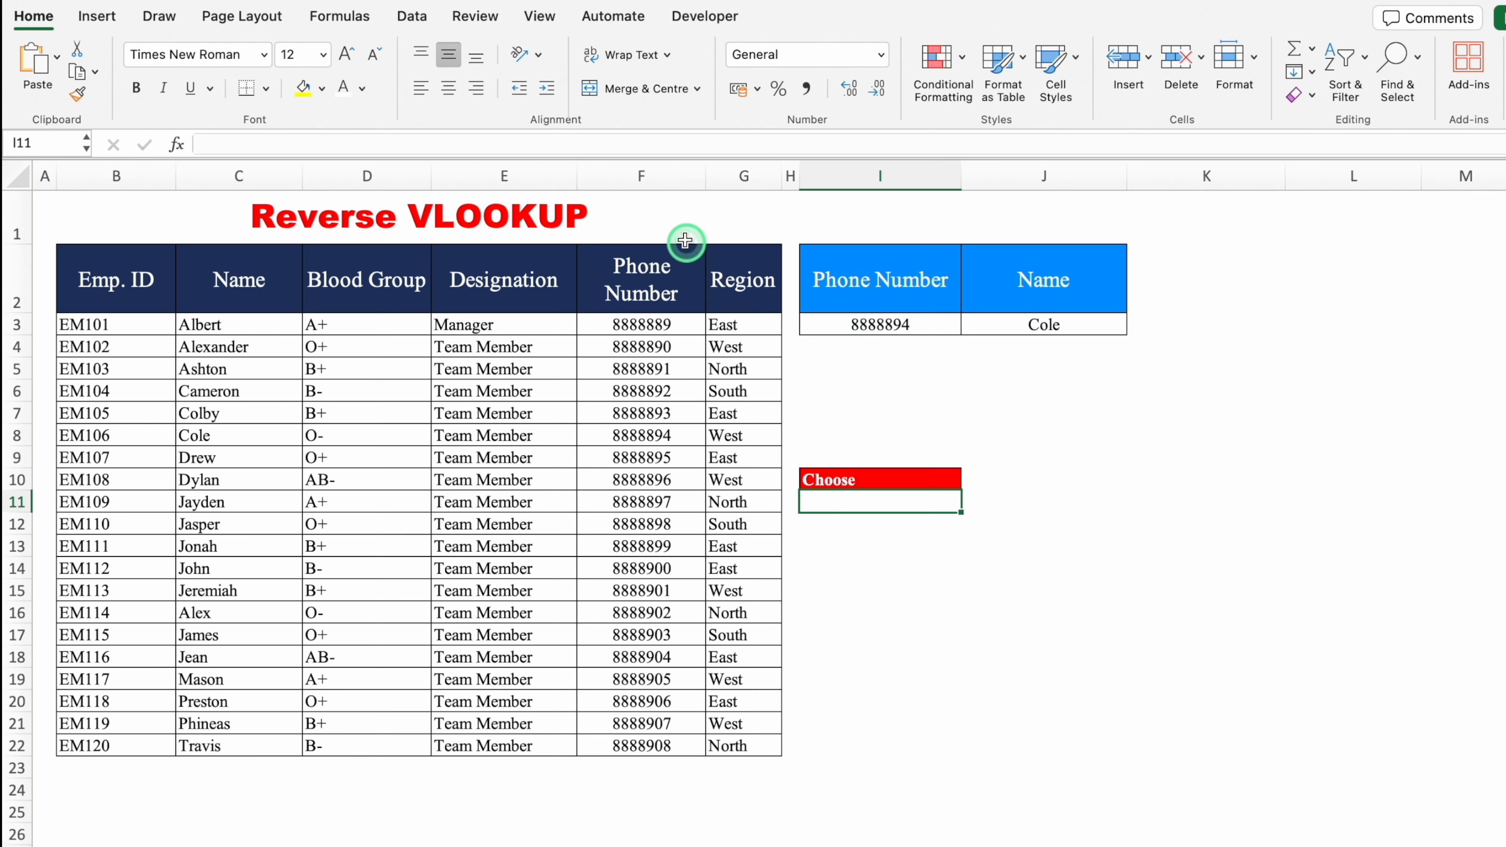
# On the Reverse VLOOKUP sheet, start a CHOOSE formula in I11 with the array {1,2} as its index number.
pyautogui.click(648, 174)
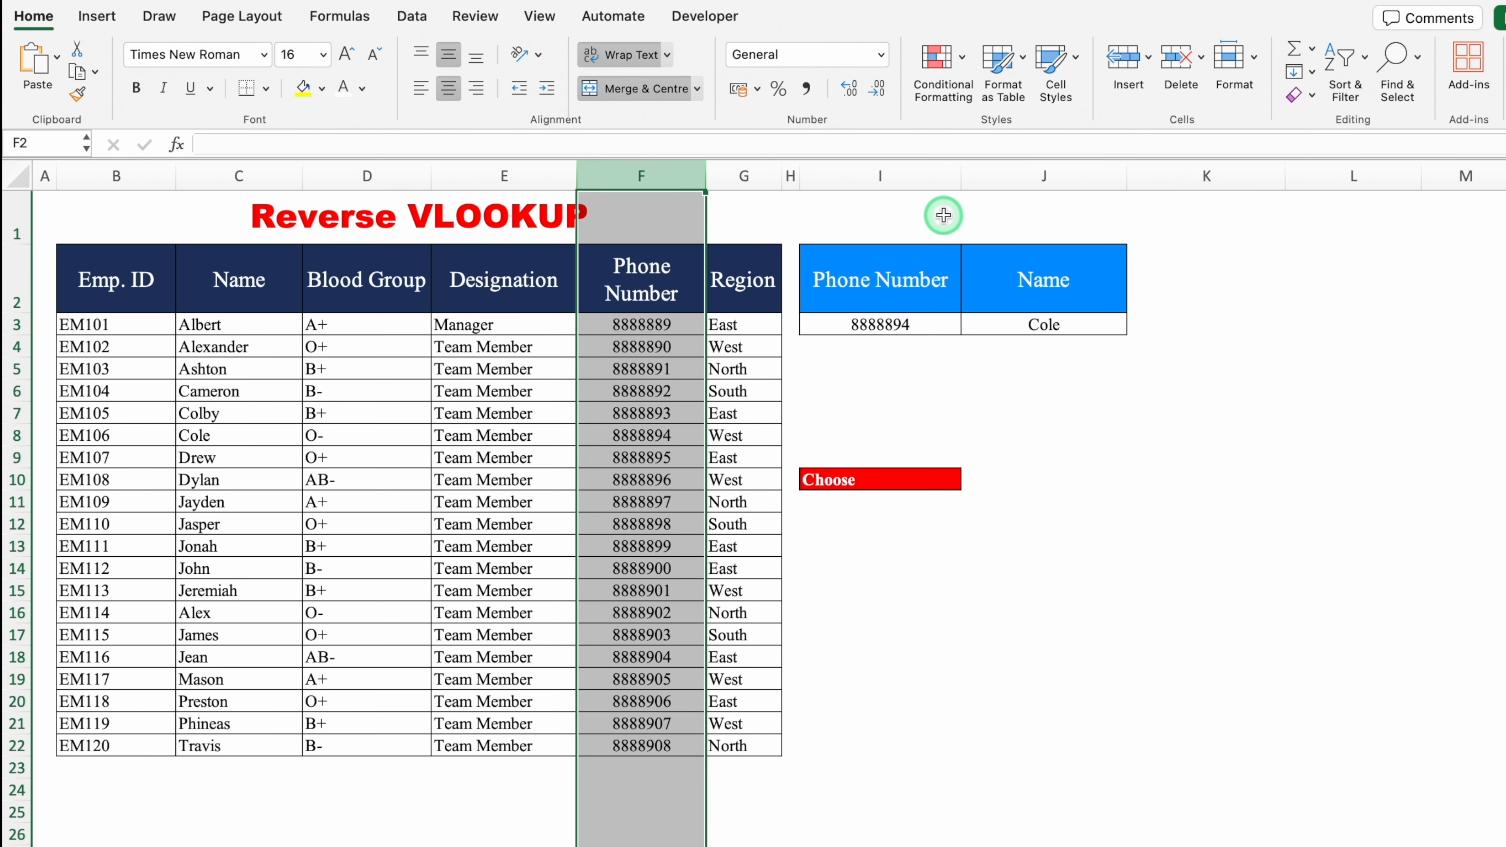
pyautogui.click(295, 189)
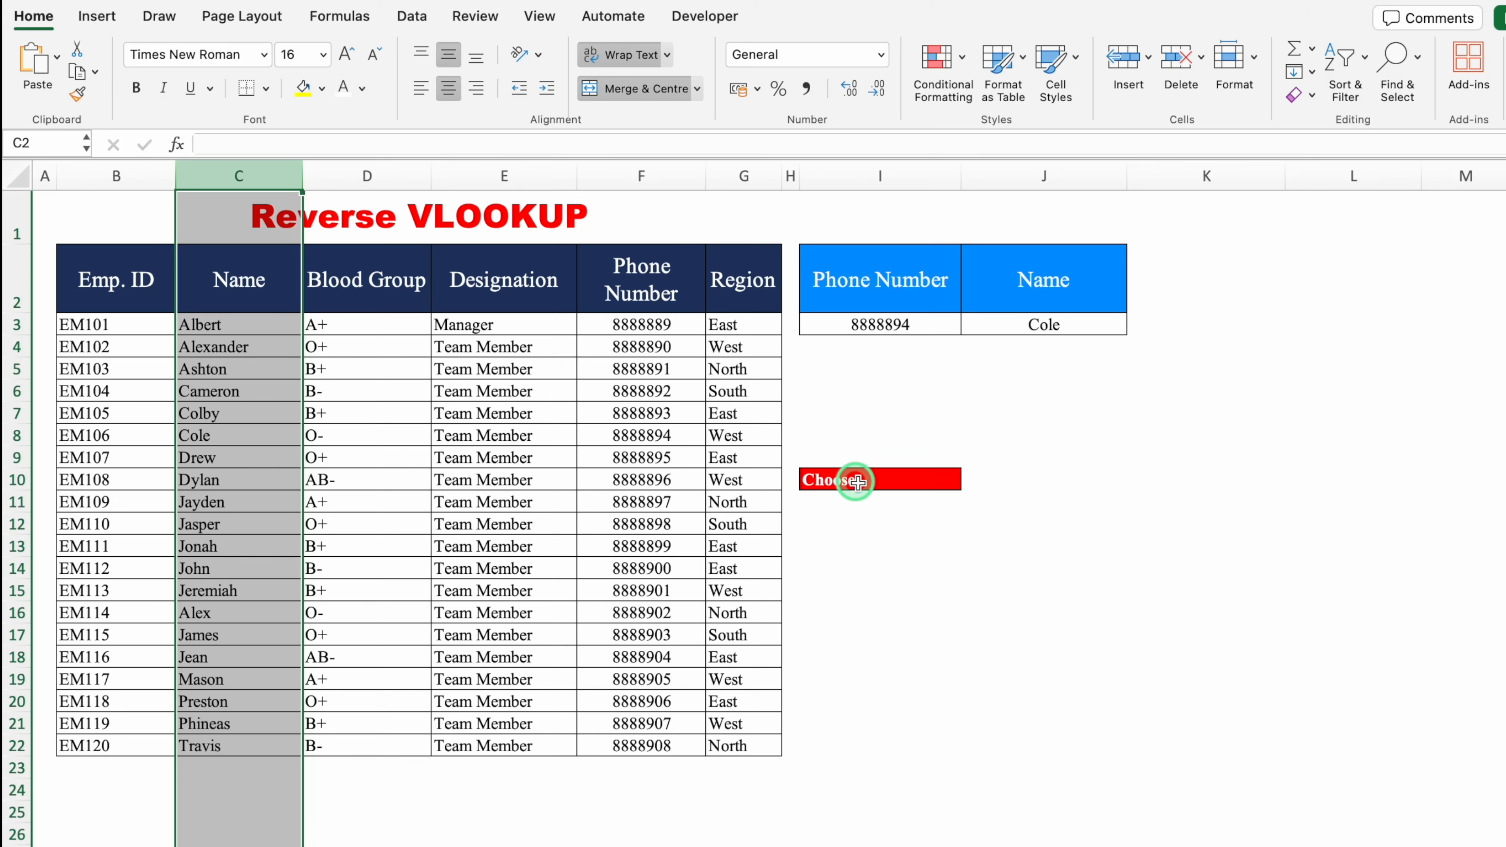
pyautogui.click(867, 500)
pyautogui.hotkey('ctrl', 'shift', 'Down')
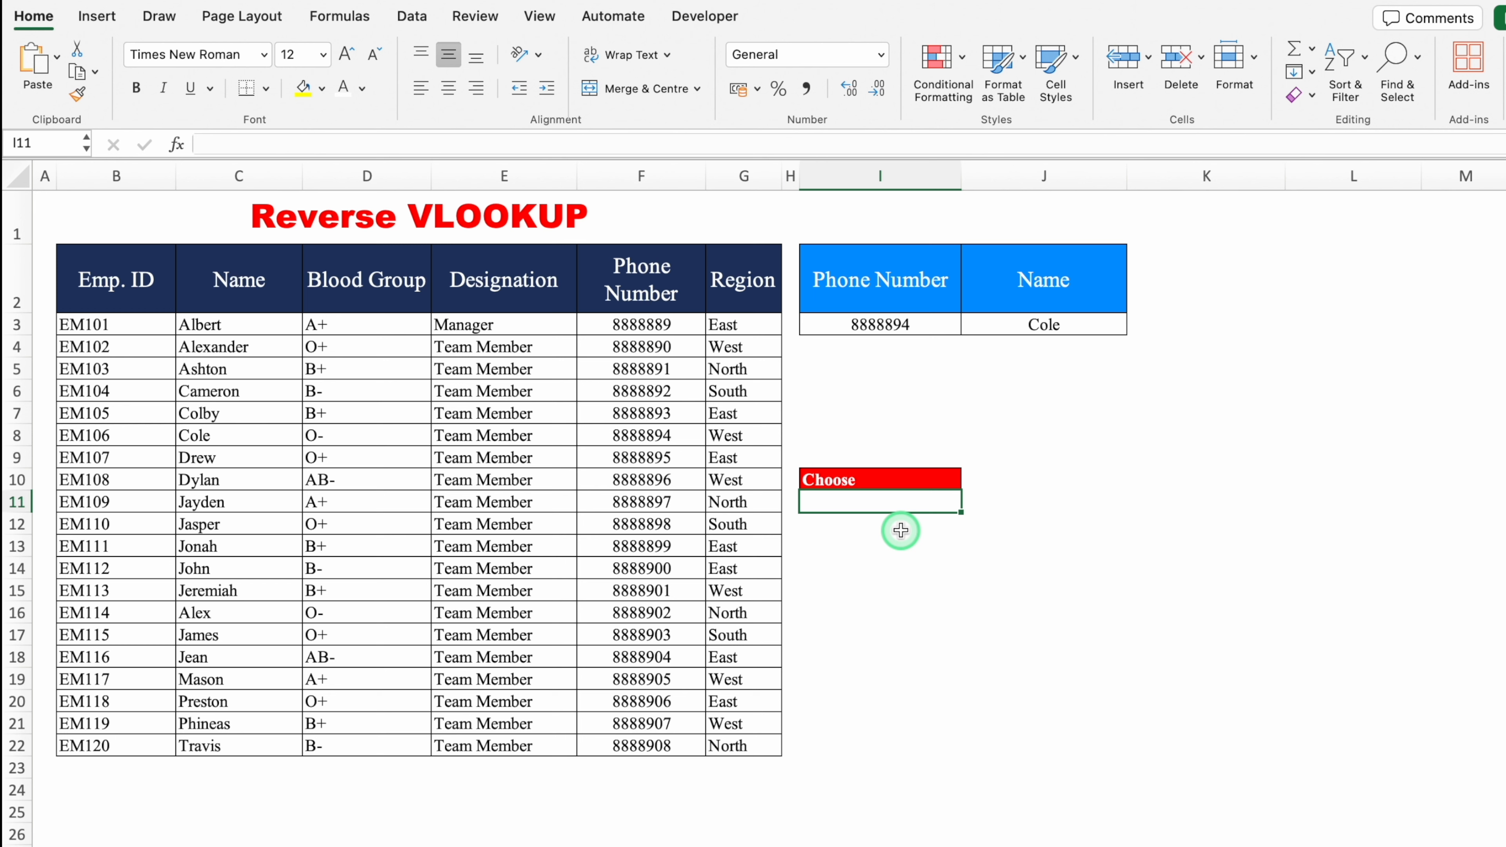
pyautogui.write('=CH')
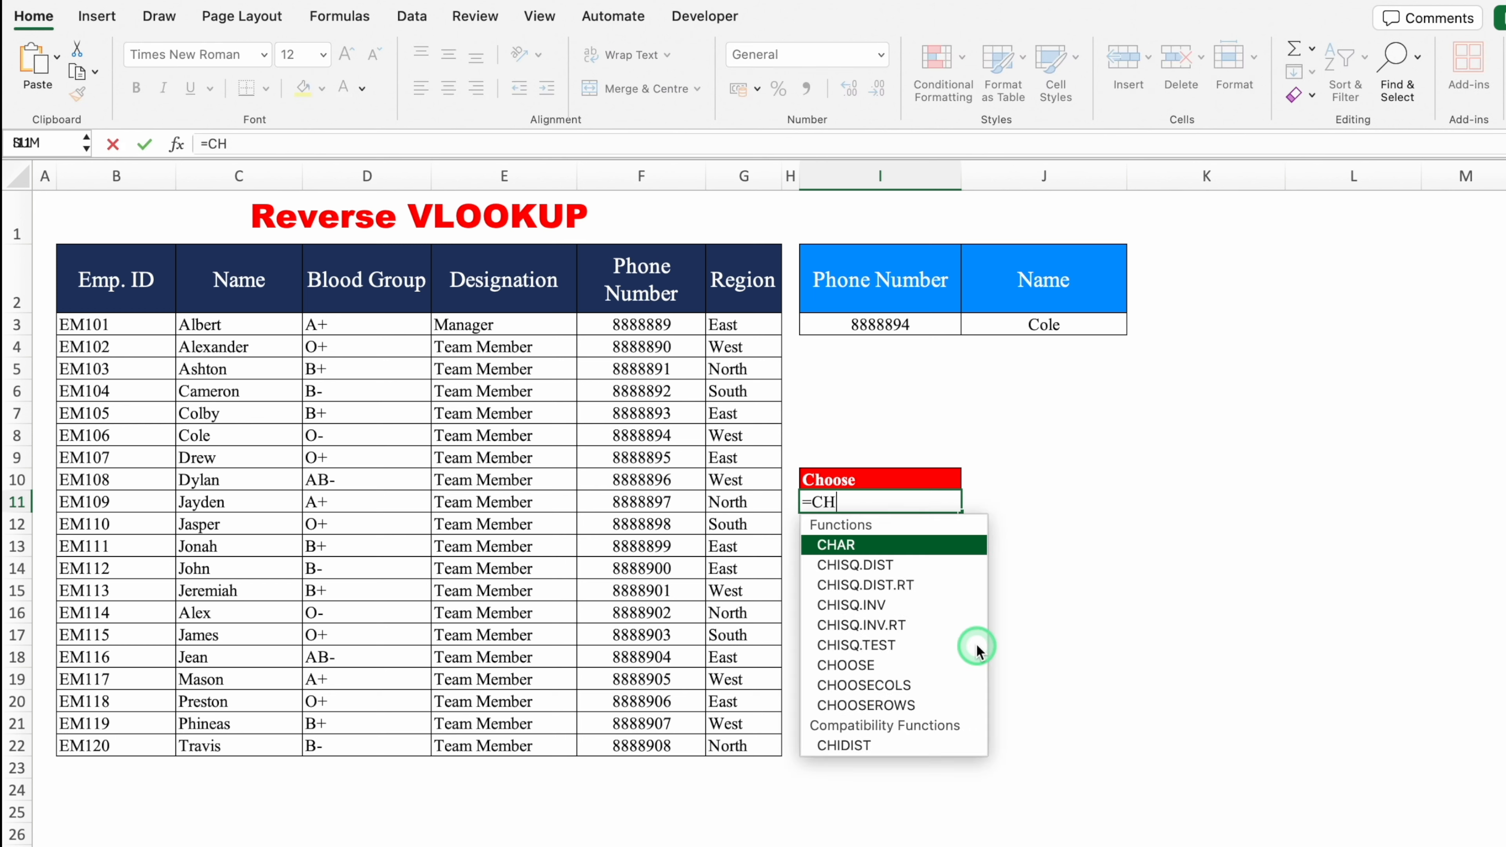
pyautogui.doubleClick(947, 660)
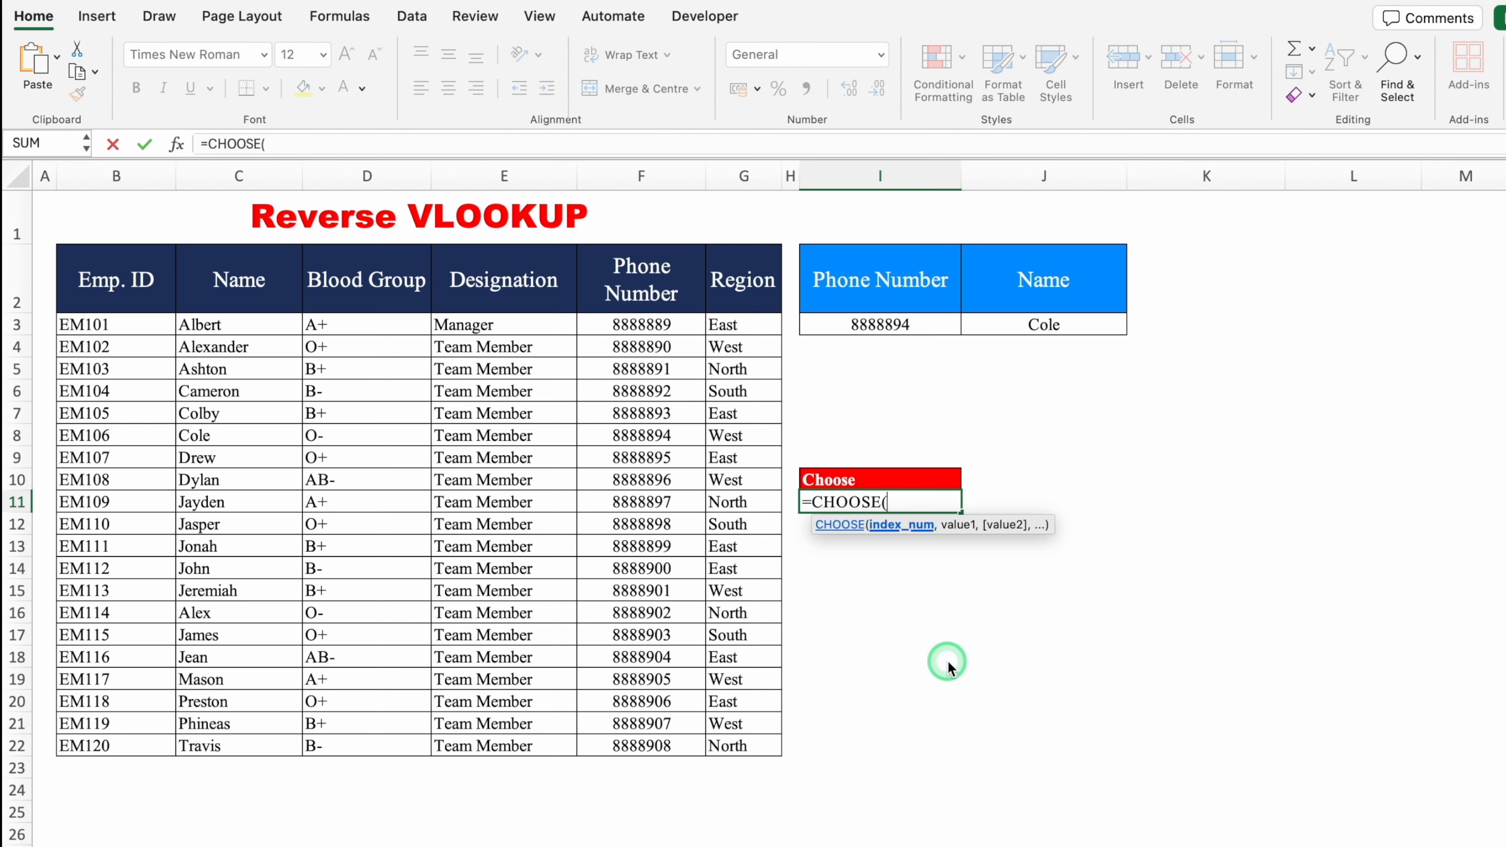
pyautogui.write('{')
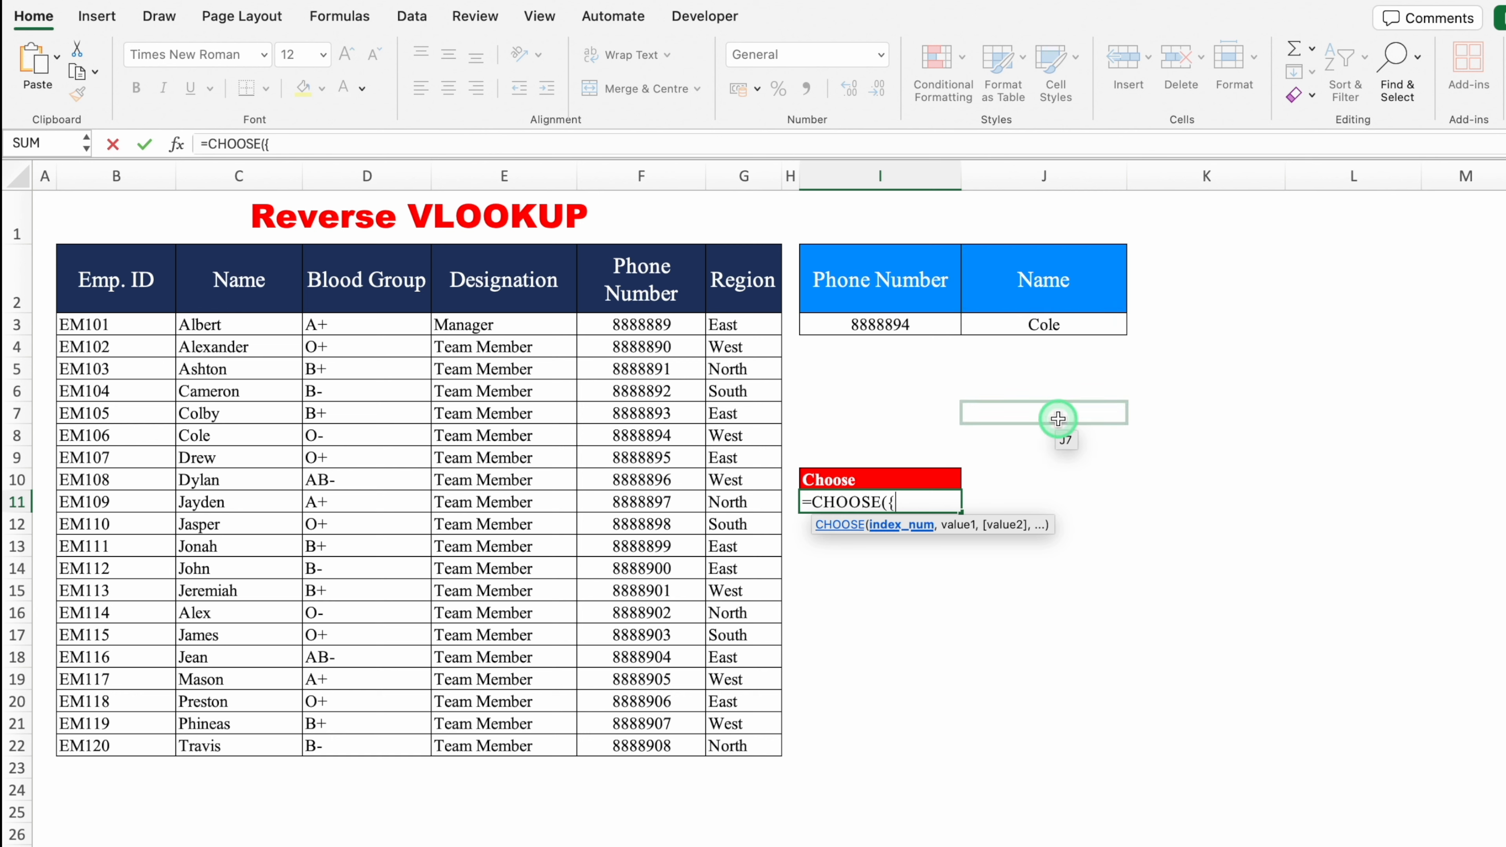
pyautogui.write('1,2')
pyautogui.write('}')
pyautogui.write(',')
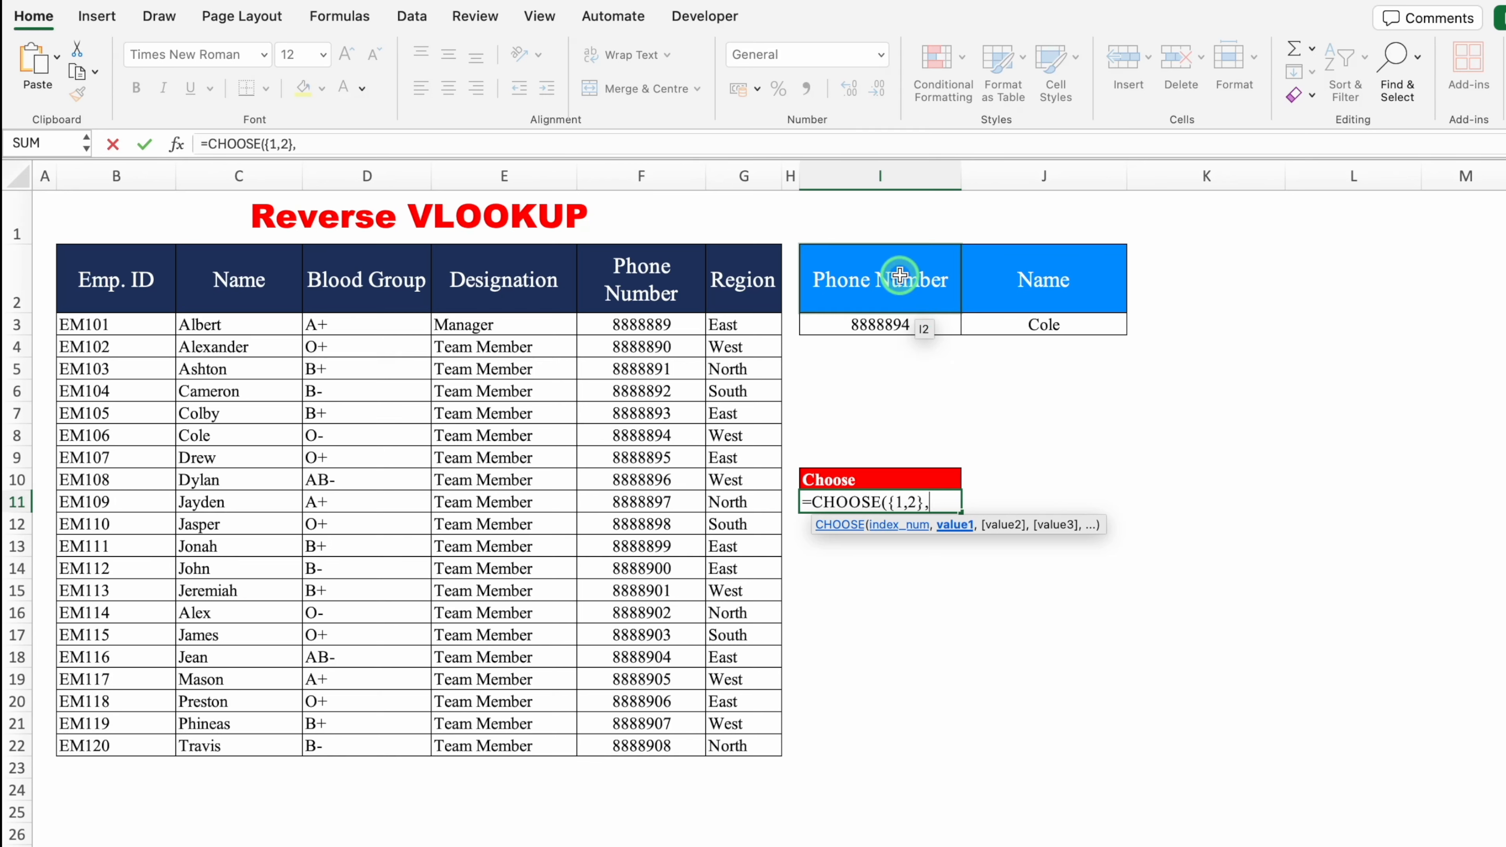
# Complete the I11 CHOOSE formula with F2:F22 as the first value and C2:C22 as the second.
pyautogui.moveTo(672, 327); pyautogui.dragTo(695, 750)
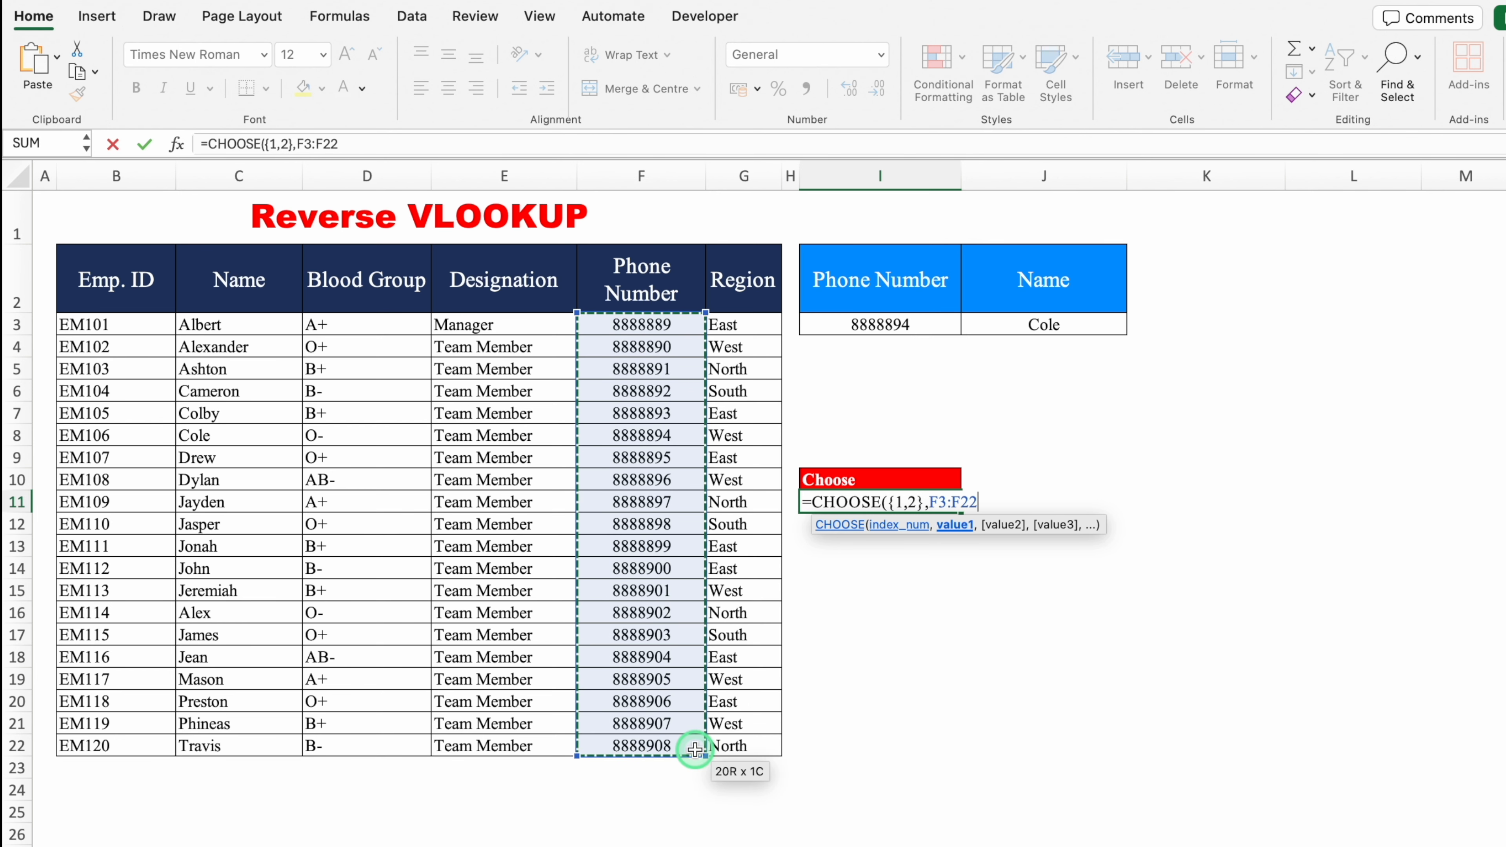
pyautogui.click(635, 260)
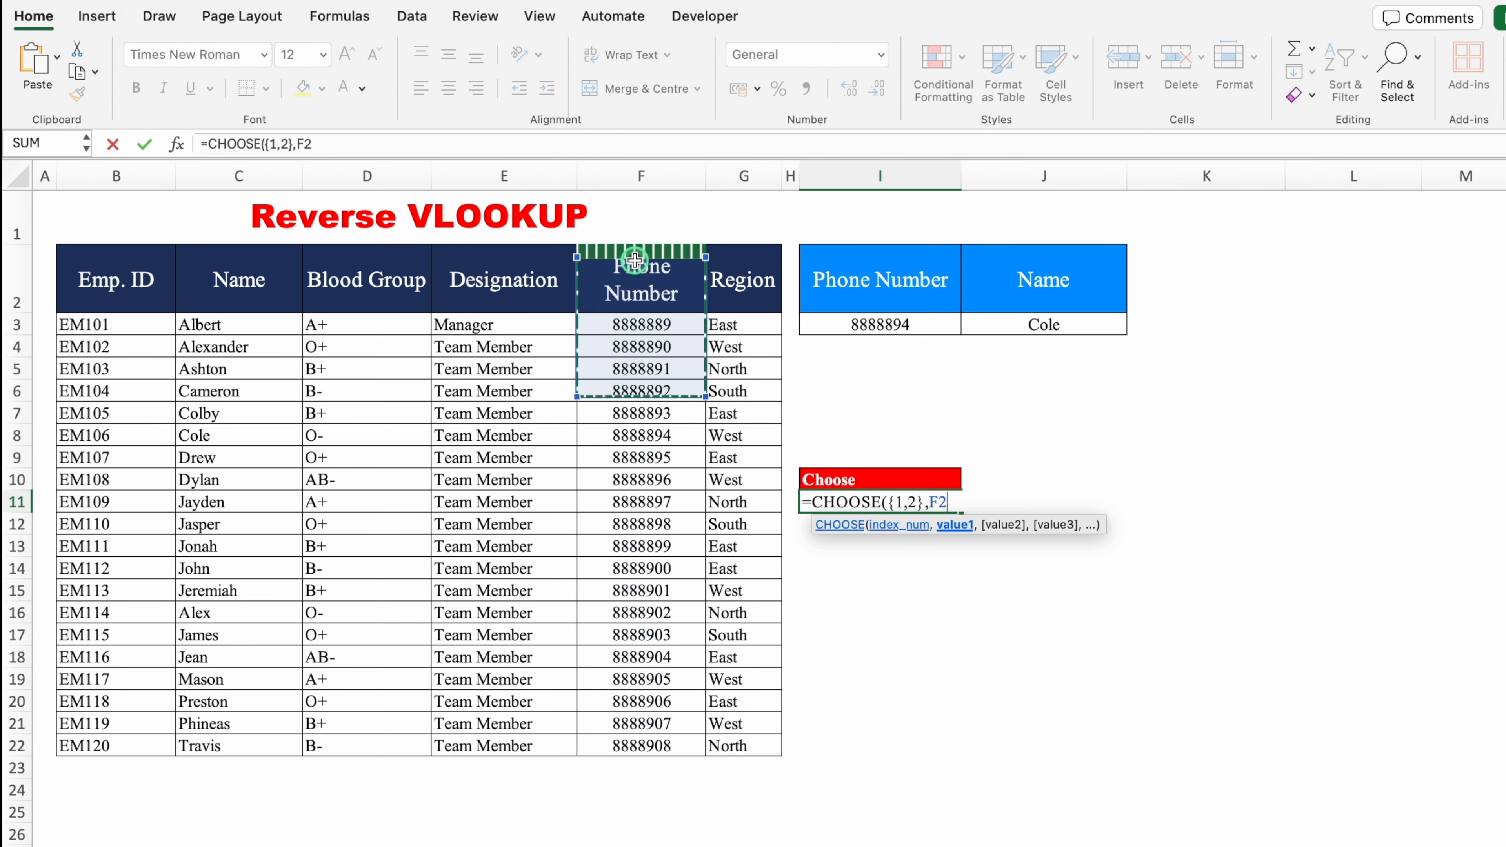
pyautogui.moveTo(634, 260); pyautogui.dragTo(667, 752)
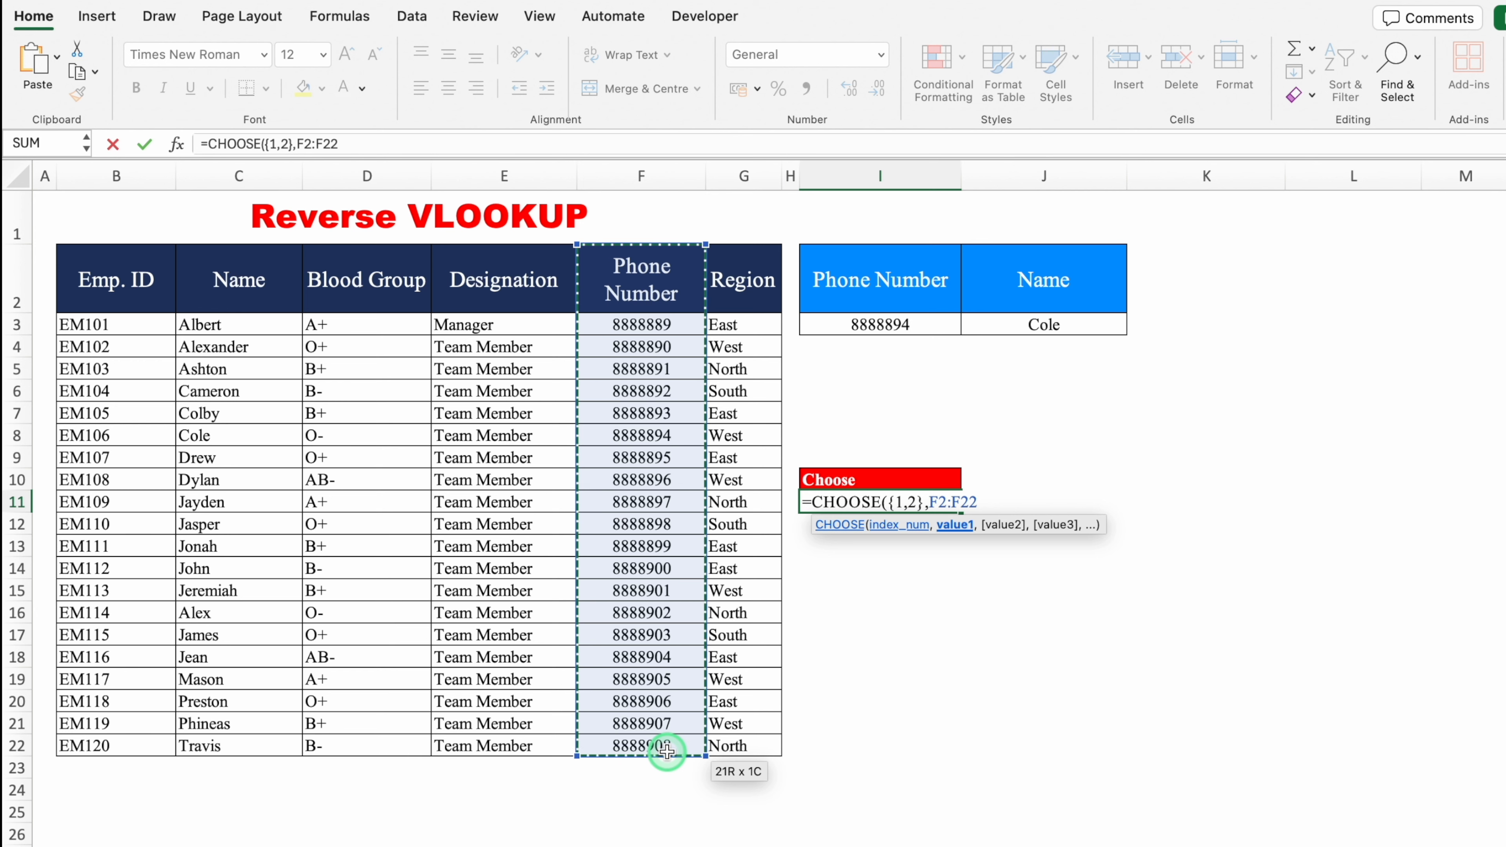
pyautogui.write(',')
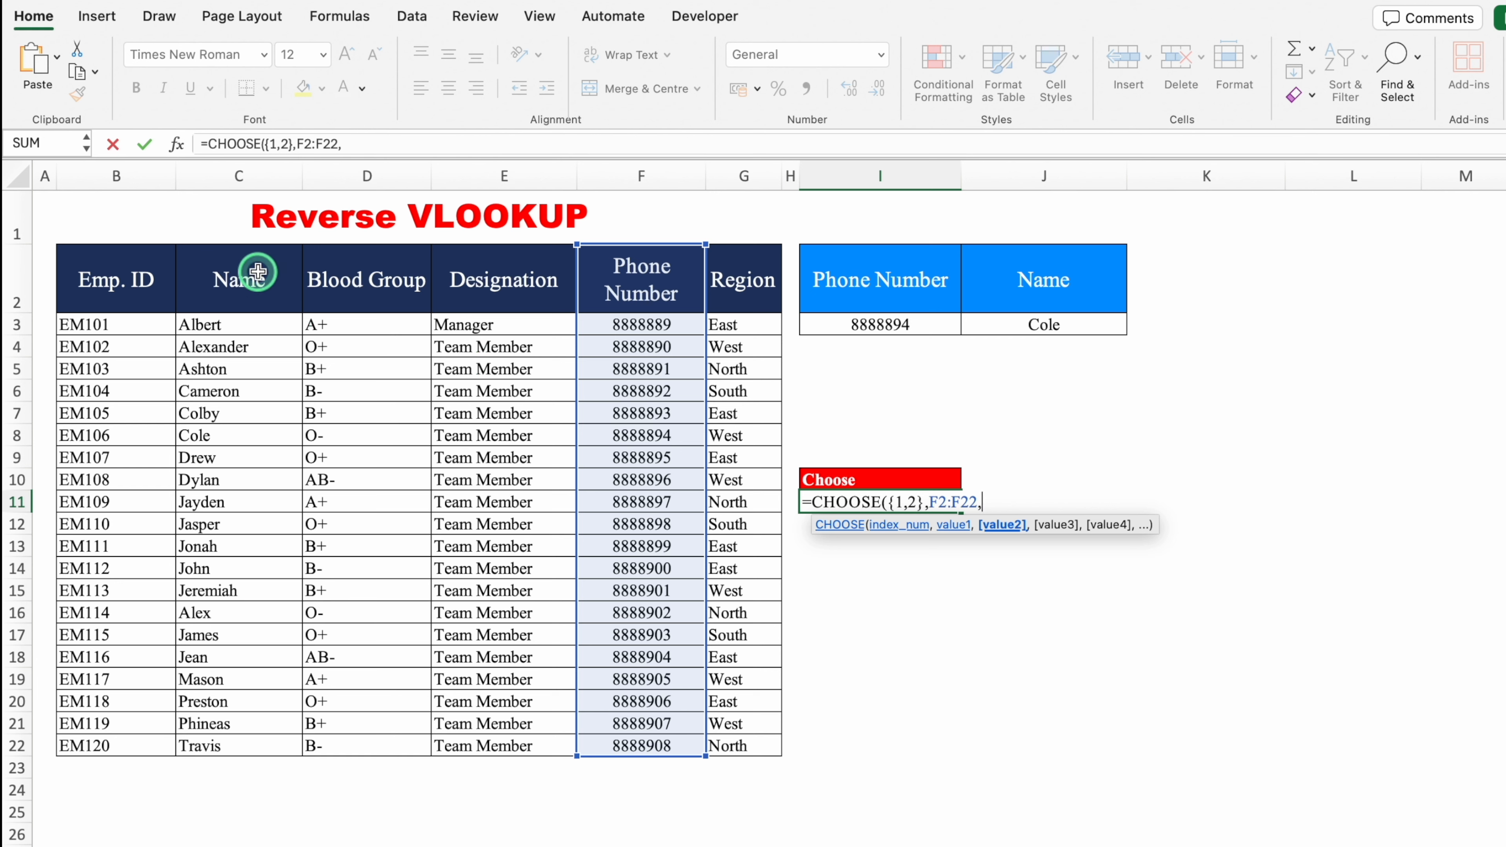
pyautogui.moveTo(258, 272); pyautogui.dragTo(262, 747)
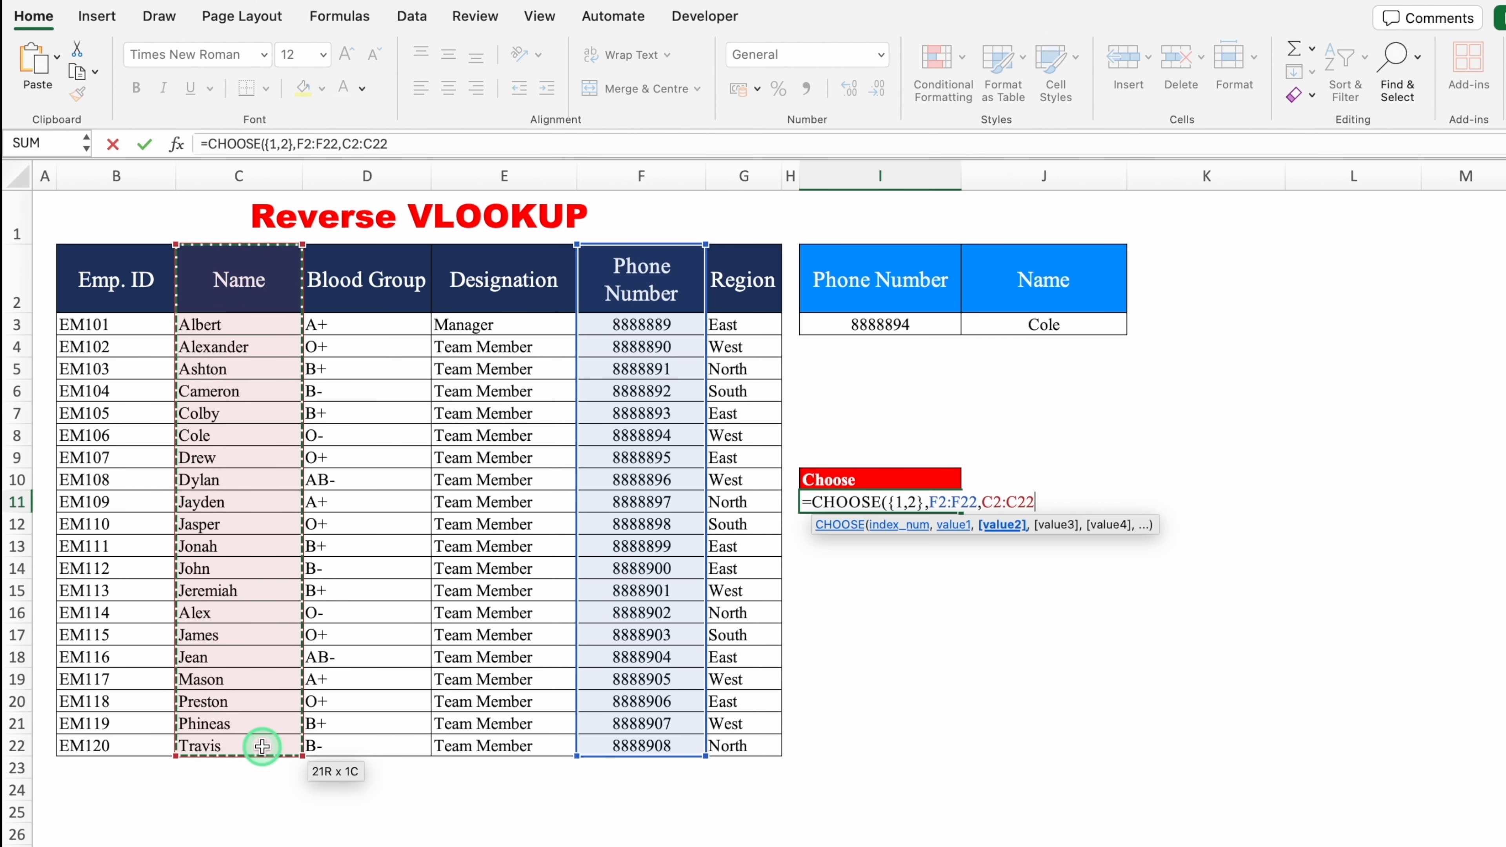
pyautogui.write(')')
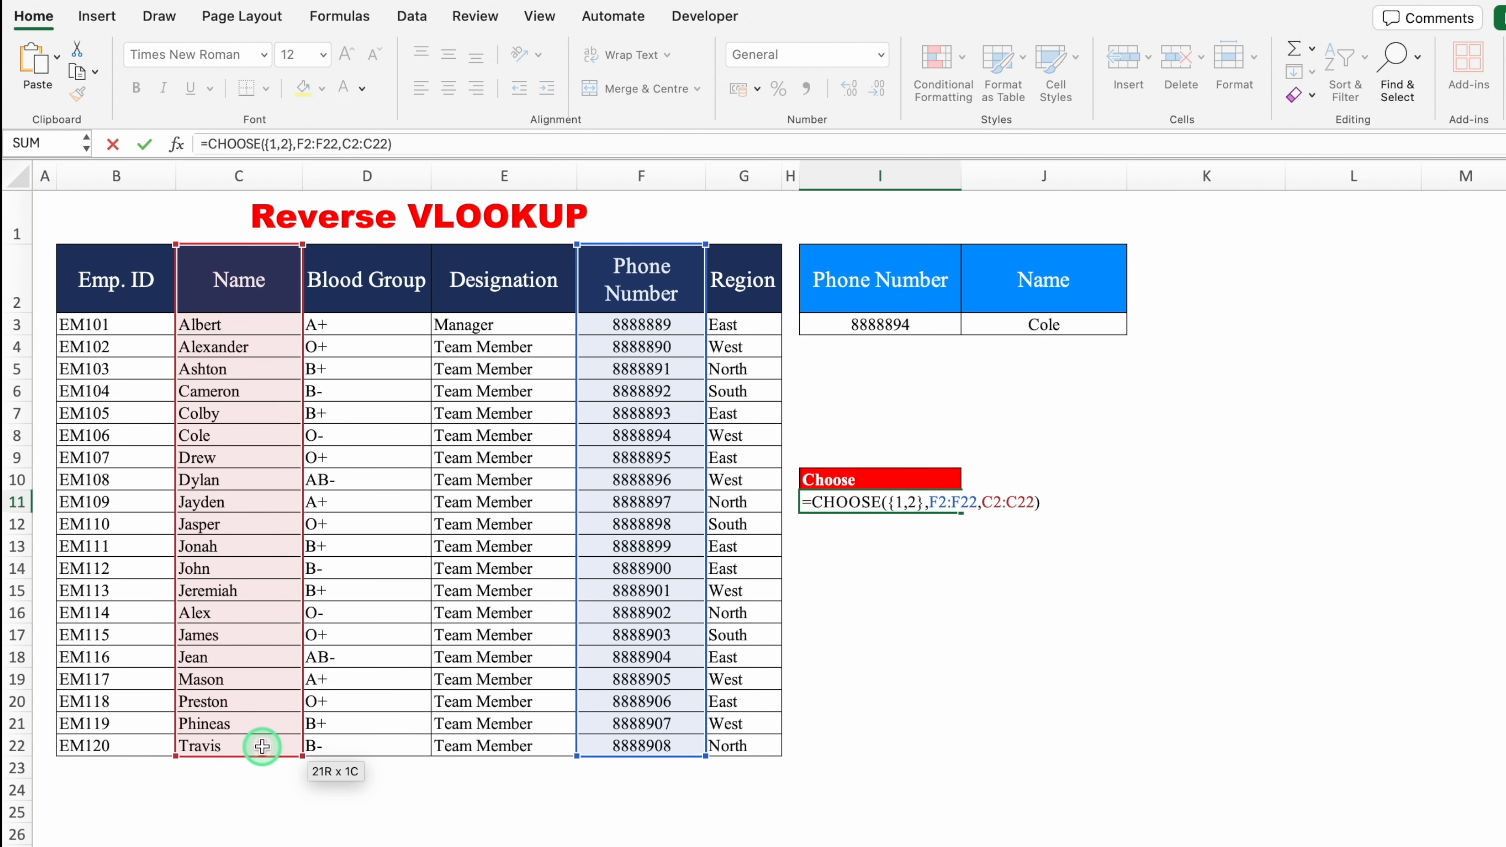
pyautogui.press('Return')
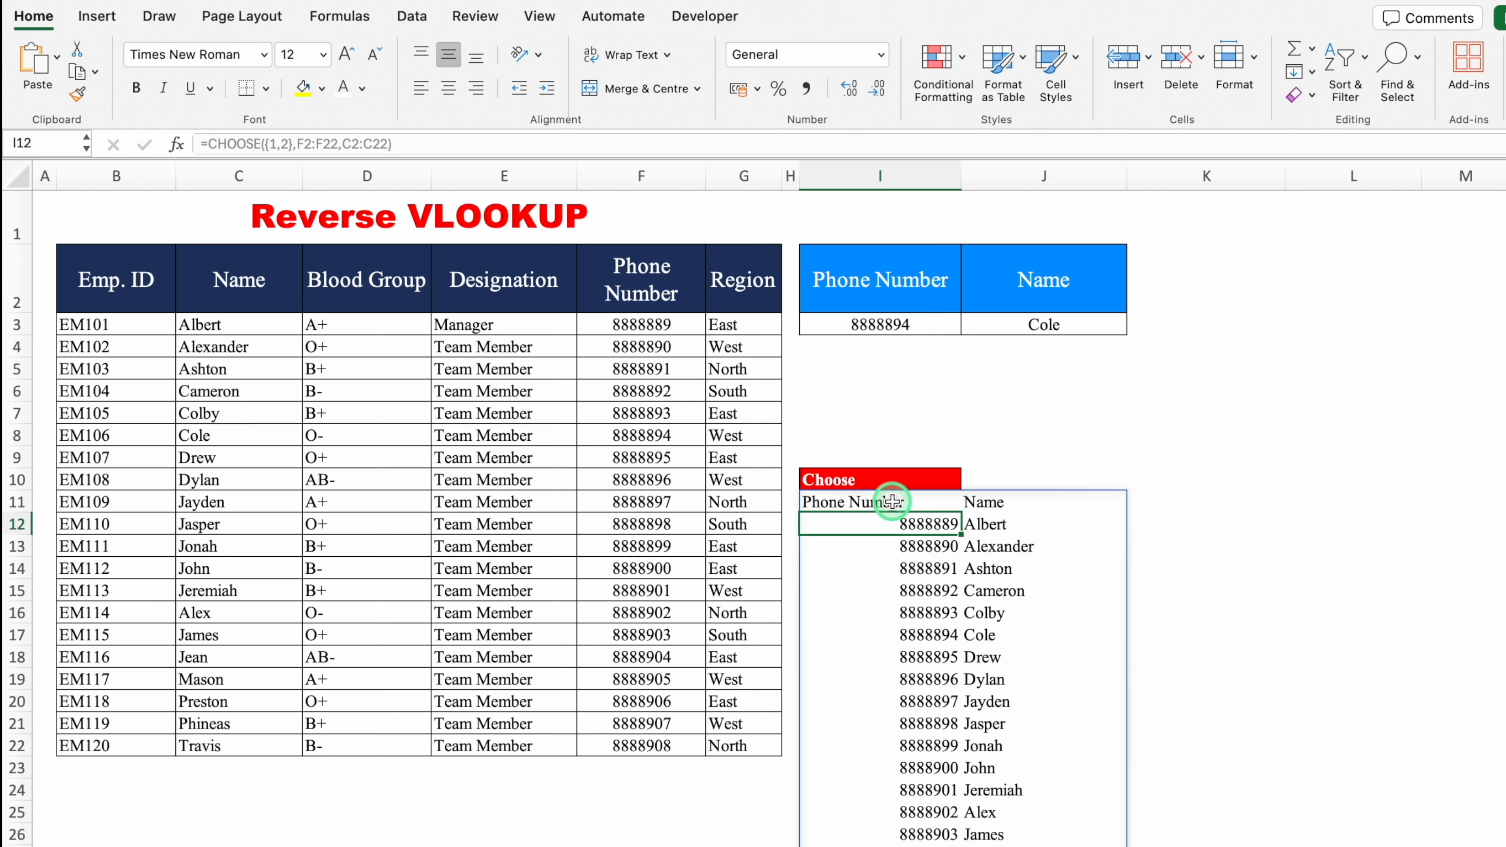
# Clear J3 under the Name header and start a VLOOKUP there with I3 as the lookup value.
pyautogui.moveTo(880, 502); pyautogui.dragTo(989, 503)
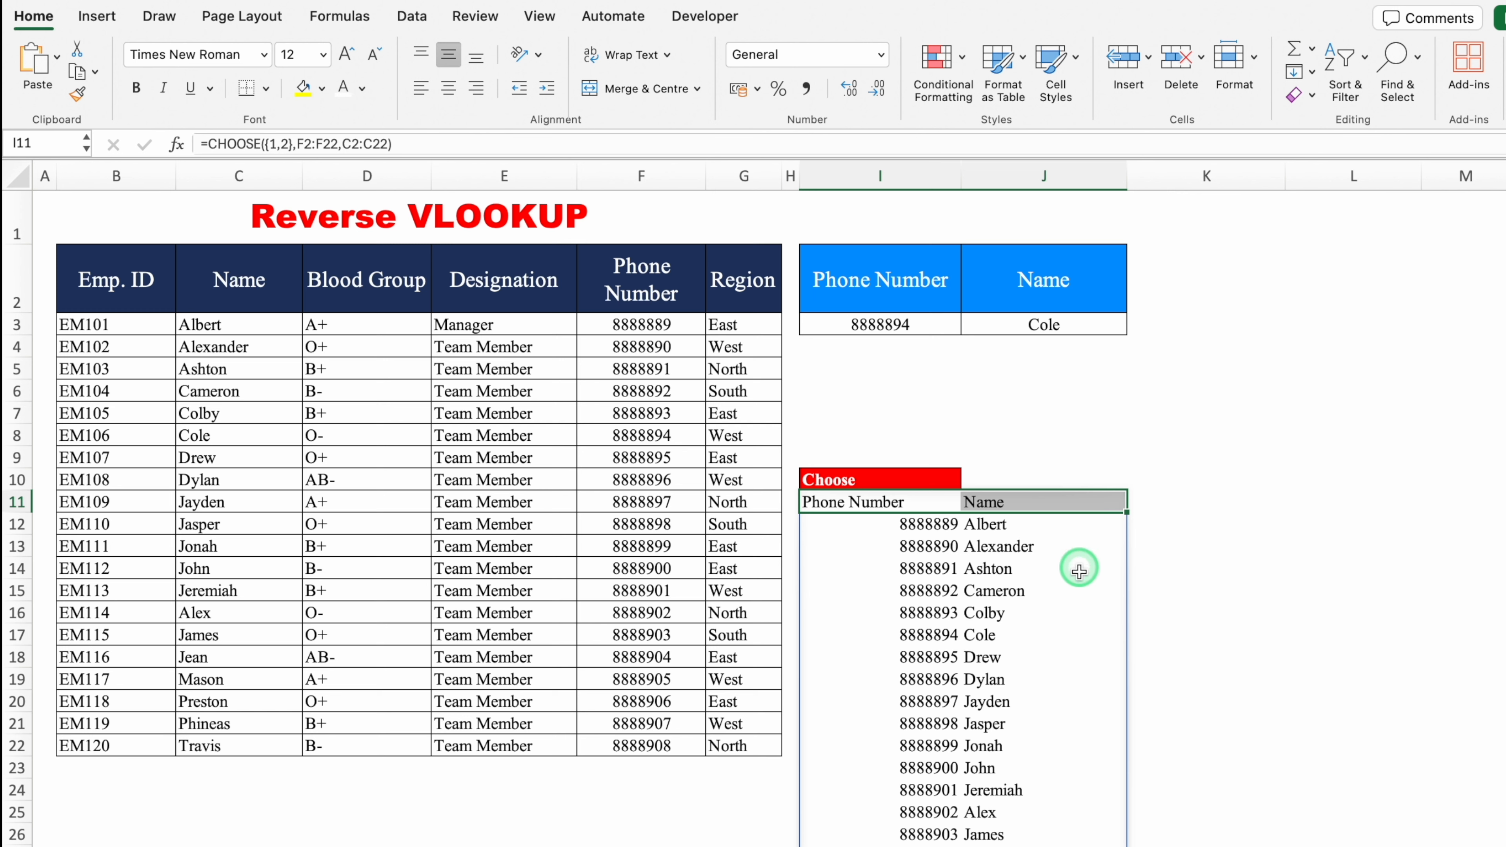
pyautogui.click(930, 319)
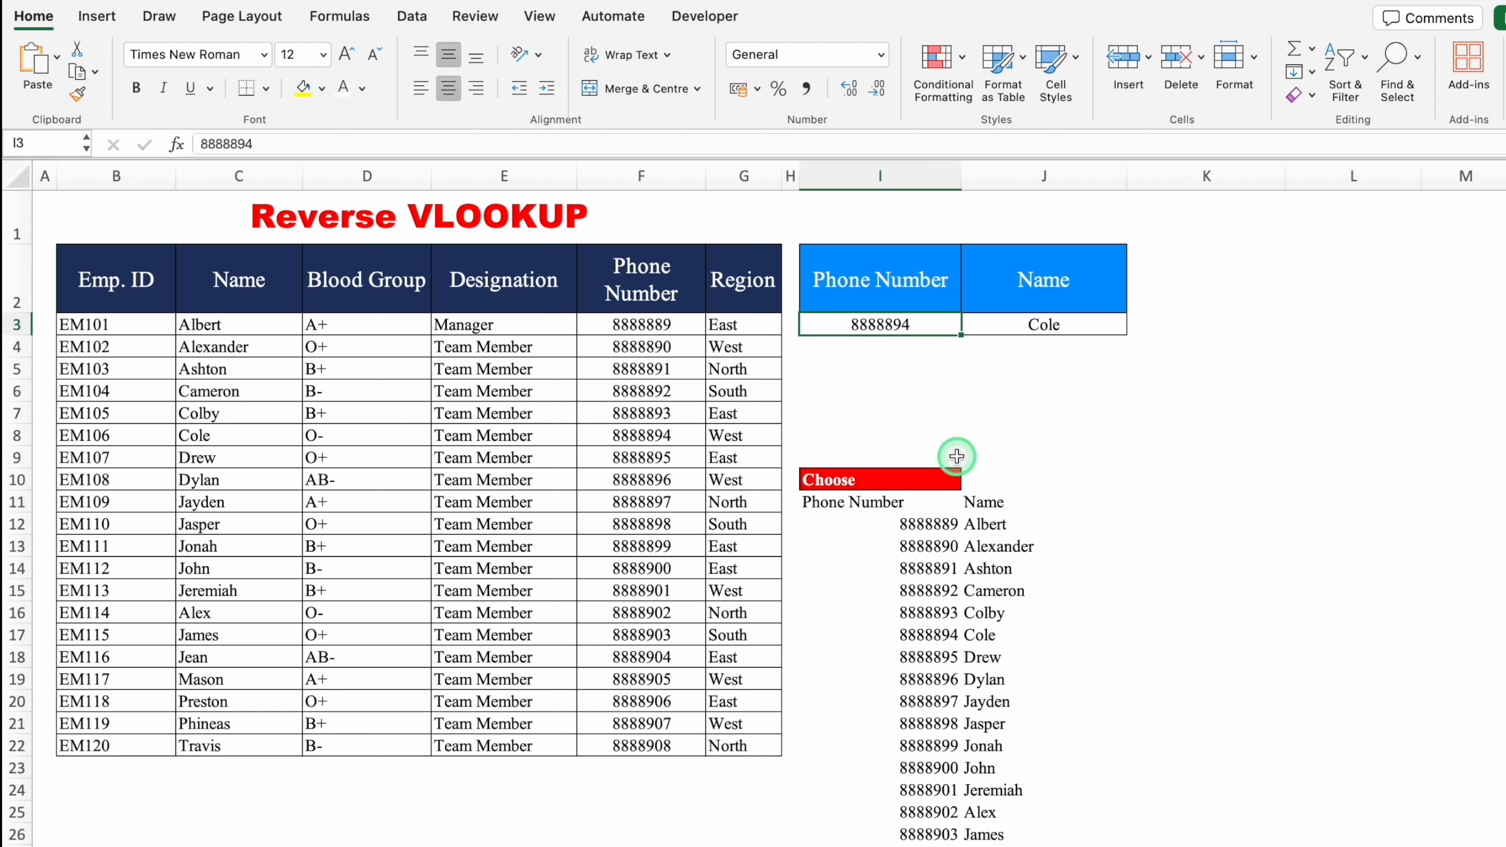
pyautogui.click(1025, 323)
pyautogui.press('Delete')
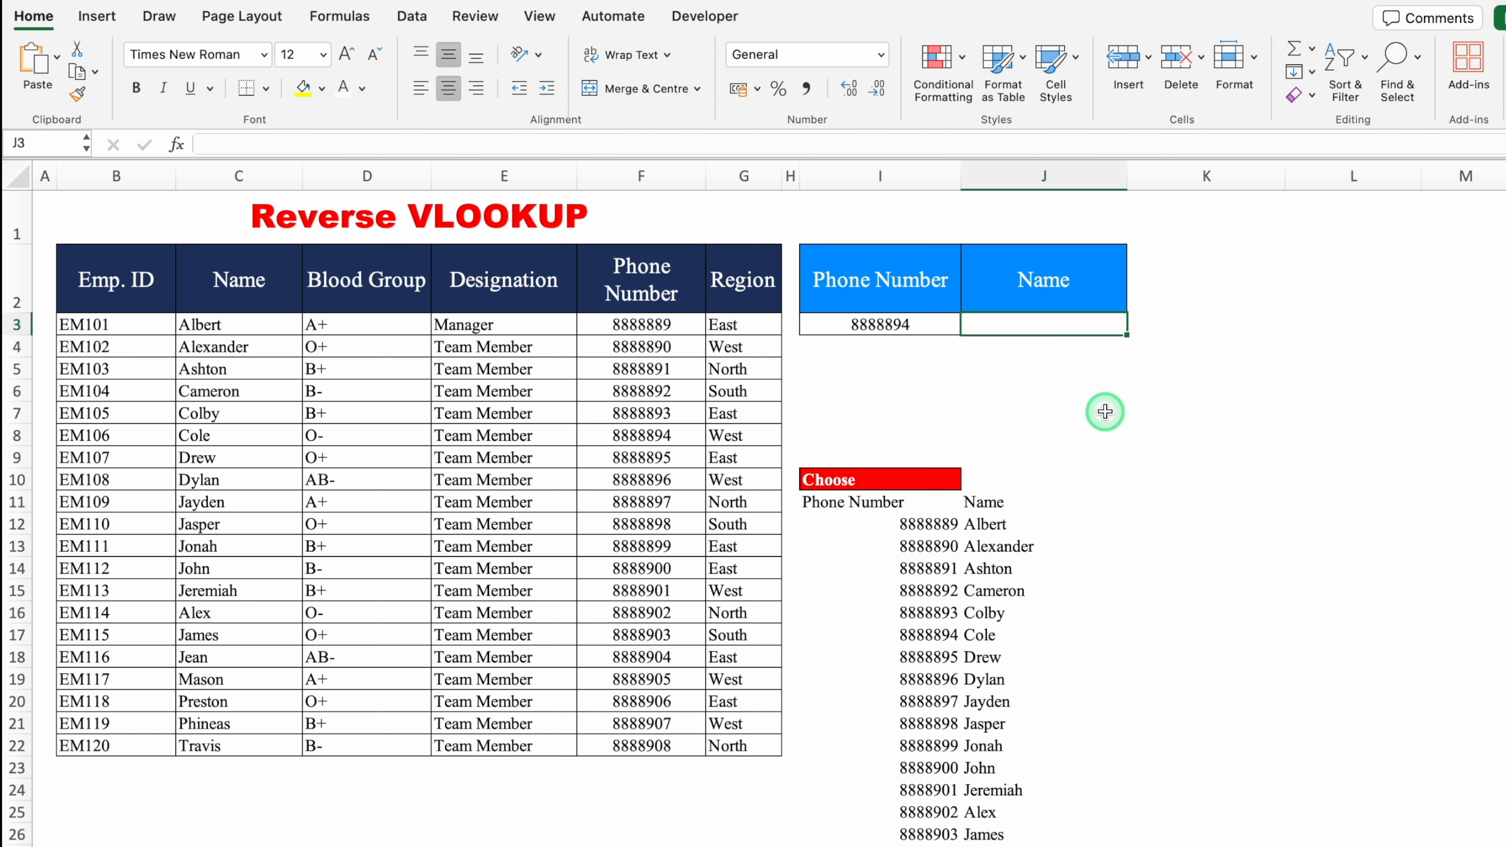
pyautogui.write('=')
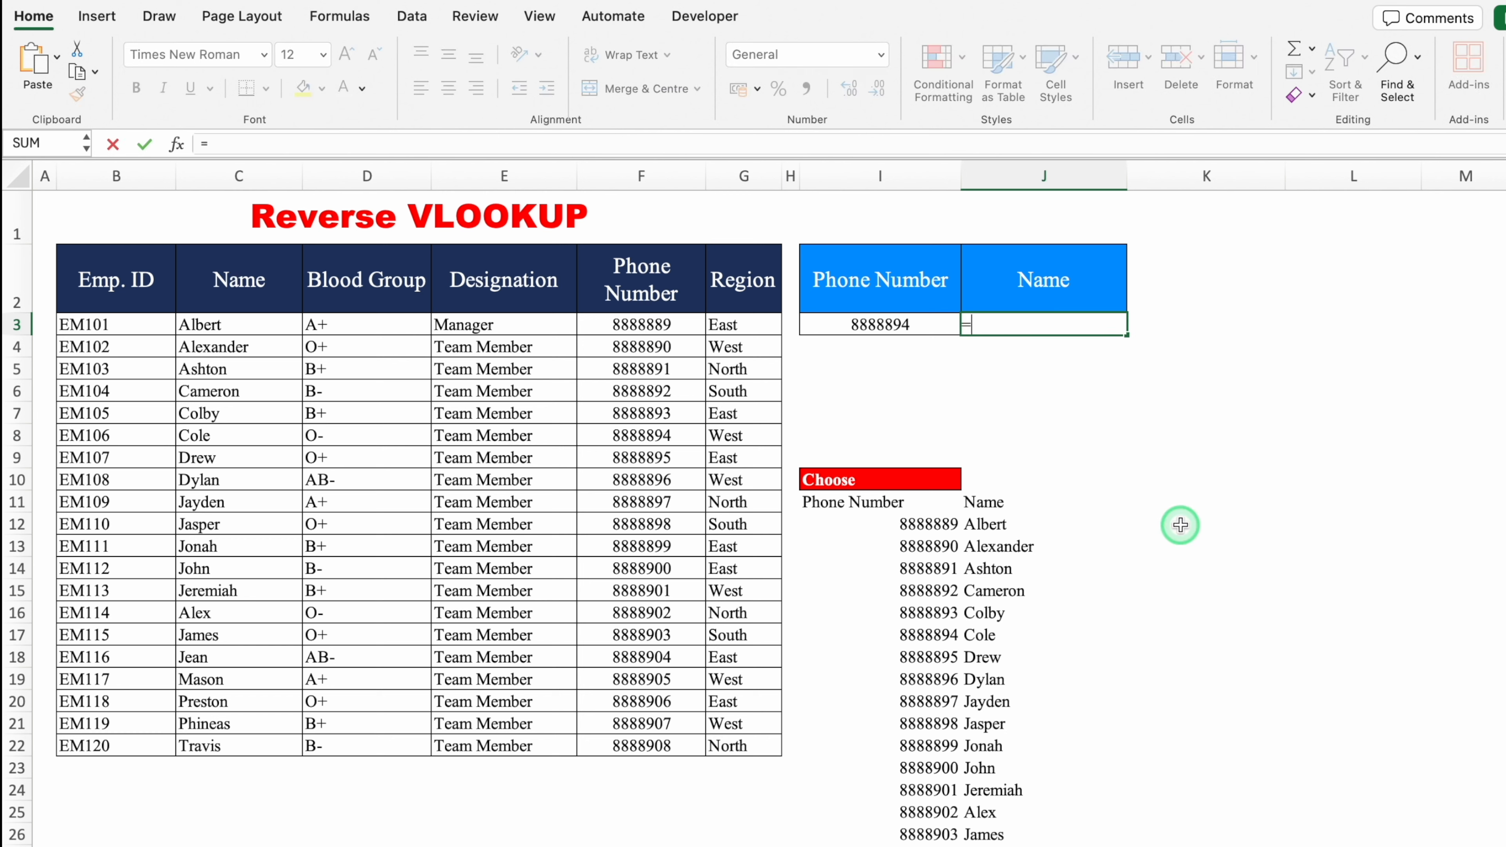
pyautogui.write('VL')
pyautogui.doubleClick(1015, 368)
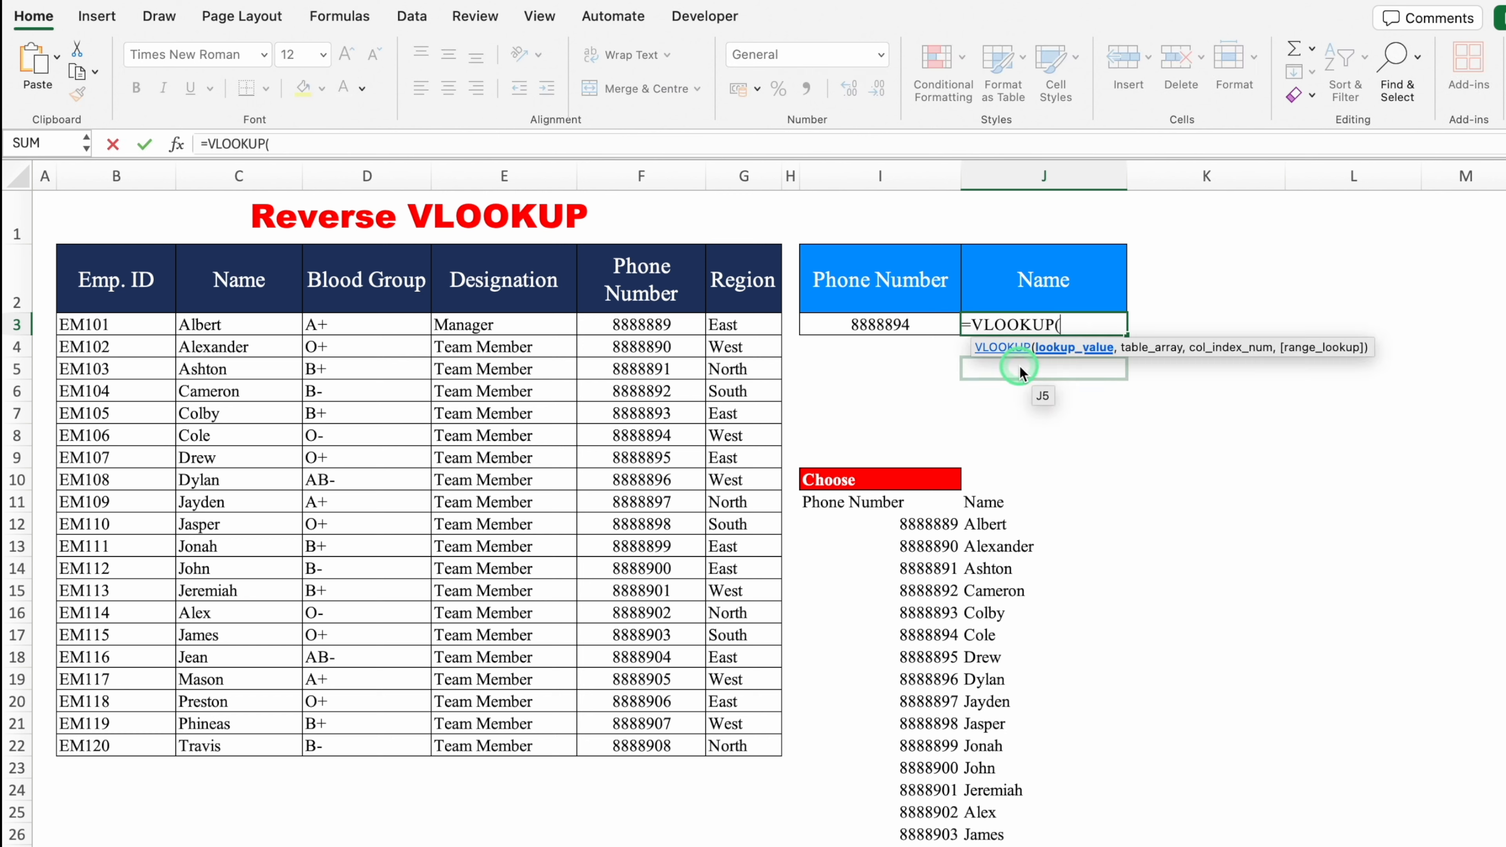
pyautogui.click(897, 320)
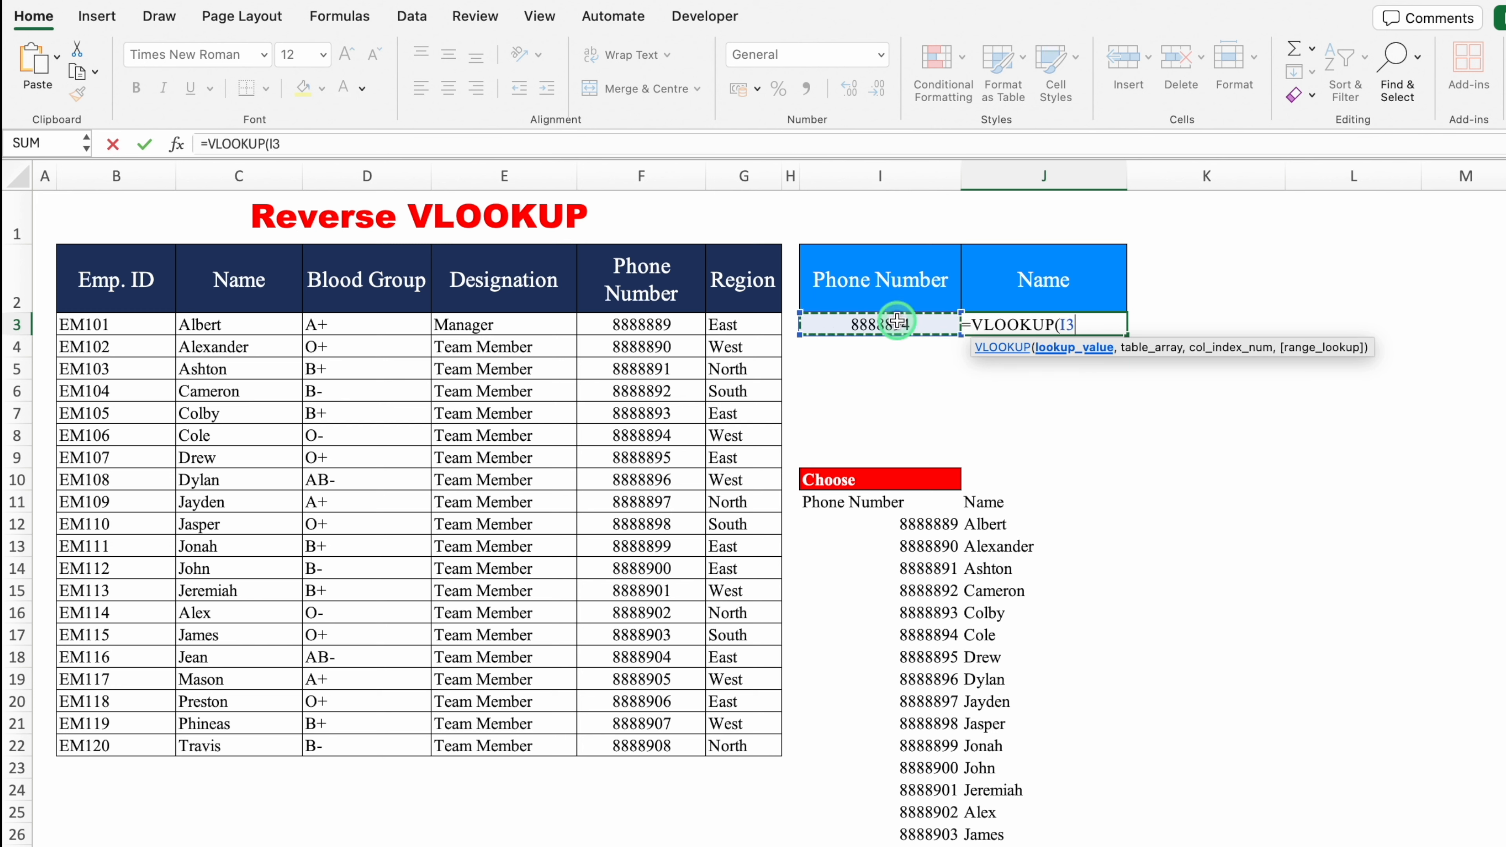
pyautogui.write(',')
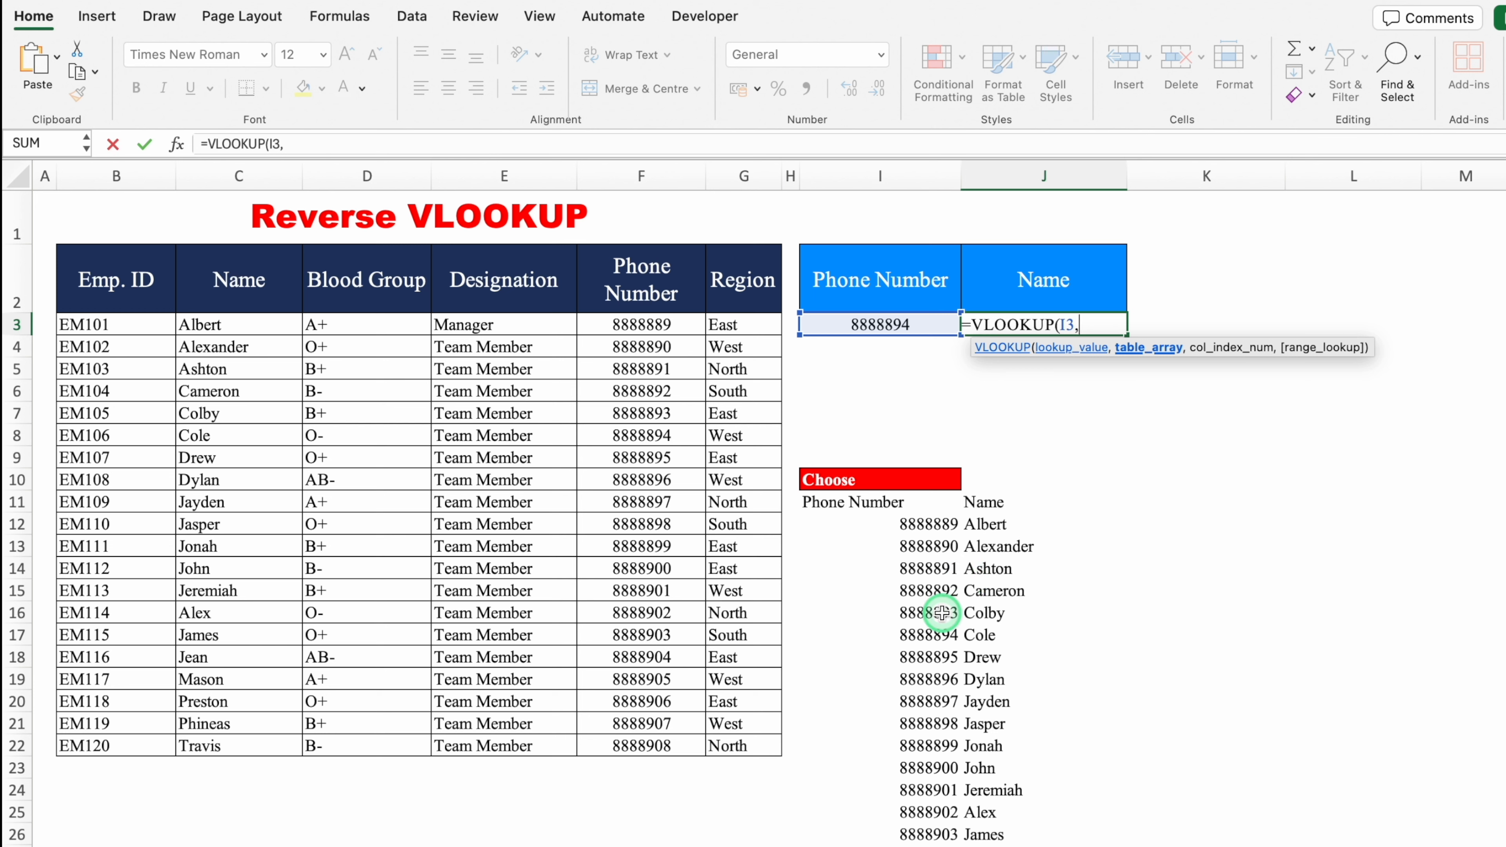
# Supply CHOOSE({1,2},F3:F22,C3:C22) as the table array of the J3 VLOOKUP and continue to the column index argument.
pyautogui.write('CH')
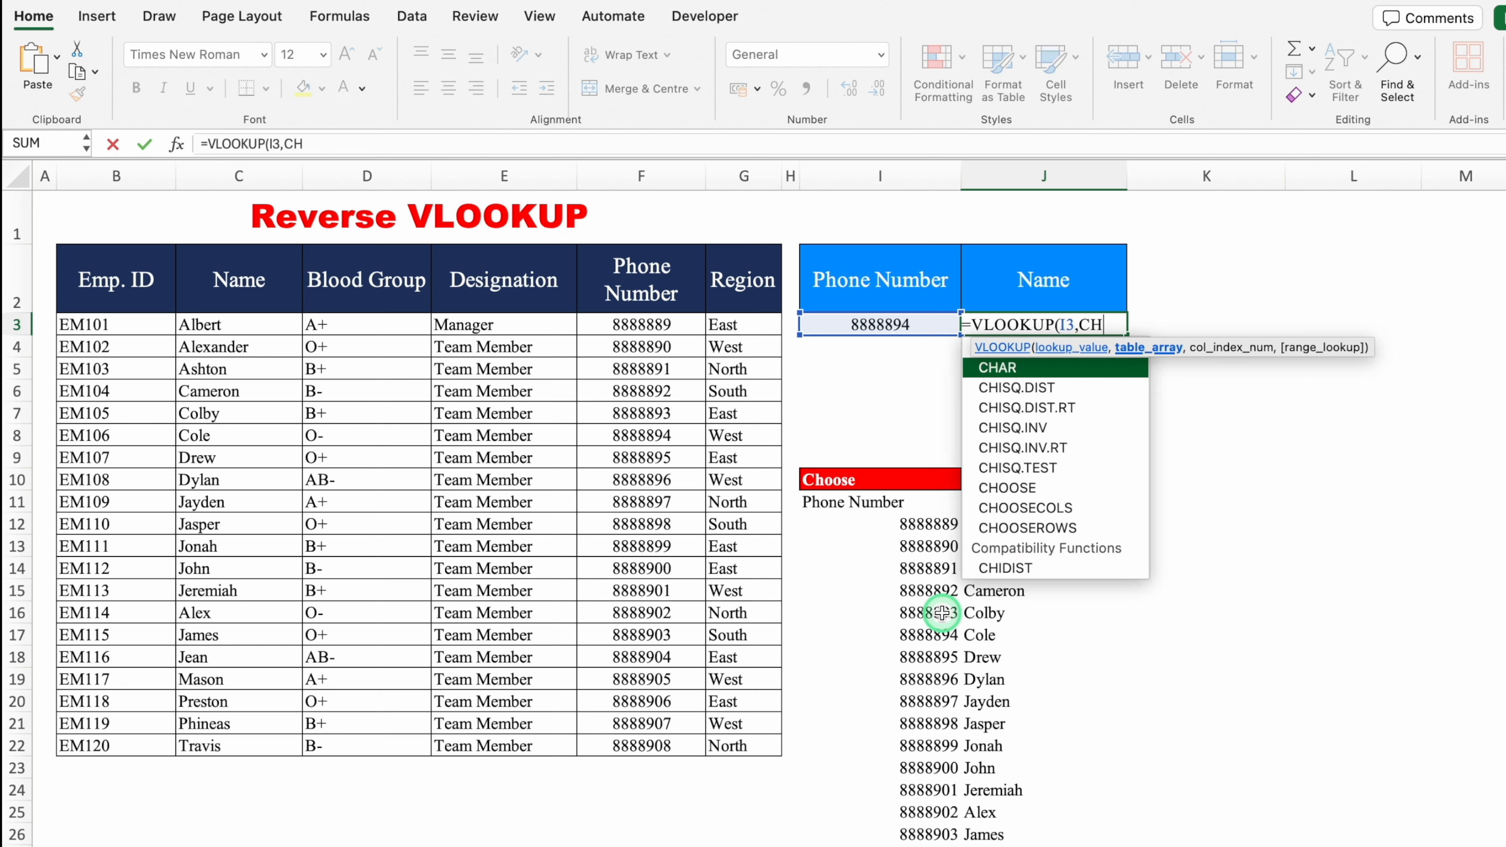
pyautogui.doubleClick(1106, 491)
pyautogui.write('{')
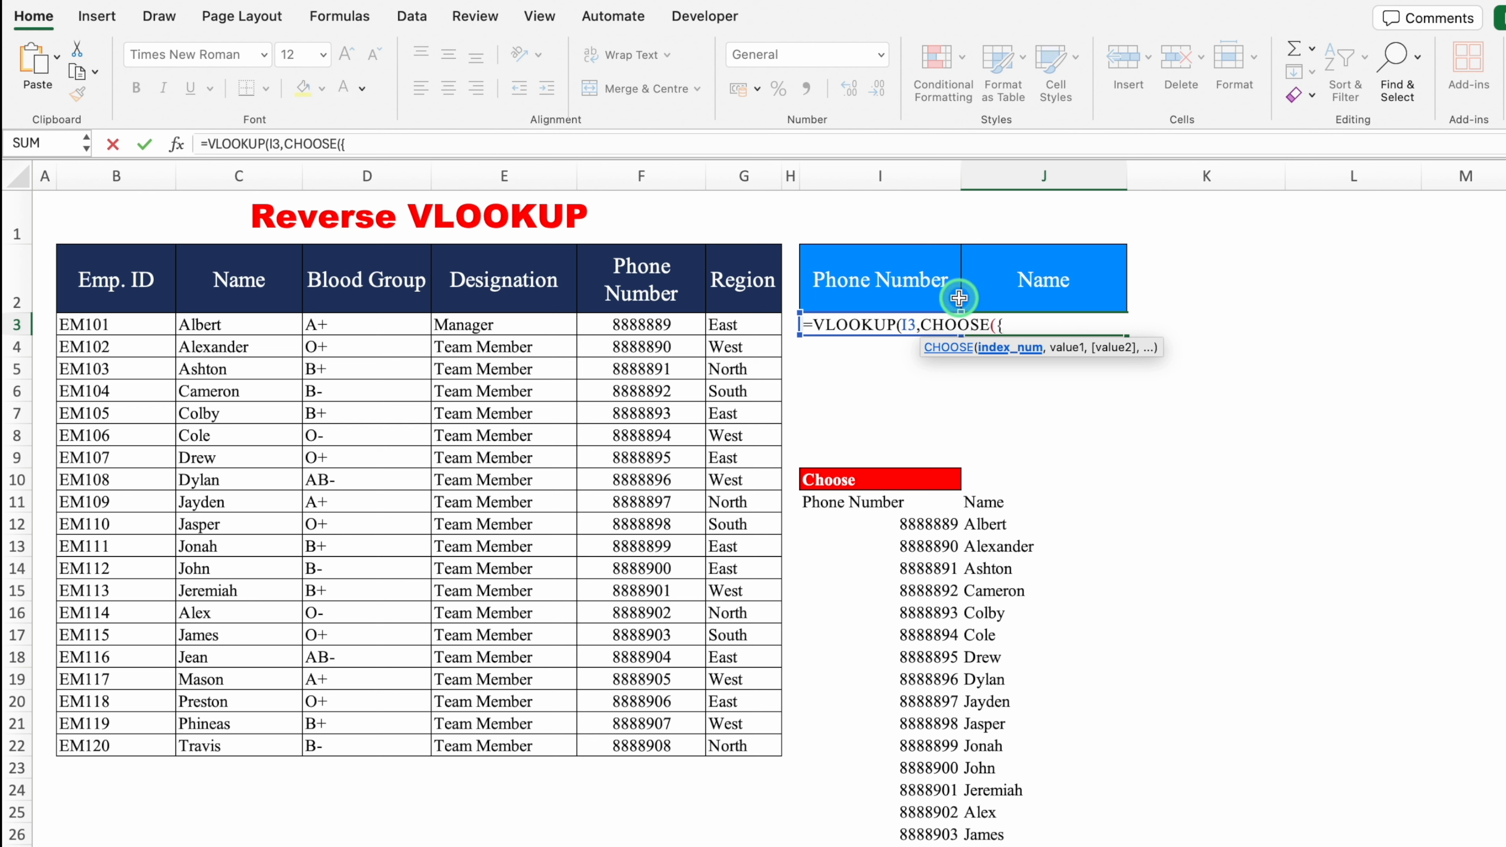
pyautogui.write('1,')
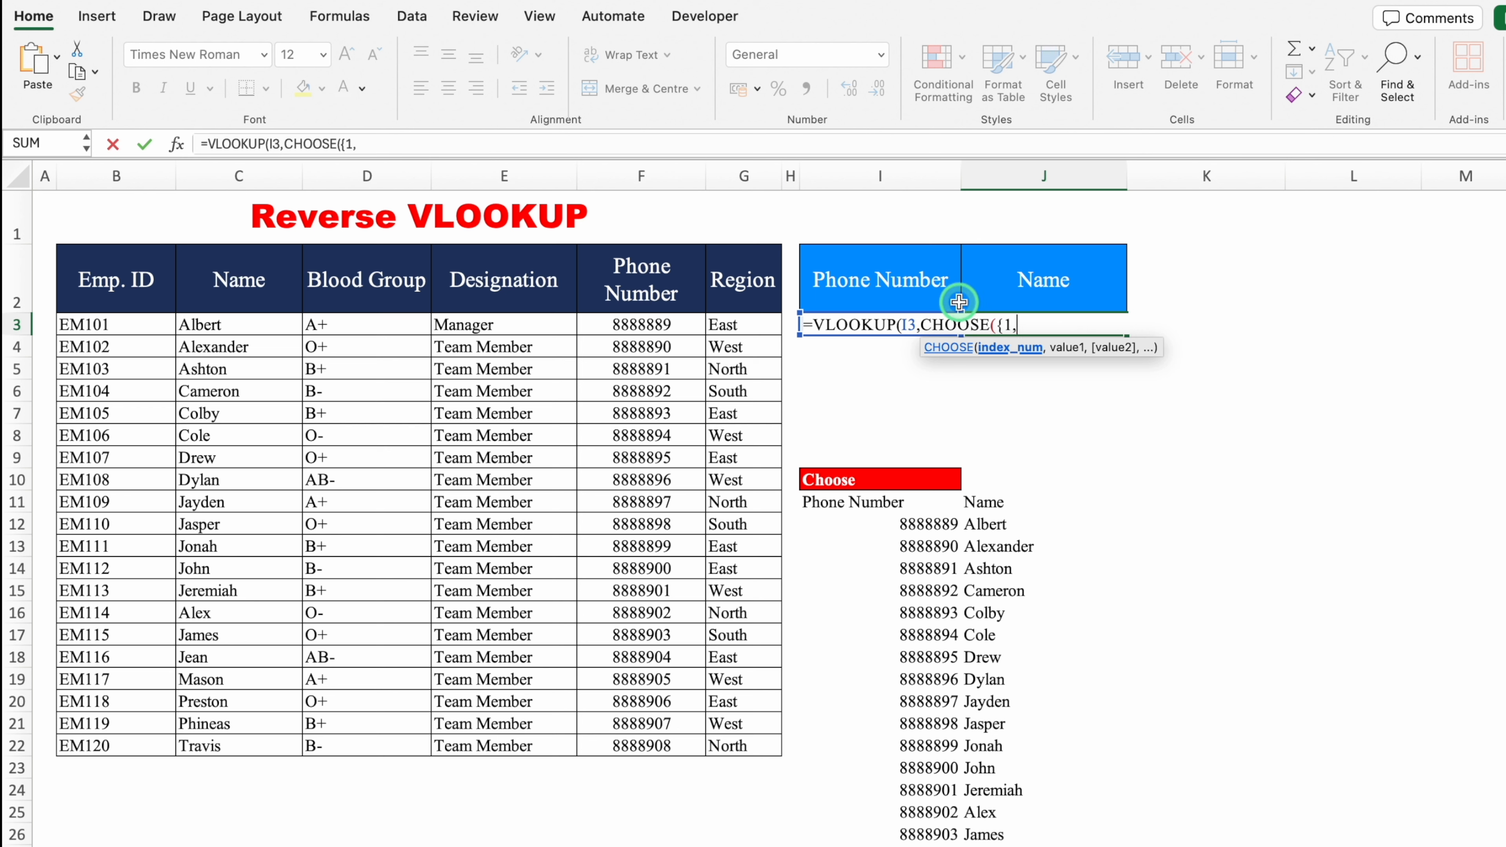
pyautogui.write('2},')
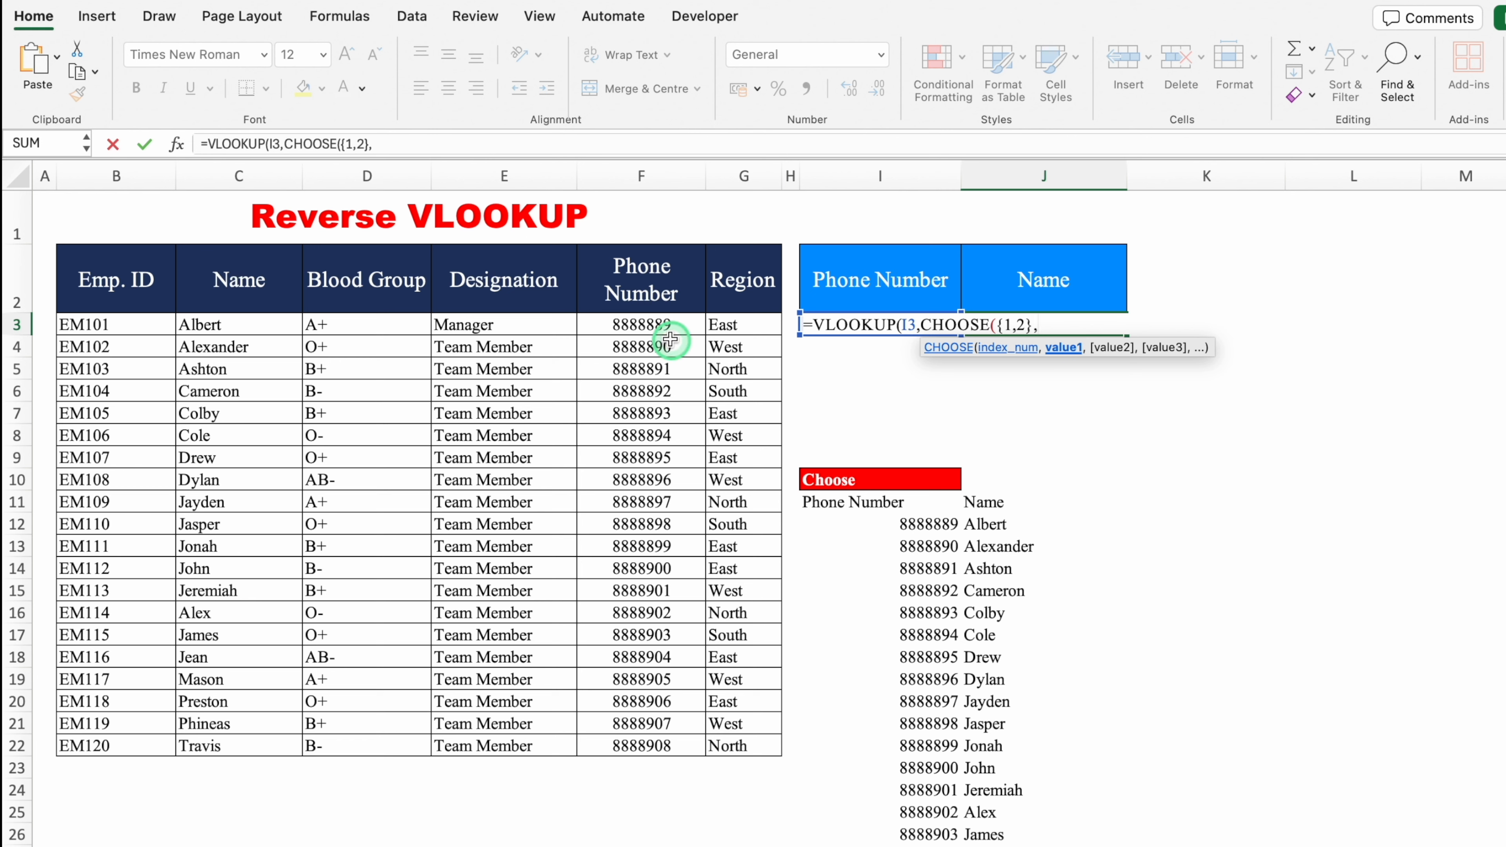
pyautogui.moveTo(672, 326); pyautogui.dragTo(672, 745)
pyautogui.write(',')
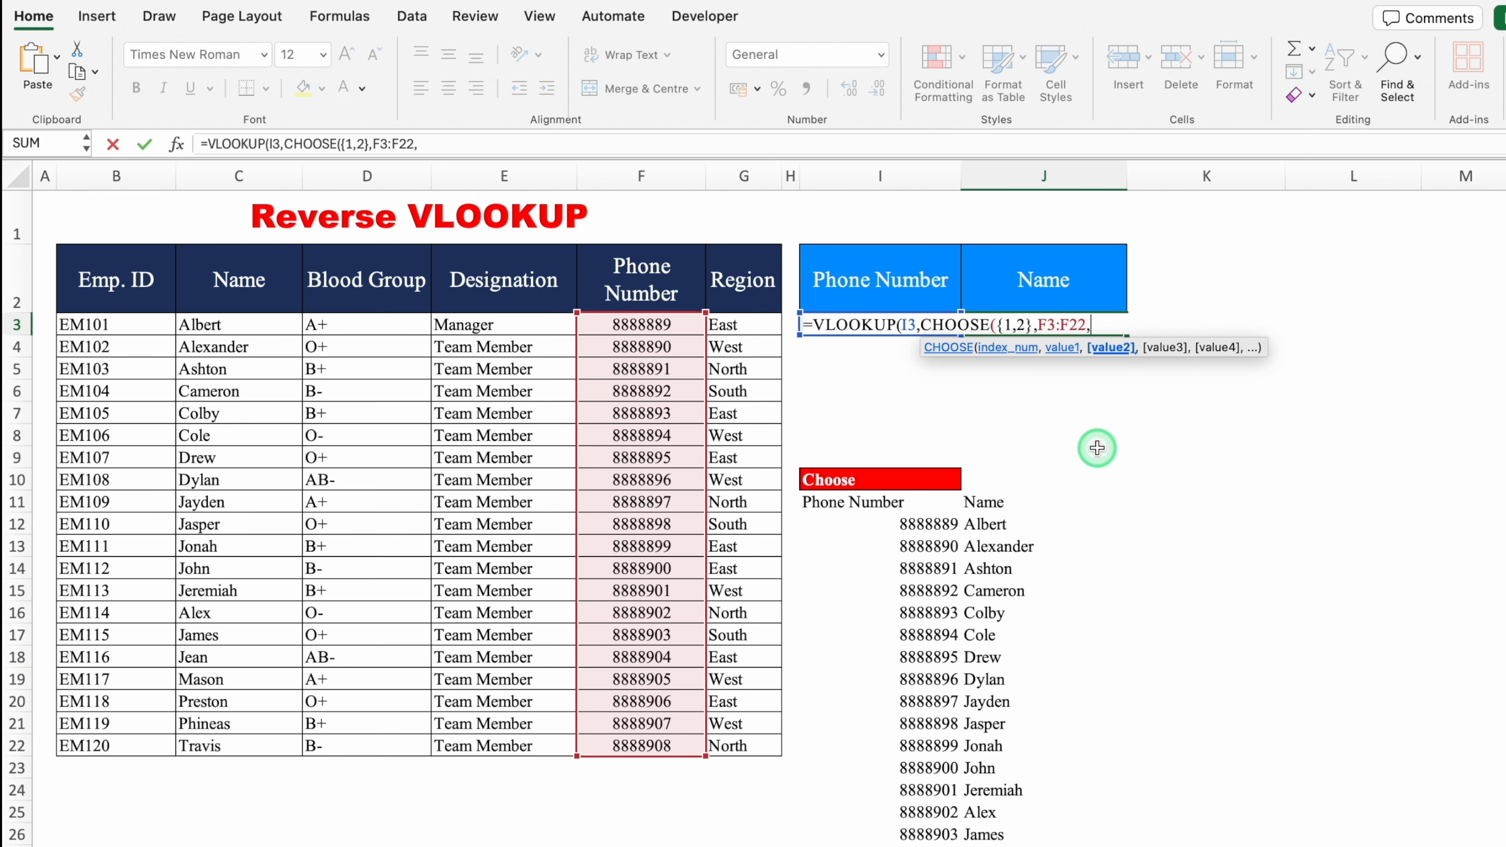
pyautogui.moveTo(226, 332); pyautogui.dragTo(256, 747)
pyautogui.write(')')
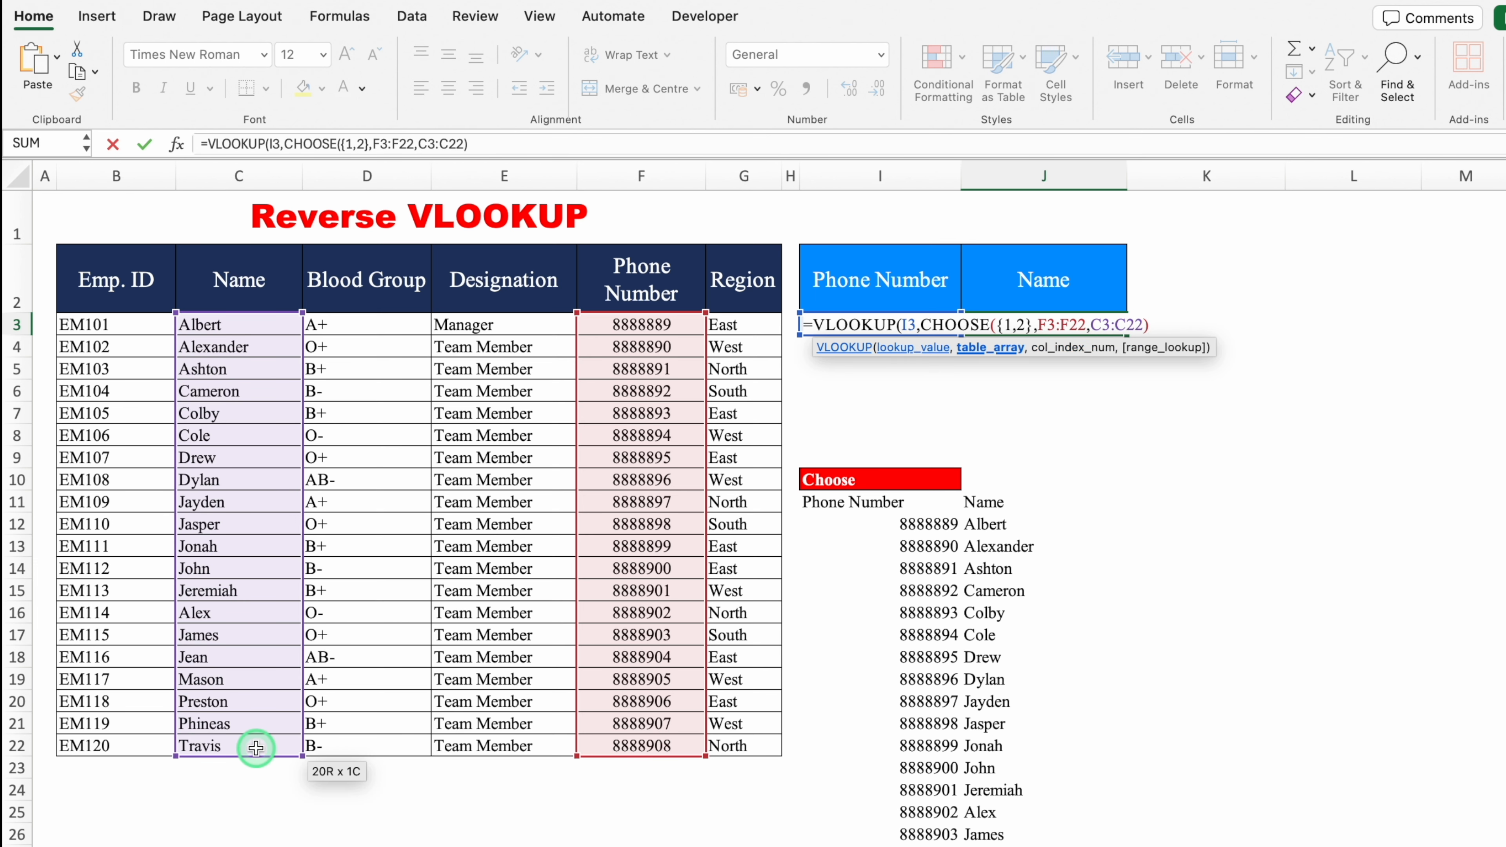
pyautogui.write(',')
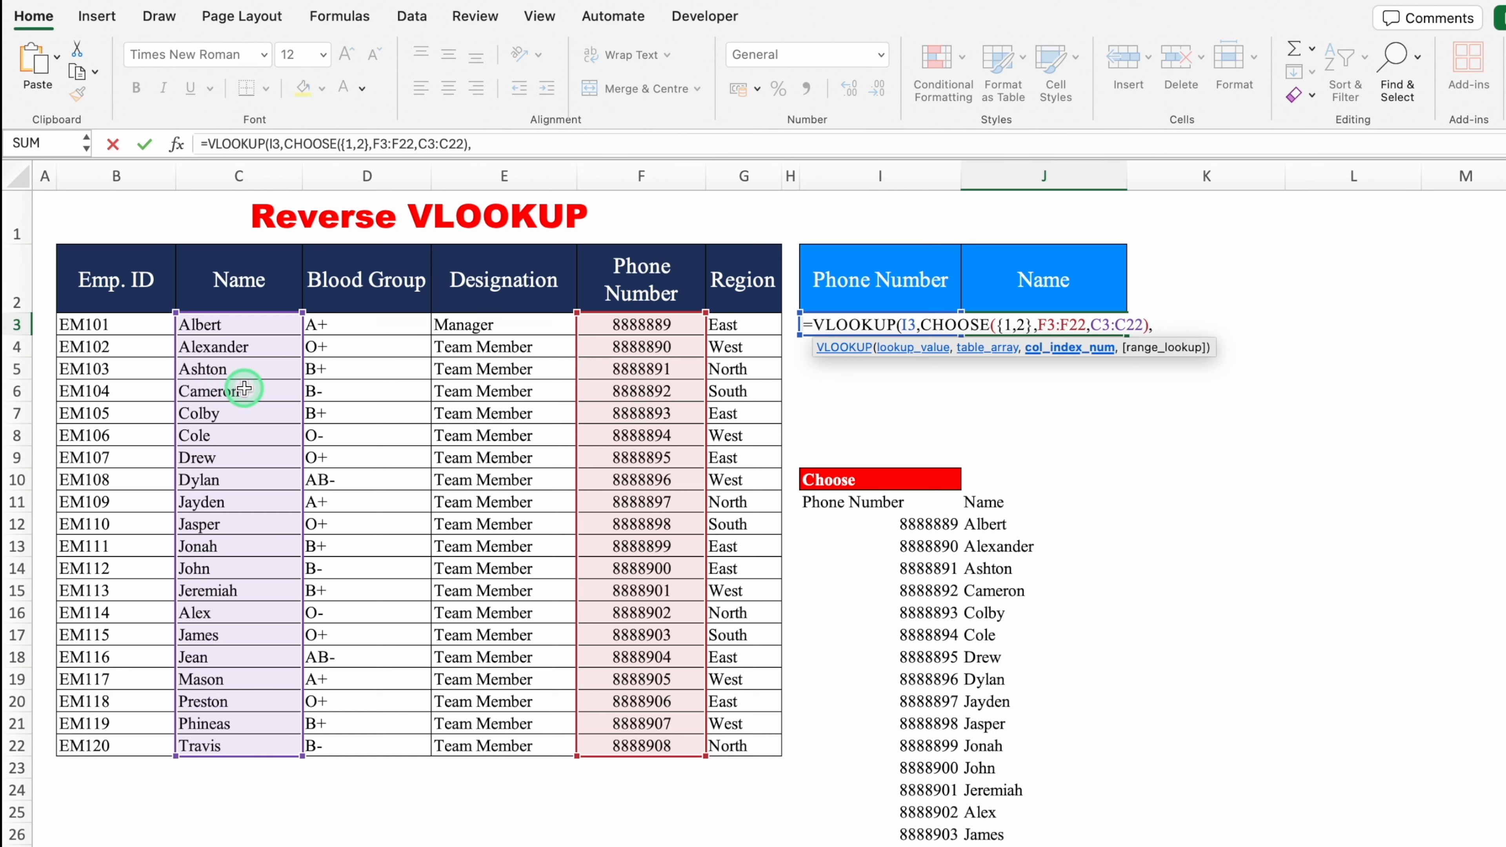
# Complete the J3 VLOOKUP with column index 2 and exact match 0.
pyautogui.write('2,')
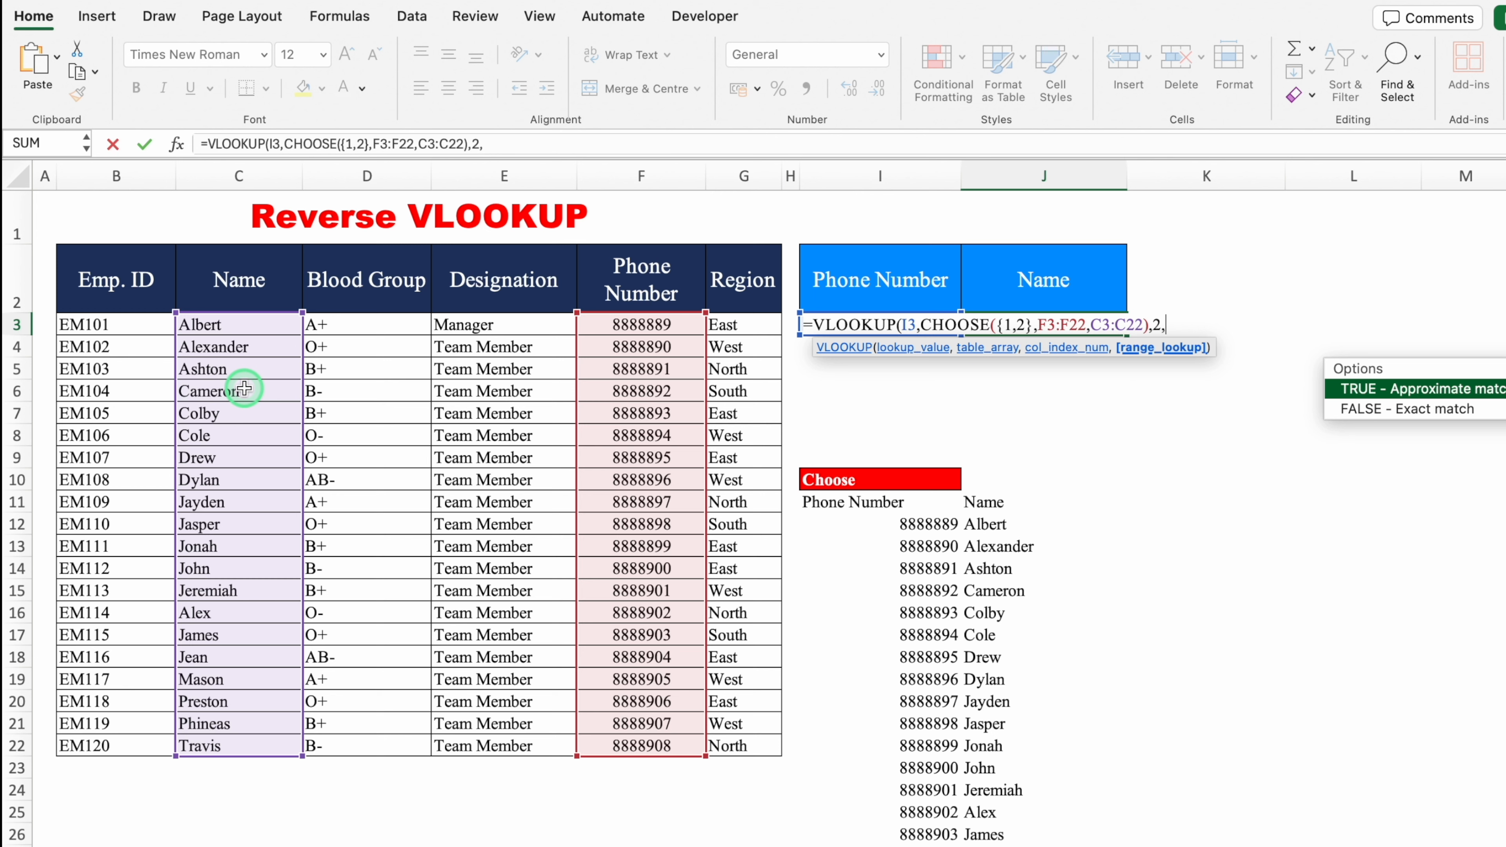
pyautogui.write('0)')
pyautogui.press('Return')
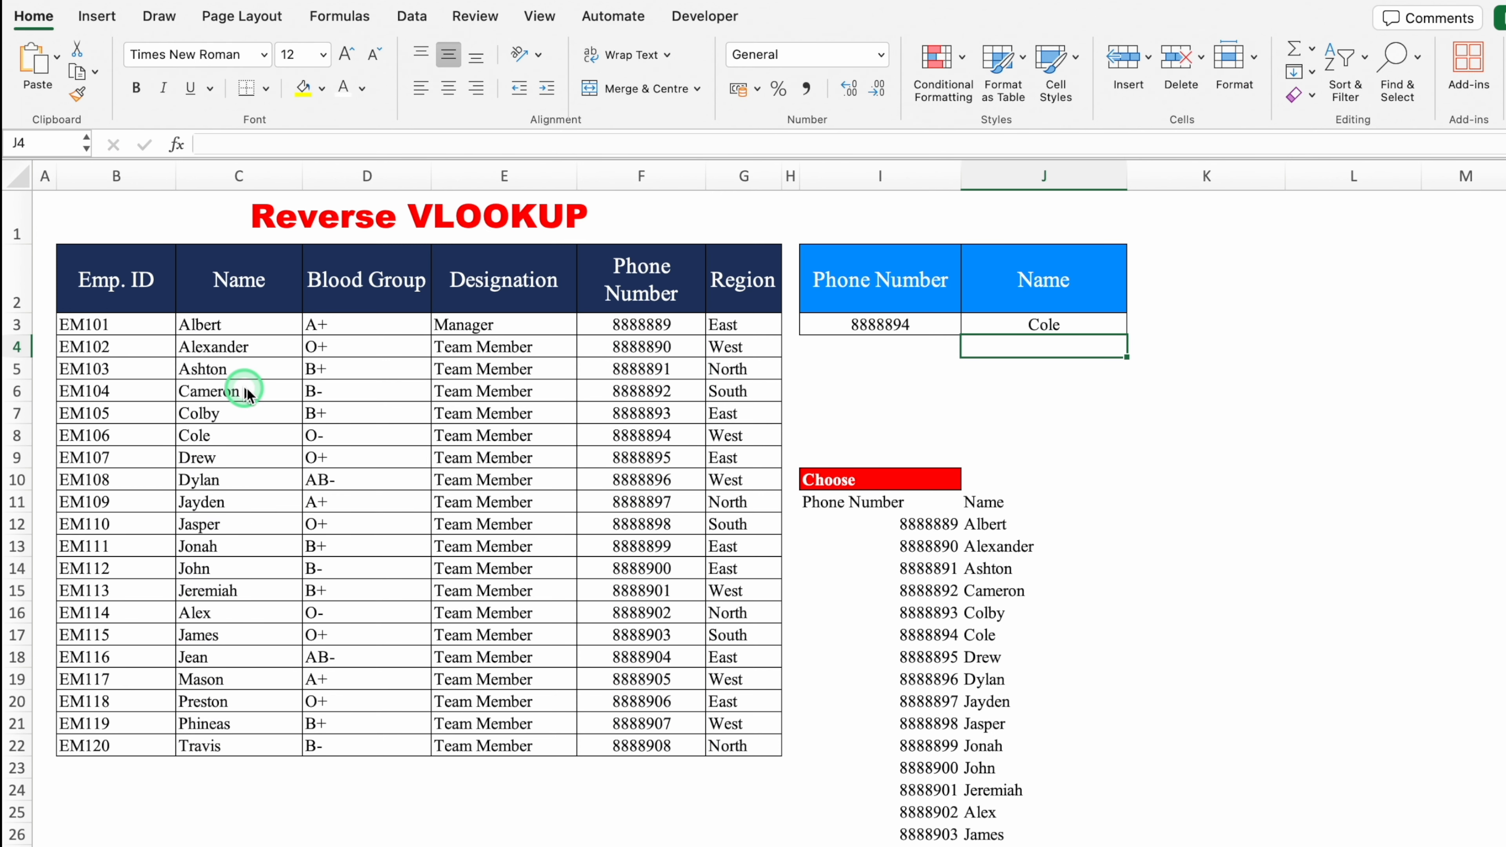
# Add a List data validation to the Phone Number cell I3, using the phone numbers in F3:F22 as the source.
pyautogui.click(926, 328)
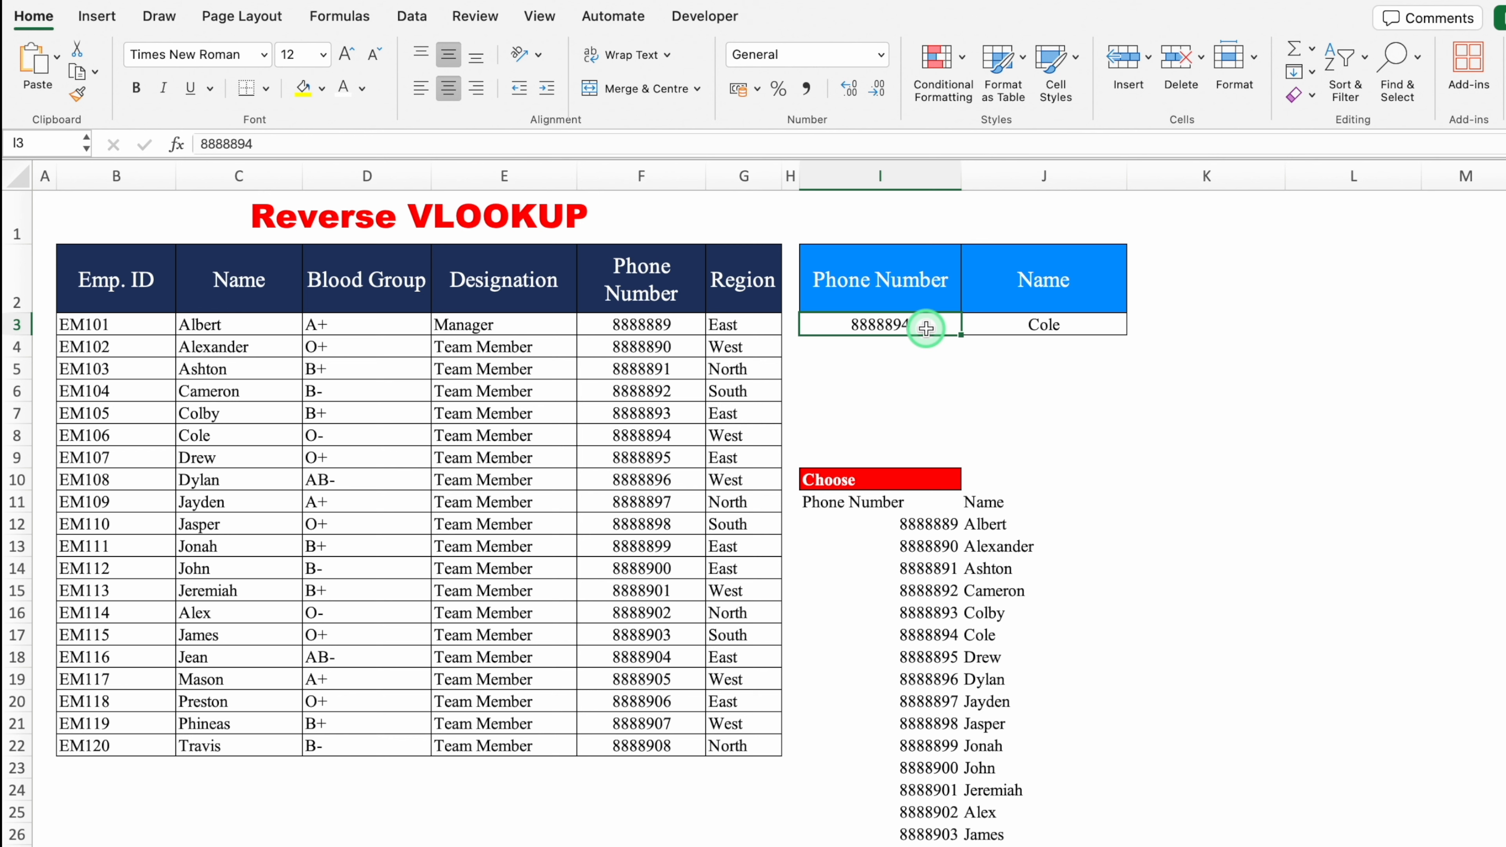
pyautogui.click(405, 16)
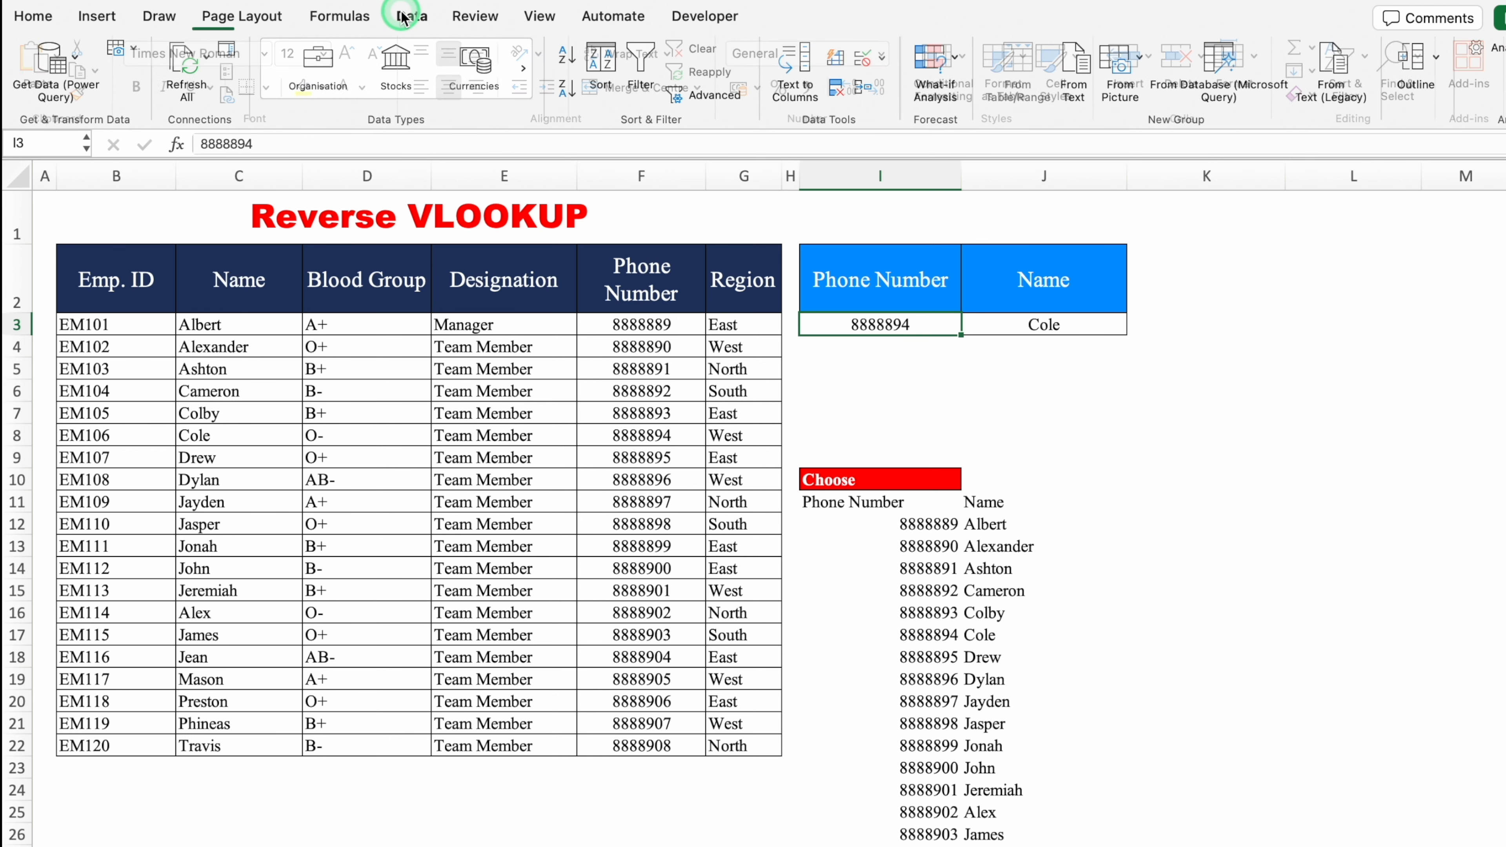
pyautogui.click(883, 57)
pyautogui.click(940, 87)
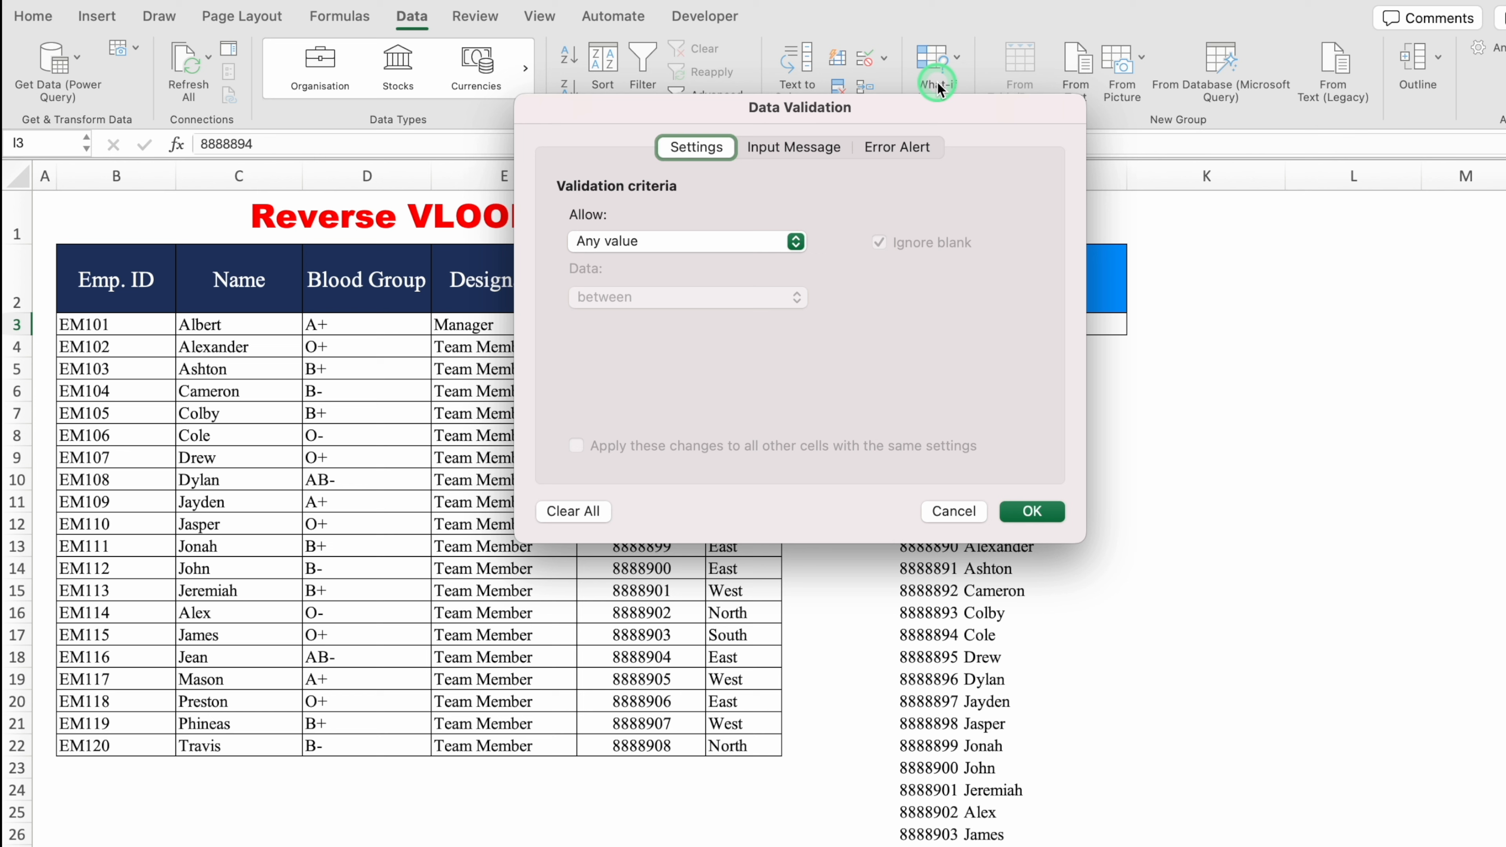
pyautogui.click(796, 242)
pyautogui.click(733, 310)
pyautogui.click(700, 354)
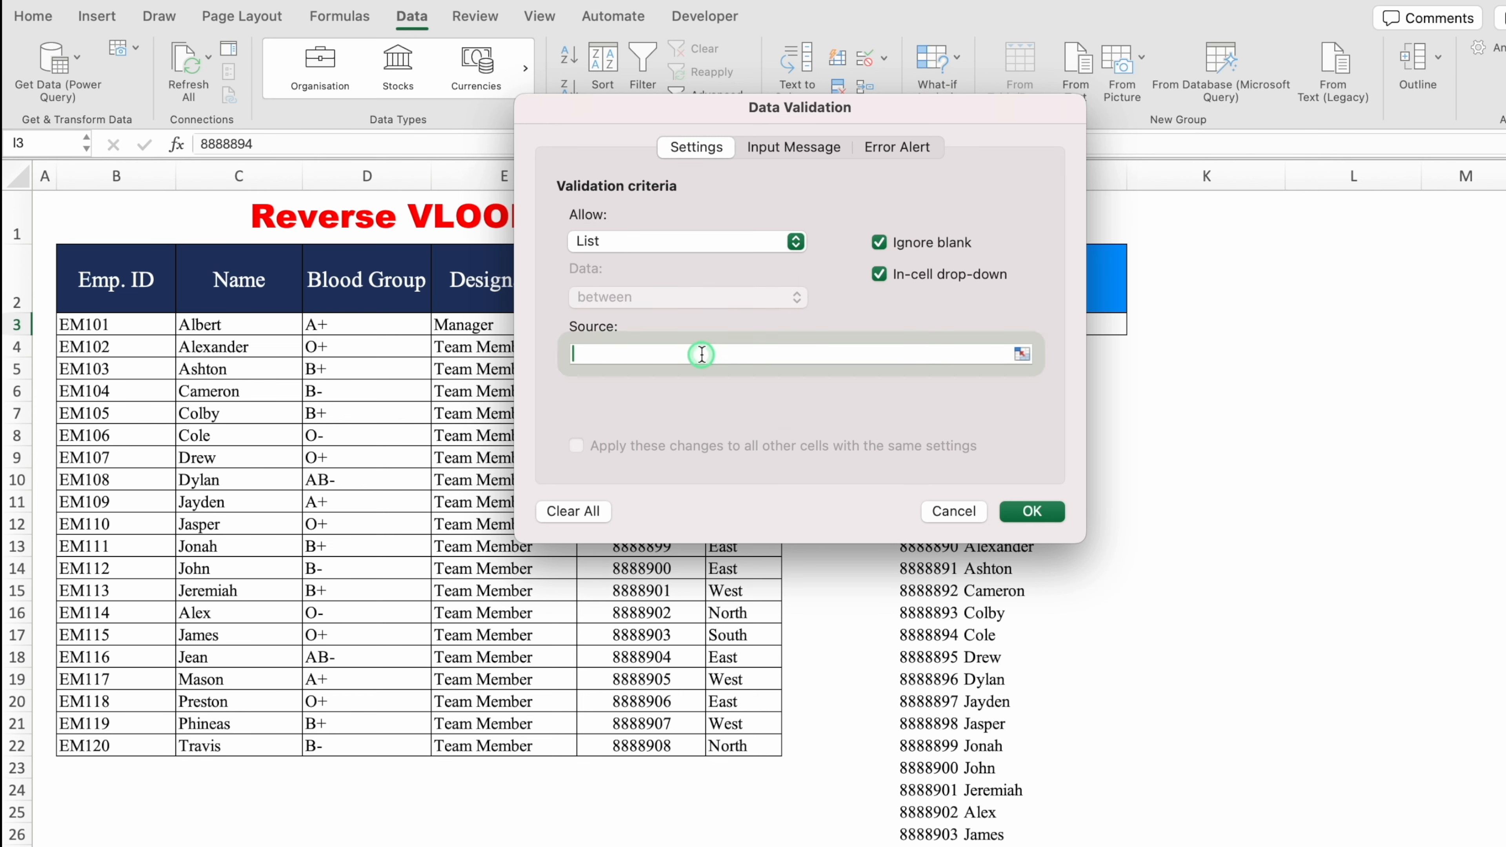
pyautogui.moveTo(660, 117); pyautogui.dragTo(939, 153)
pyautogui.moveTo(668, 328); pyautogui.dragTo(662, 749)
pyautogui.click(1310, 547)
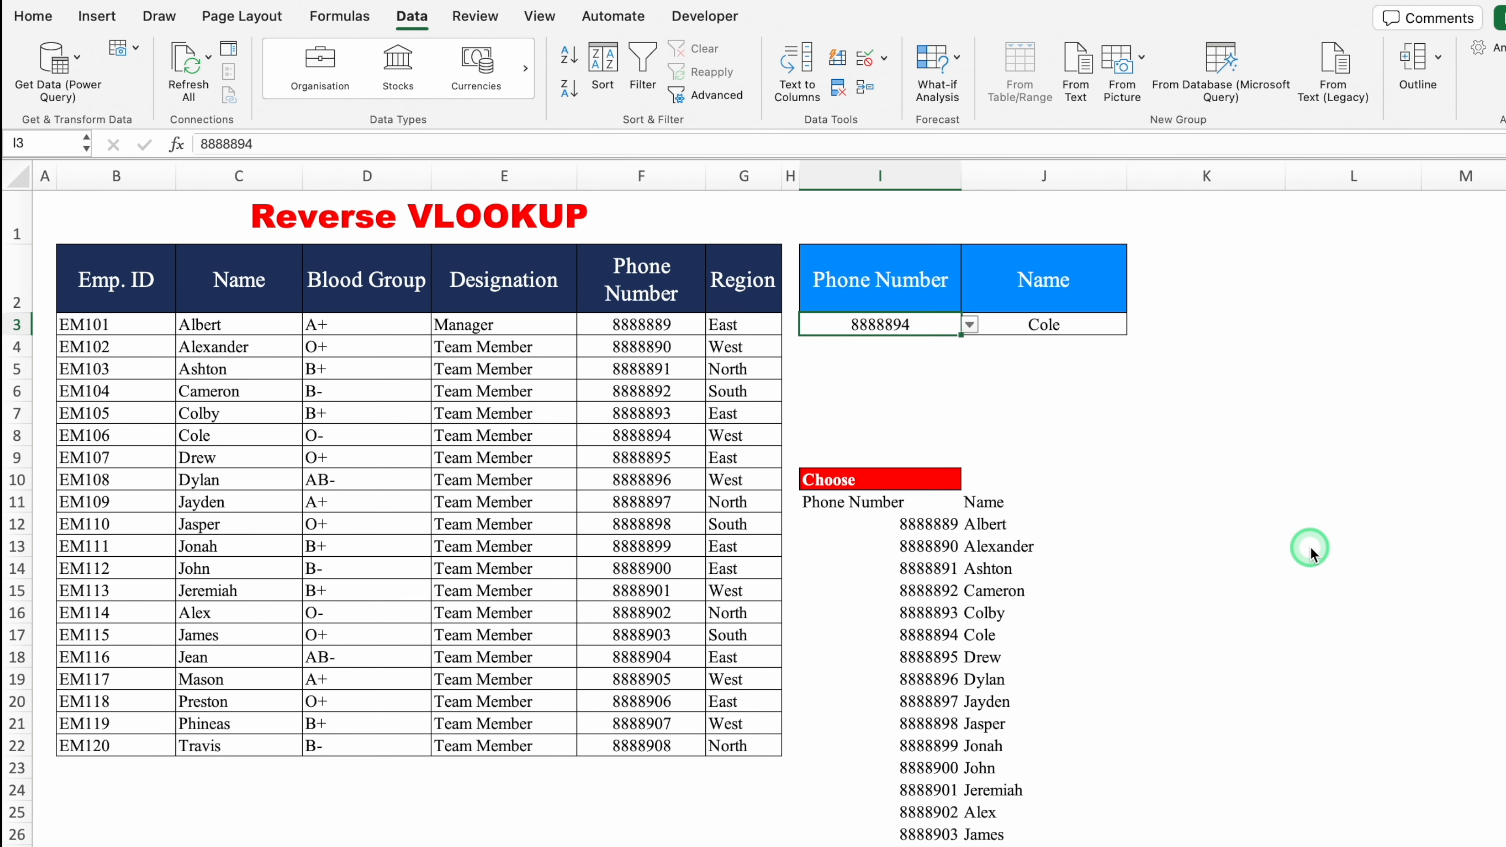
# Test the reverse lookup by choosing EM101's phone number in I3's drop-down list, followed by EM111's.
pyautogui.click(968, 324)
pyautogui.click(842, 347)
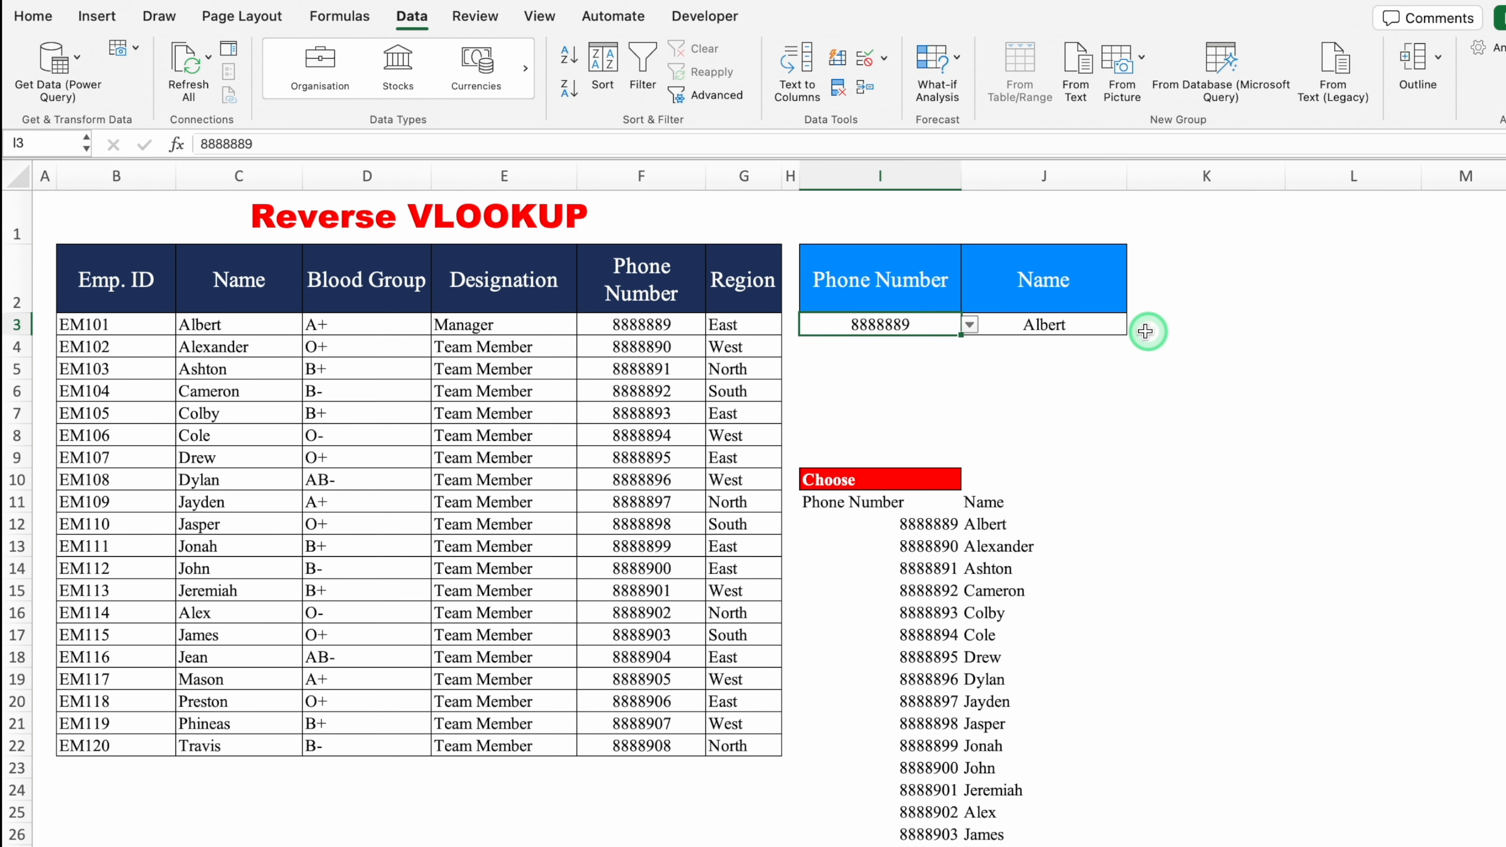
pyautogui.click(969, 324)
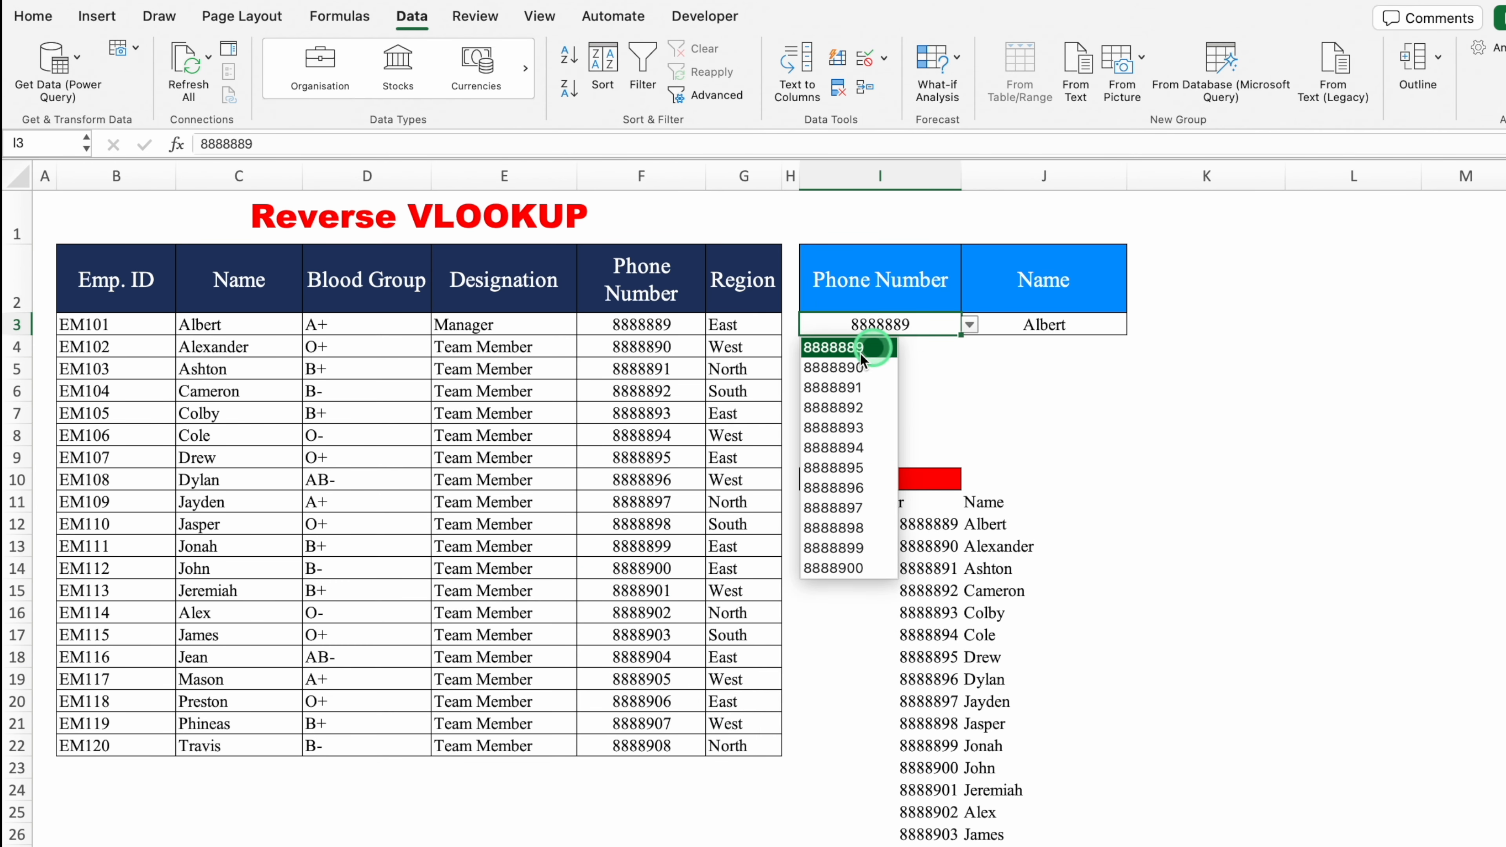
pyautogui.click(833, 547)
pyautogui.click(1238, 369)
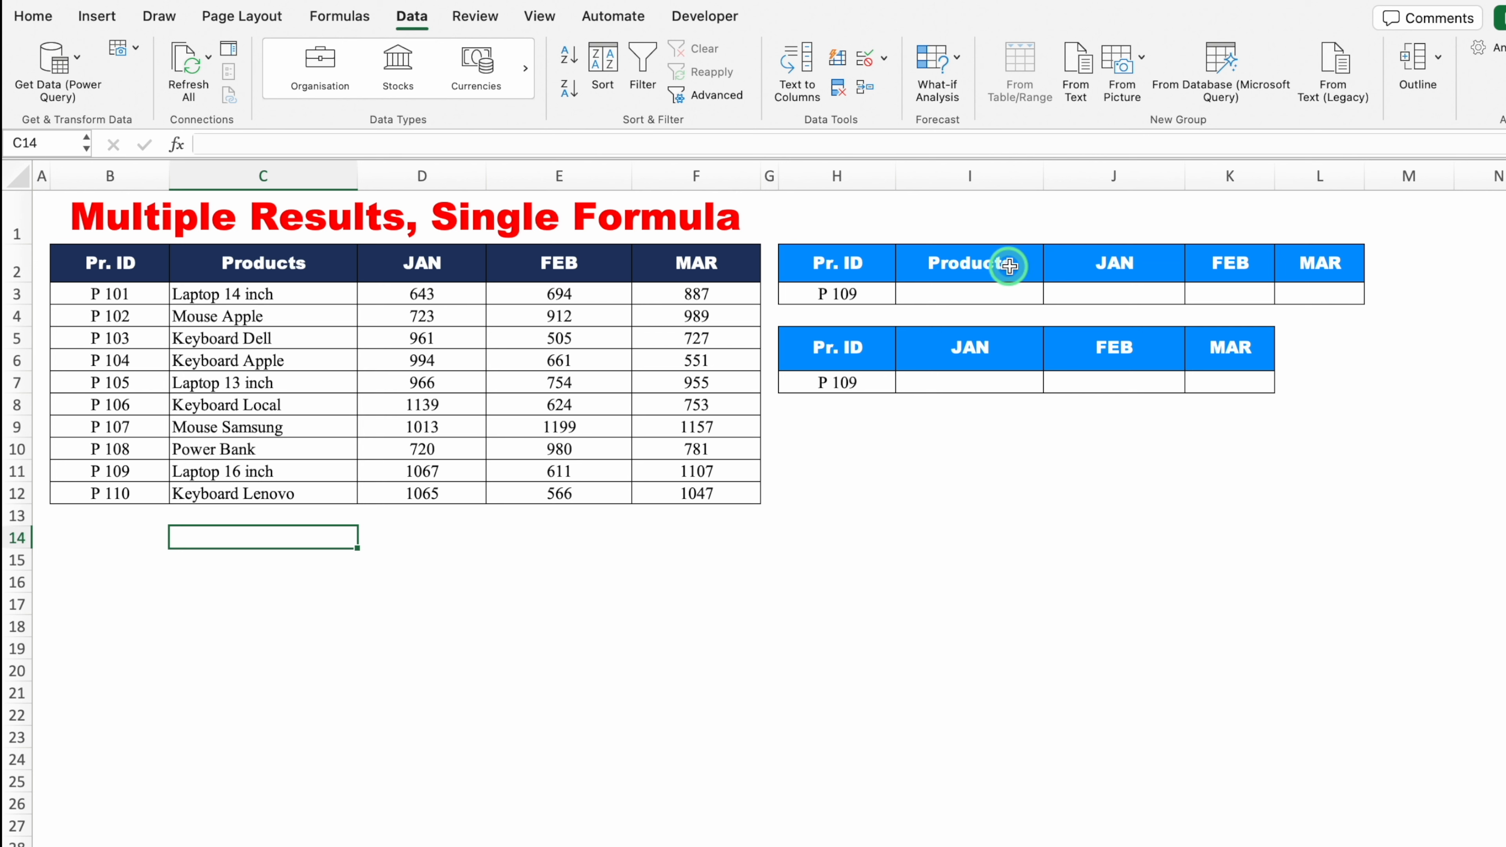
# On the Multiple Results, Single Formula sheet, start a VLOOKUP in I3 with H3 as lookup value and B:F as table array.
pyautogui.click(970, 293)
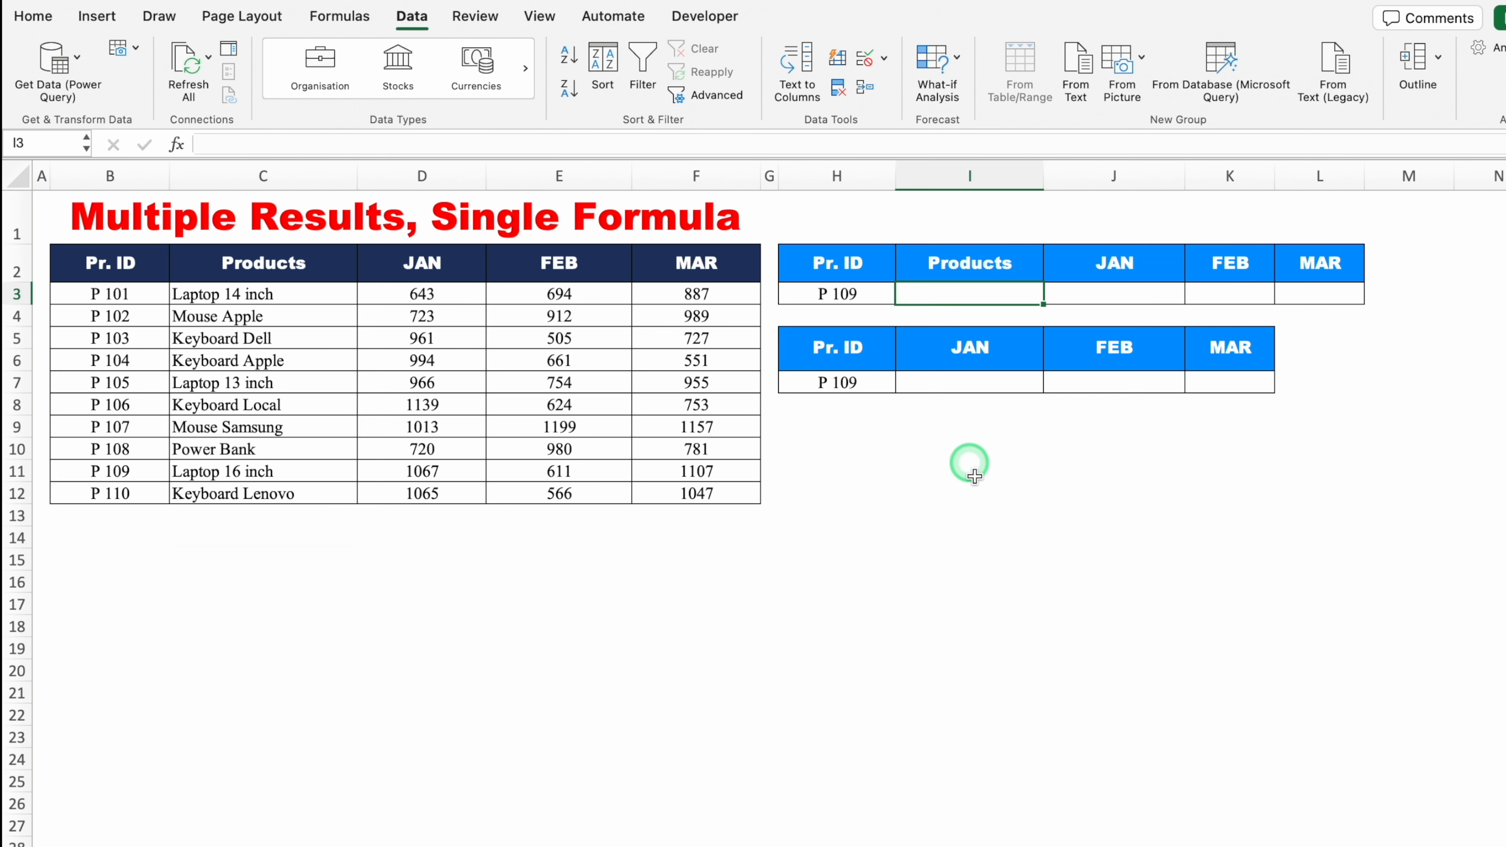
pyautogui.write('=VL')
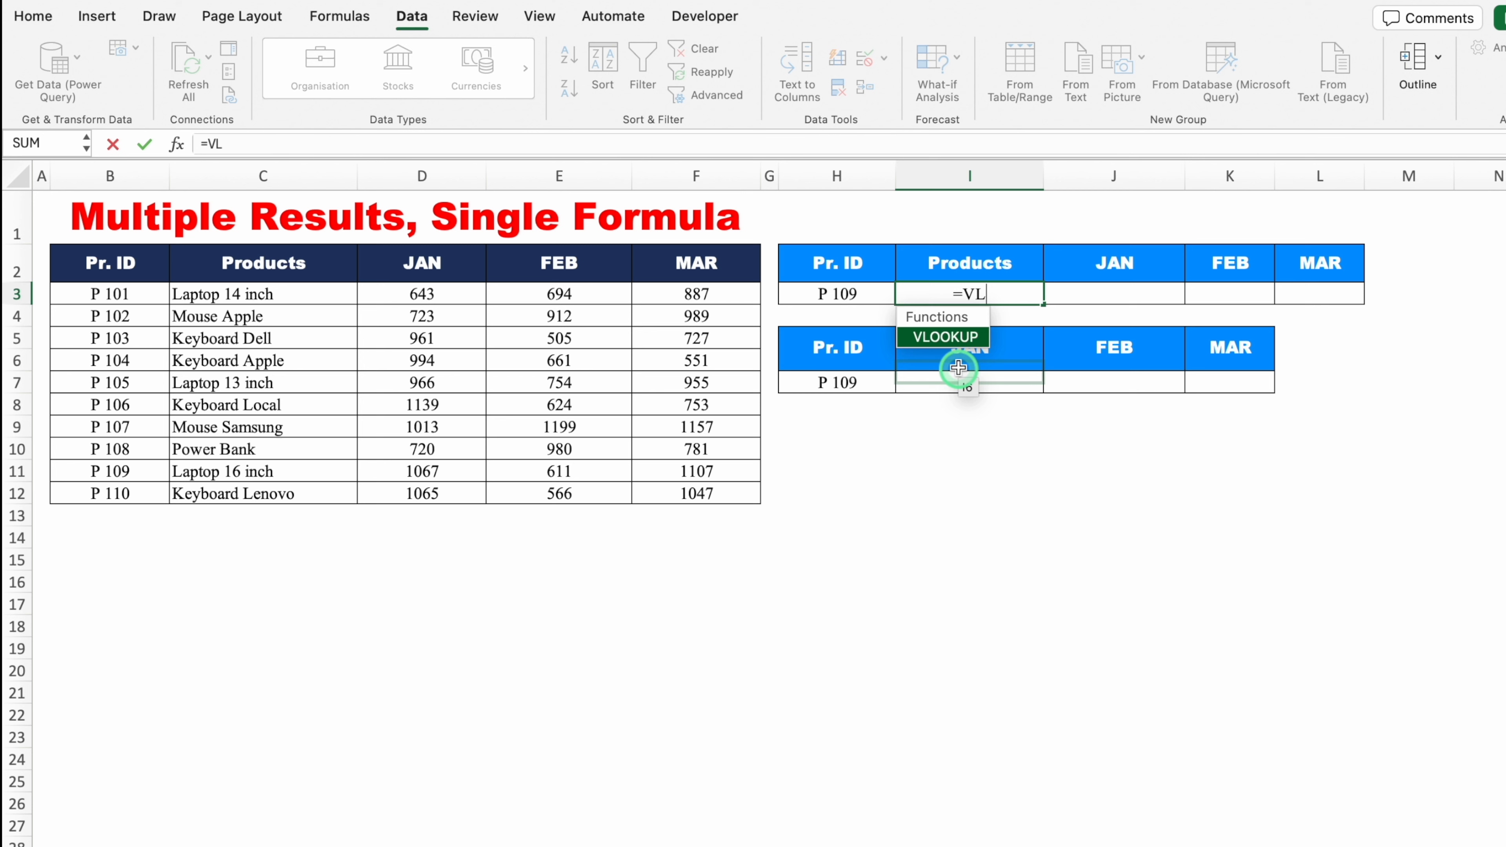
pyautogui.doubleClick(960, 338)
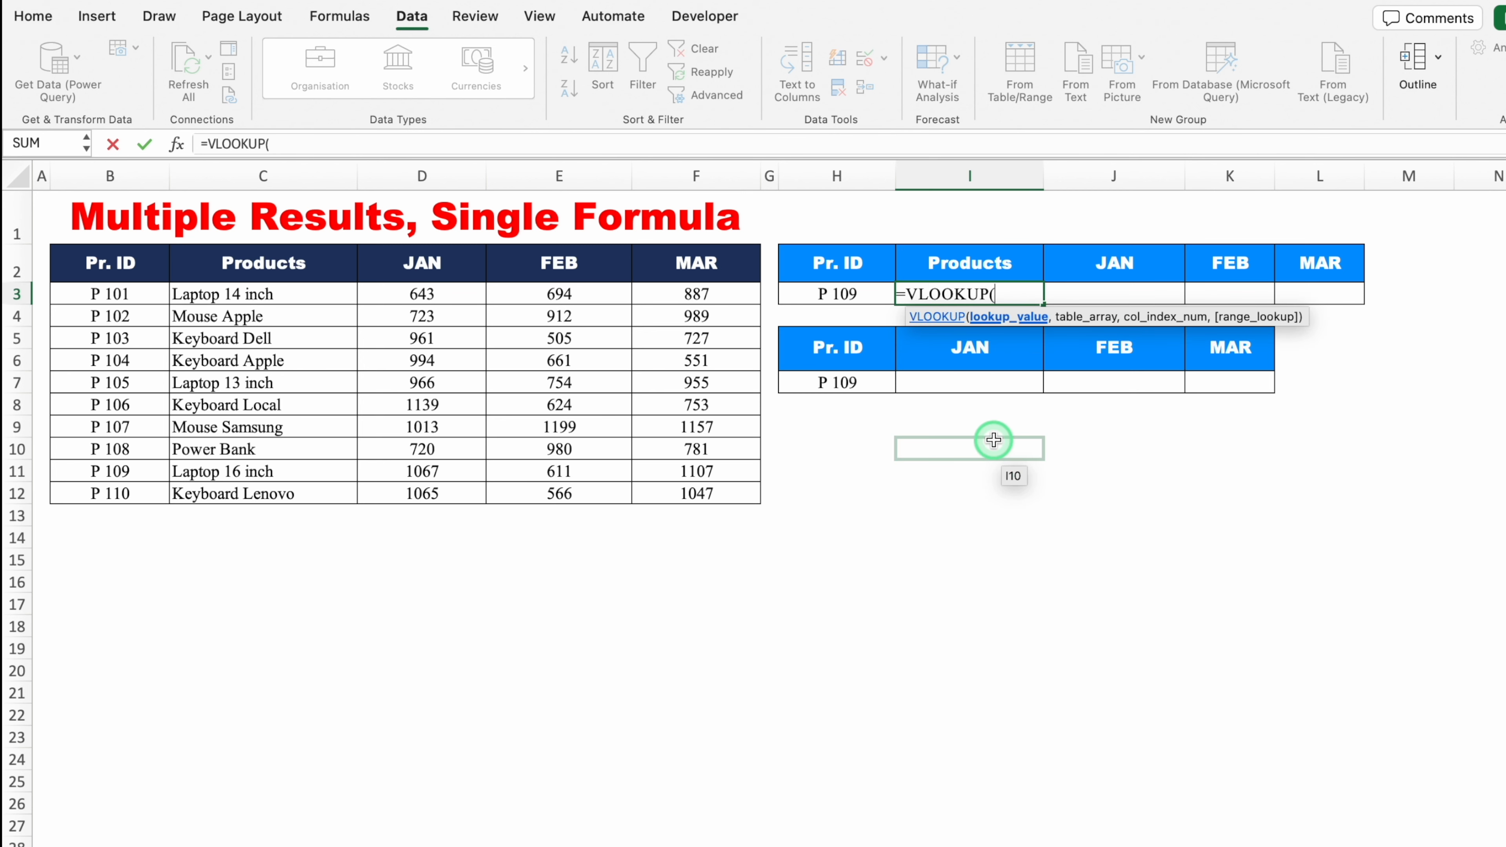
pyautogui.click(836, 290)
pyautogui.write(',')
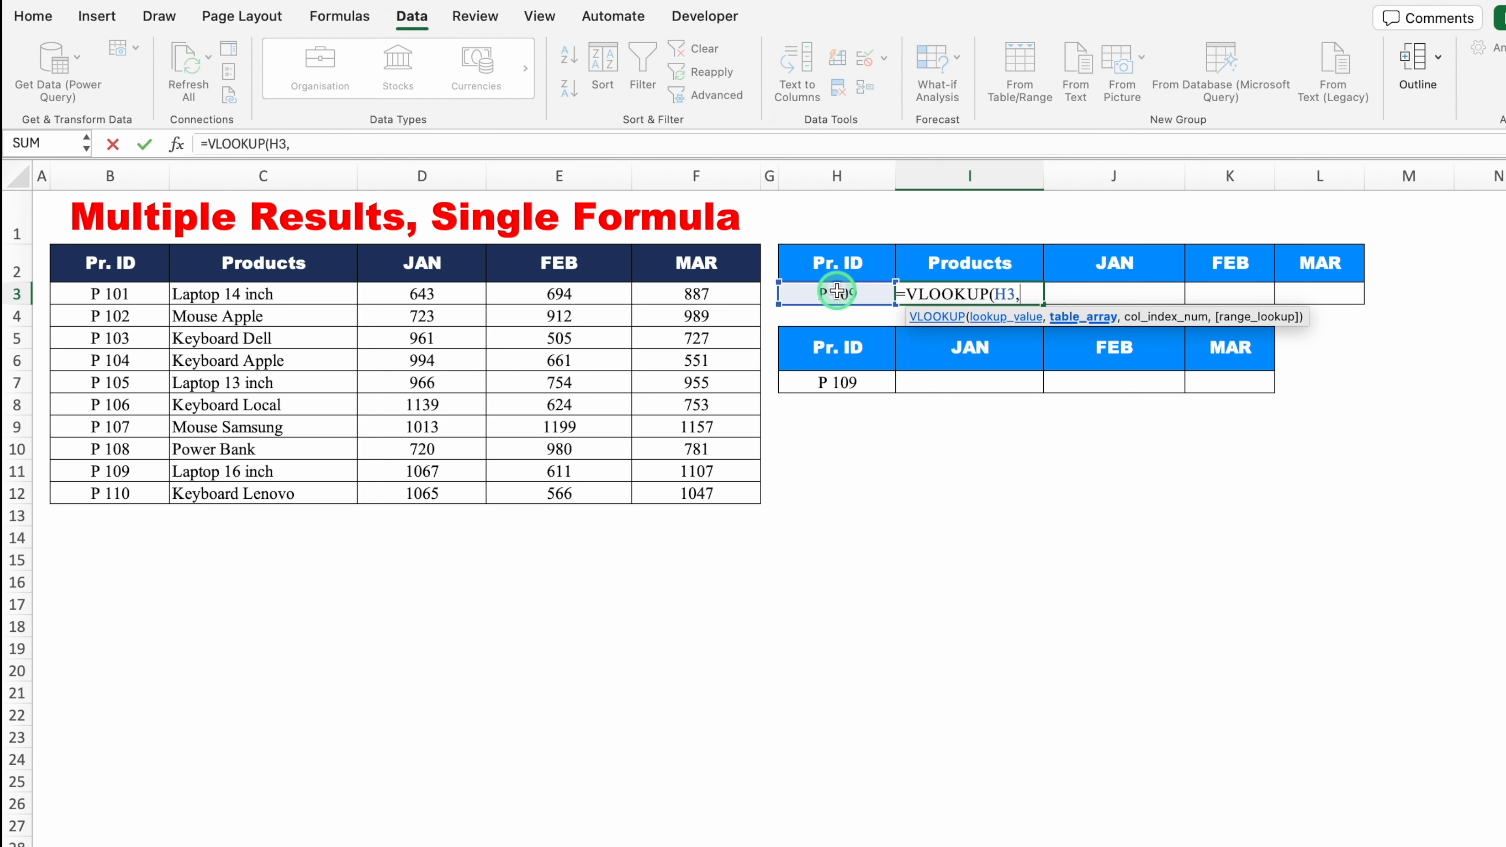
pyautogui.click(124, 175)
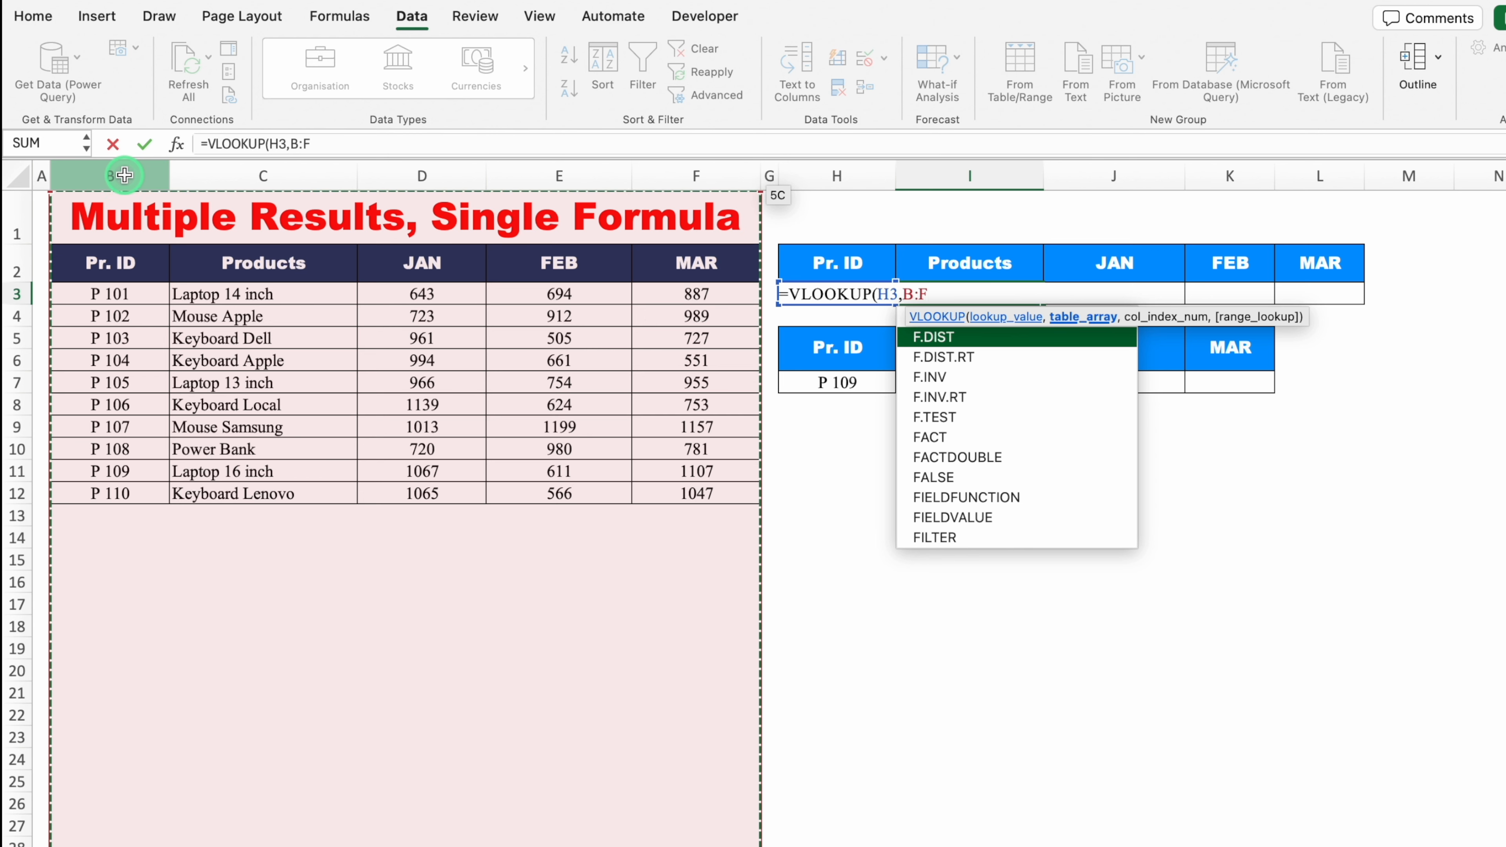
pyautogui.write(',')
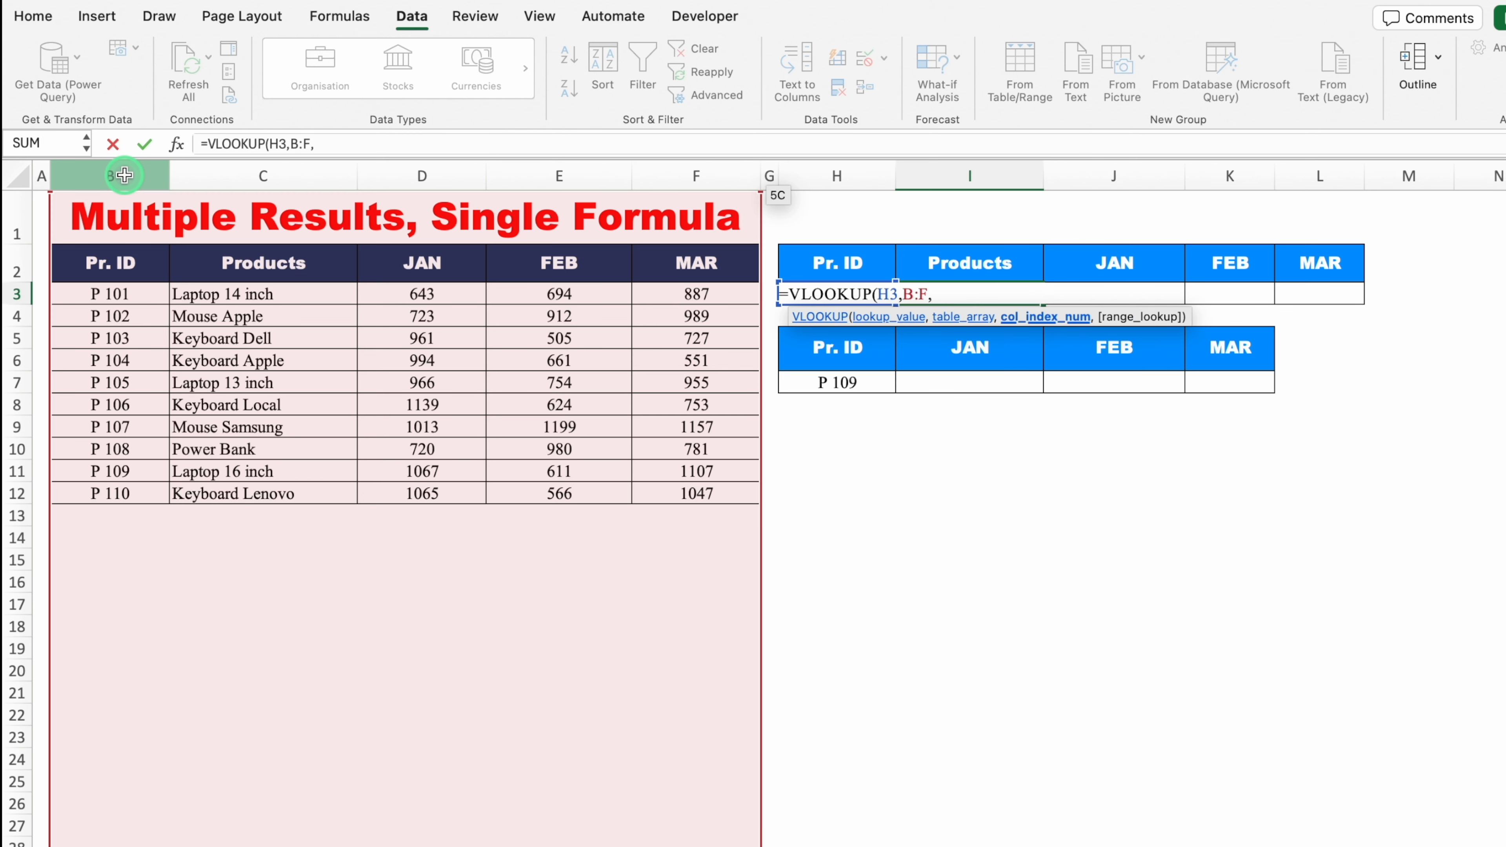
# Complete the I3 VLOOKUP with the column index array {2,3,4,5} and exact match 0, and reselect I3 to review the formula.
pyautogui.write('{')
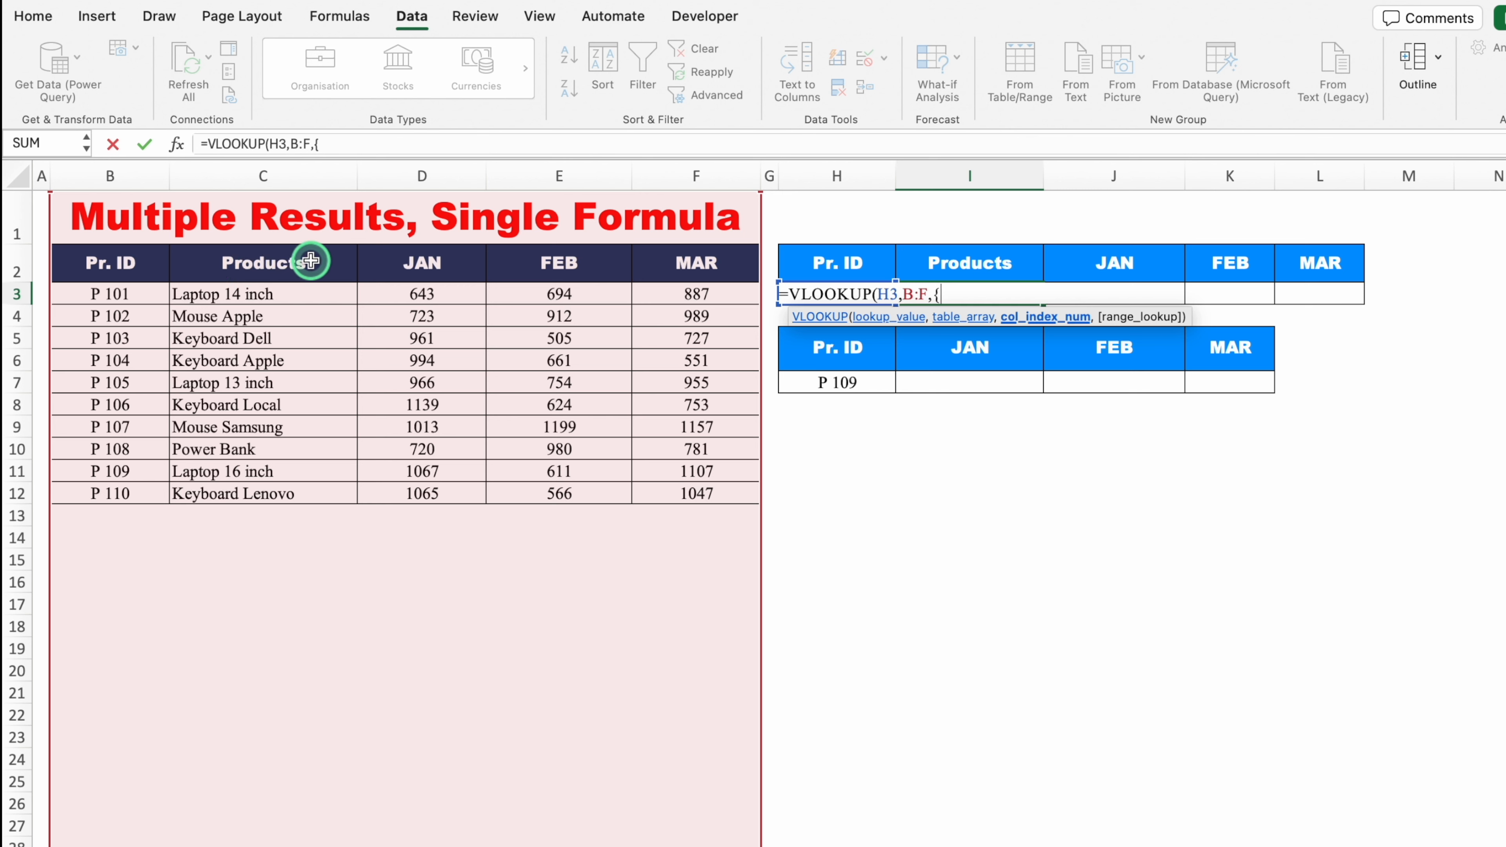
pyautogui.write('2,')
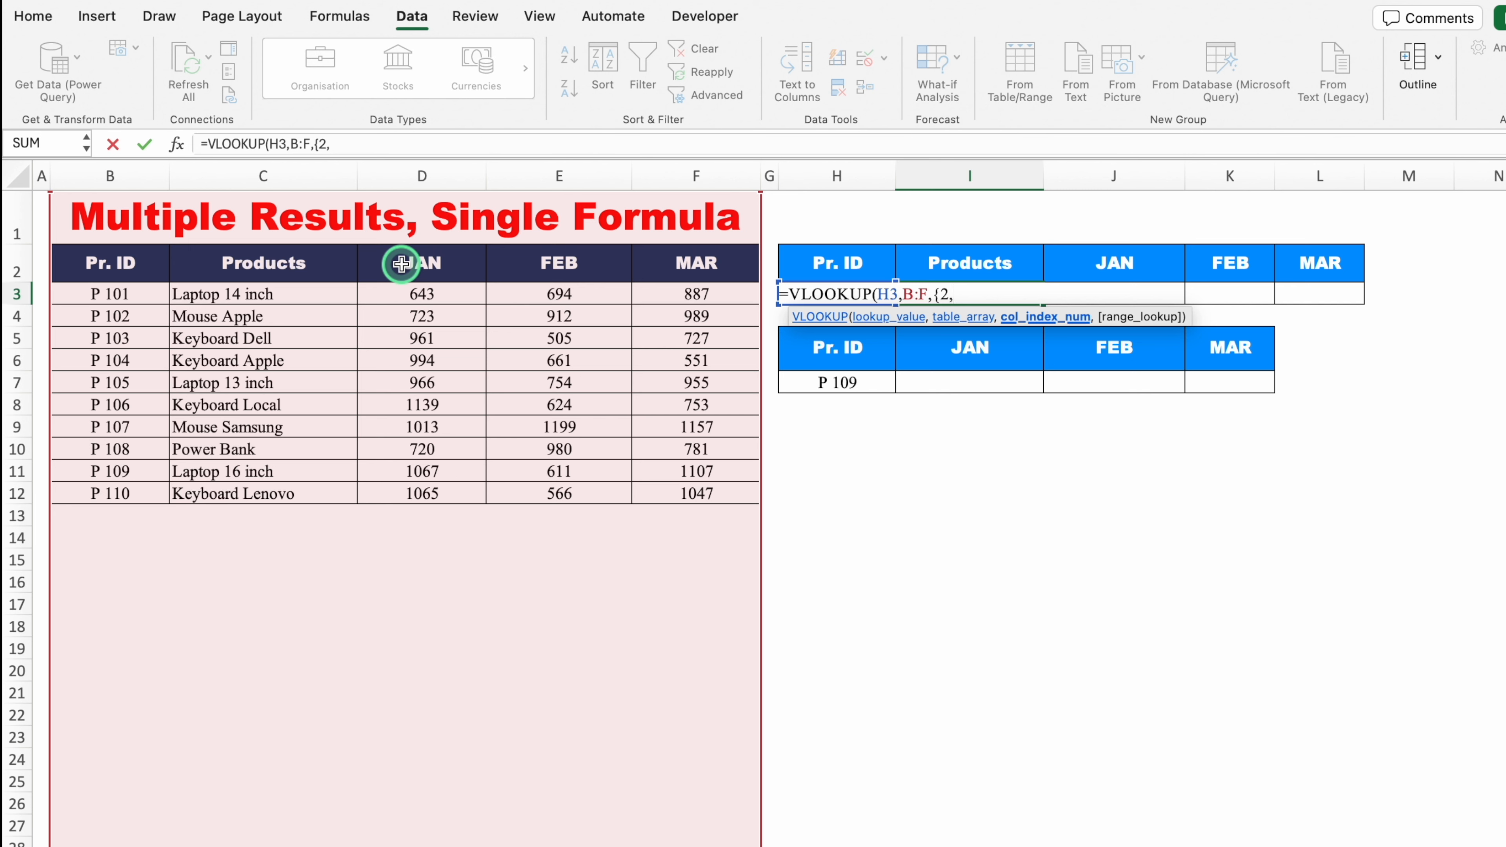
pyautogui.write('3,')
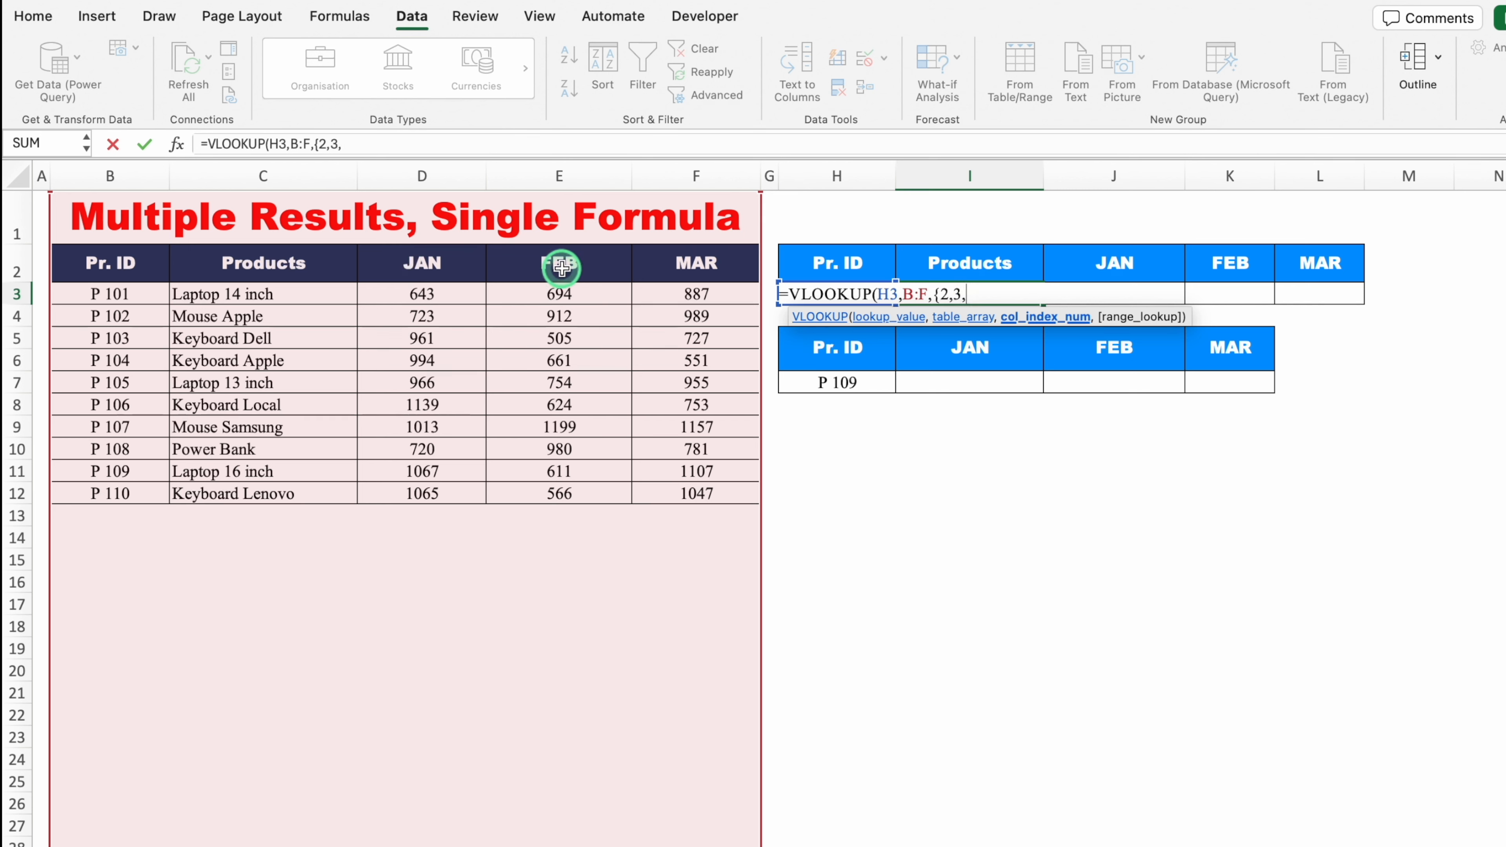
pyautogui.write('4,')
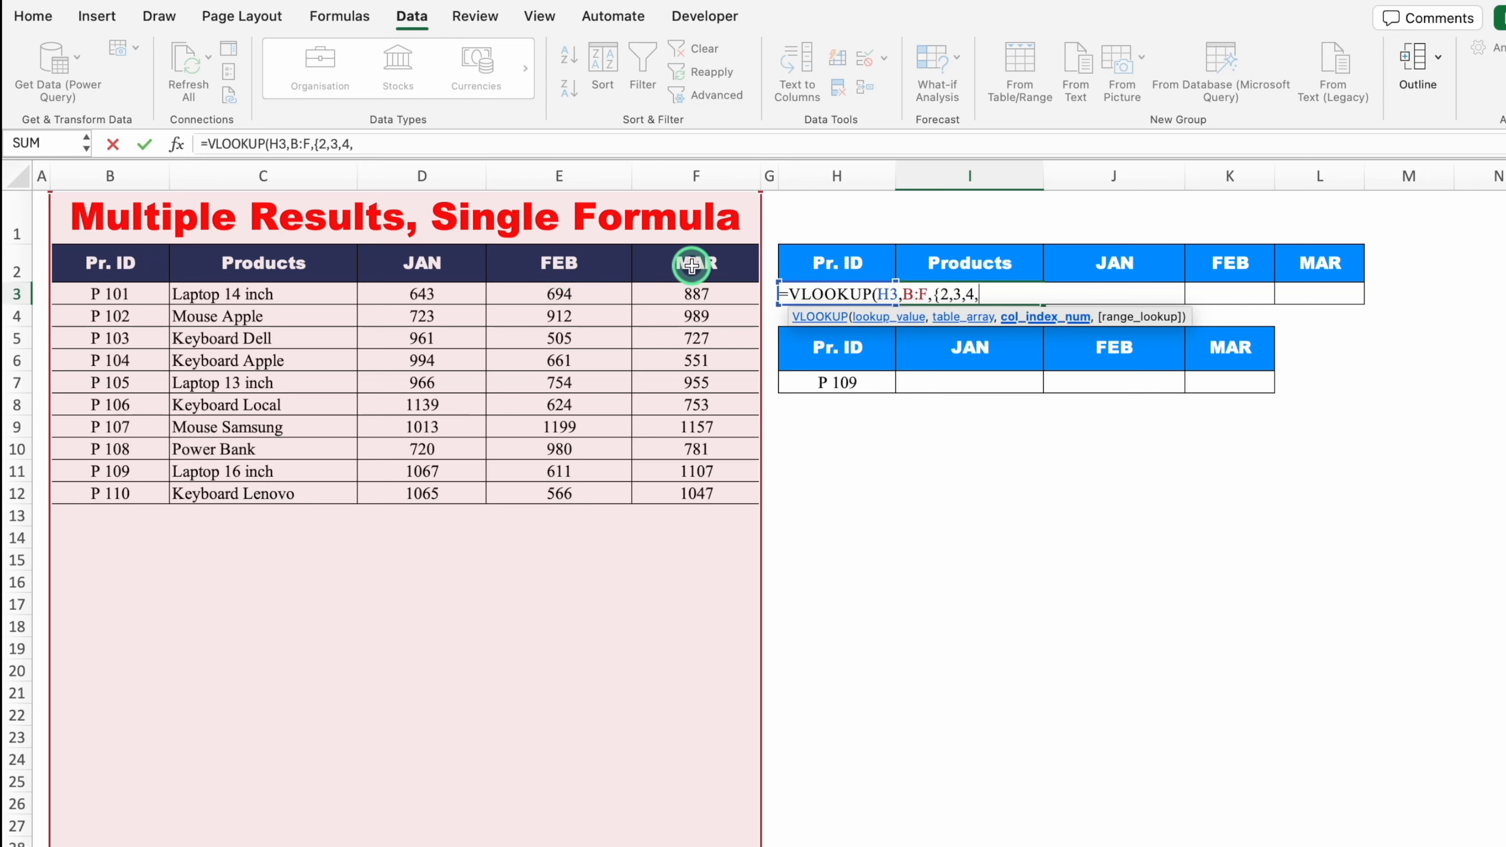
pyautogui.write('5},')
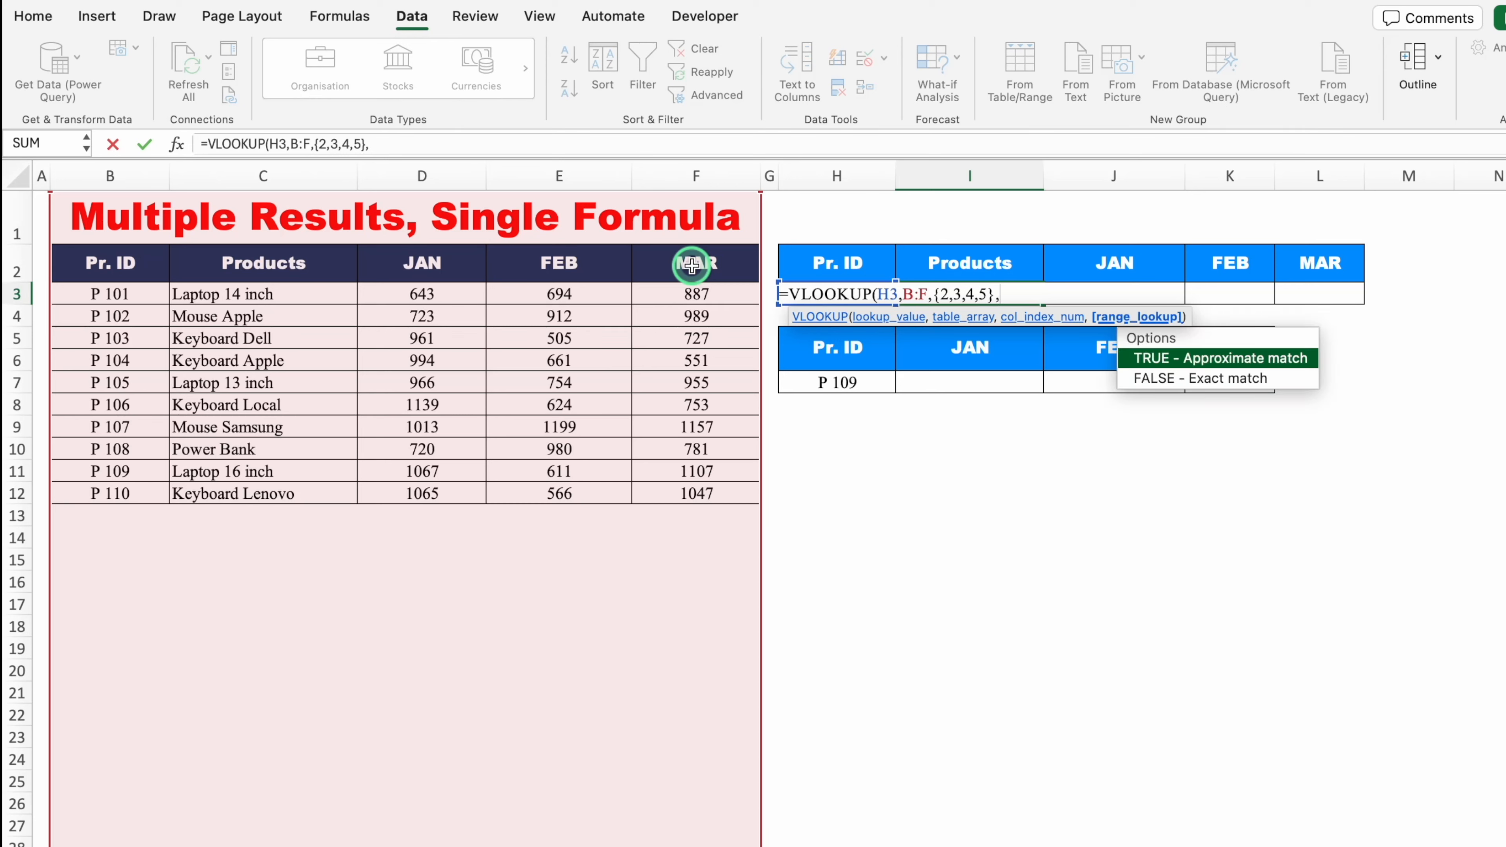
pyautogui.write('0)')
pyautogui.press('Return')
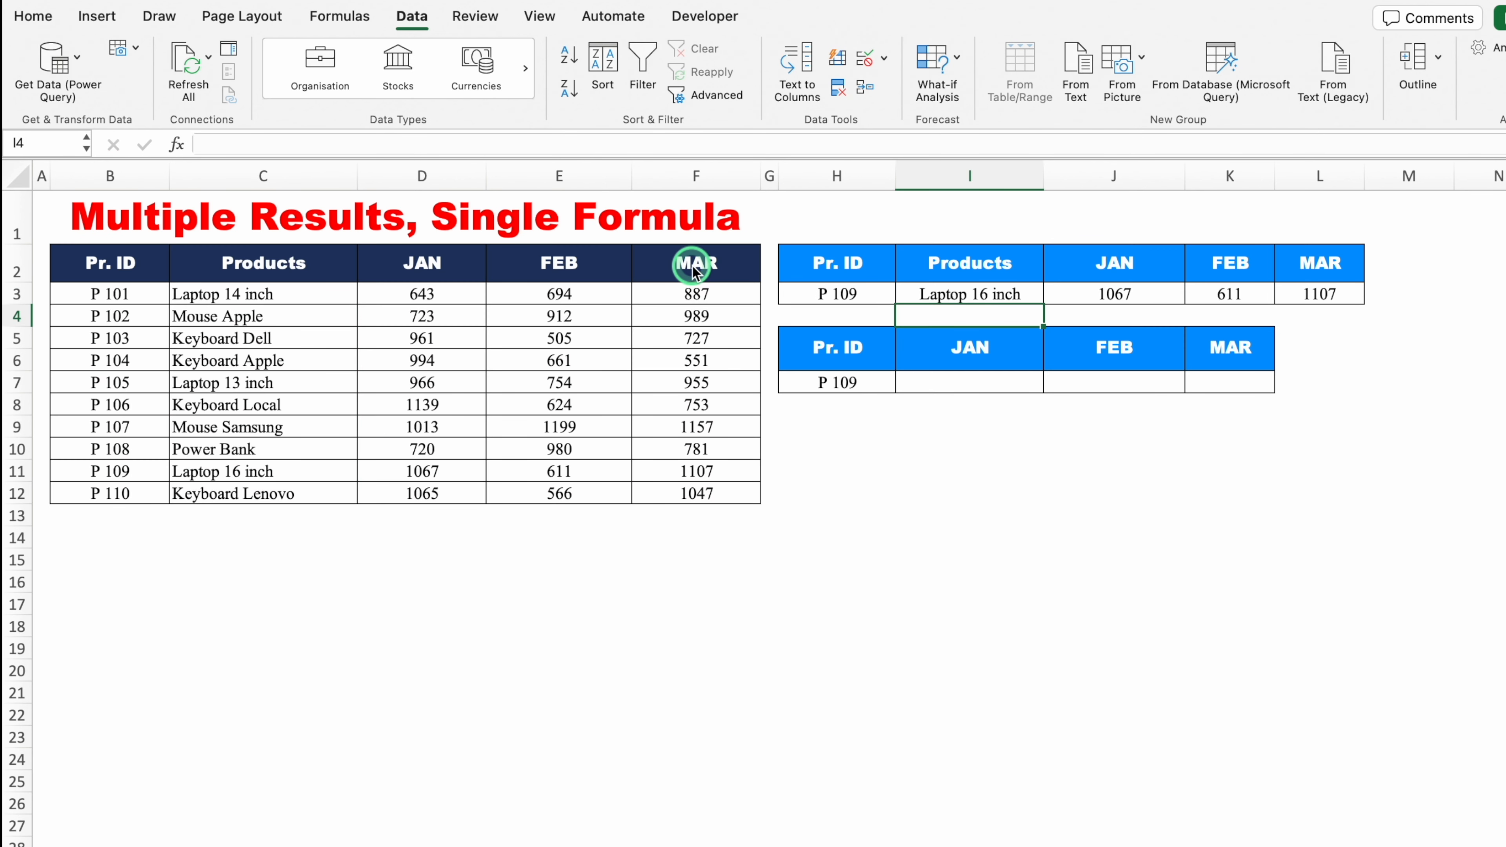
pyautogui.click(1035, 295)
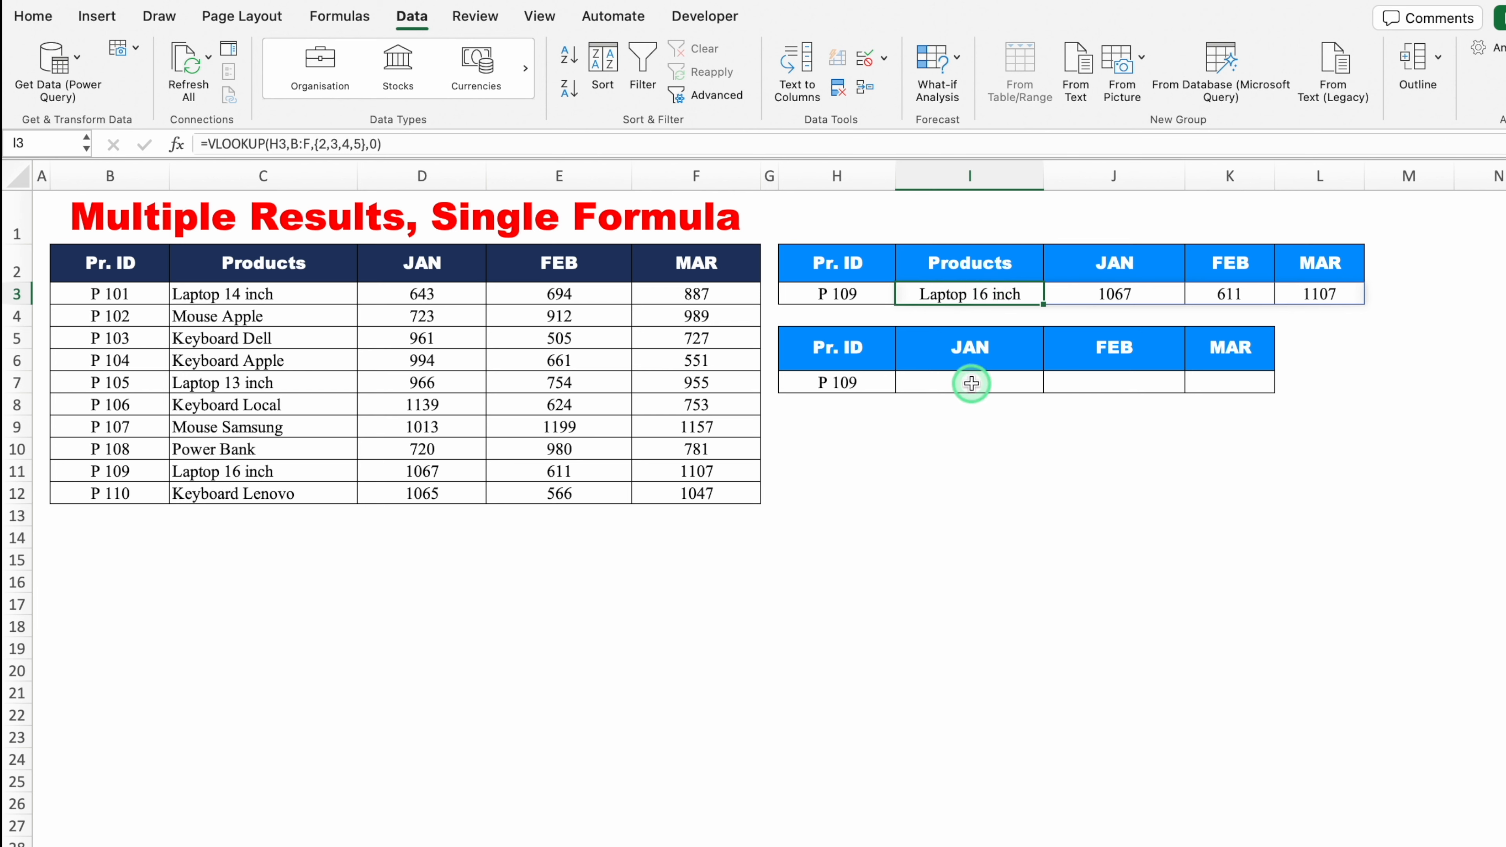
# Start a VLOOKUP in I7 under the JAN header with H7 as lookup value and columns B:F as table array.
pyautogui.click(991, 380)
pyautogui.write('=')
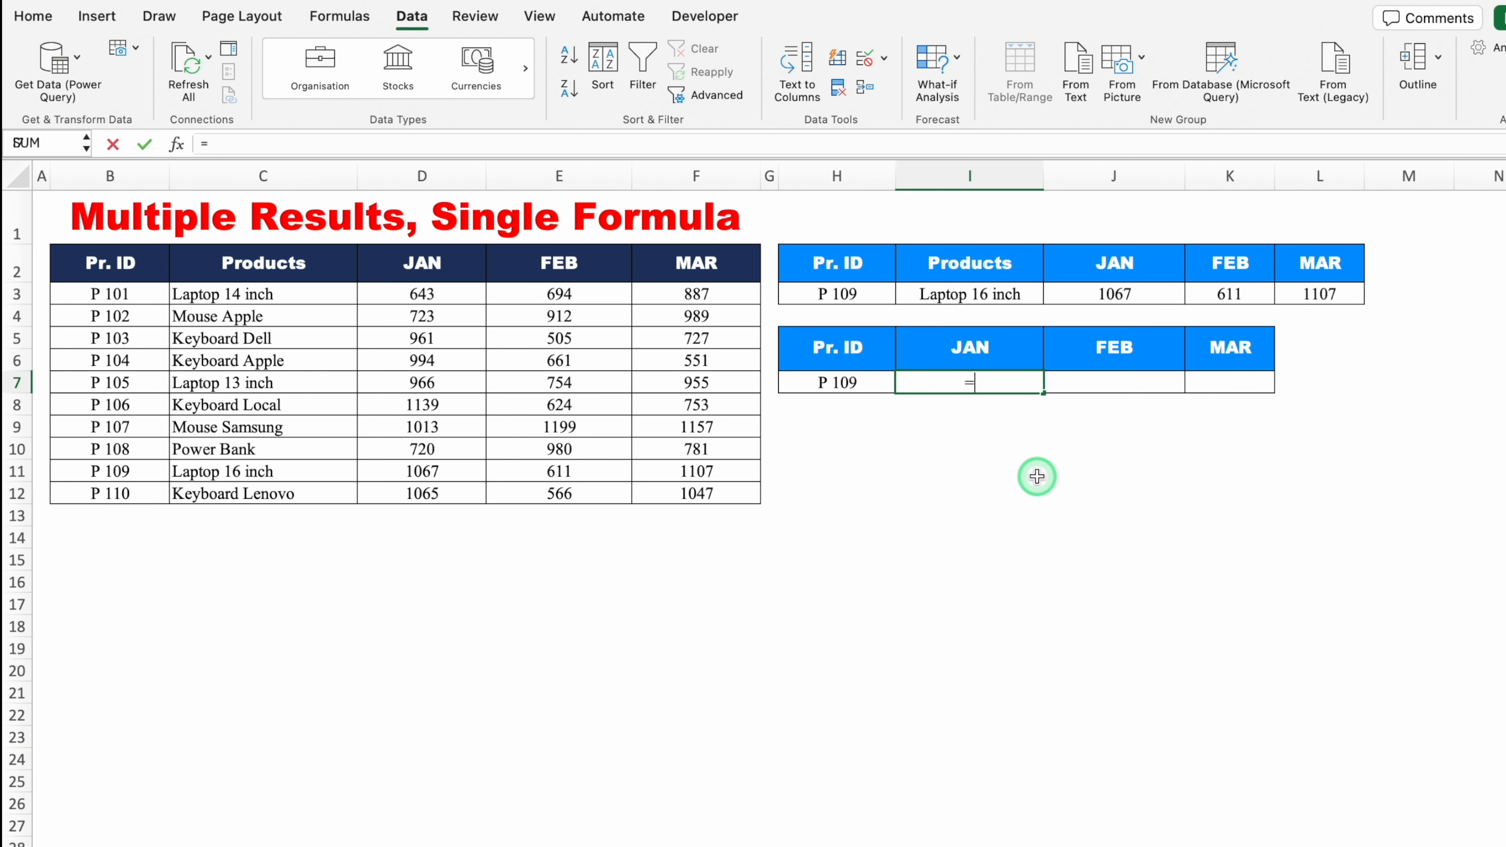
pyautogui.write('VL')
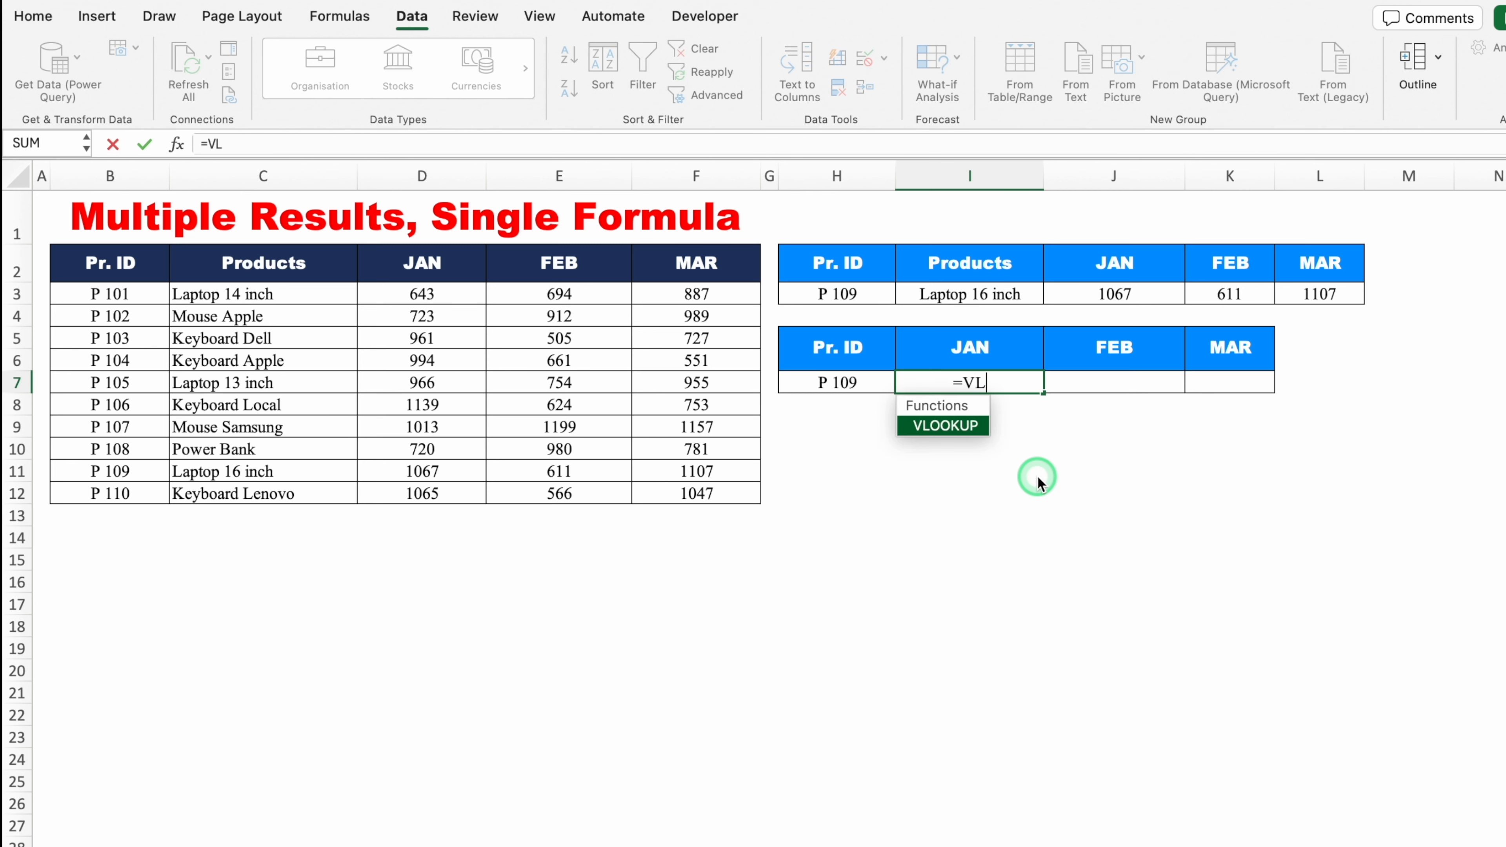
pyautogui.doubleClick(956, 432)
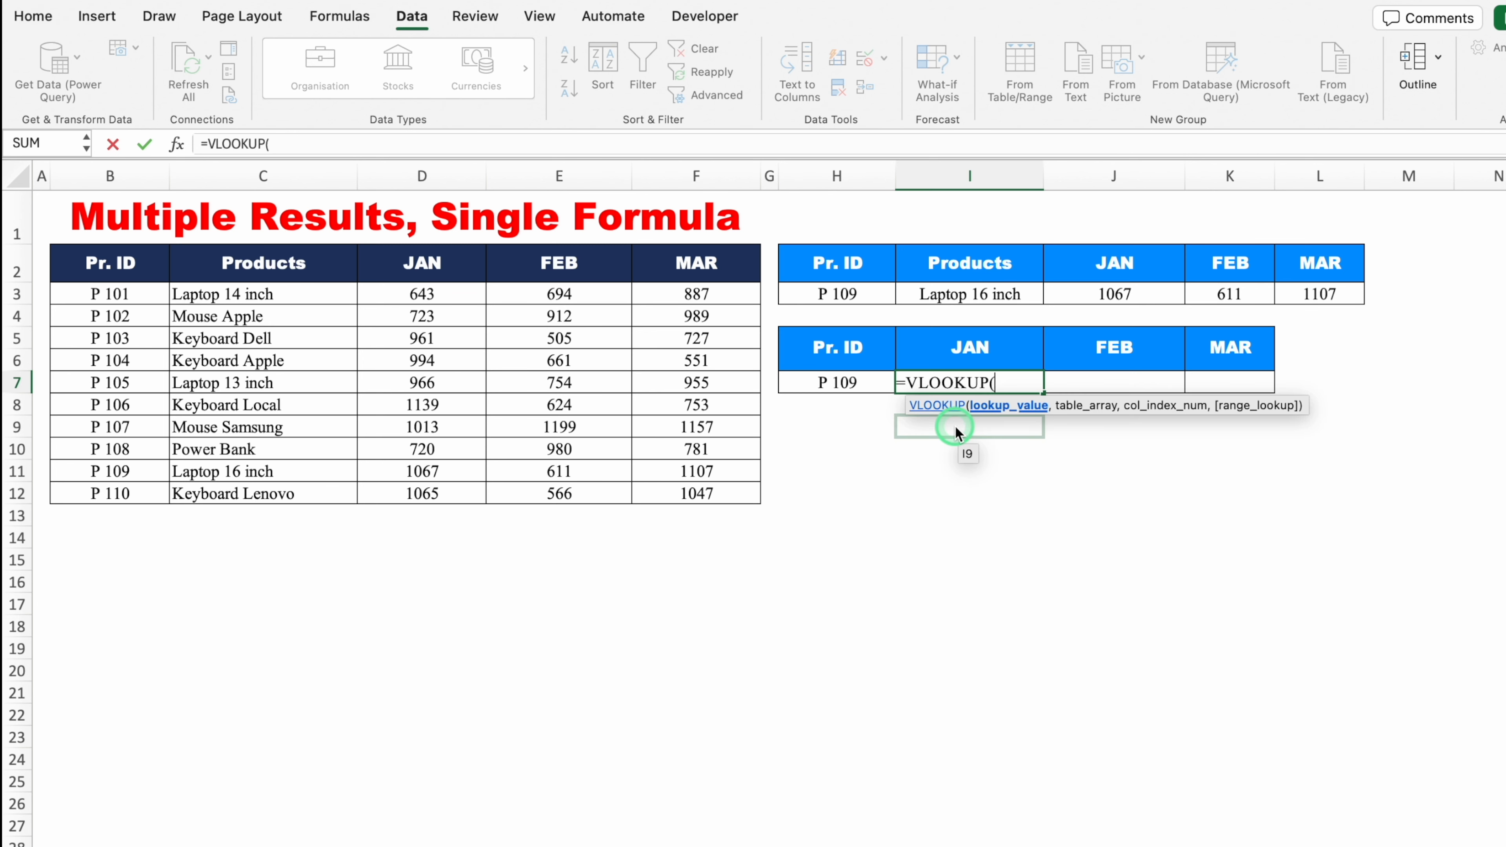
pyautogui.click(858, 380)
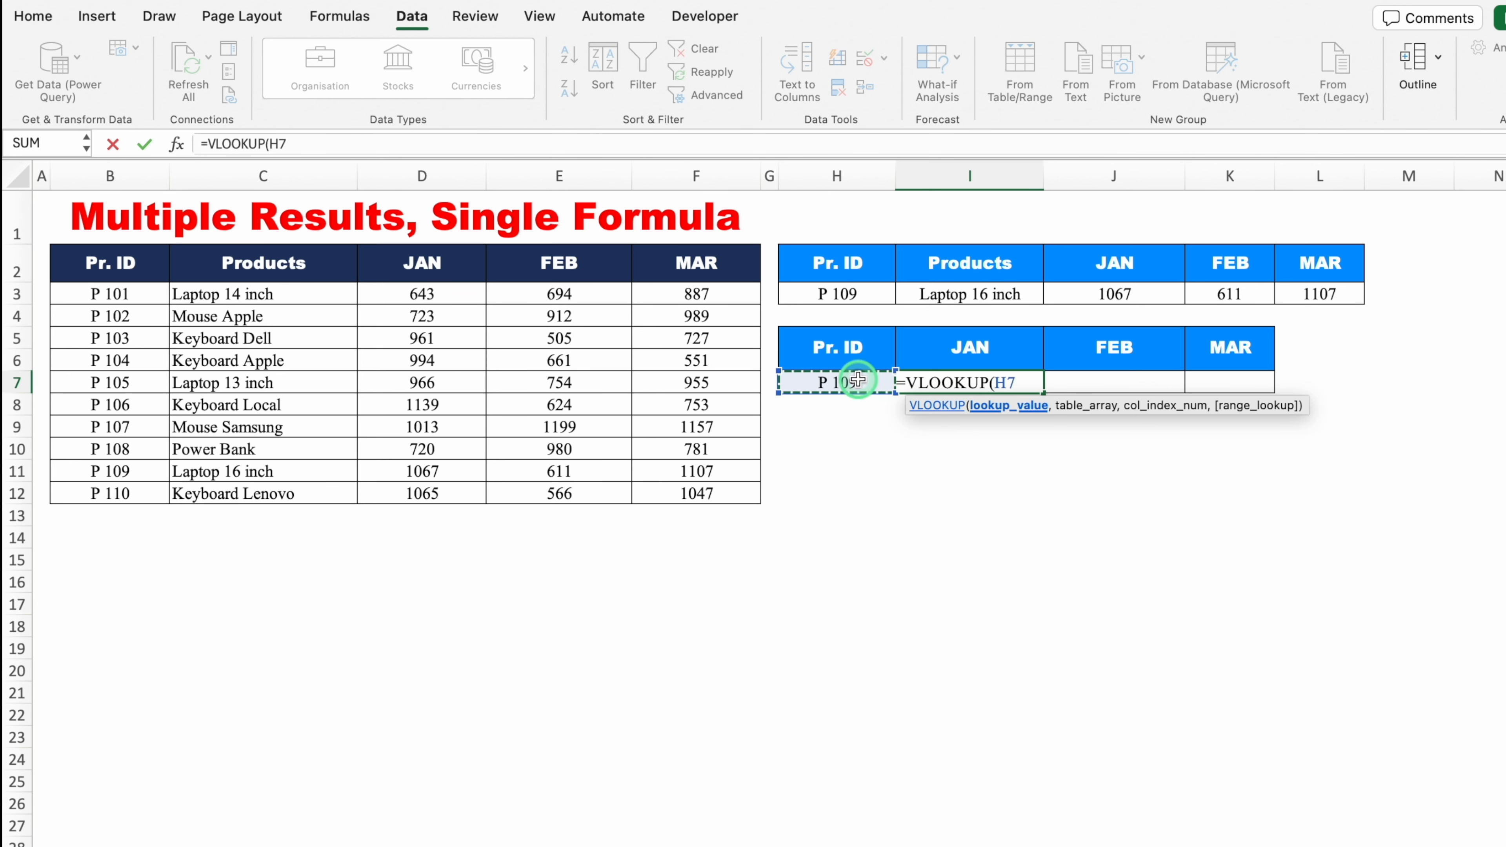
pyautogui.write(',')
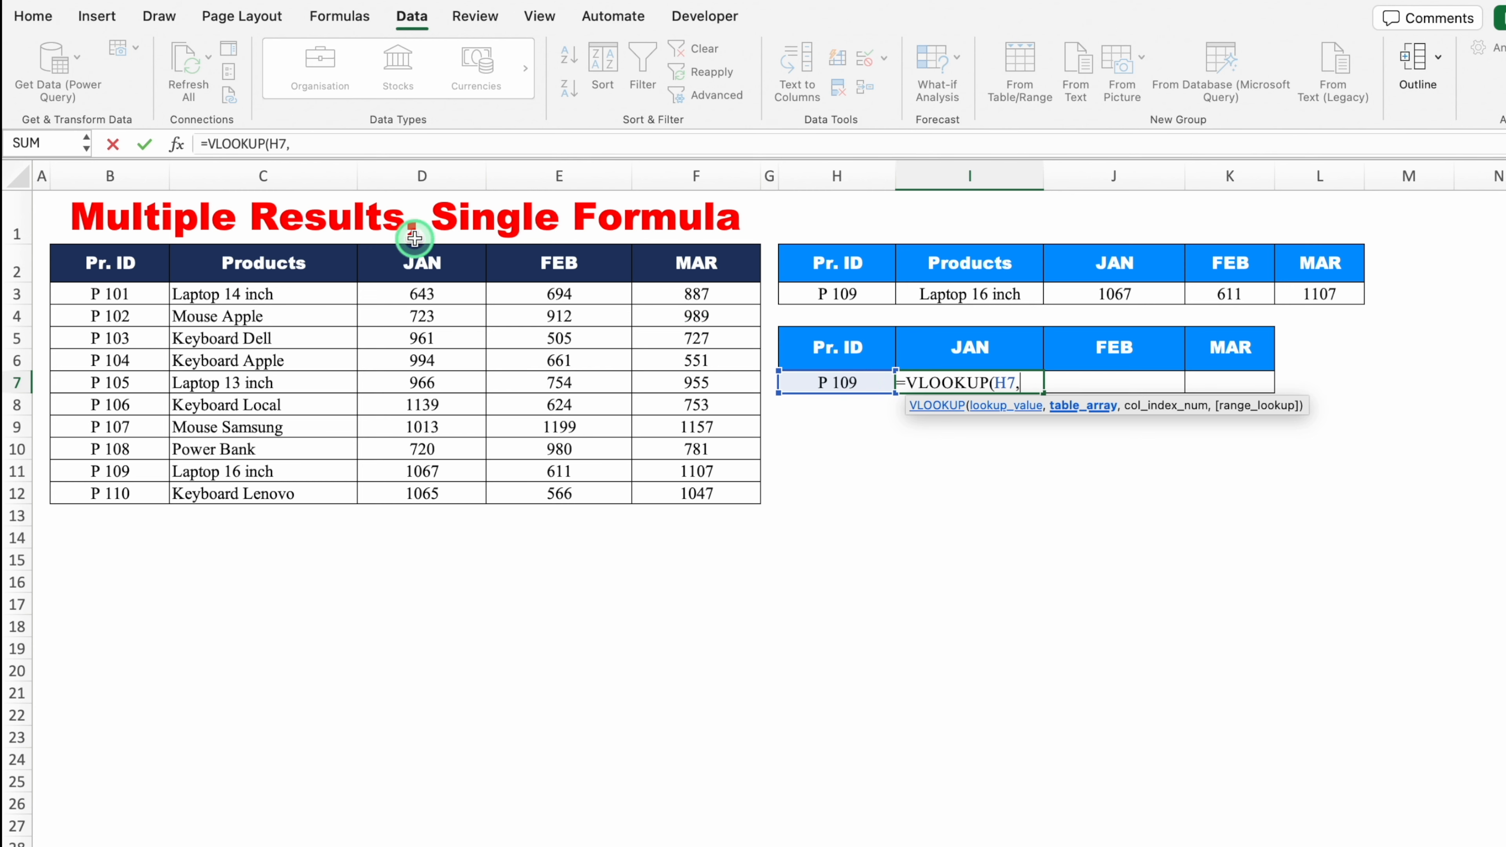
pyautogui.moveTo(109, 175); pyautogui.dragTo(753, 176)
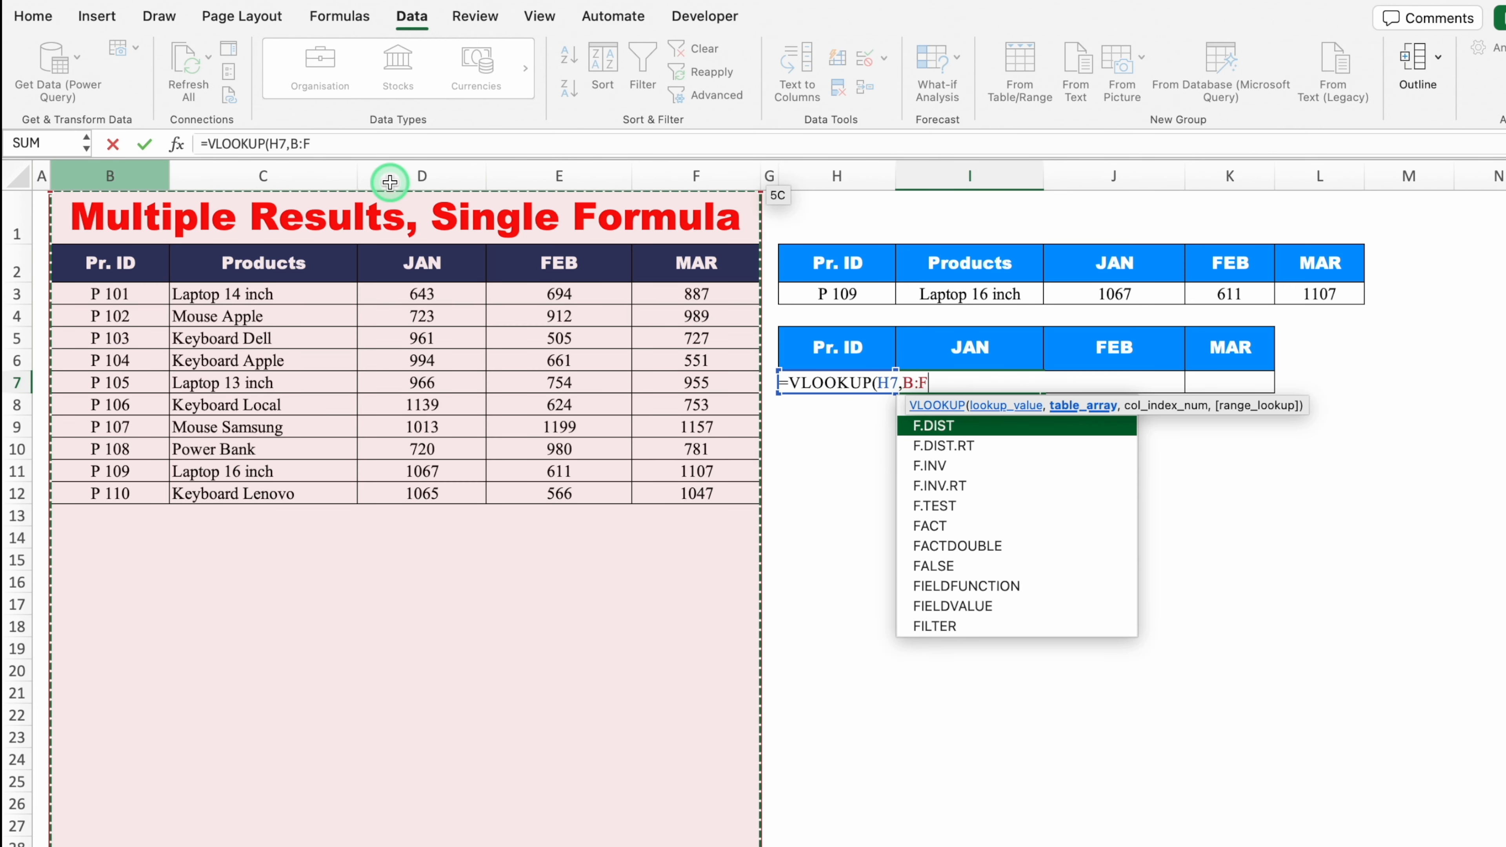
# Complete the I7 VLOOKUP with the column index array {3,4,5} and FALSE for an exact match.
pyautogui.write(',{')
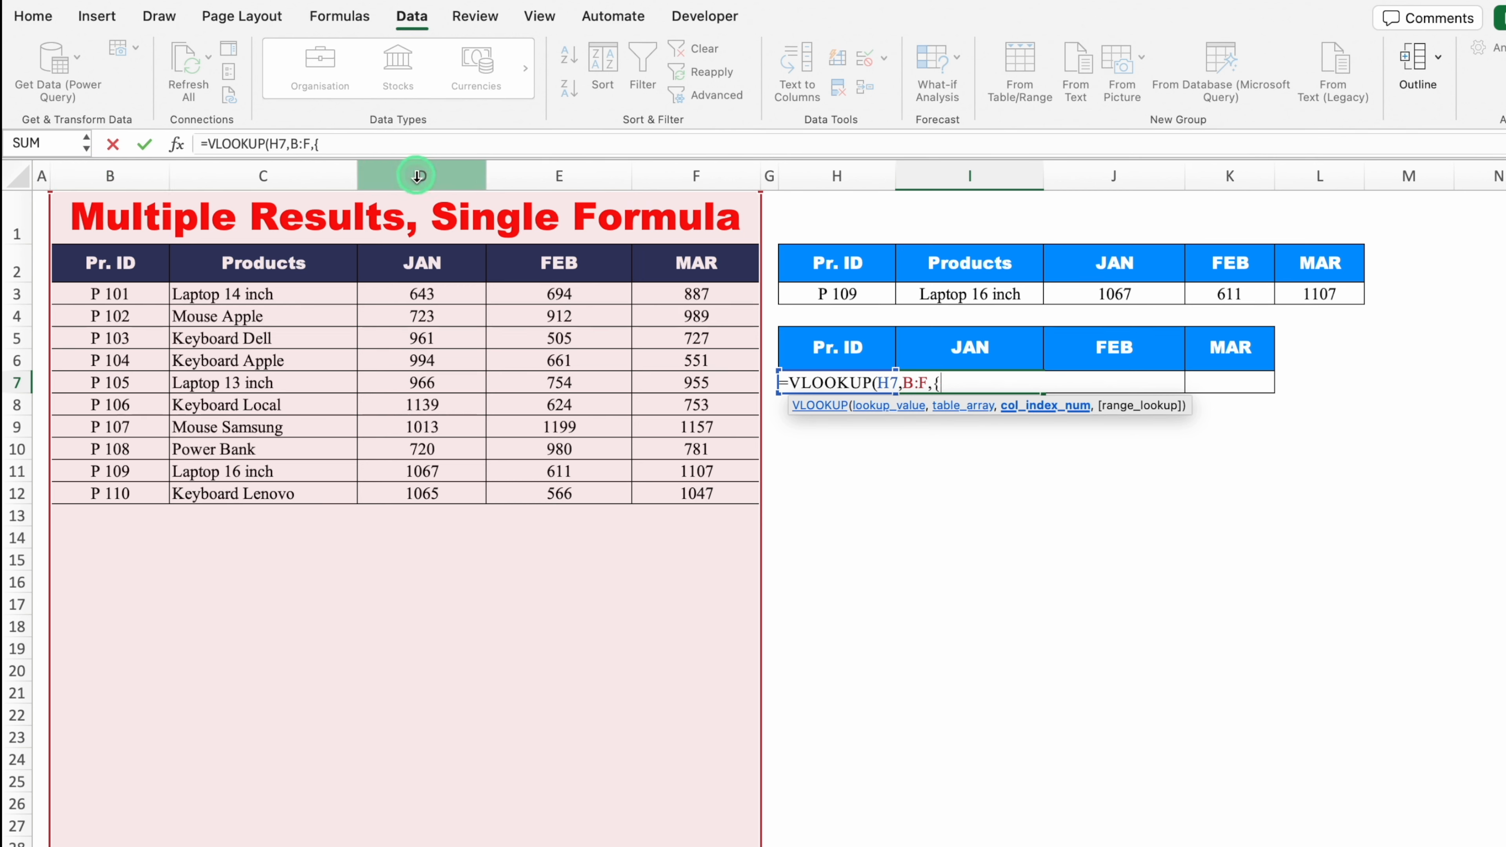
pyautogui.write('3')
pyautogui.write(',')
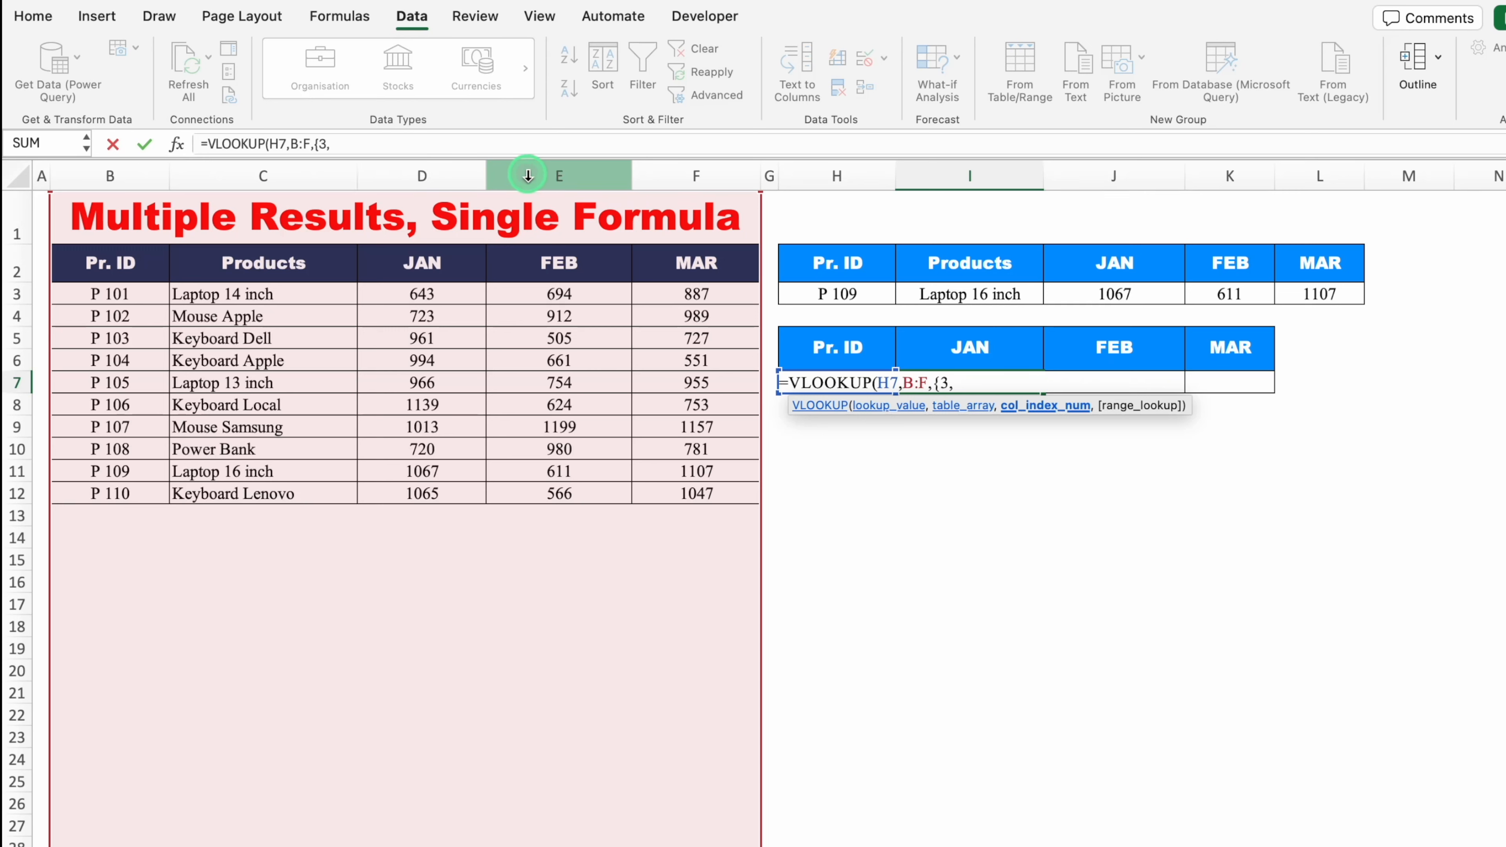
pyautogui.write('4,5},')
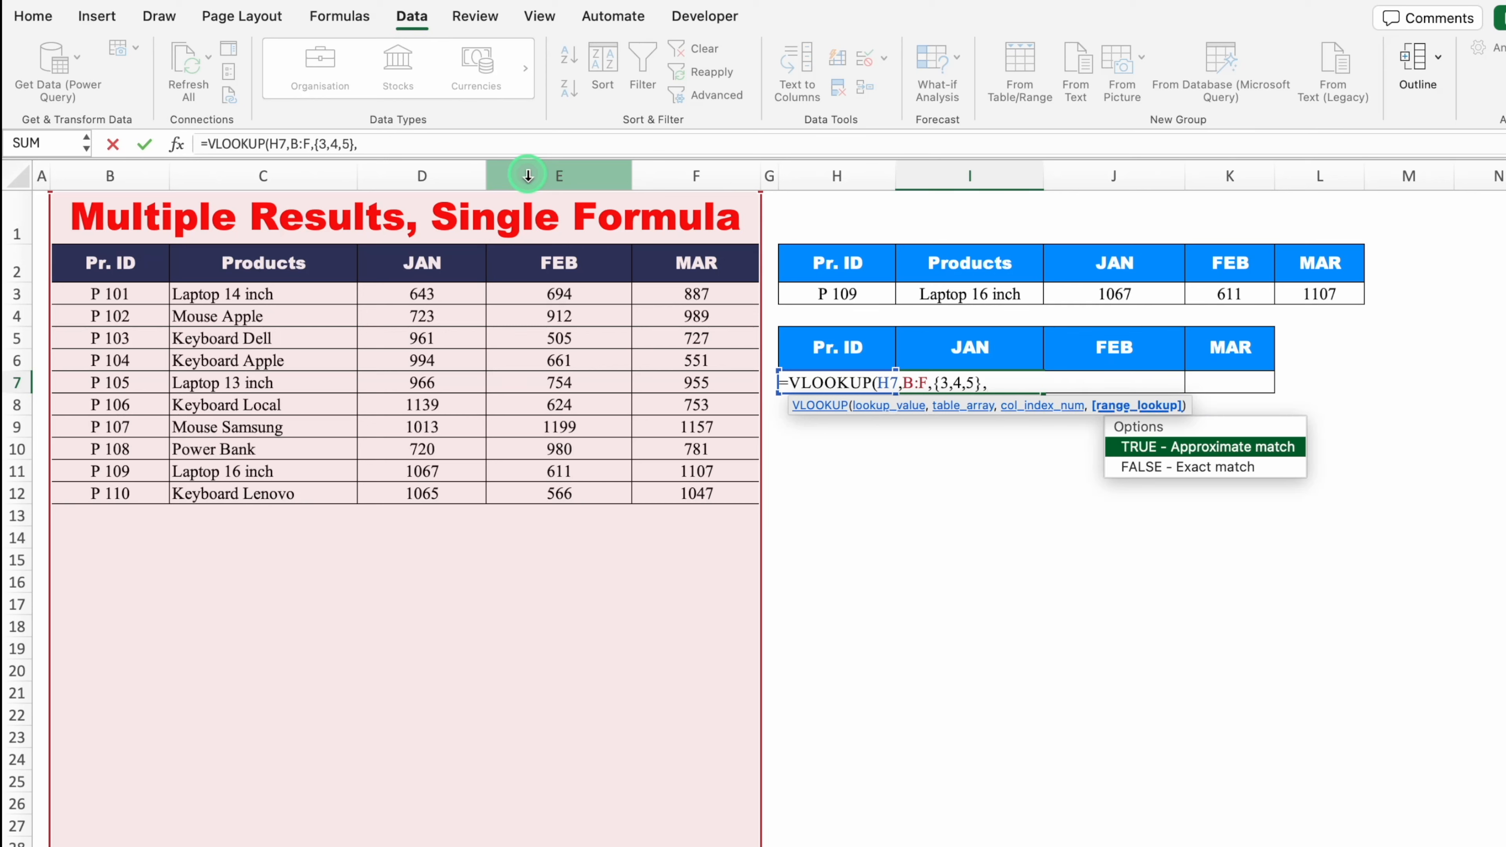
pyautogui.doubleClick(1194, 468)
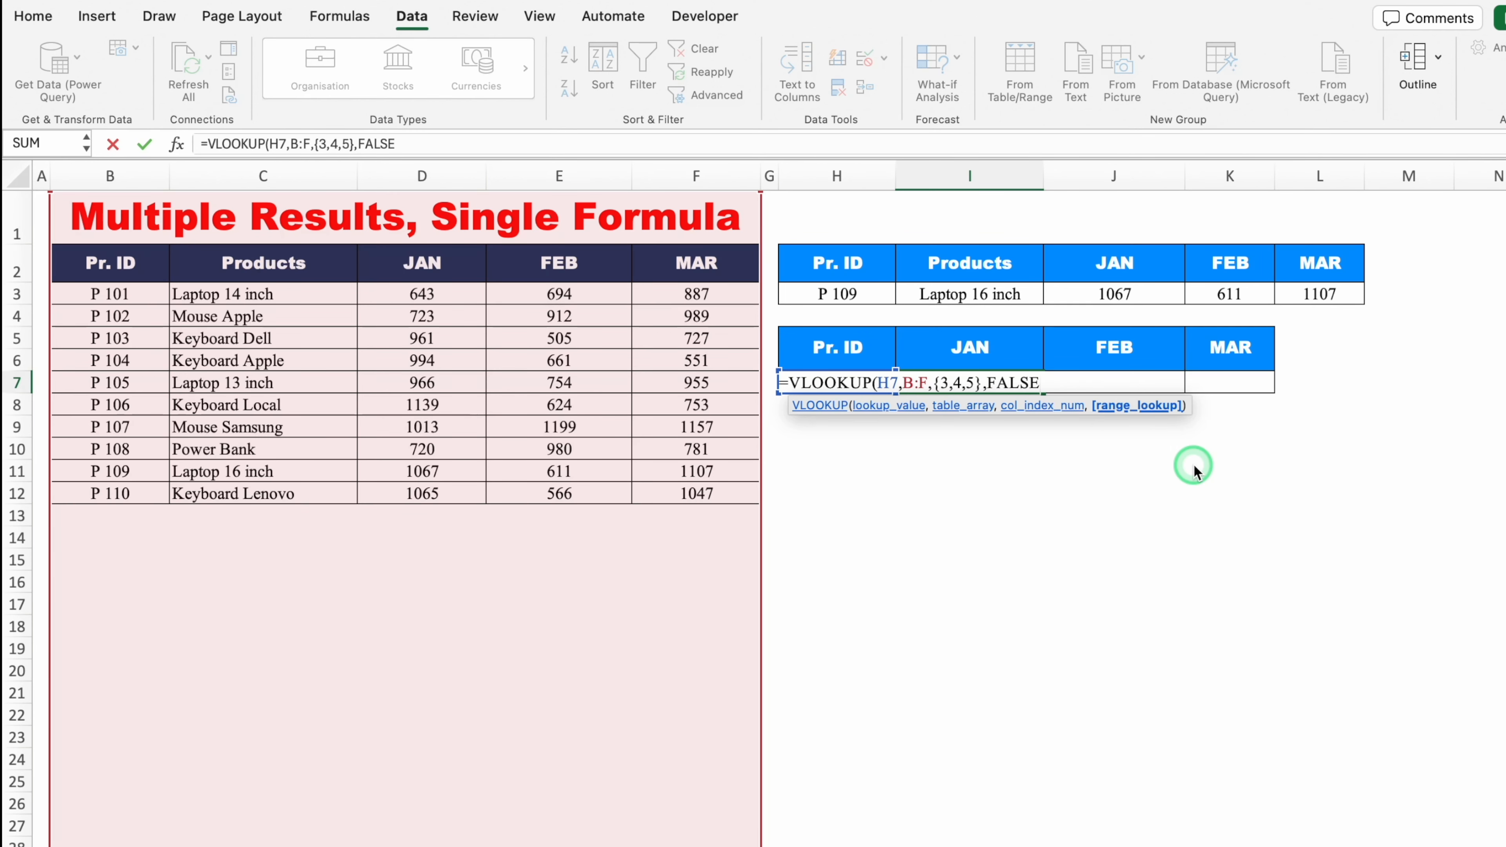
pyautogui.write(')')
pyautogui.press('Return')
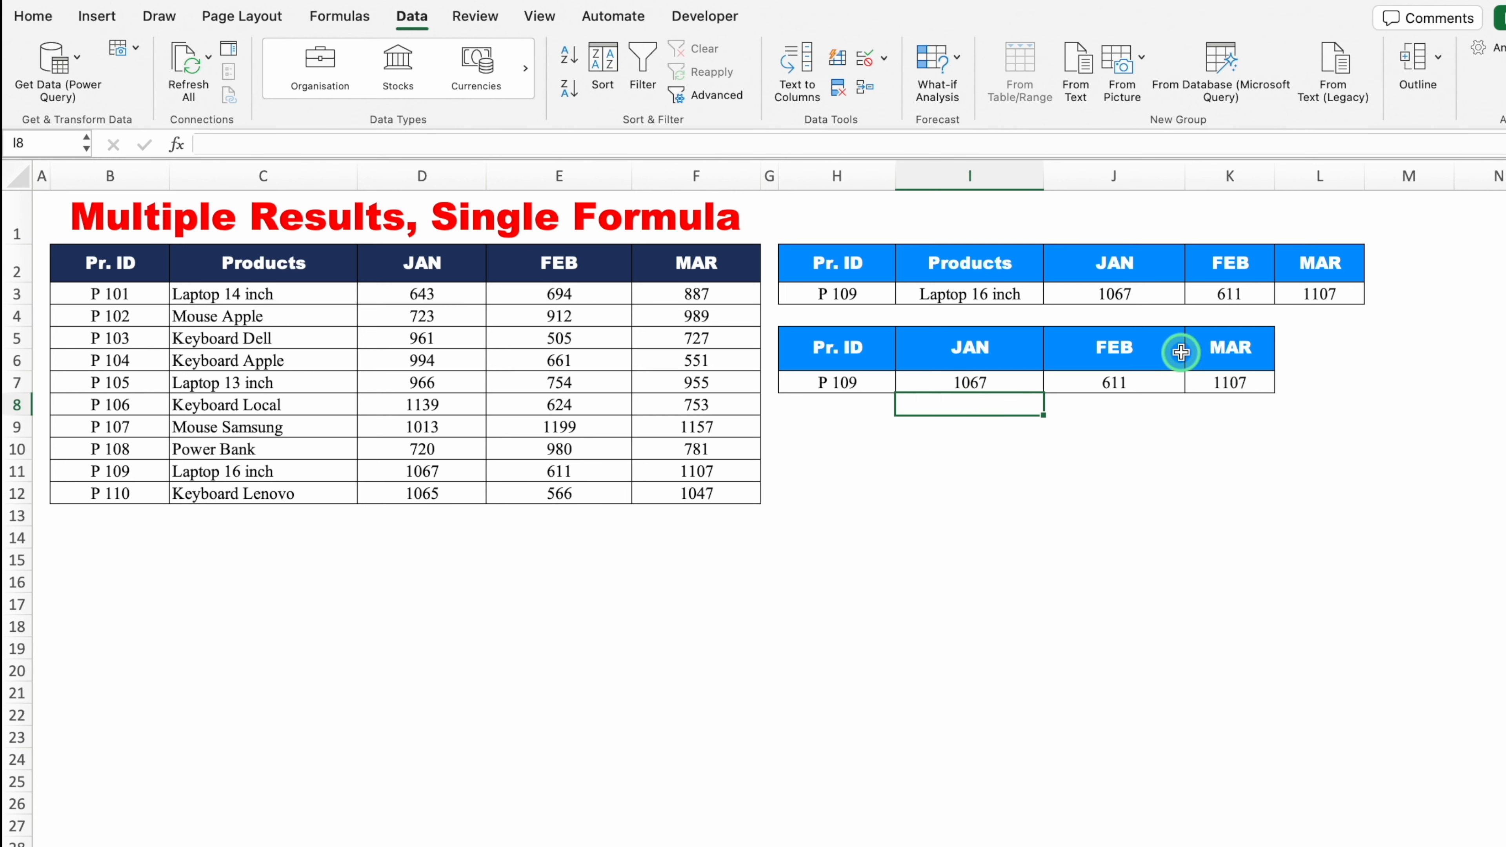
# Reorder the month headers of the second result table to MAR in I5, JAN in J5 and FEB in K5 using their drop-downs.
pyautogui.click(987, 351)
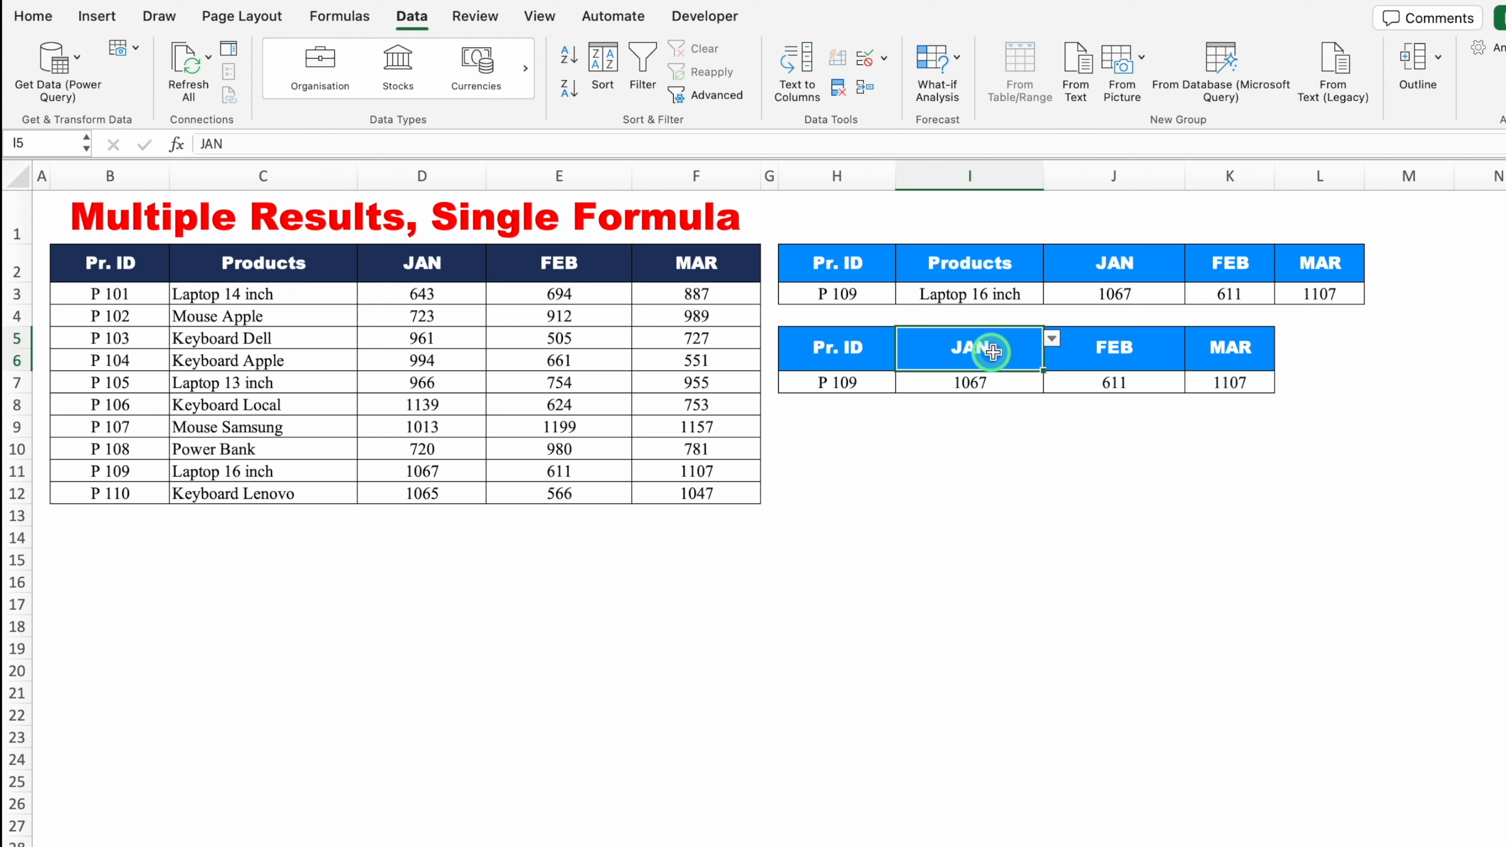
pyautogui.click(1052, 338)
pyautogui.click(913, 401)
pyautogui.click(1092, 347)
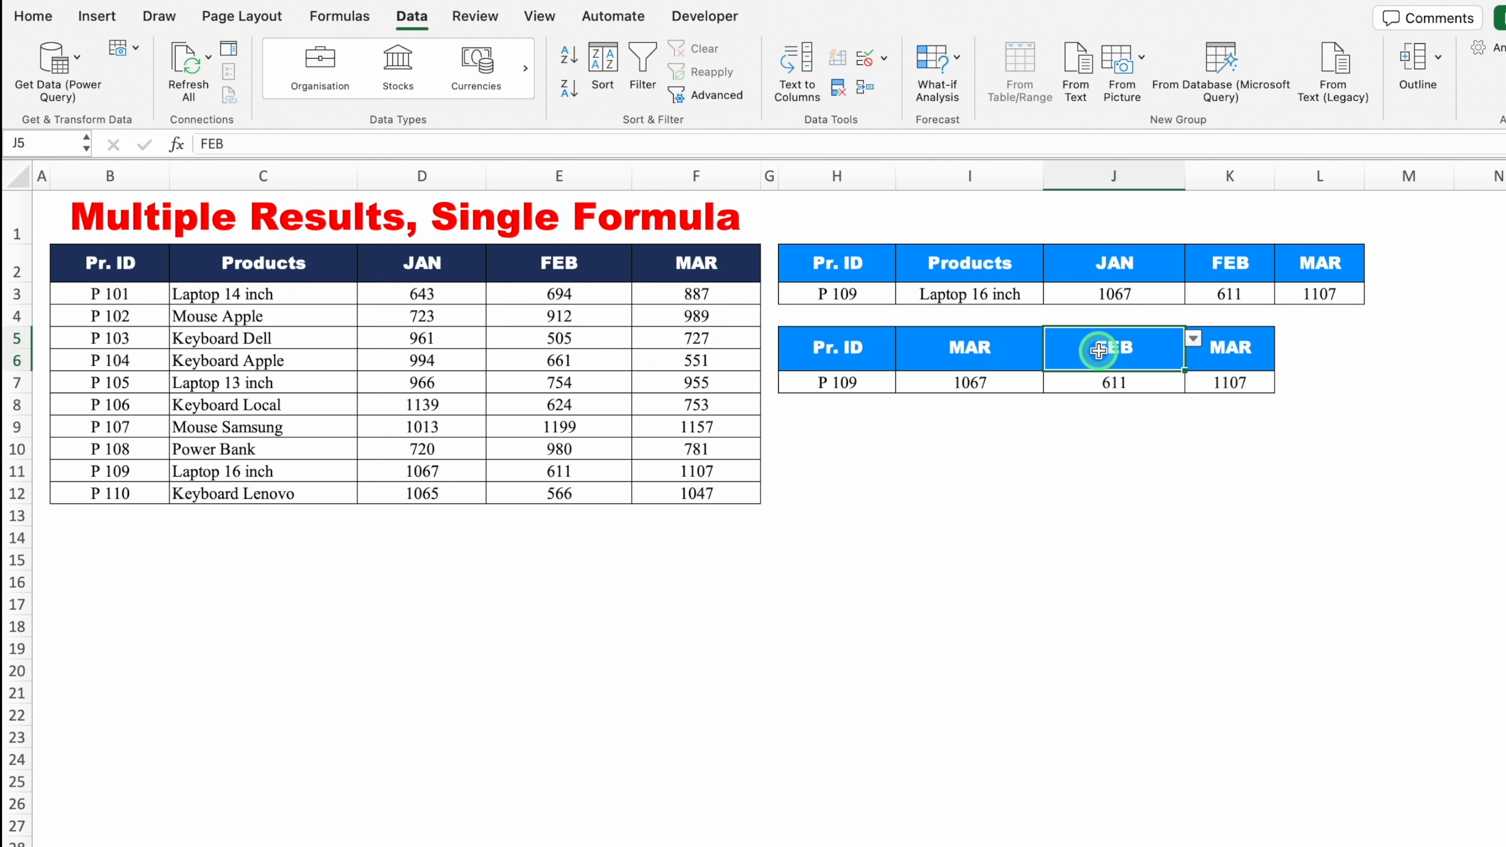
pyautogui.click(1193, 341)
pyautogui.click(1067, 360)
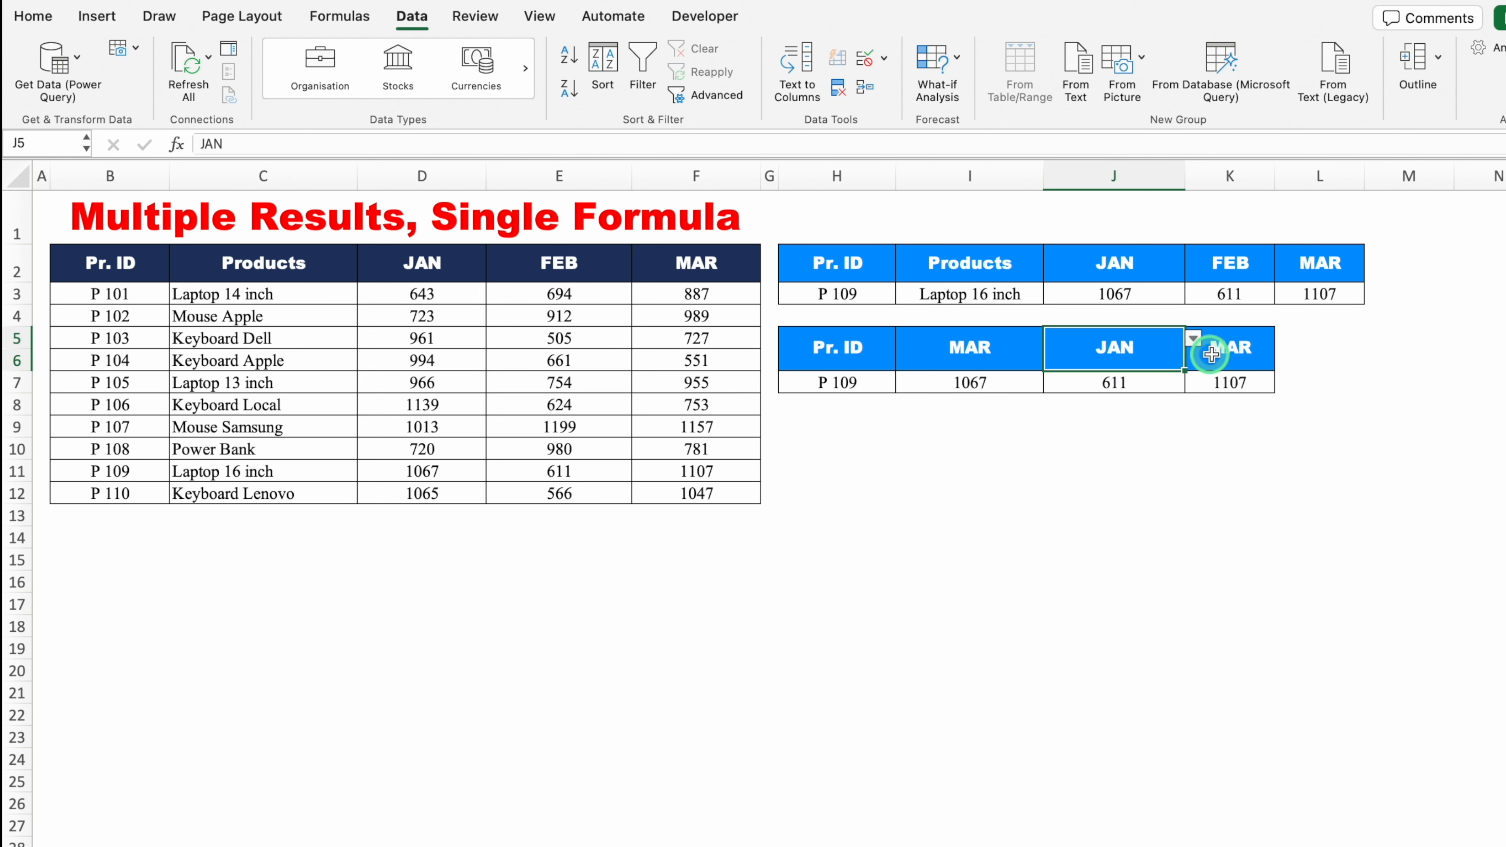
pyautogui.click(1244, 352)
pyautogui.click(1282, 338)
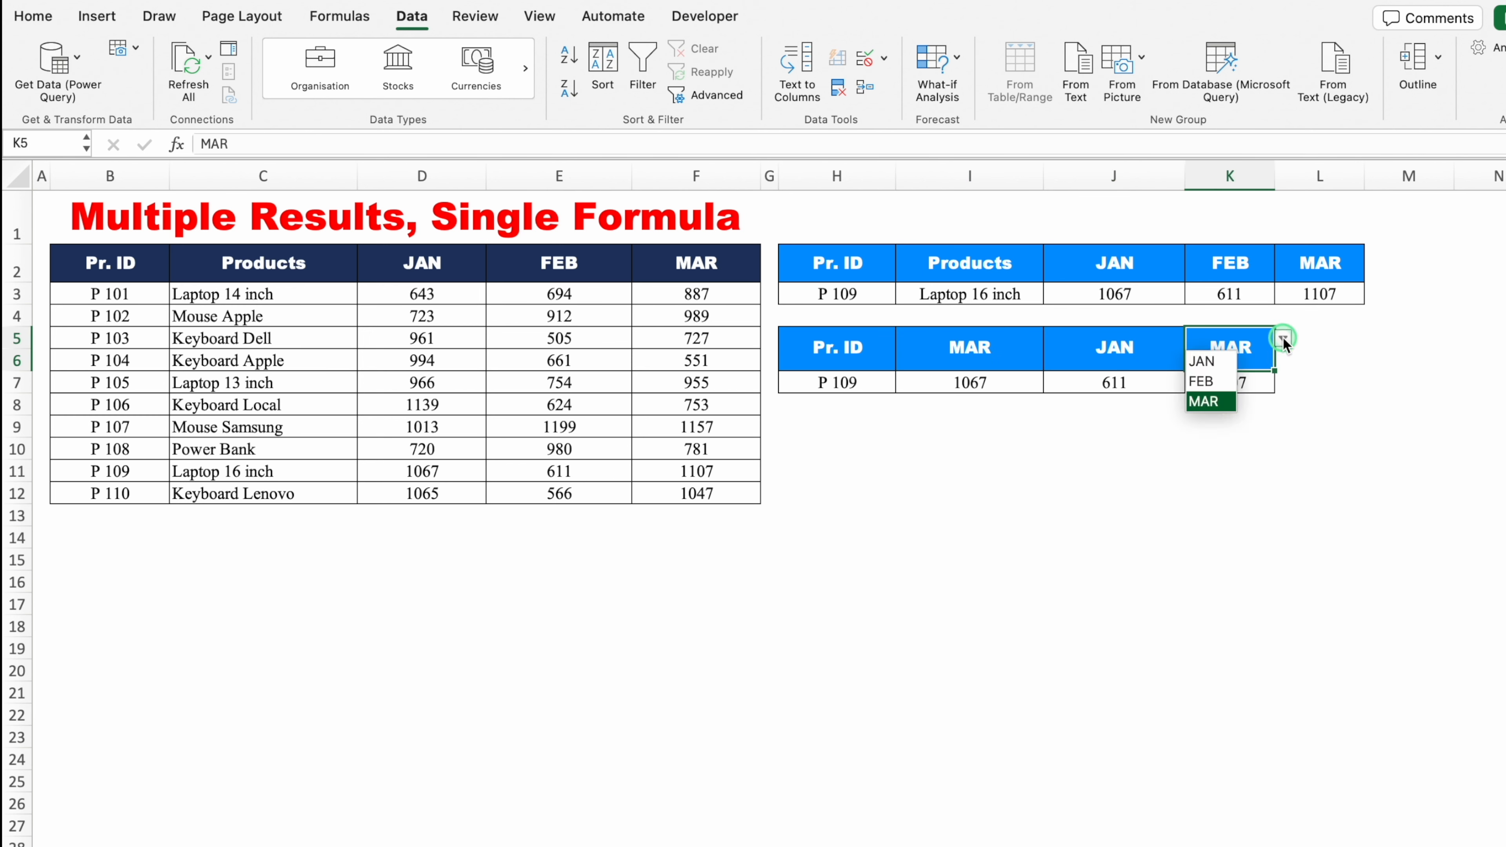
pyautogui.click(1215, 396)
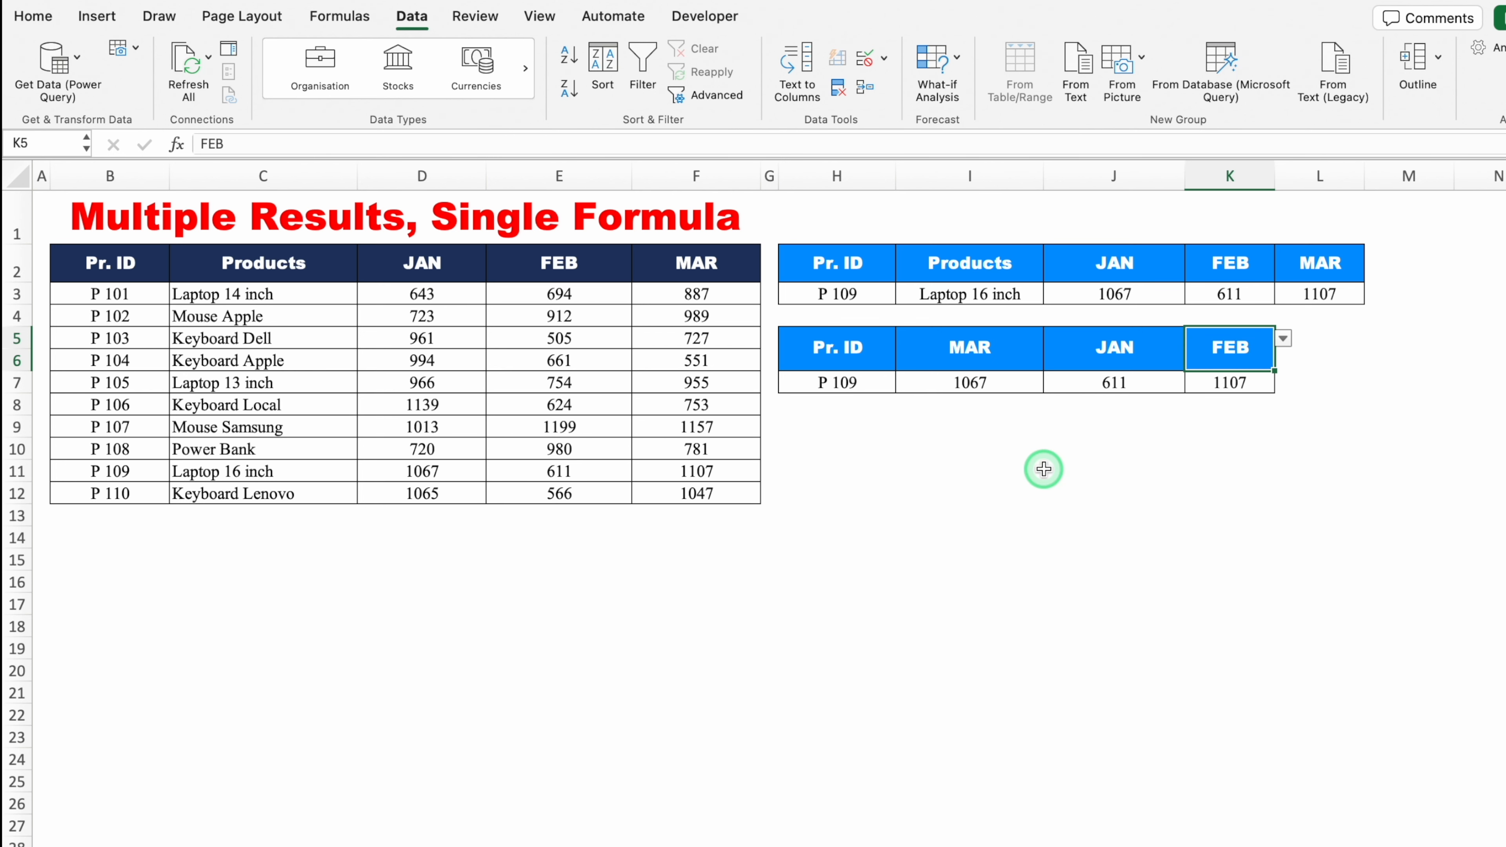
# Change the column index array in the I7 VLOOKUP to {5,3,4} to match the reordered month headers.
pyautogui.click(986, 384)
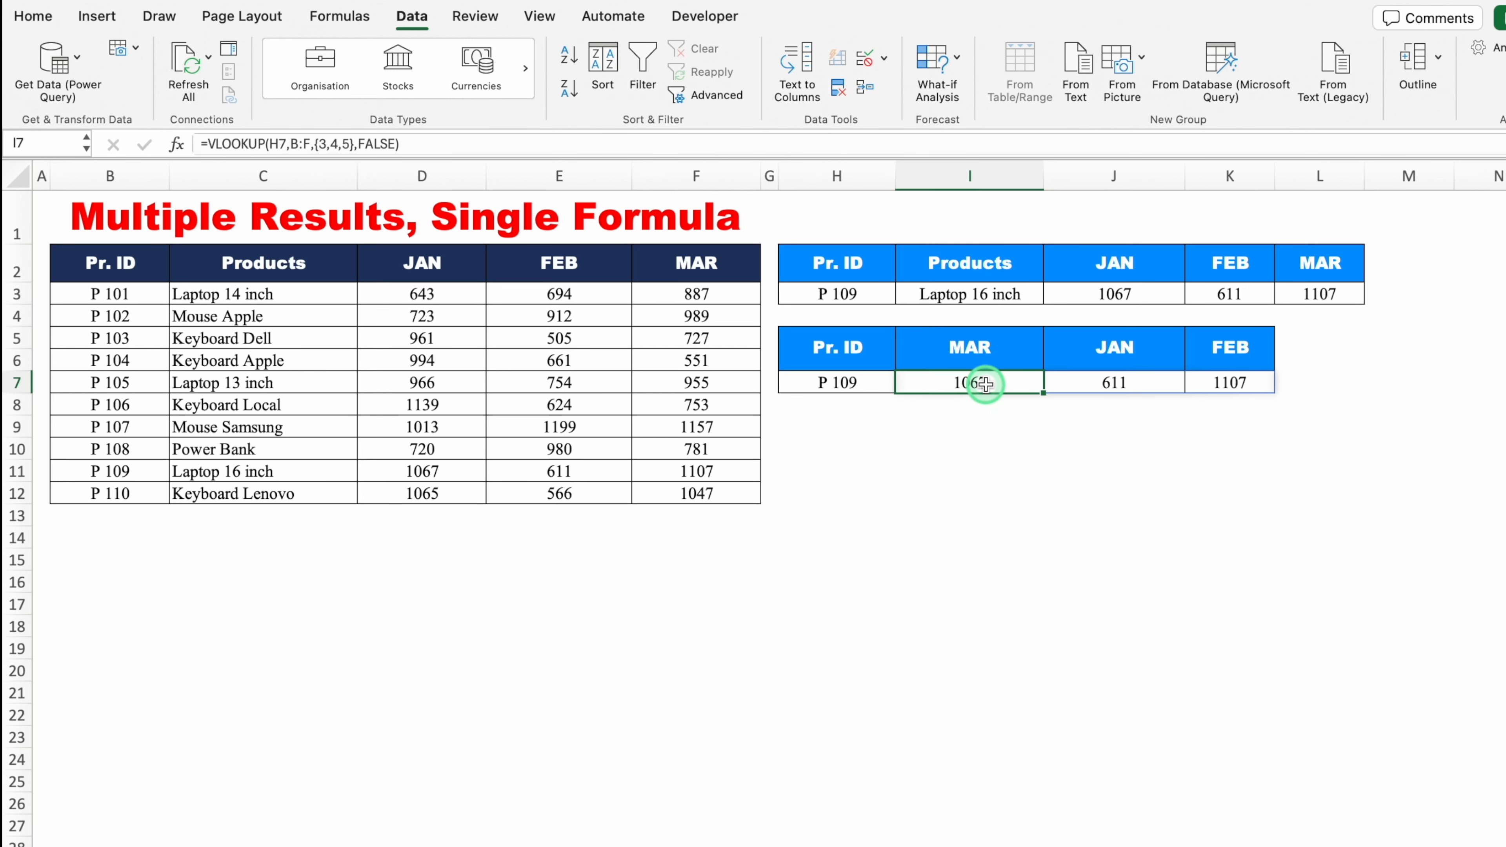
pyautogui.doubleClick(933, 384)
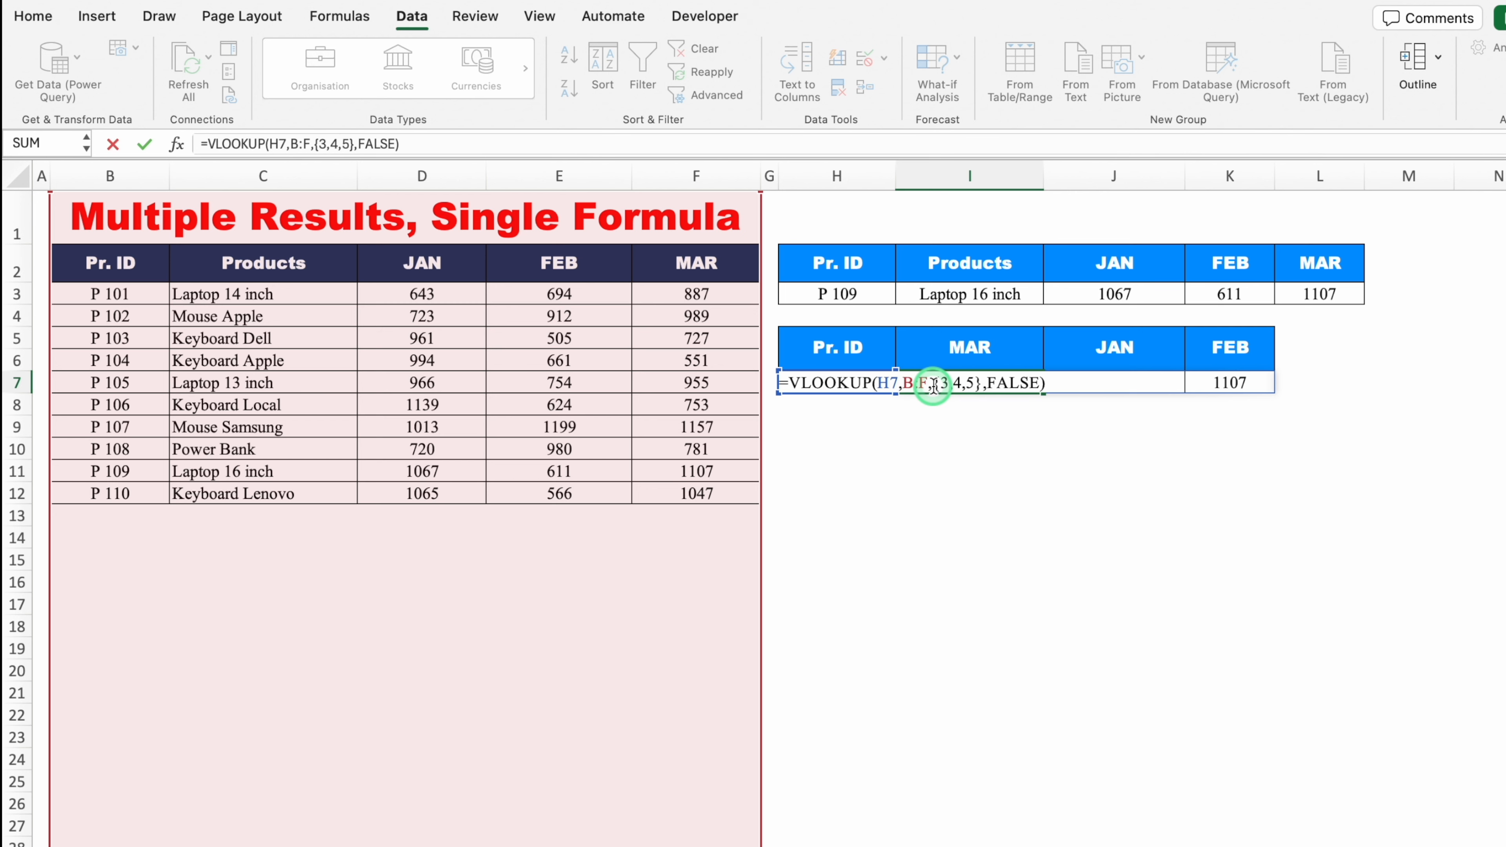
pyautogui.click(975, 384)
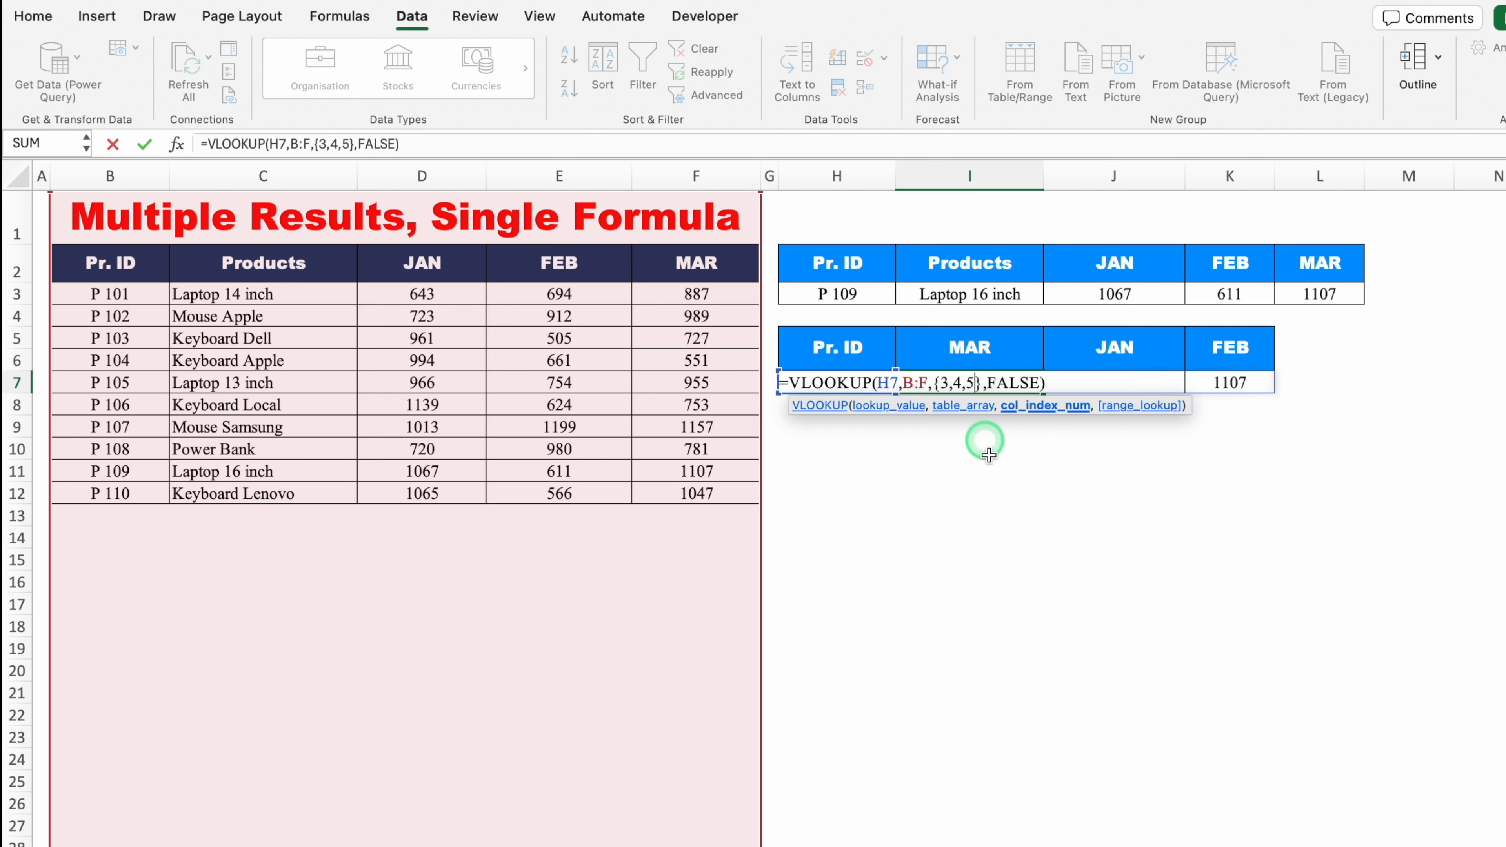
pyautogui.press('BackSpace')
pyautogui.press('BackSpace')
pyautogui.press('BackSpace')
pyautogui.press('BackSpace')
pyautogui.press('BackSpace')
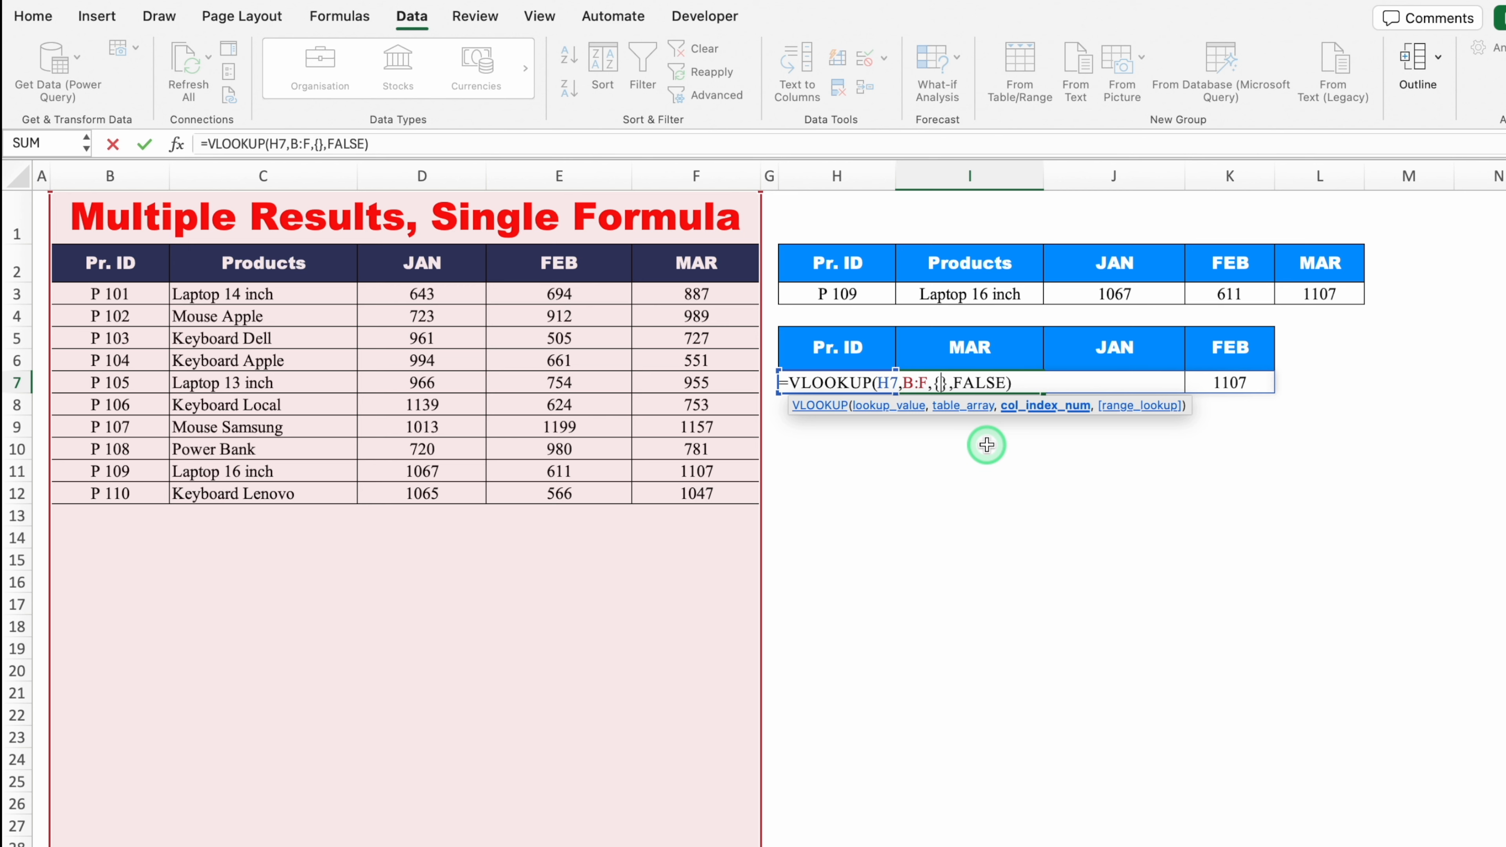
pyautogui.write('5')
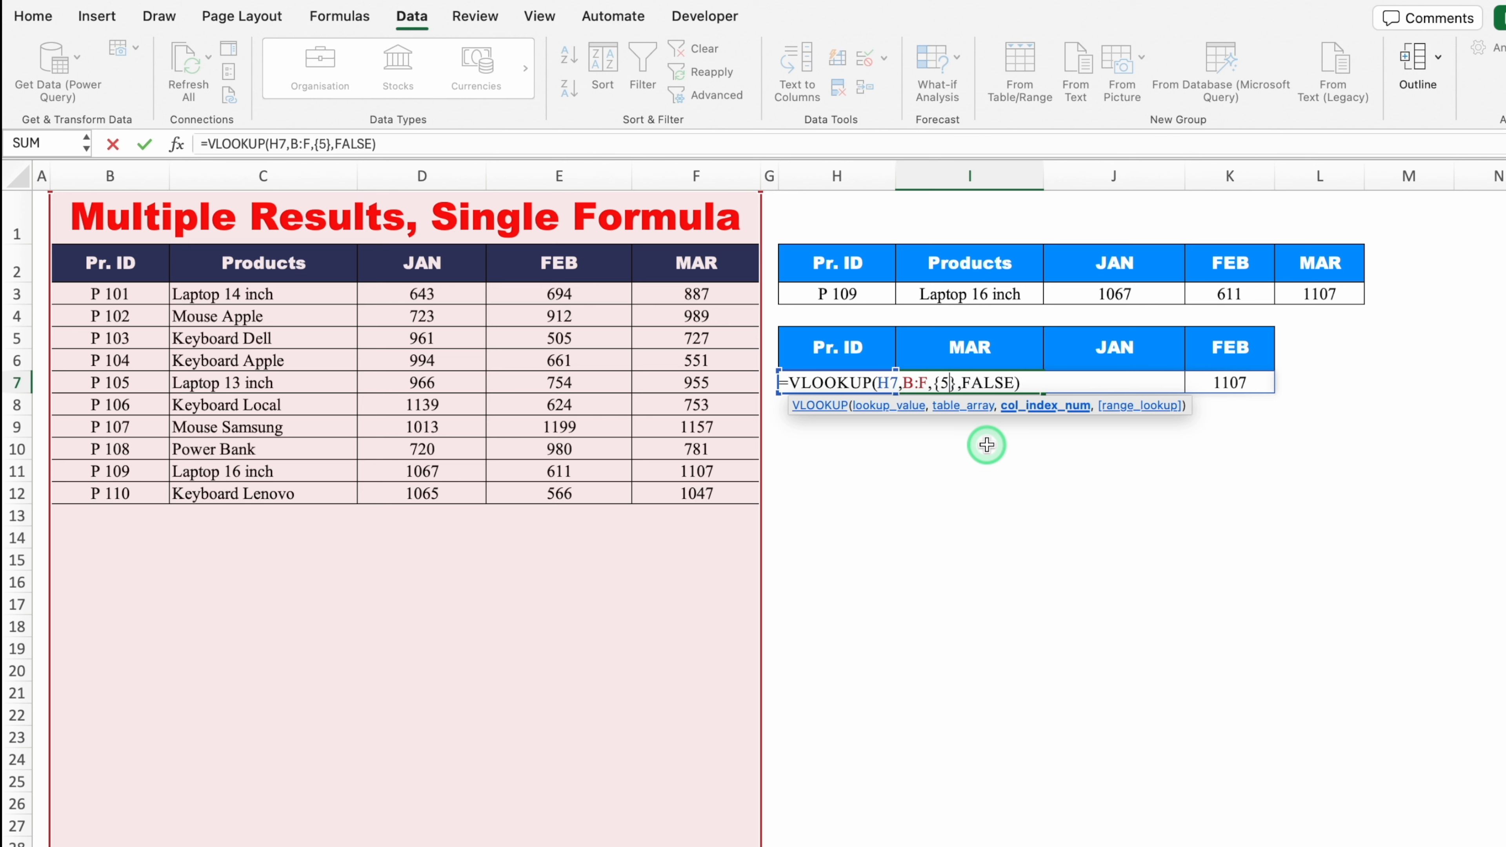
pyautogui.write(',')
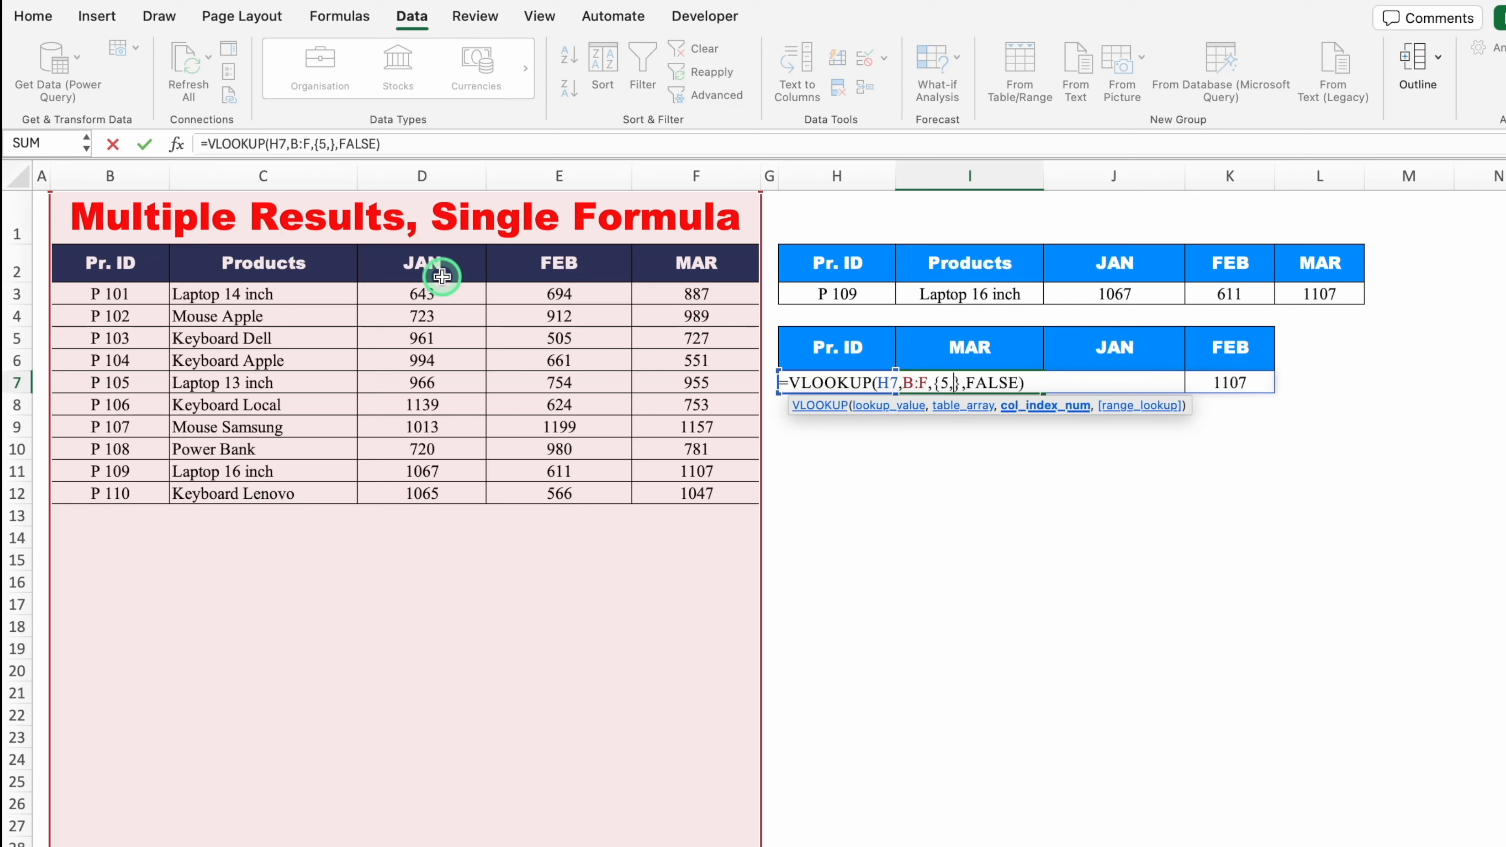
pyautogui.write('3,')
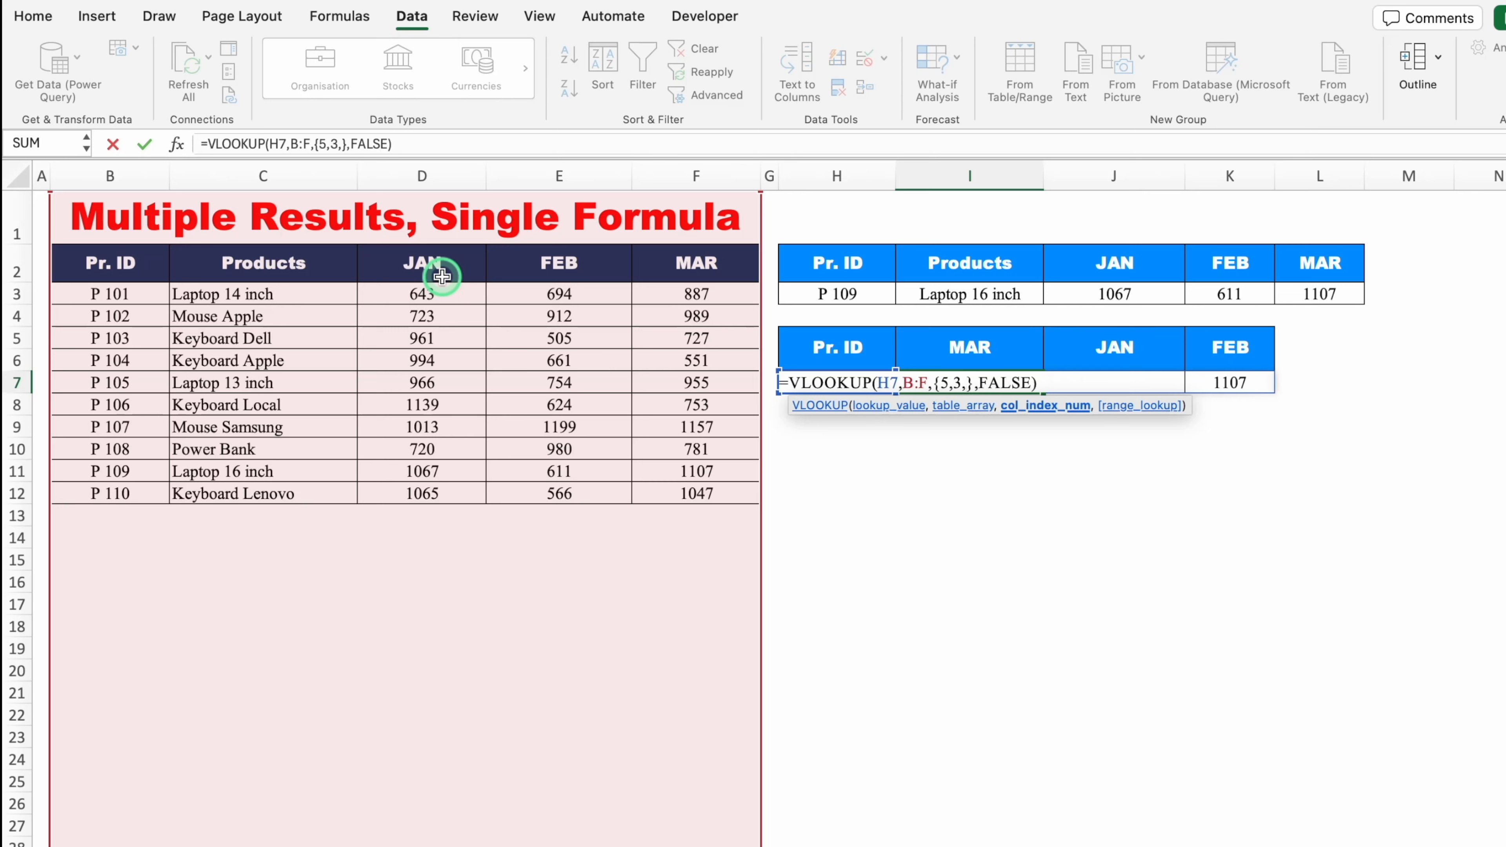
pyautogui.write('4')
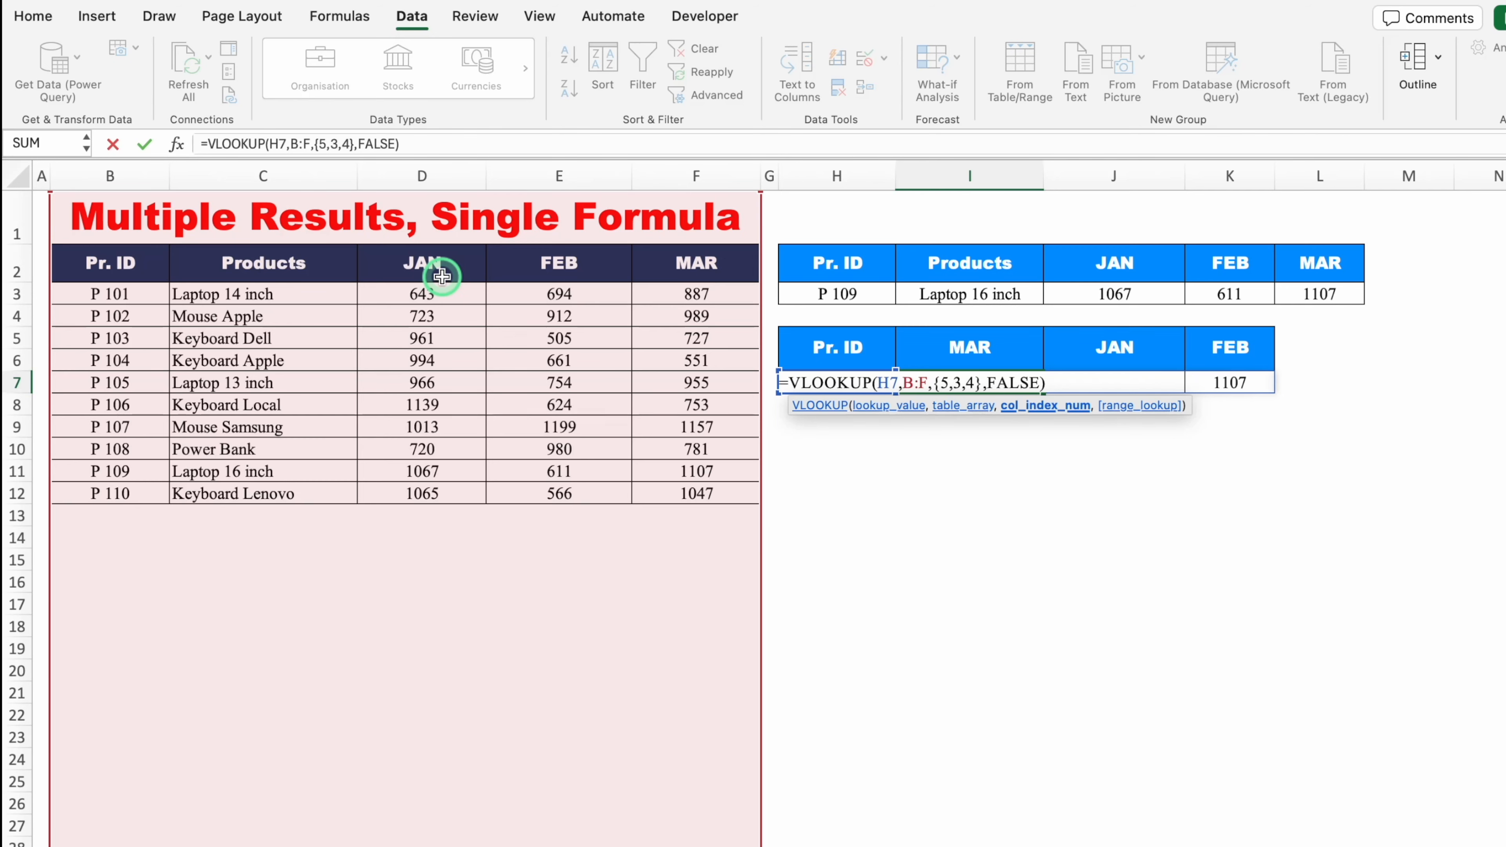
pyautogui.press('Return')
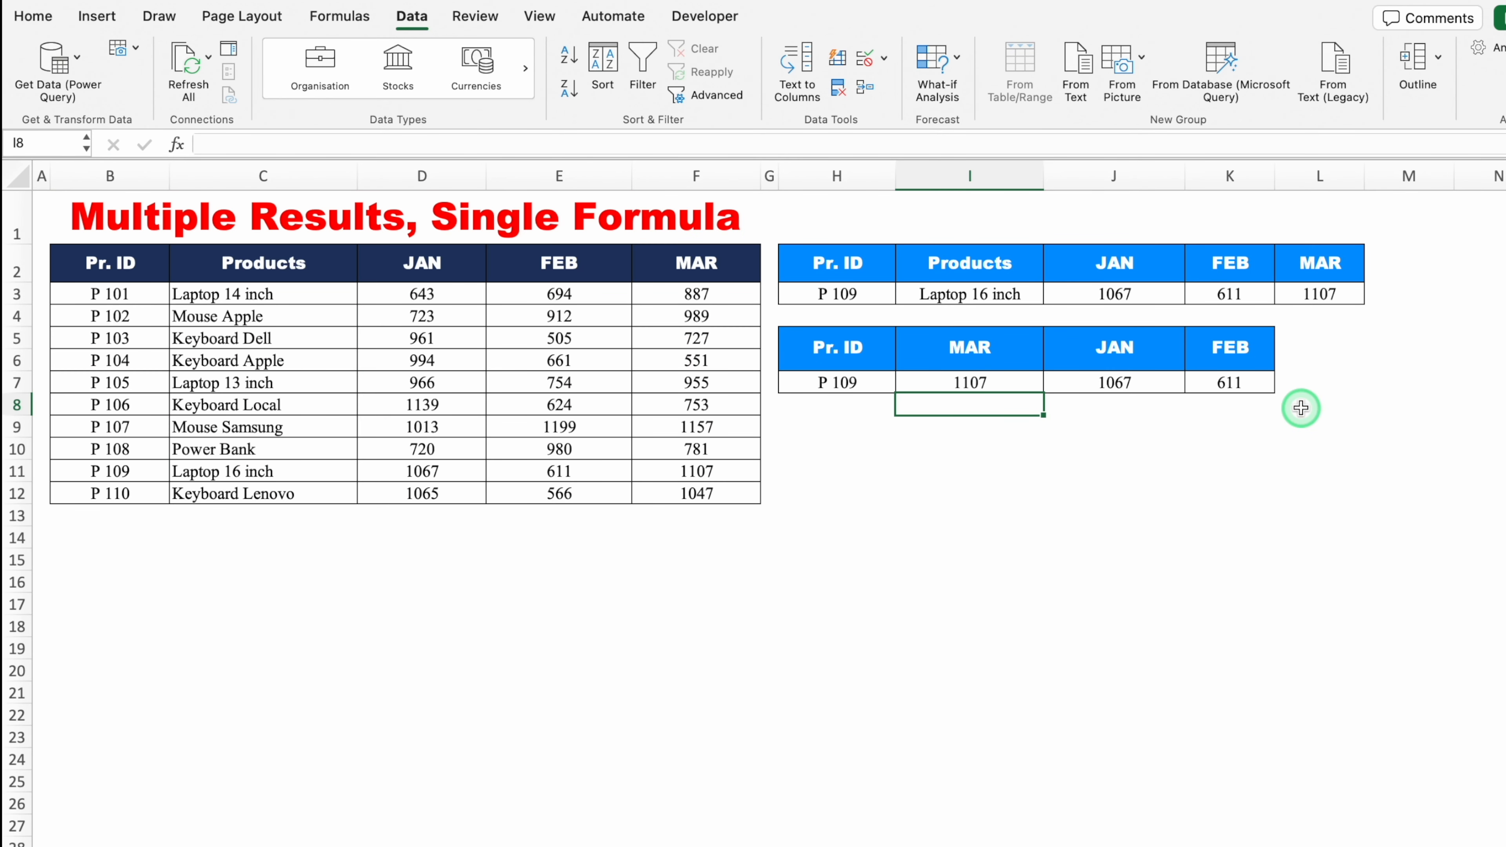
pyautogui.click(1096, 486)
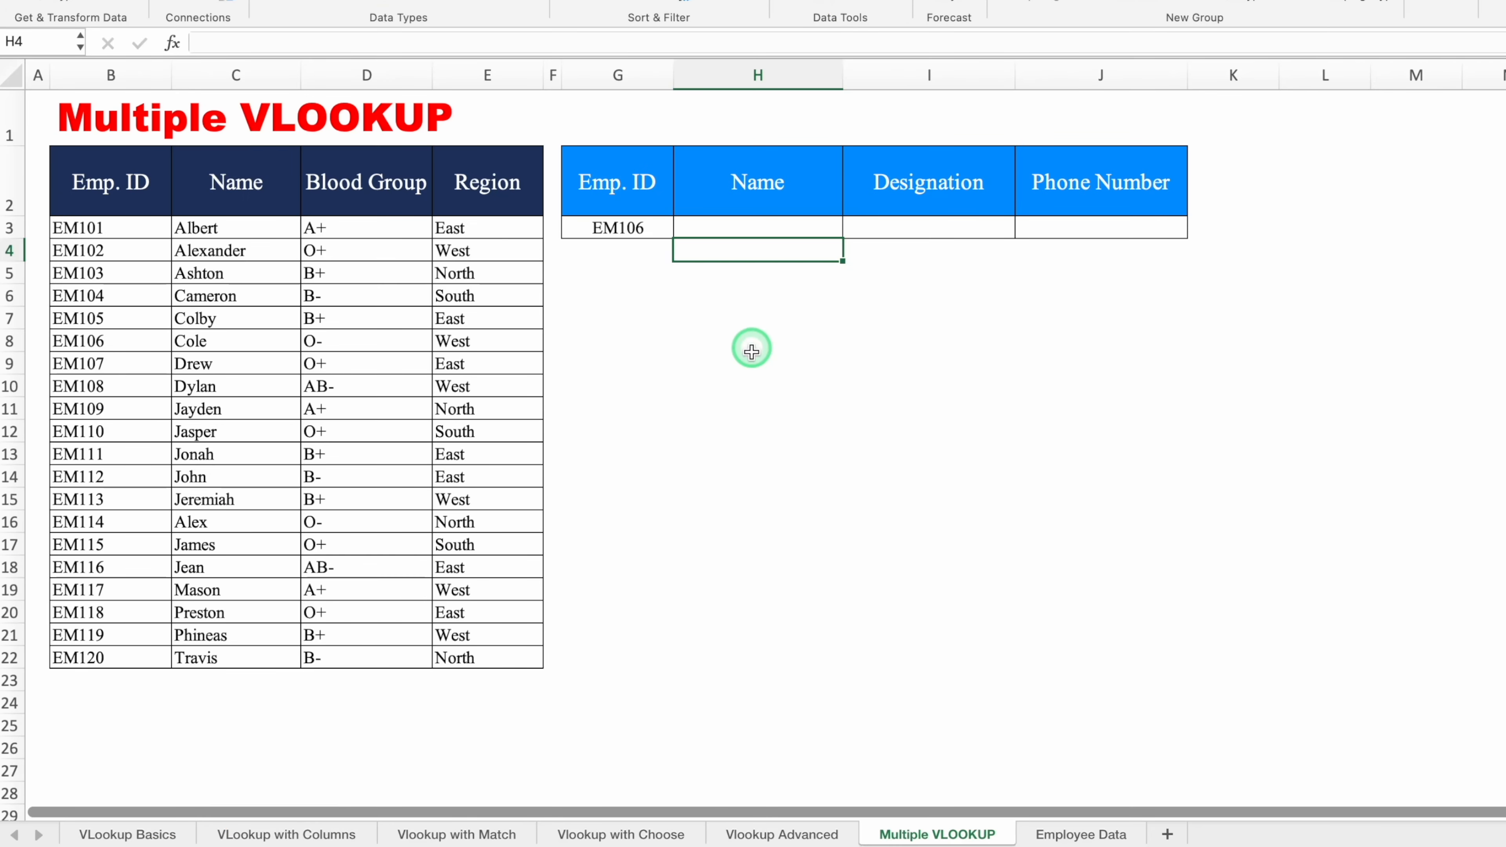
# Examine the Name, Designation and Phone Number fields on the Multiple VLOOKUP sheet, the Employee Data sheet, and the Emp. ID in G3.
pyautogui.click(751, 408)
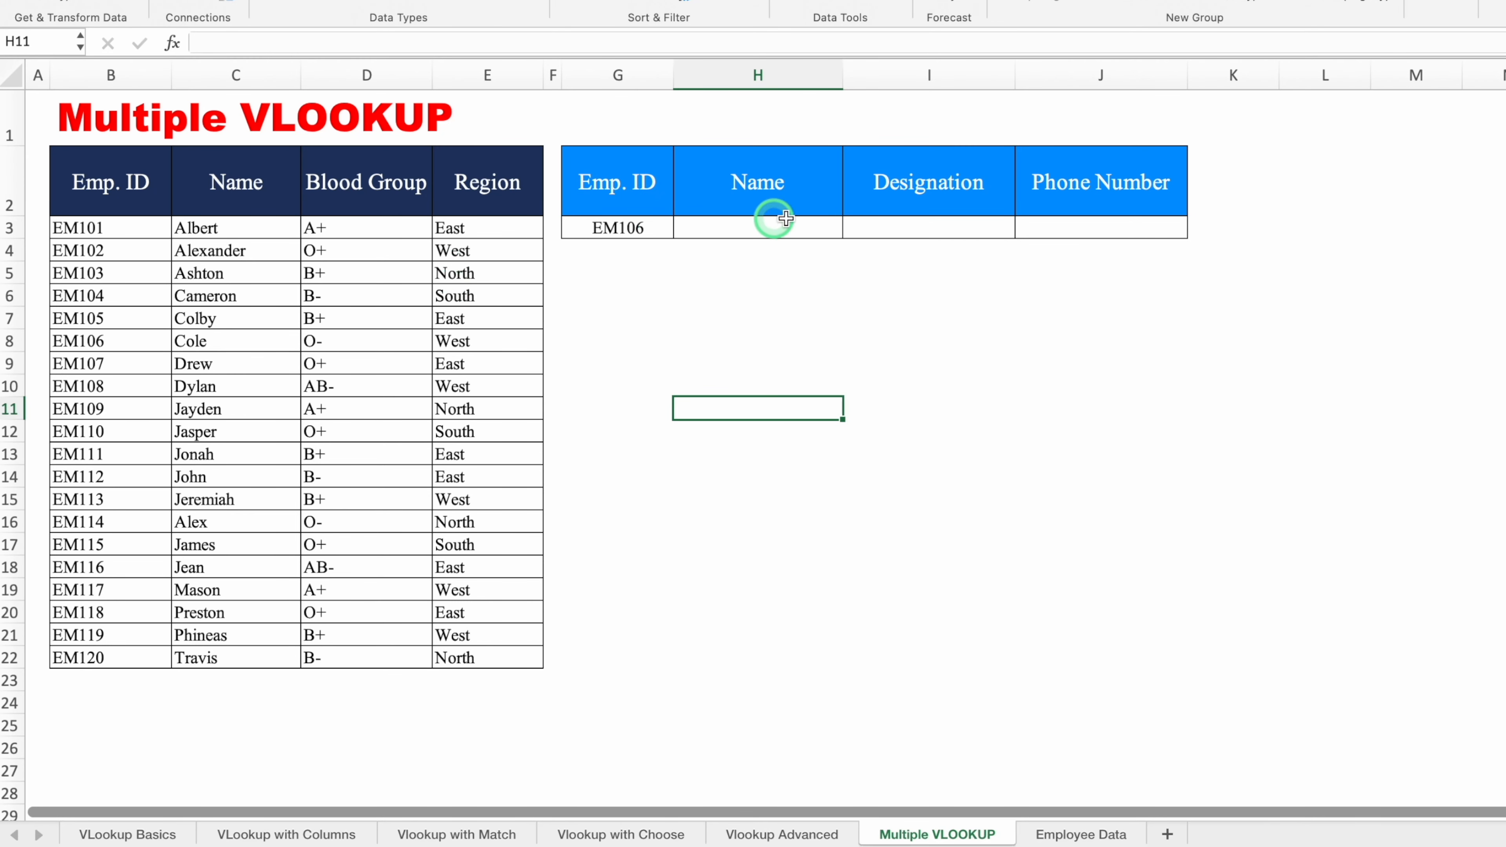
pyautogui.click(808, 222)
pyautogui.click(900, 222)
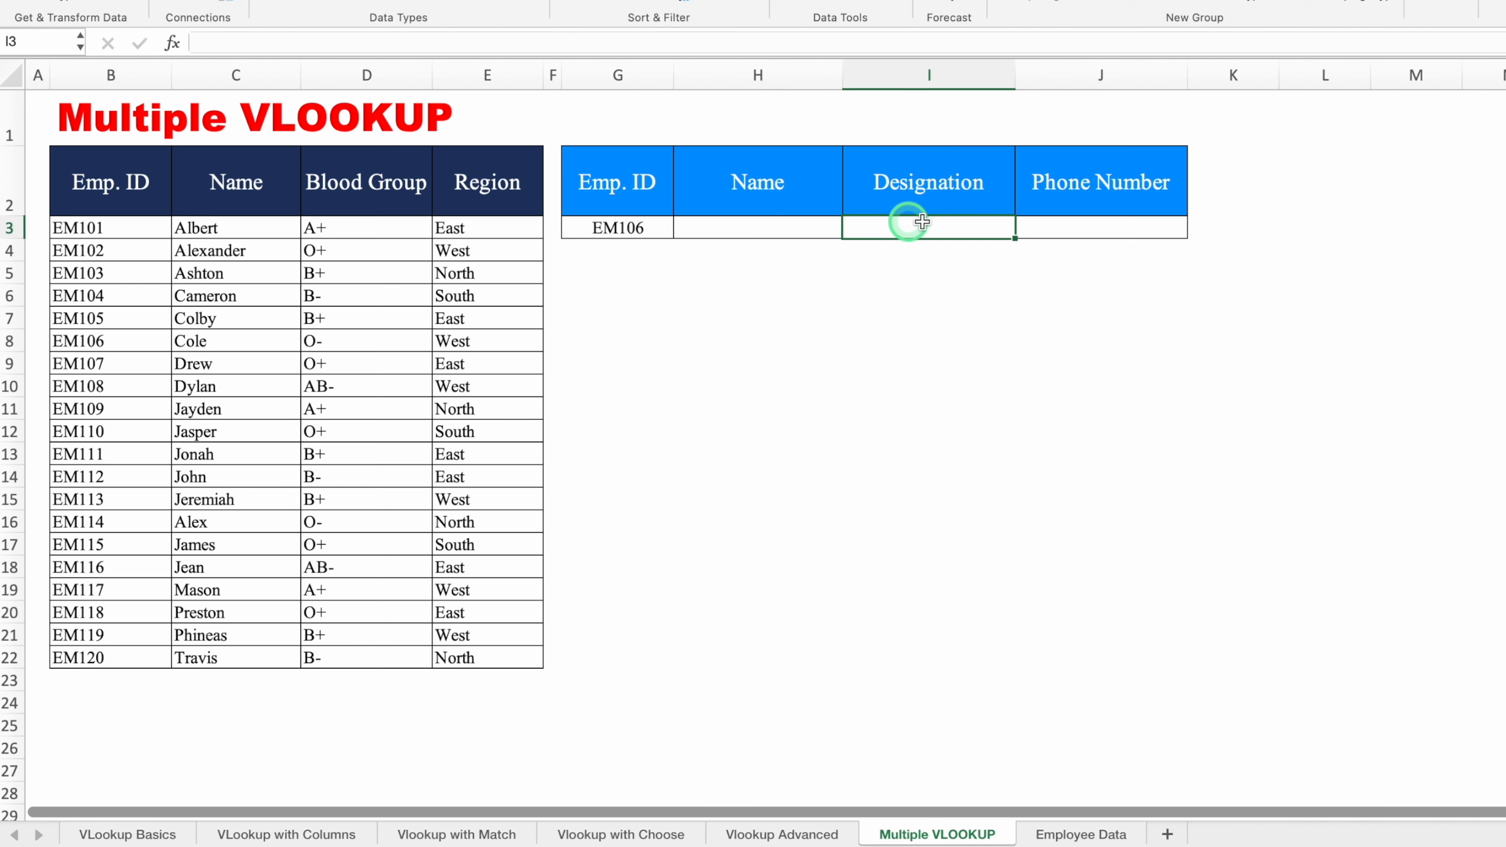
pyautogui.click(1081, 223)
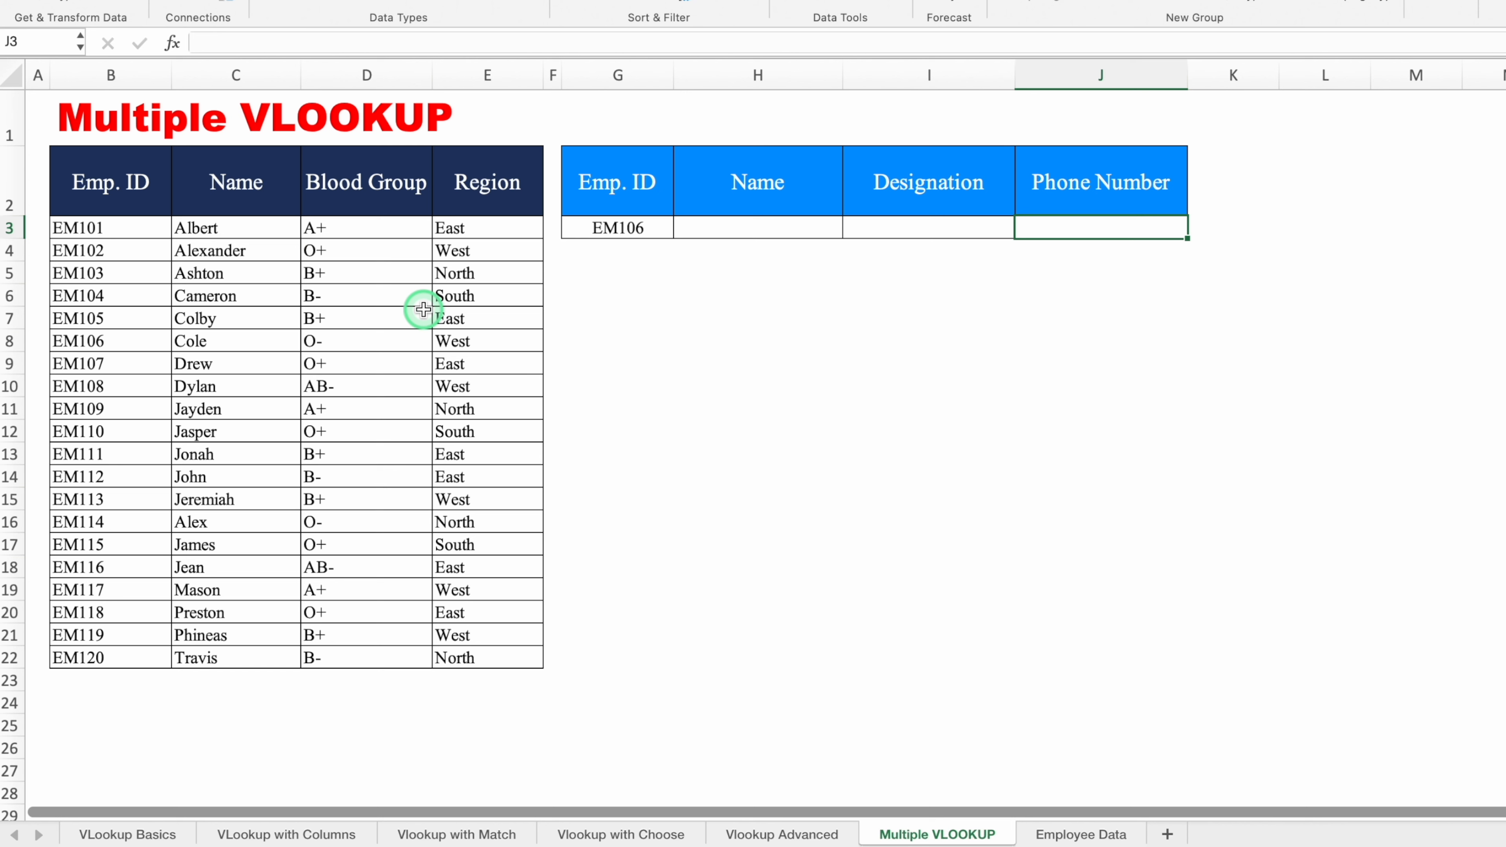
pyautogui.click(1087, 836)
pyautogui.click(958, 836)
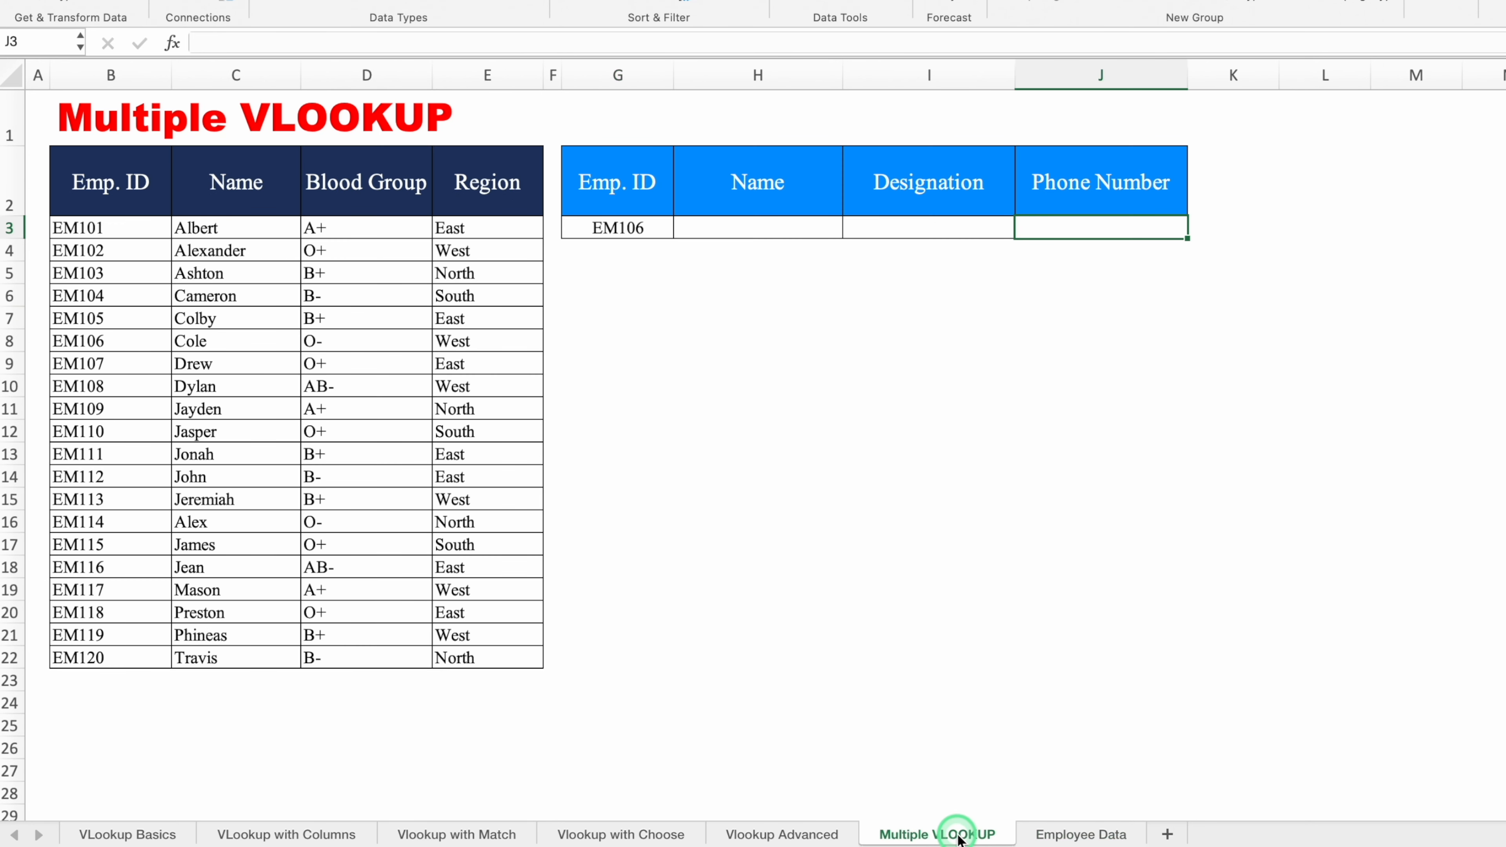
pyautogui.click(610, 227)
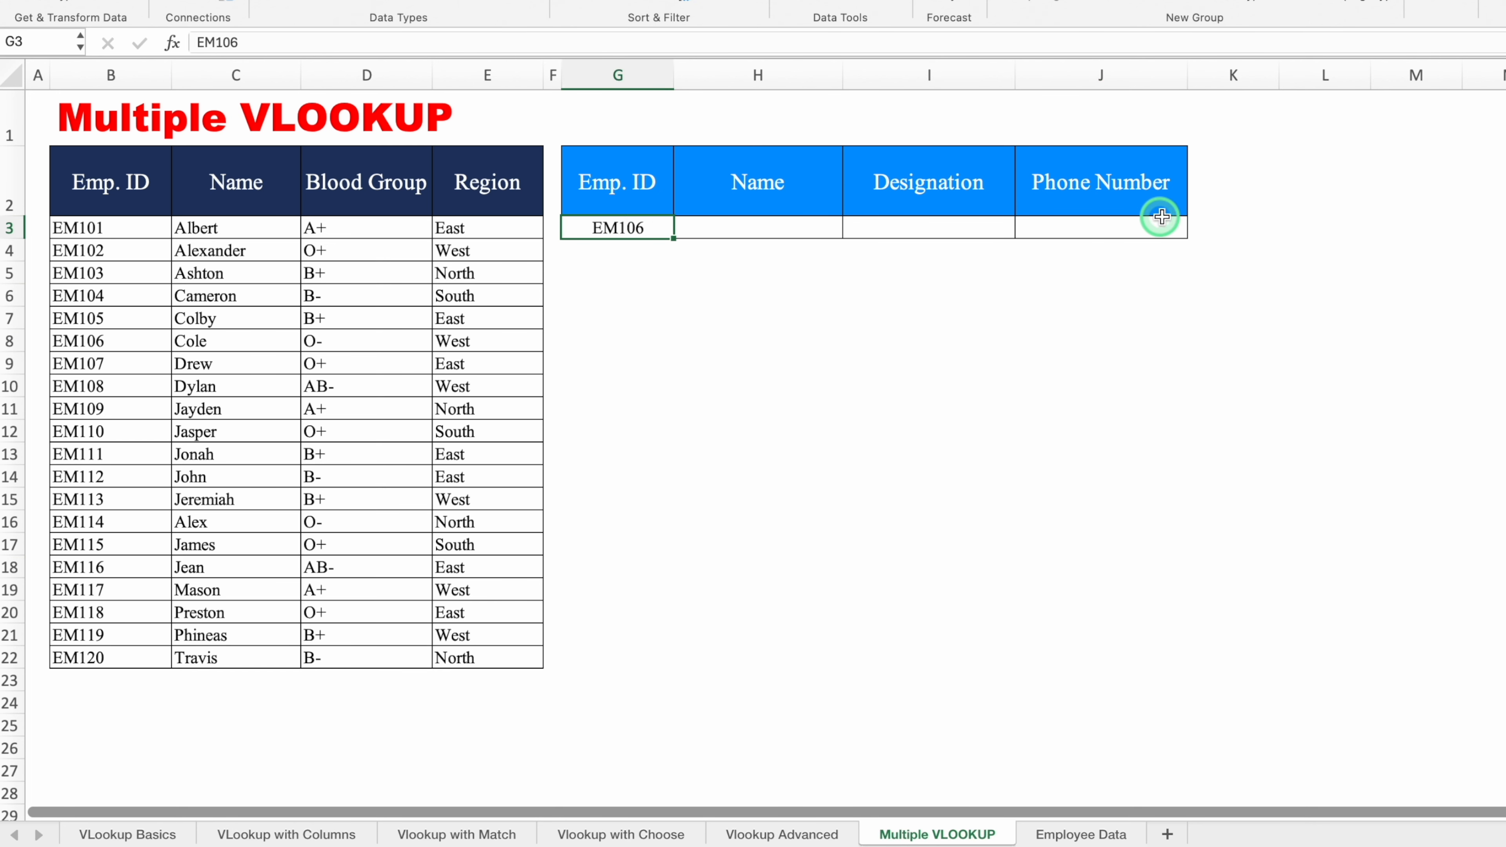
# Start a VLOOKUP in H3 under Name with absolute references $G$3 as lookup value and $B:$E as table array.
pyautogui.click(793, 223)
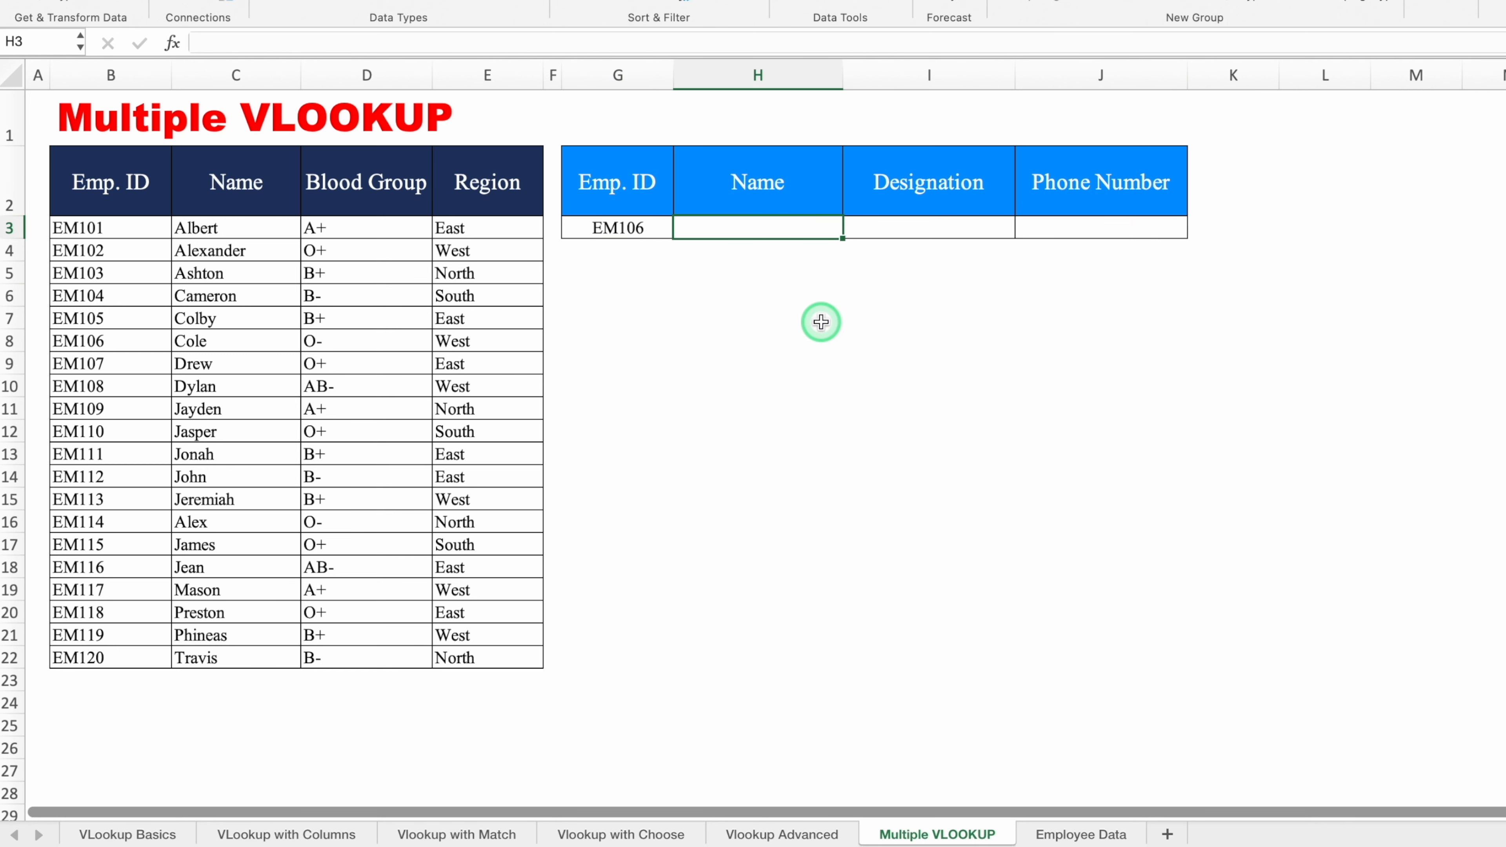
pyautogui.write('=VL')
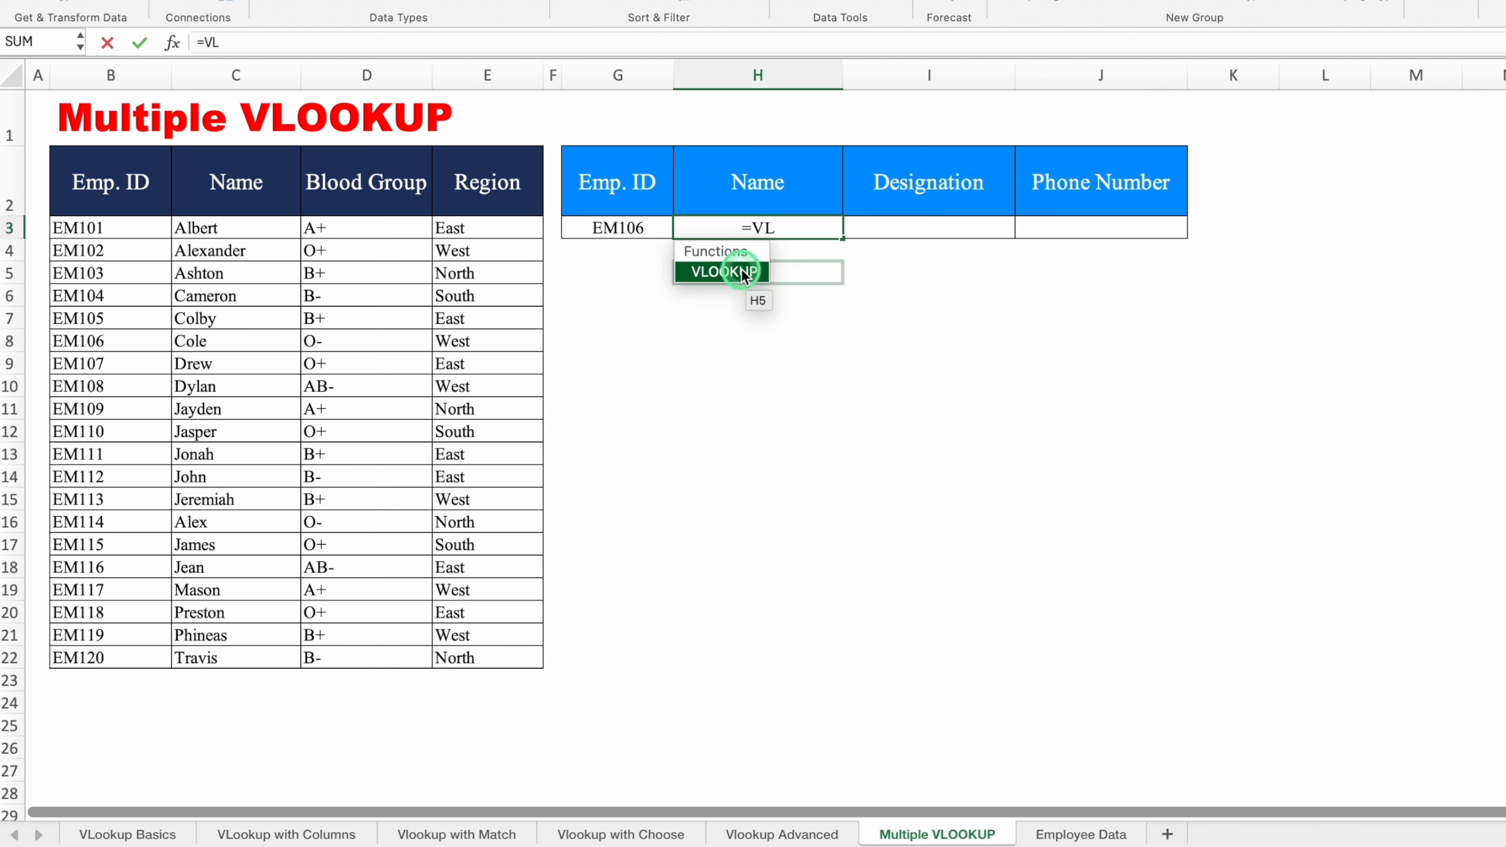
pyautogui.doubleClick(741, 273)
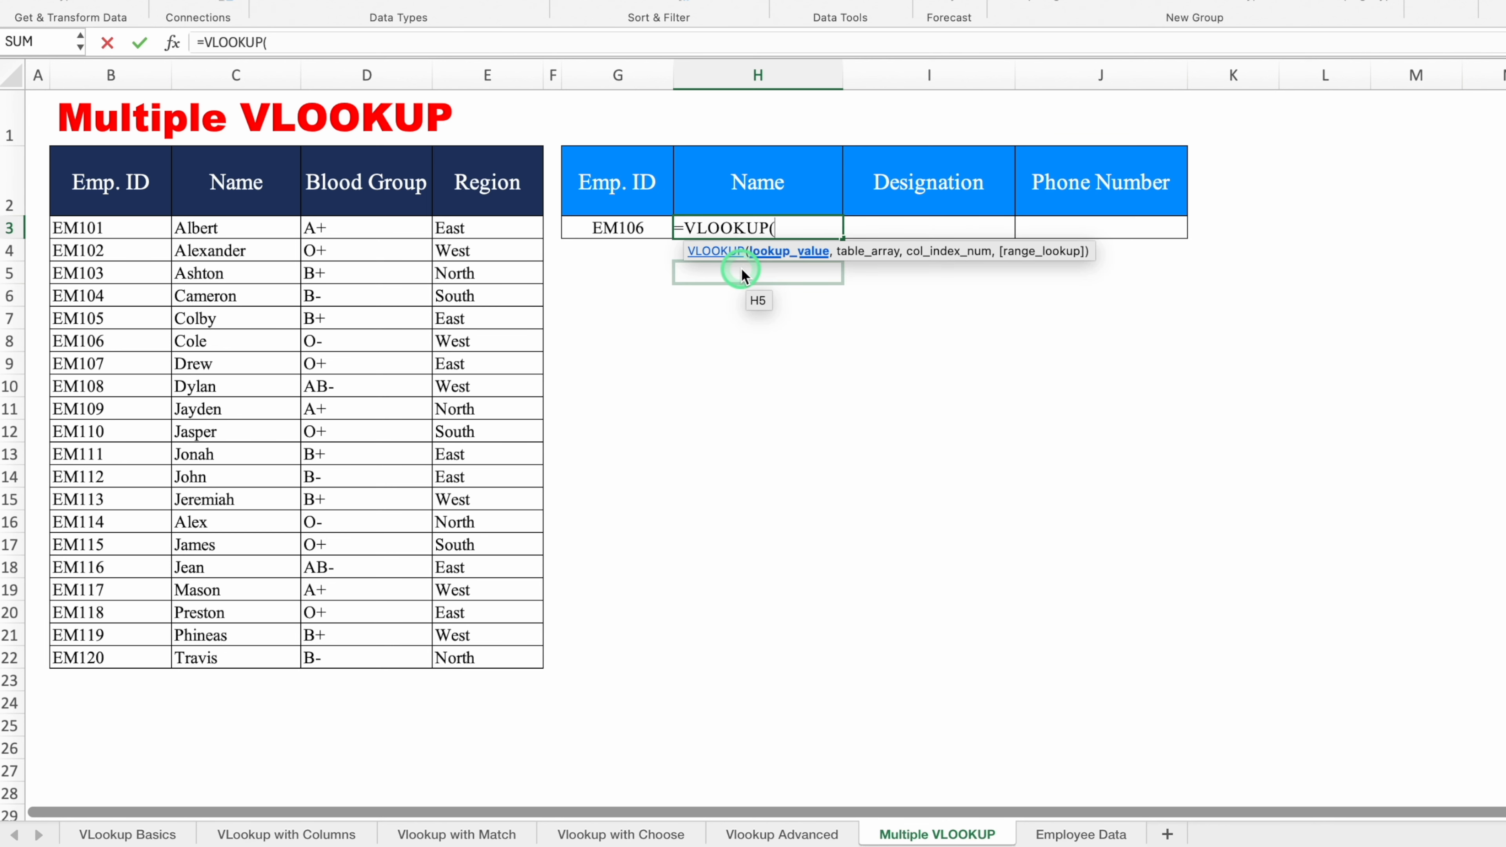
pyautogui.click(629, 224)
pyautogui.write(',')
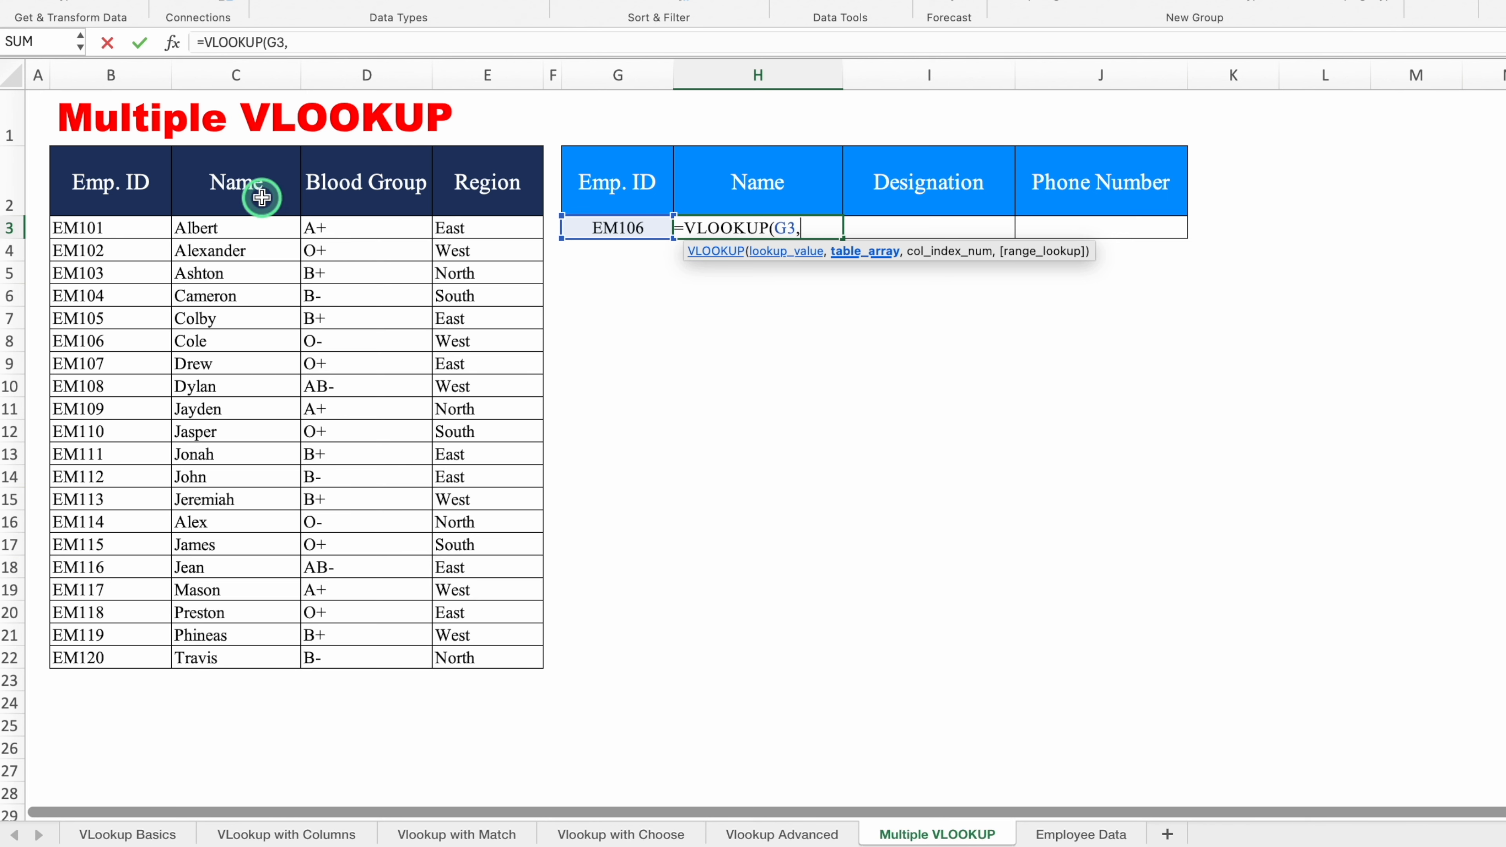
pyautogui.moveTo(110, 75); pyautogui.dragTo(493, 87)
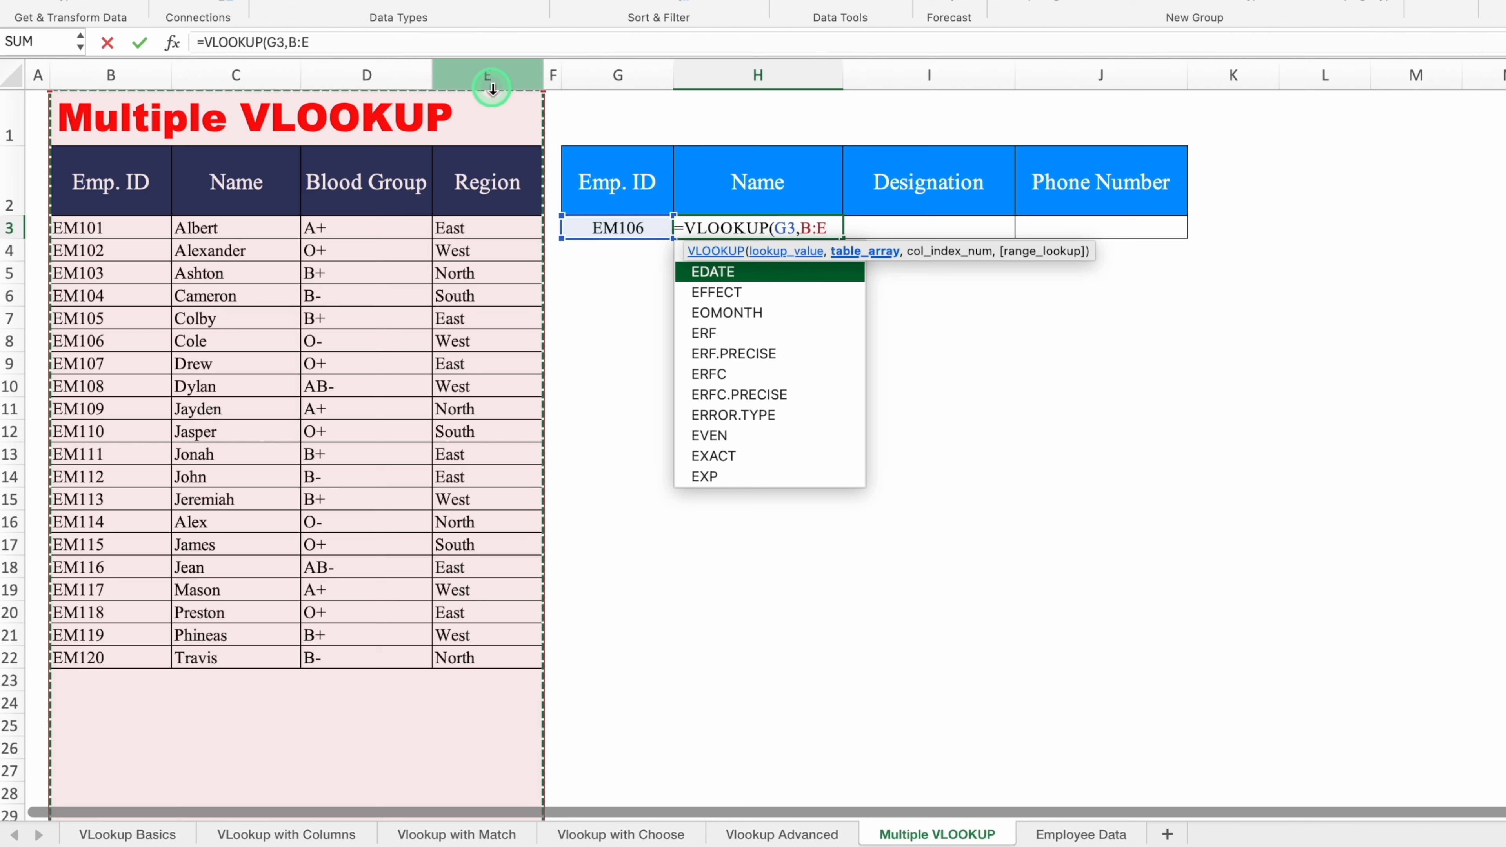
pyautogui.press('F4')
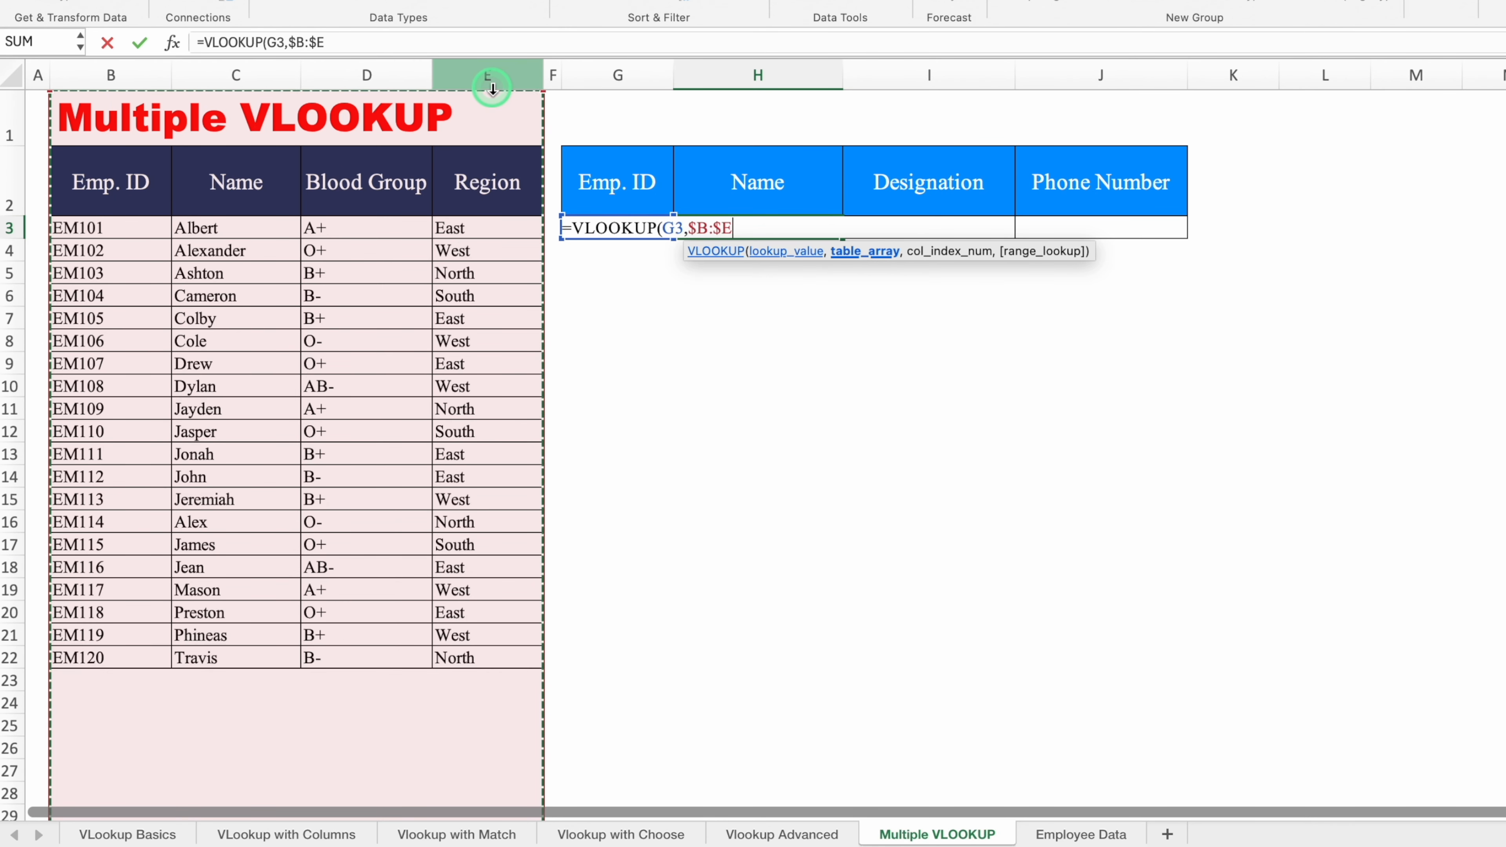
pyautogui.click(683, 227)
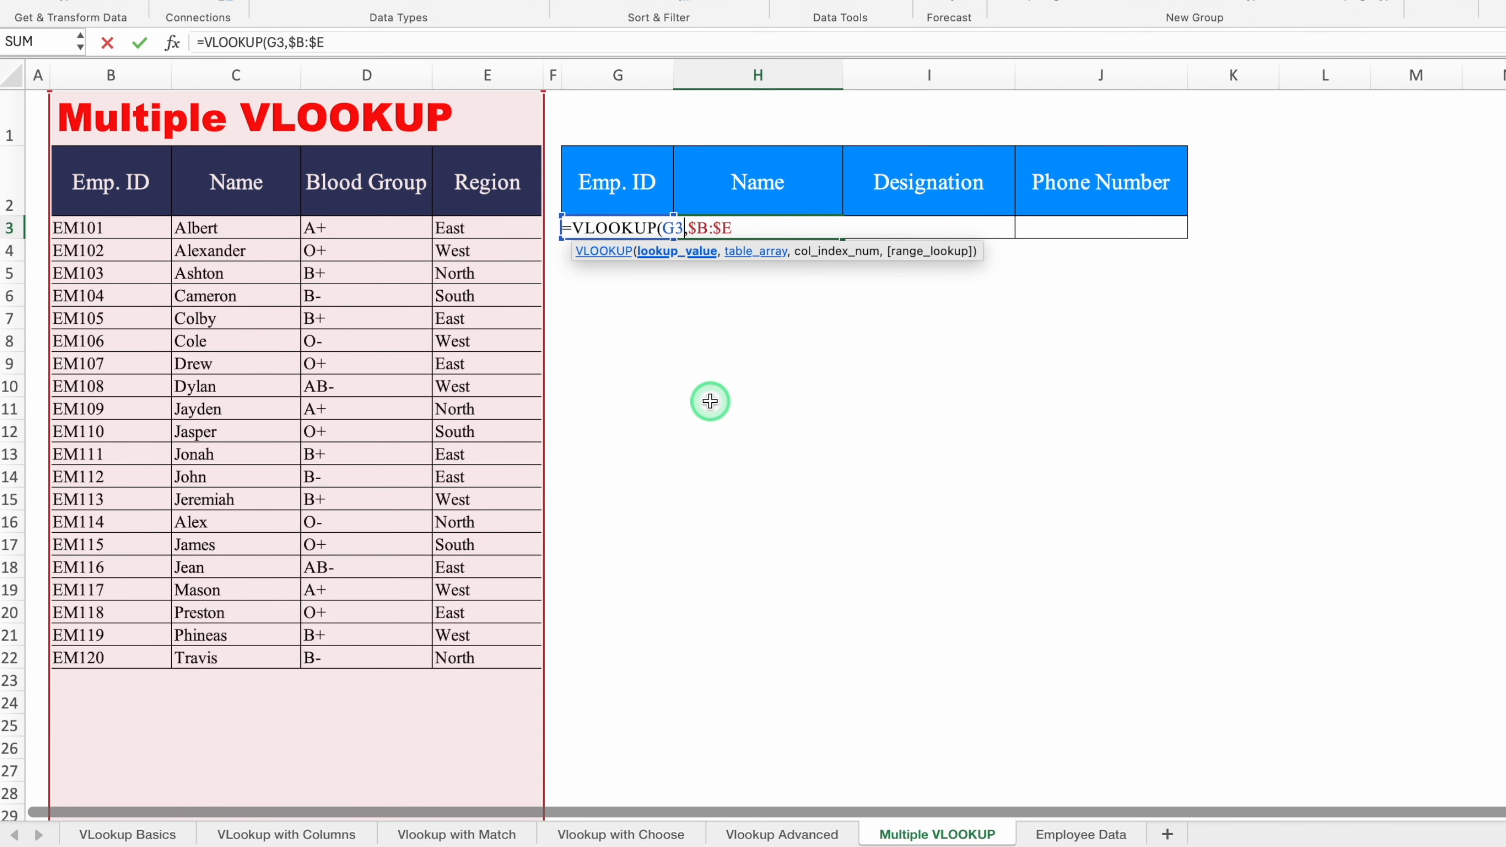
pyautogui.press('F4')
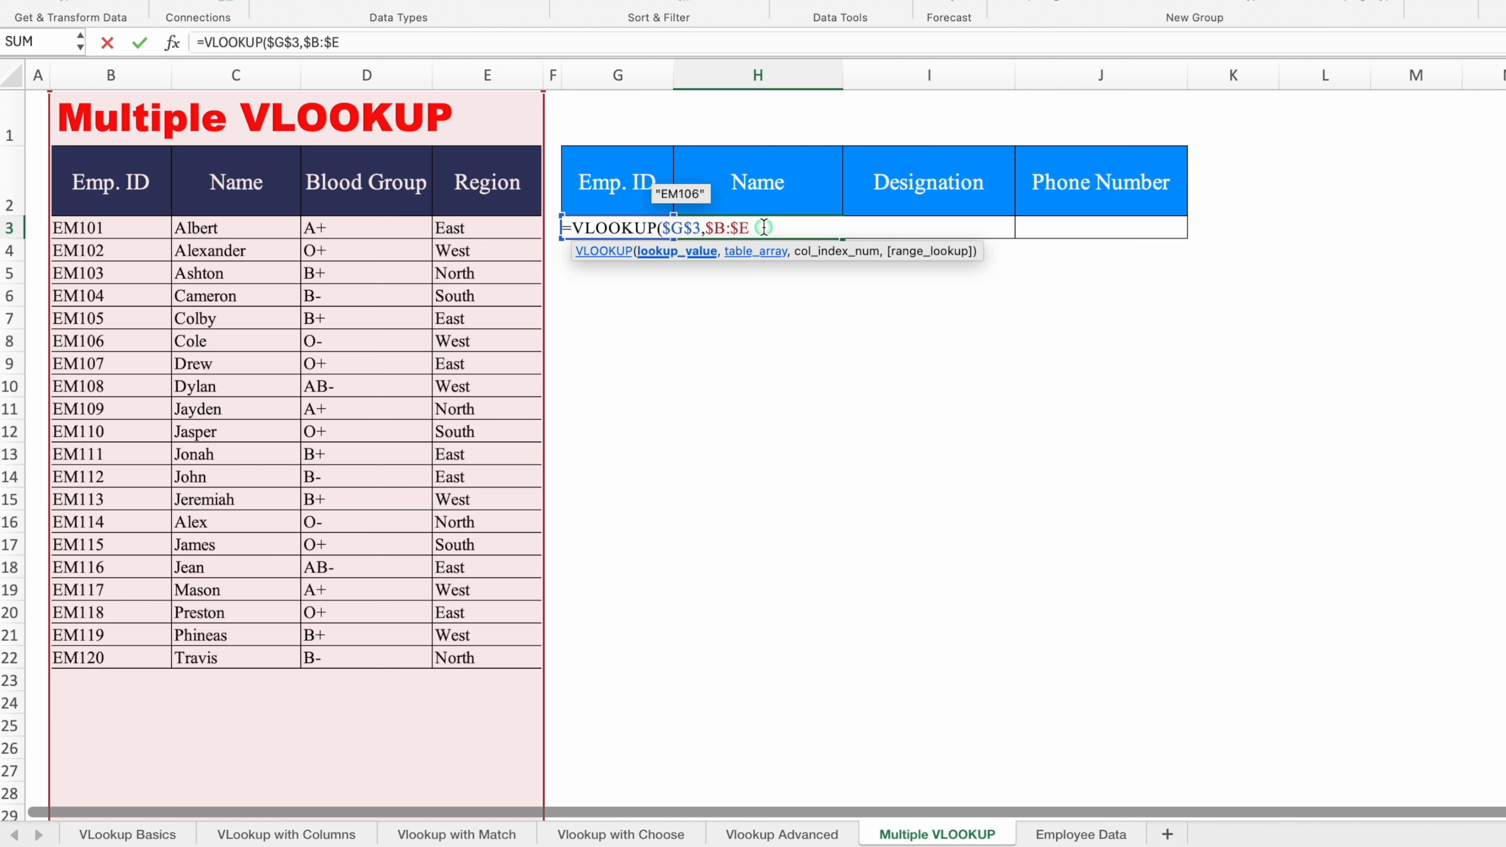
# Complete the H3 VLOOKUP with column index 2 and exact match 0, and reselect H3 to review the formula.
pyautogui.press('End')
pyautogui.write(',')
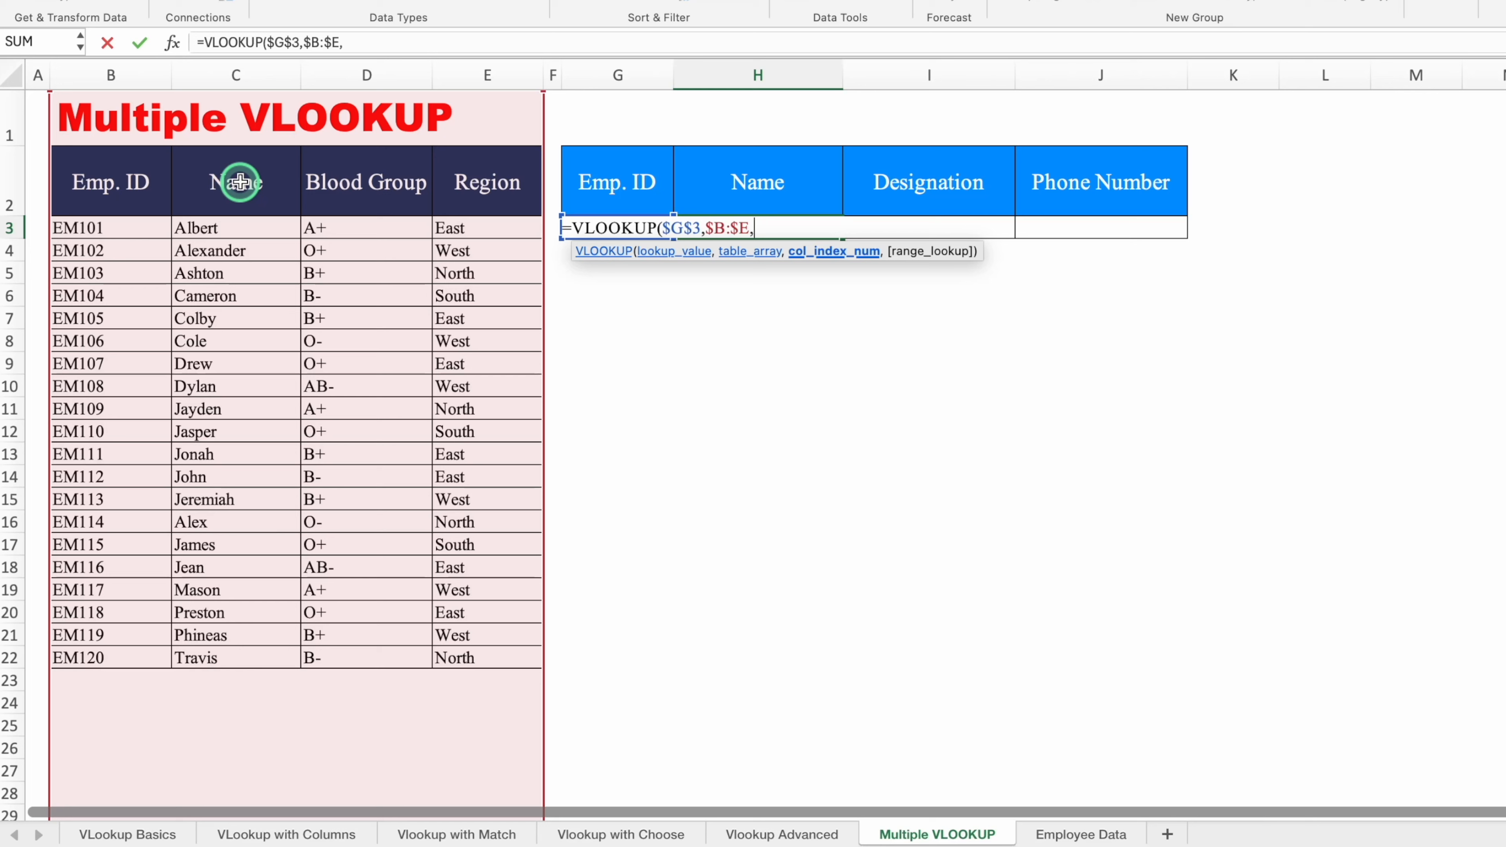
pyautogui.write('2,')
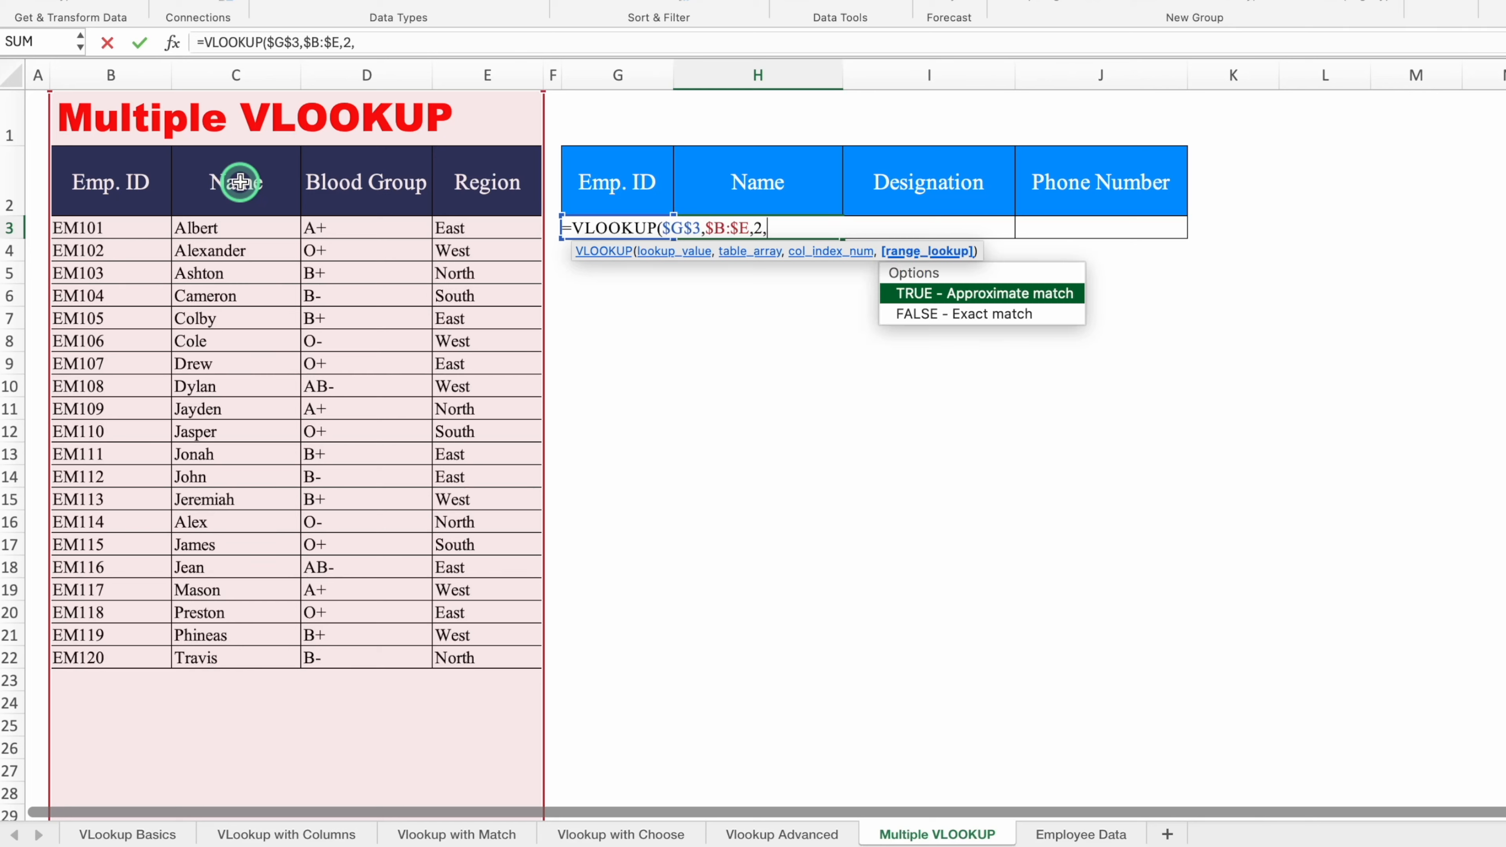
pyautogui.write('0)')
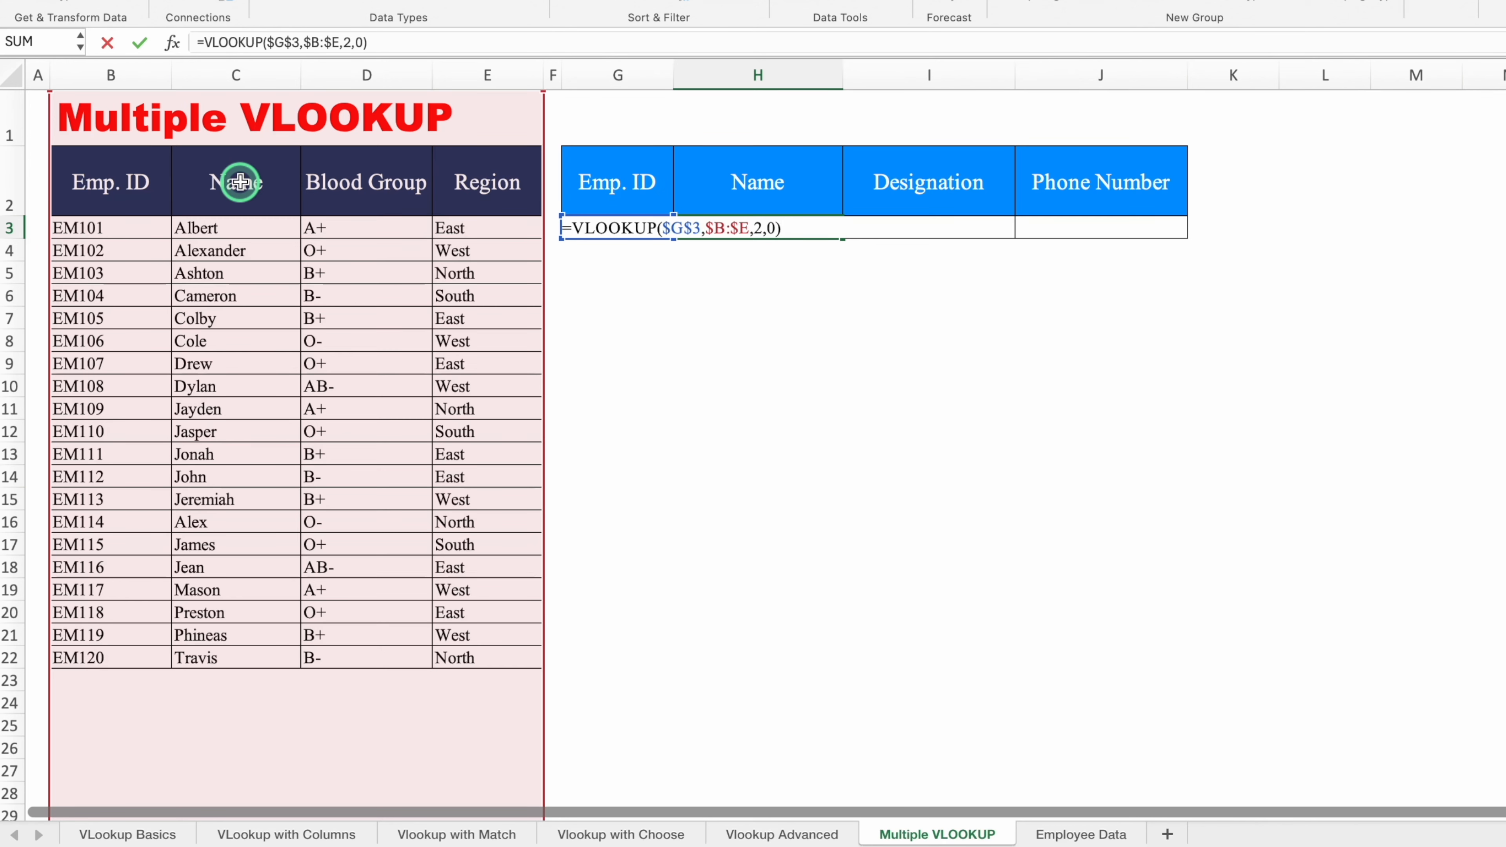
pyautogui.press('Return')
pyautogui.click(805, 225)
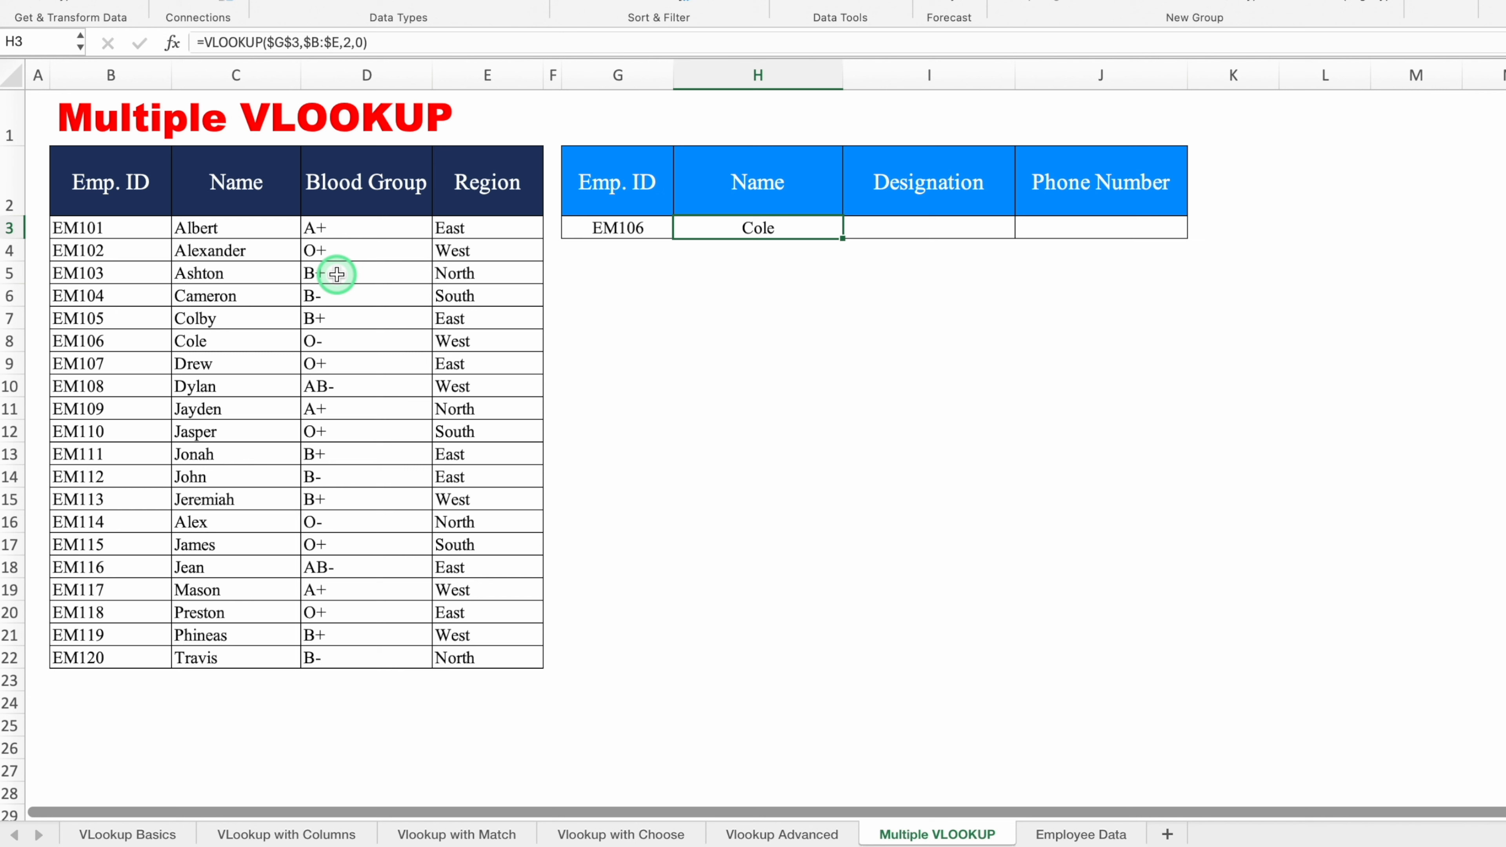
# Enter a VLOOKUP in I3 under Designation with lookup value $G$3, table array $B:$E, column index 2 and exact match 0.
pyautogui.click(913, 233)
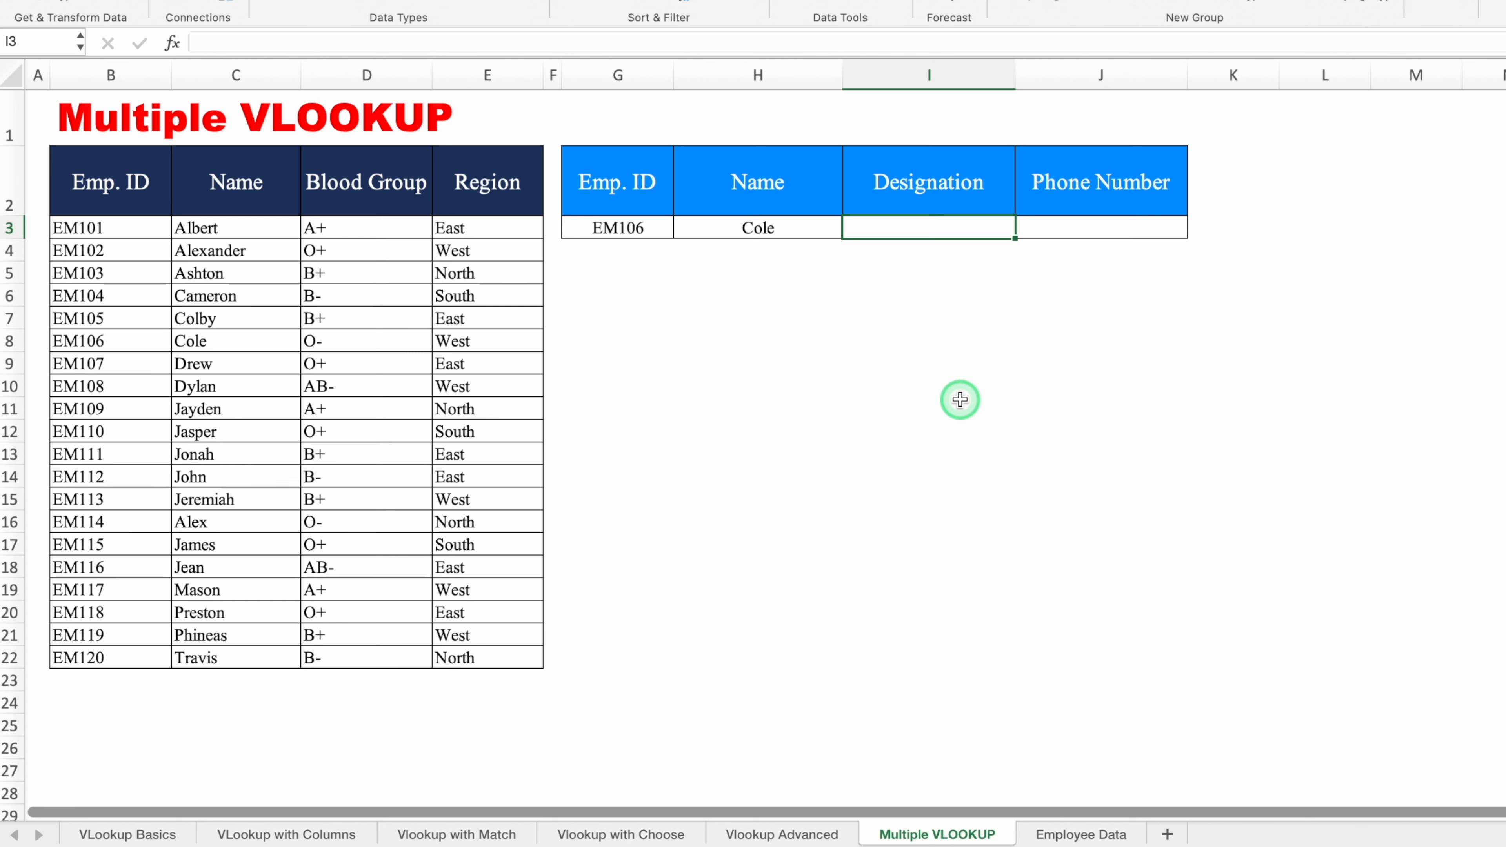
pyautogui.write('=VL')
pyautogui.doubleClick(902, 273)
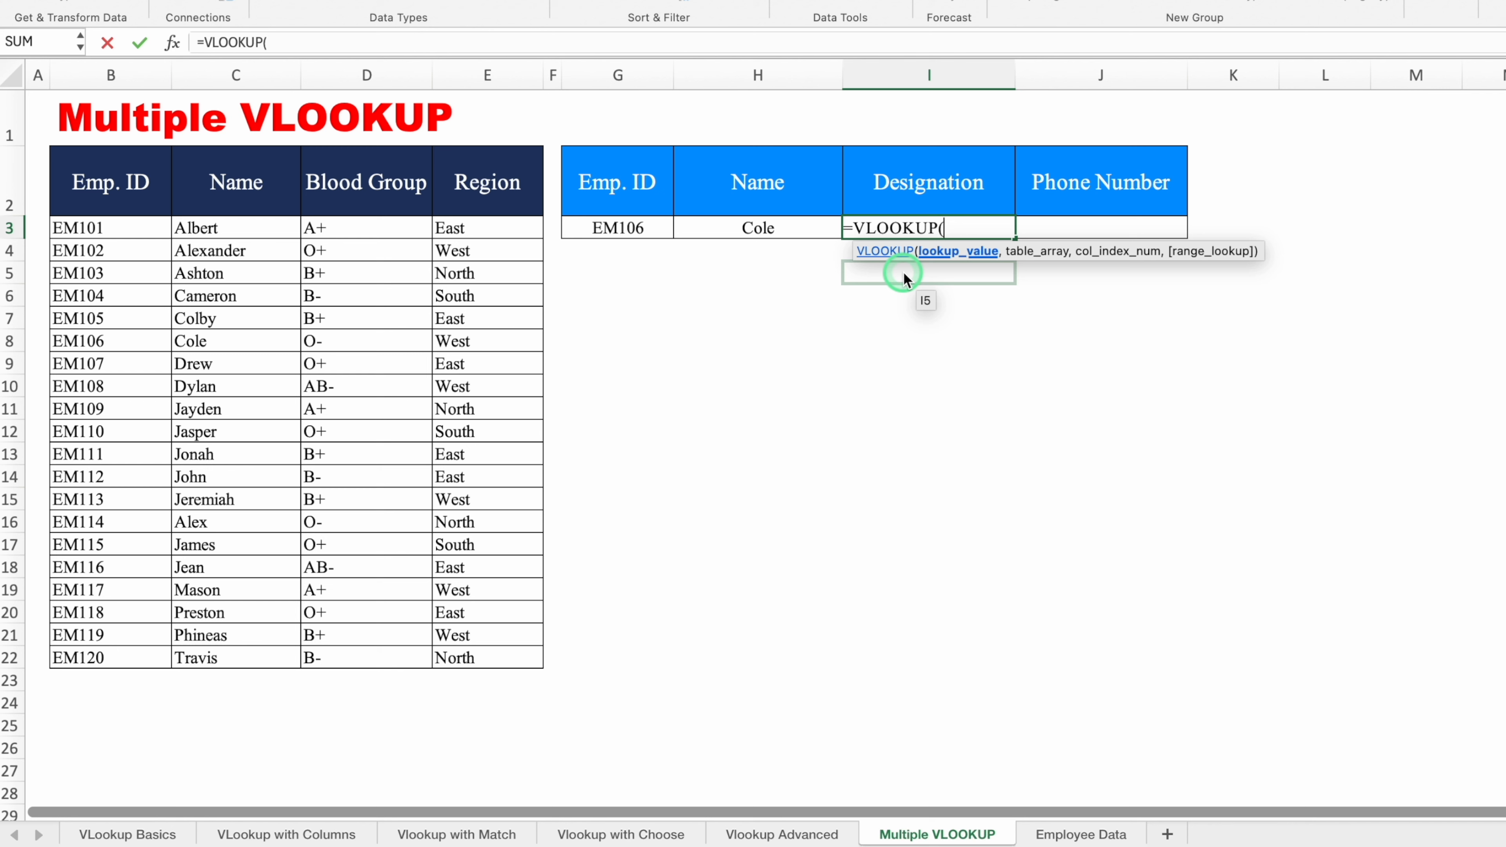
pyautogui.click(643, 224)
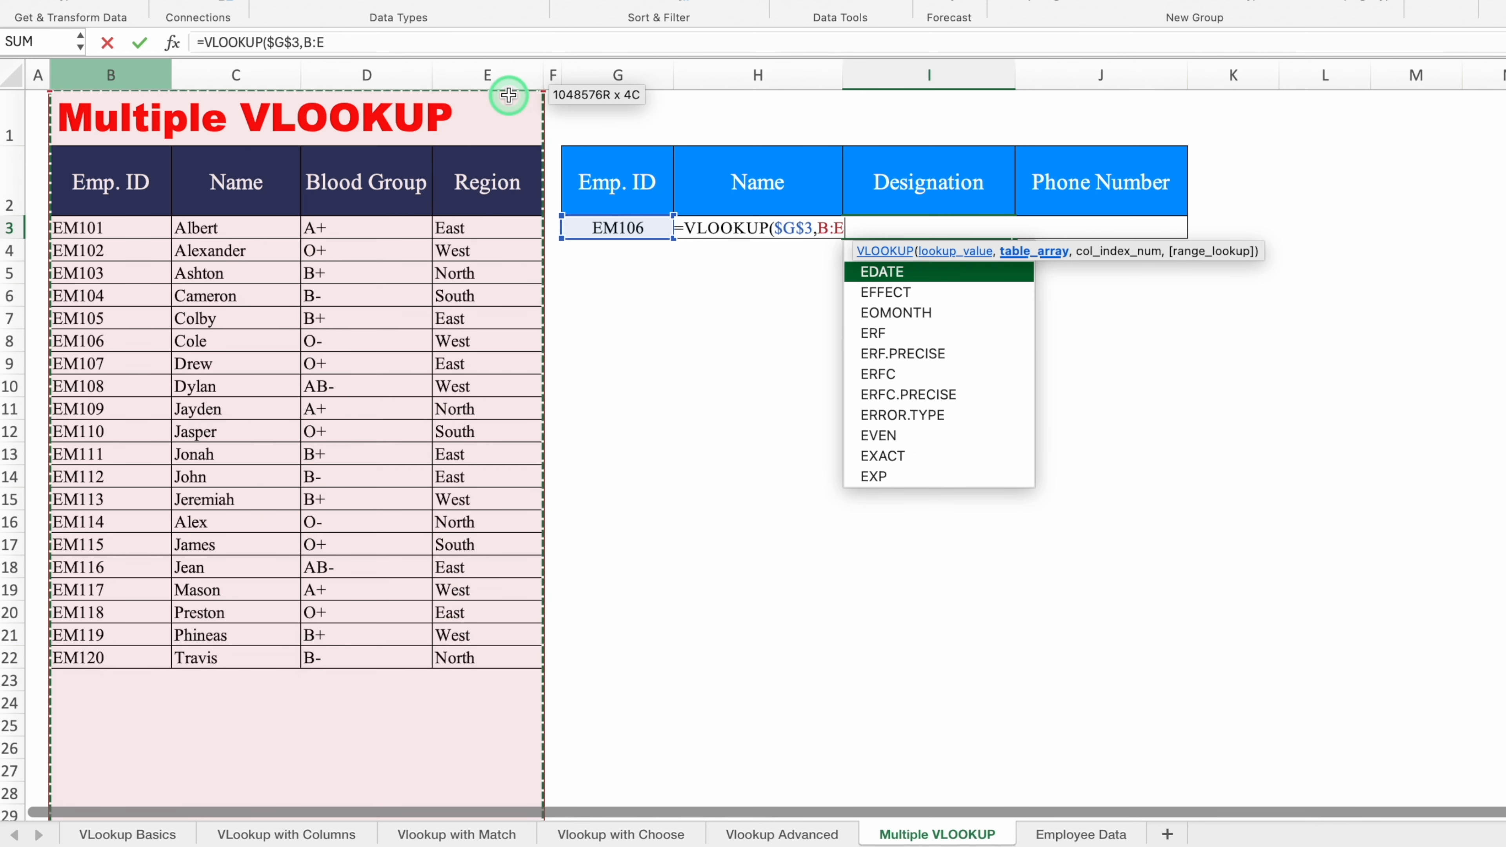
pyautogui.press('F4')
pyautogui.write(',')
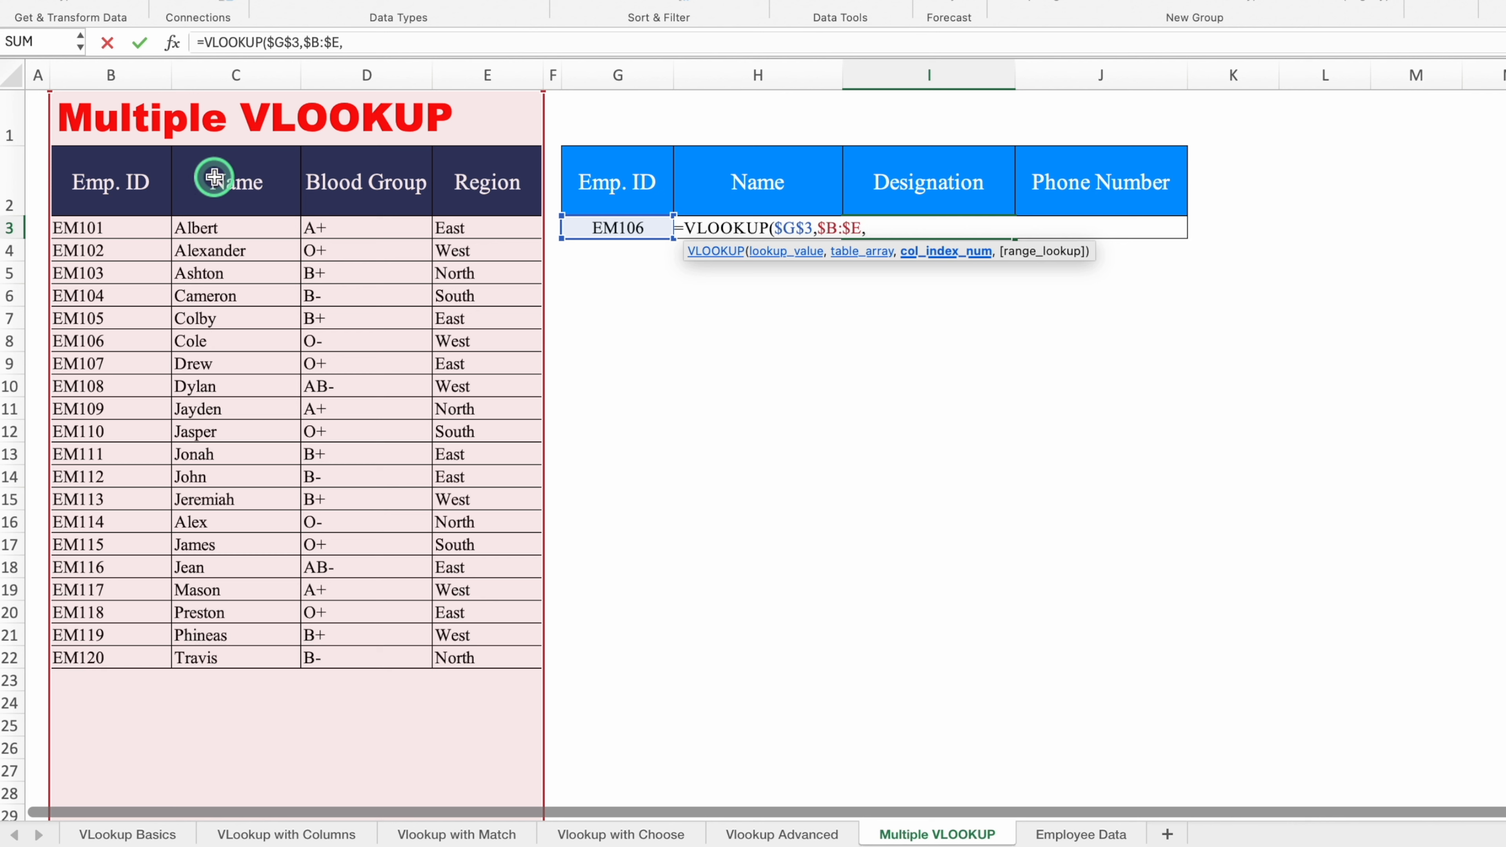
pyautogui.write('2,')
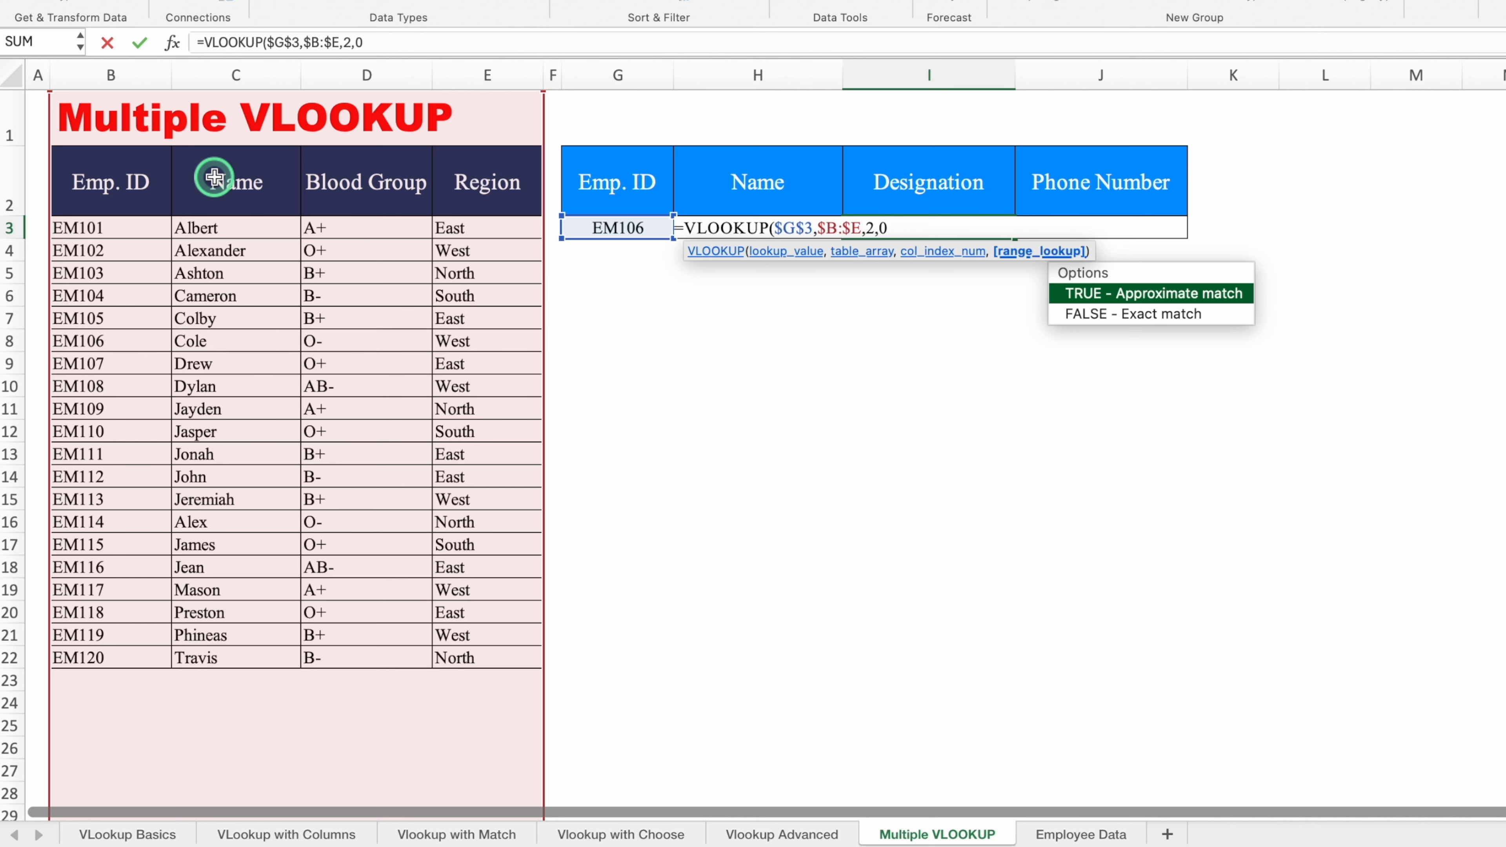
pyautogui.write('0)')
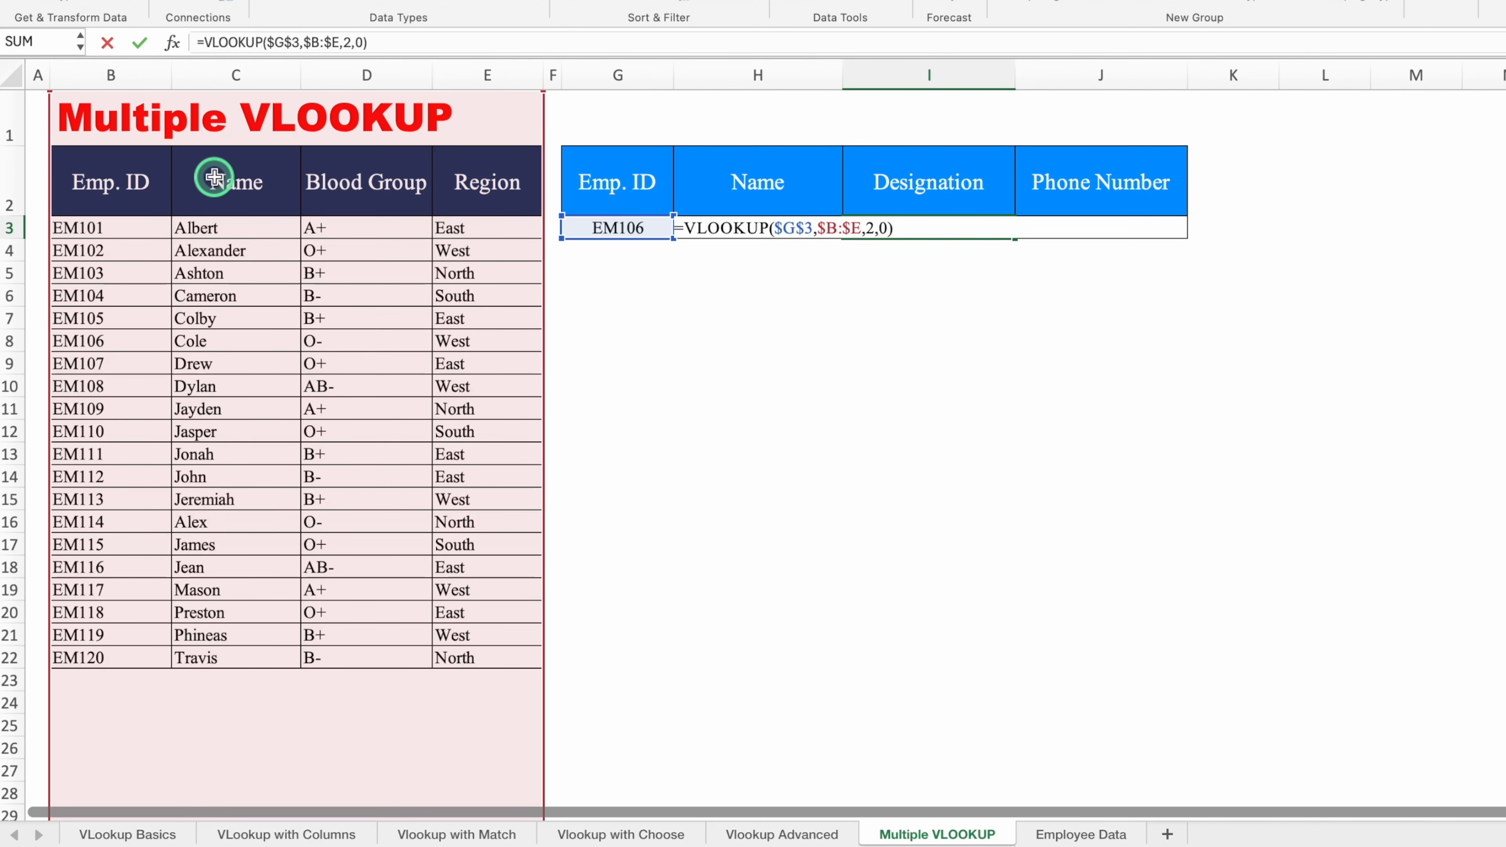
pyautogui.press('Return')
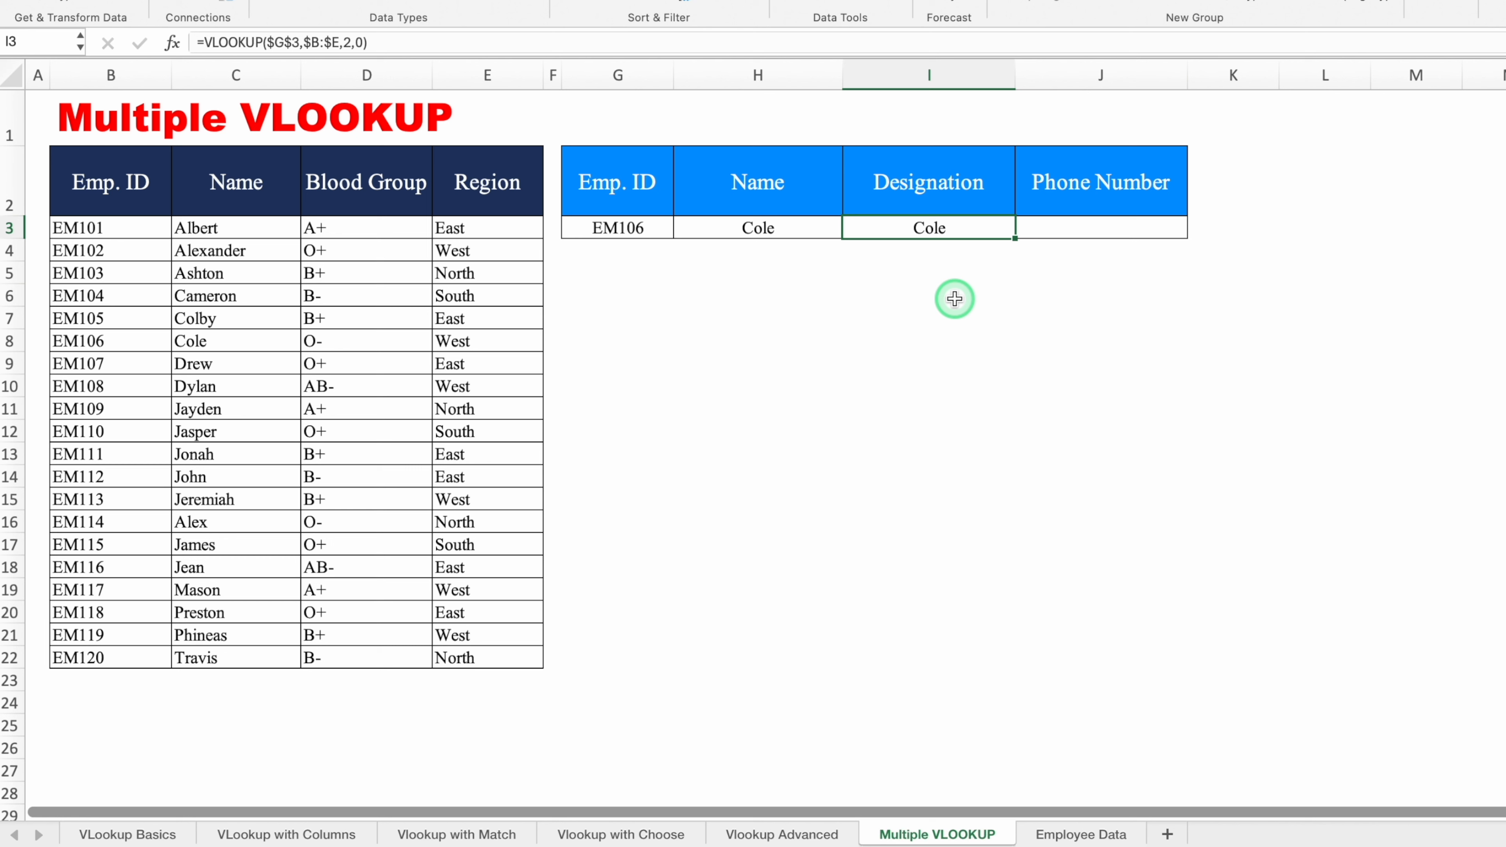
# Nest the I3 formula as the lookup value of a new outer VLOOKUP, ready for its table array argument.
pyautogui.doubleClick(904, 229)
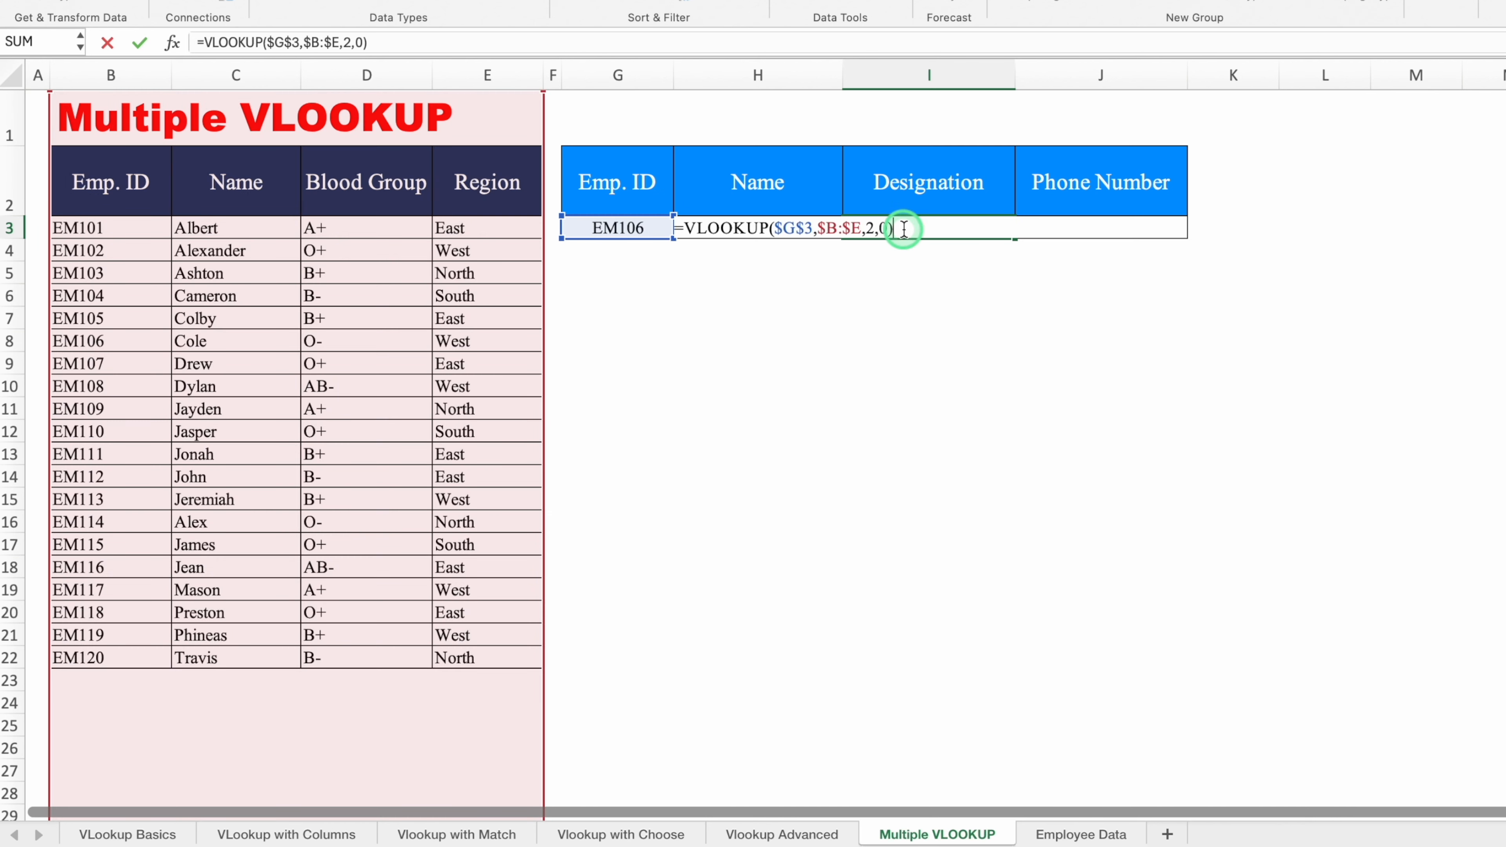
pyautogui.click(684, 229)
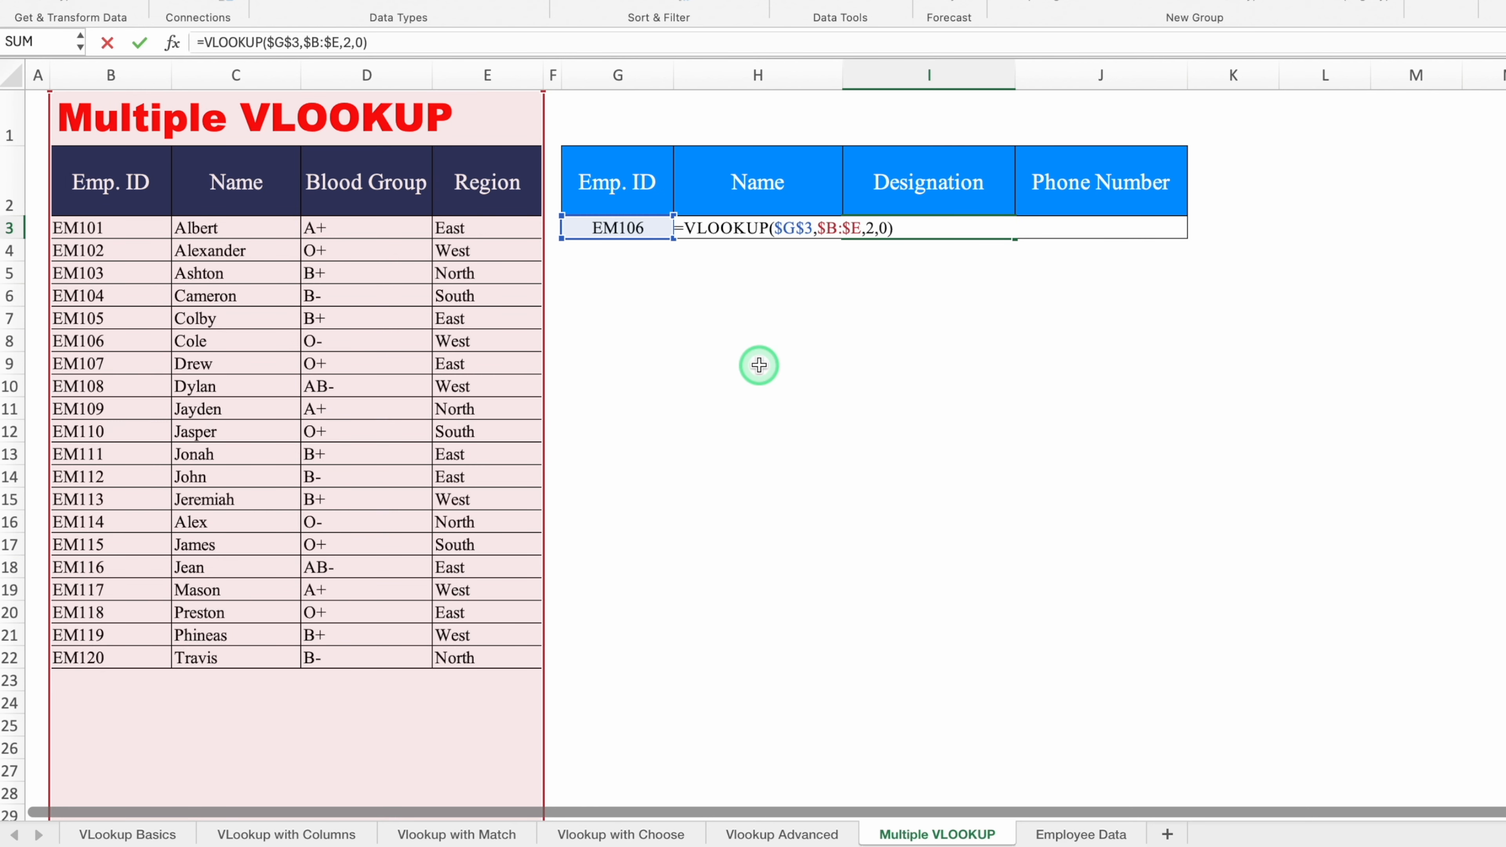
pyautogui.write('VL')
pyautogui.doubleClick(892, 270)
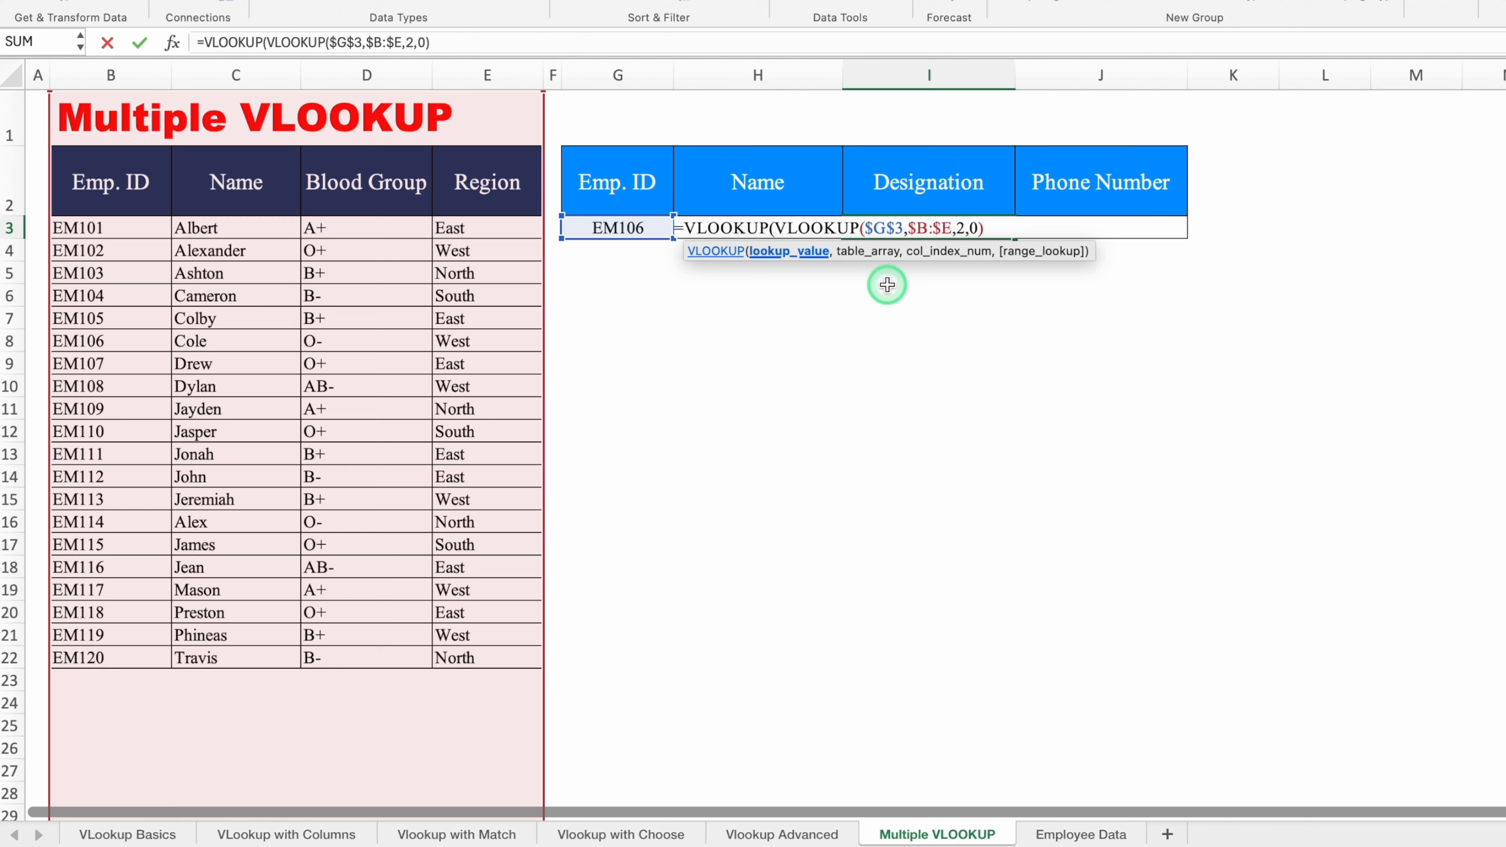
pyautogui.click(984, 231)
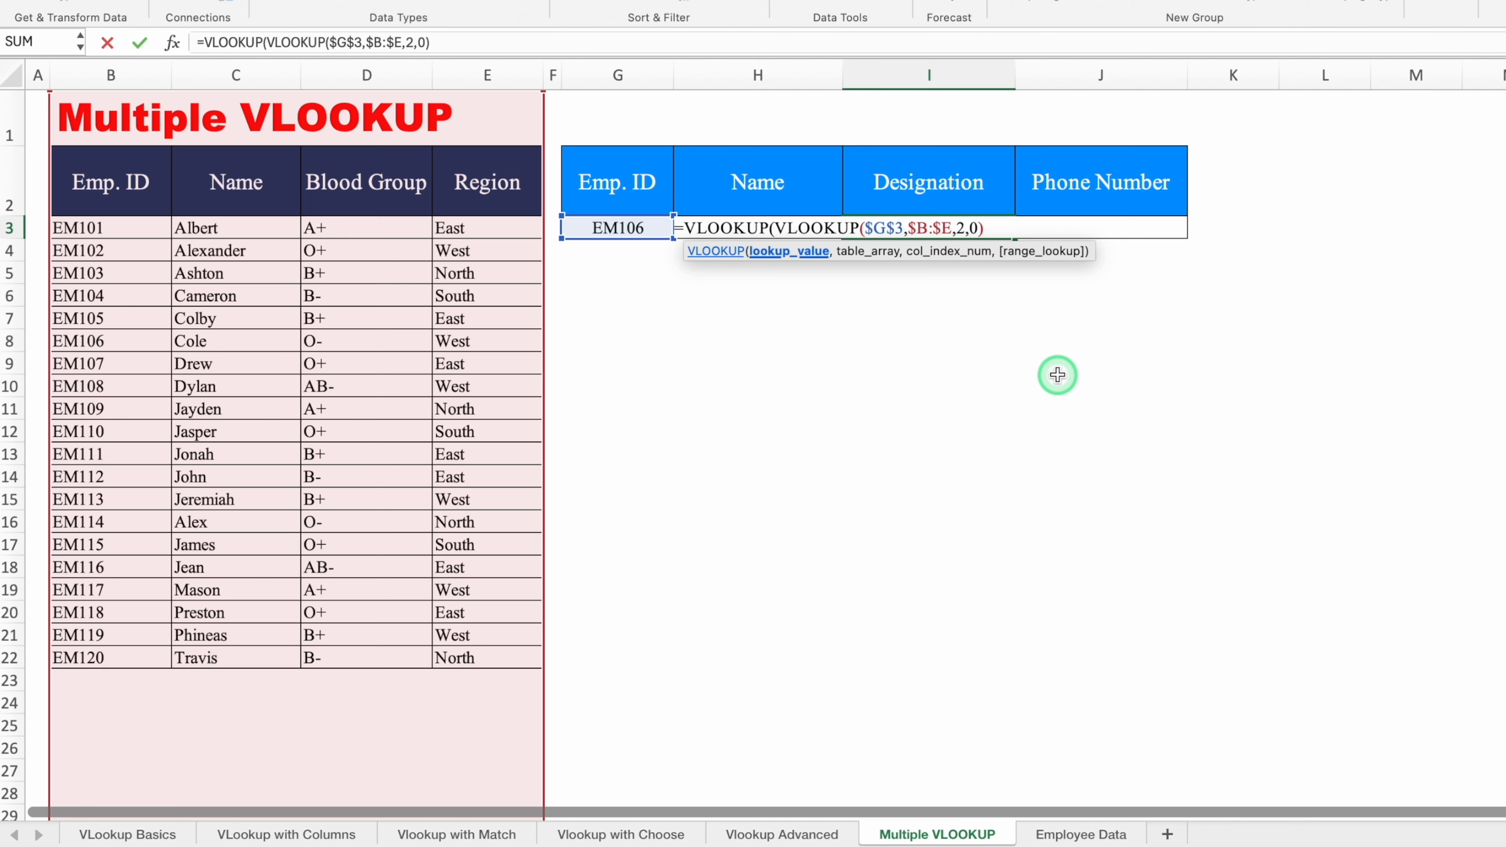
pyautogui.write(',')
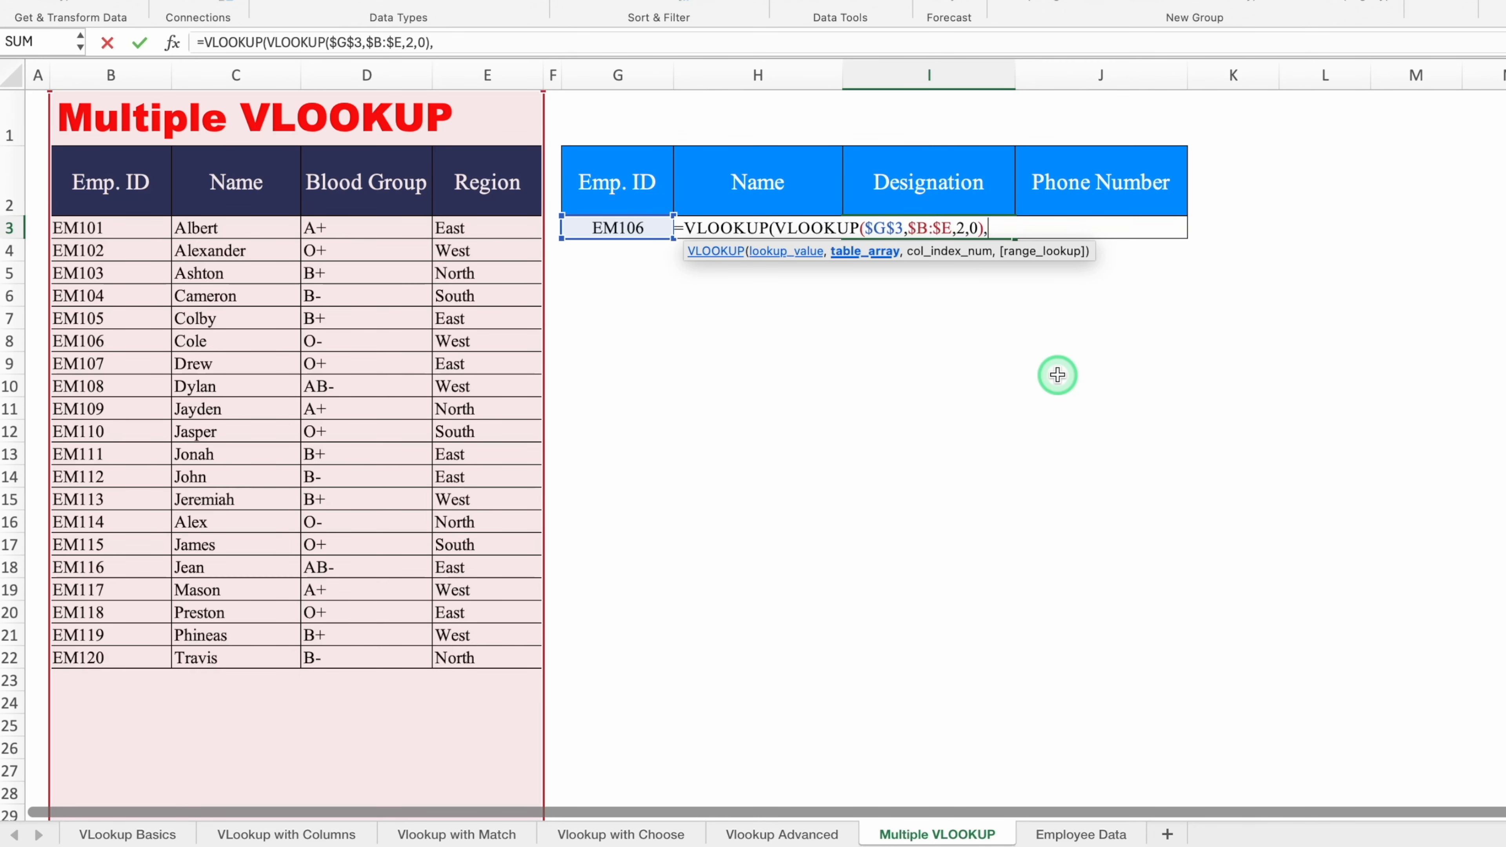
# Complete the outer VLOOKUP in I3 with 'Employee Data'!$B:$D, column index 2 and exact match 0, and copy the formula to J3.
pyautogui.click(1076, 835)
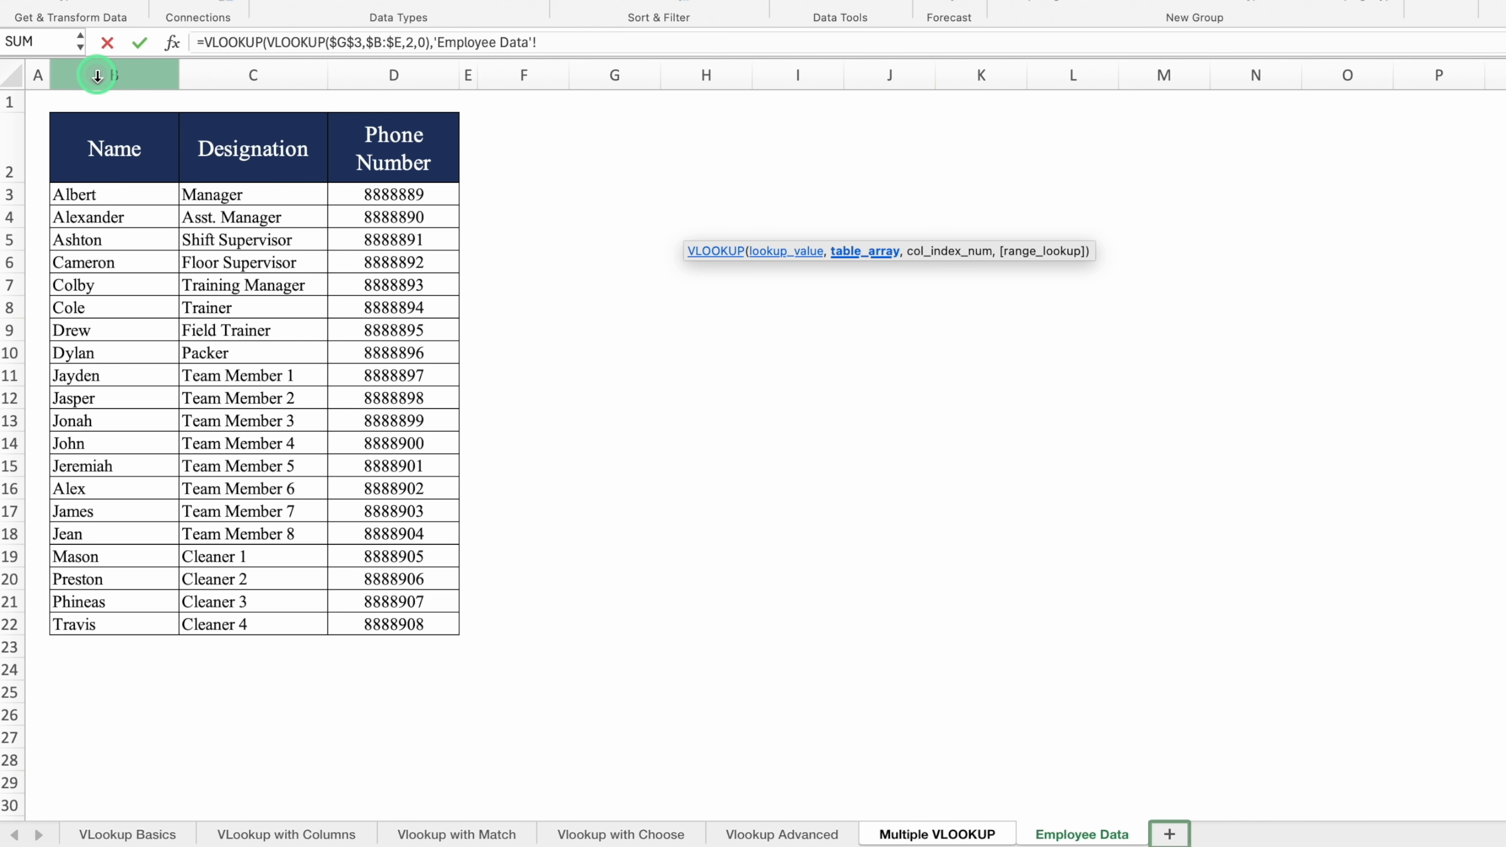
pyautogui.moveTo(97, 75); pyautogui.dragTo(380, 93)
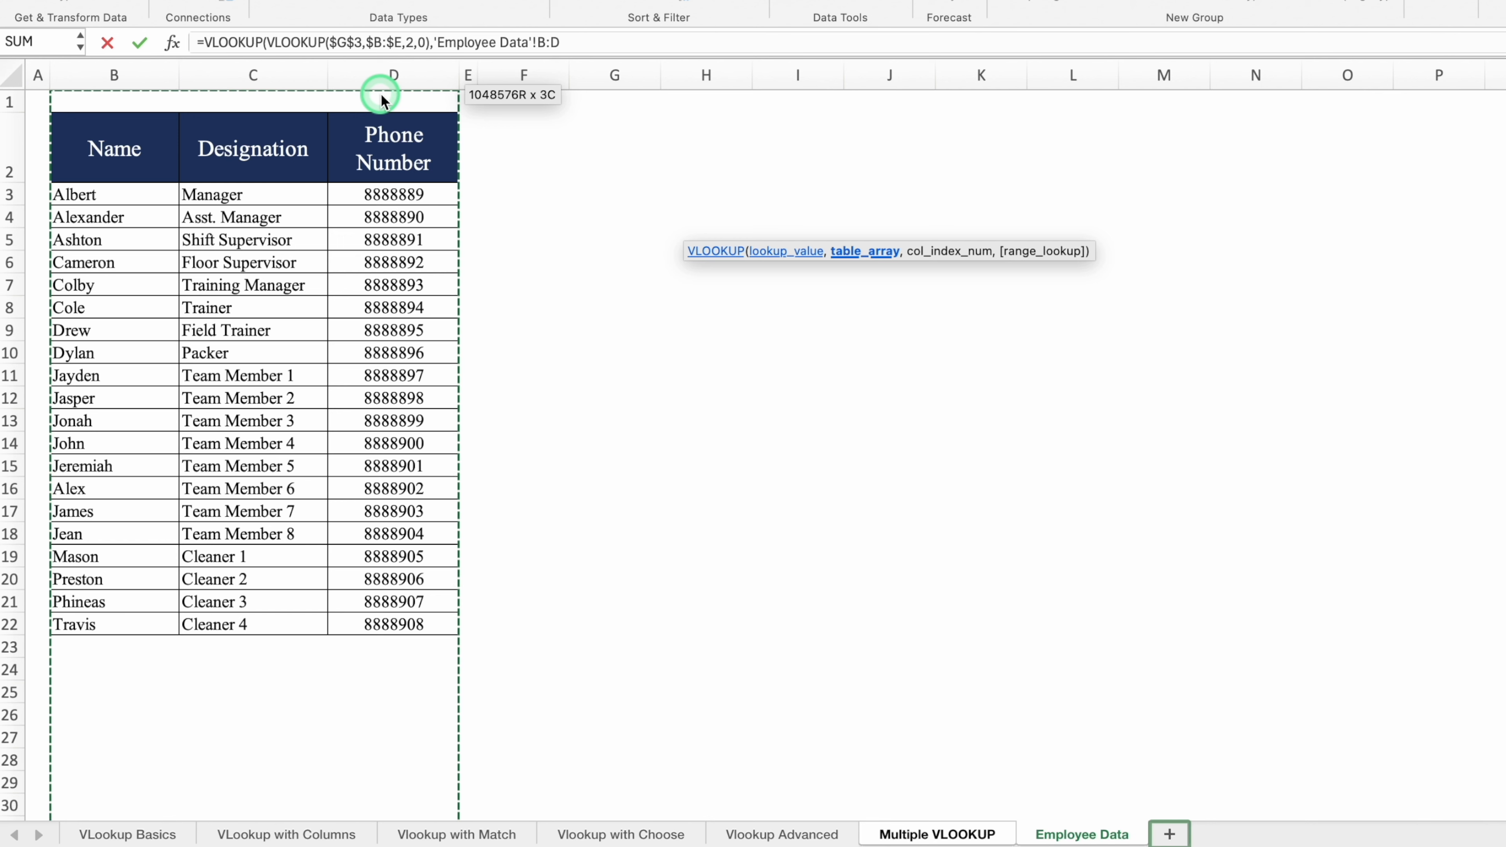
pyautogui.press('F4')
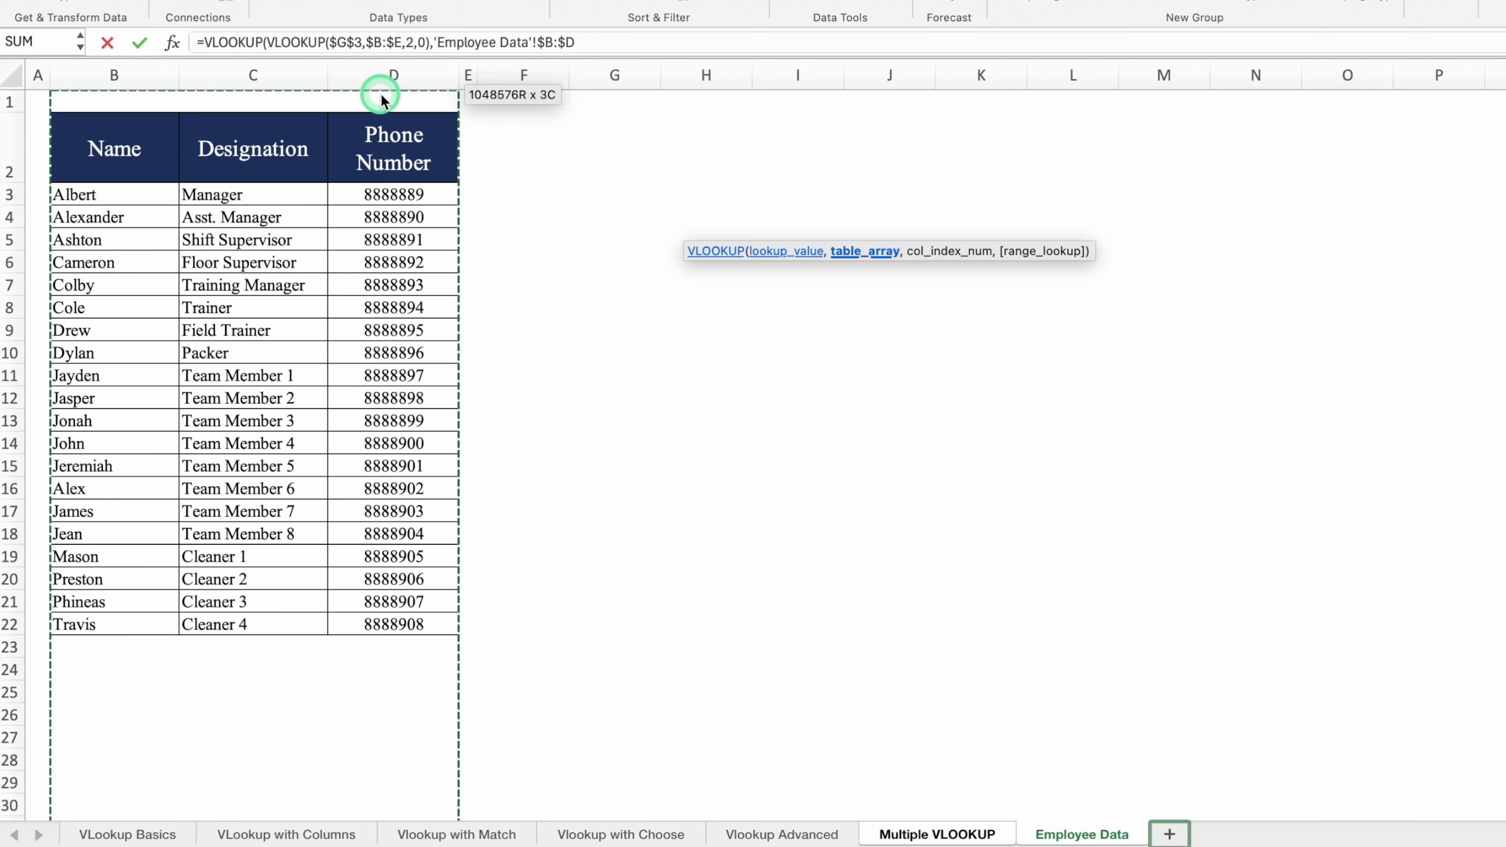
pyautogui.write(',')
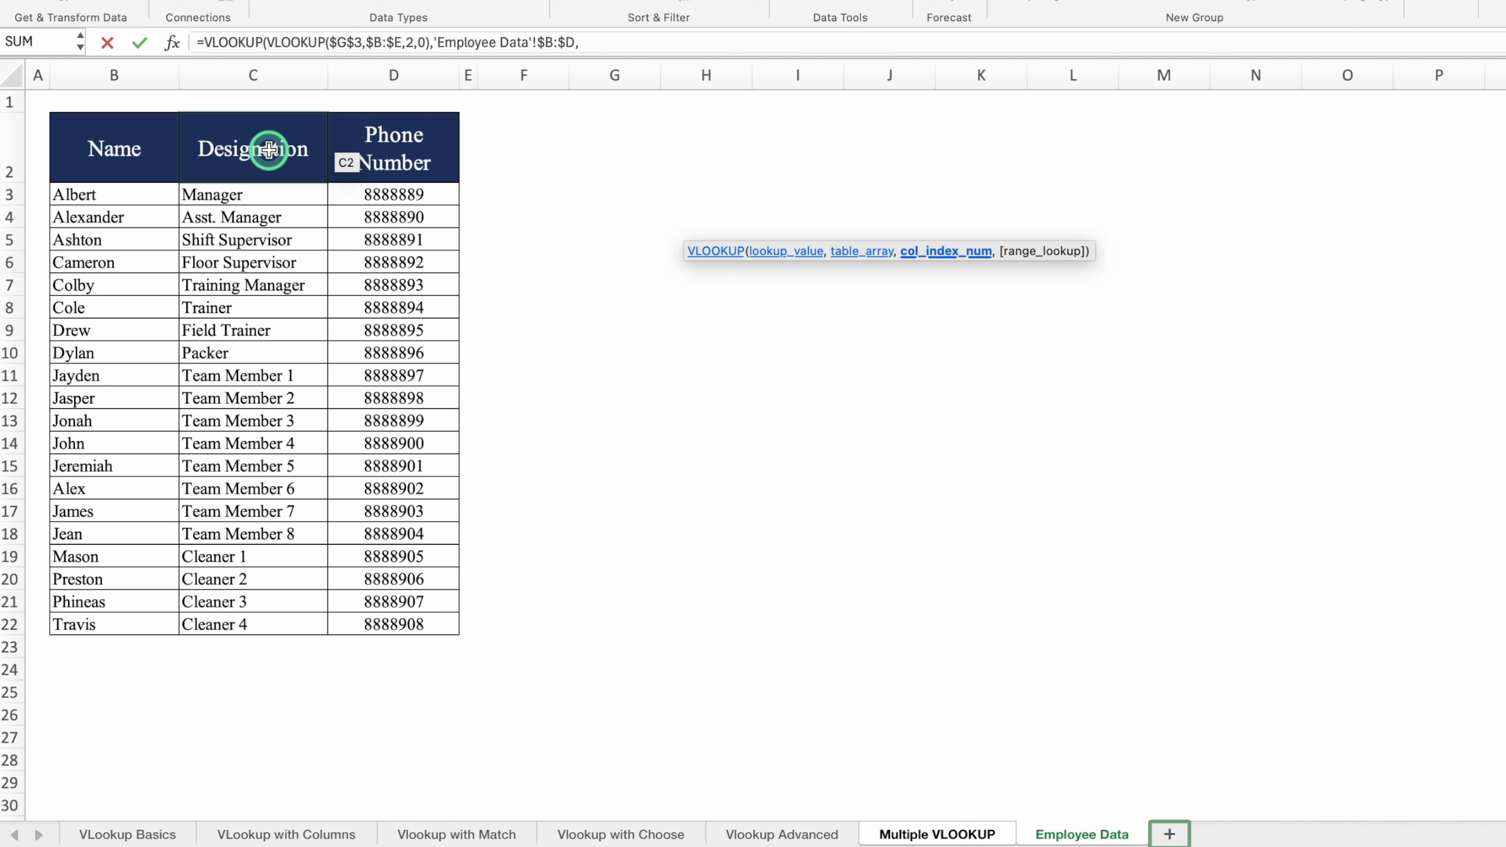
pyautogui.write('2,0')
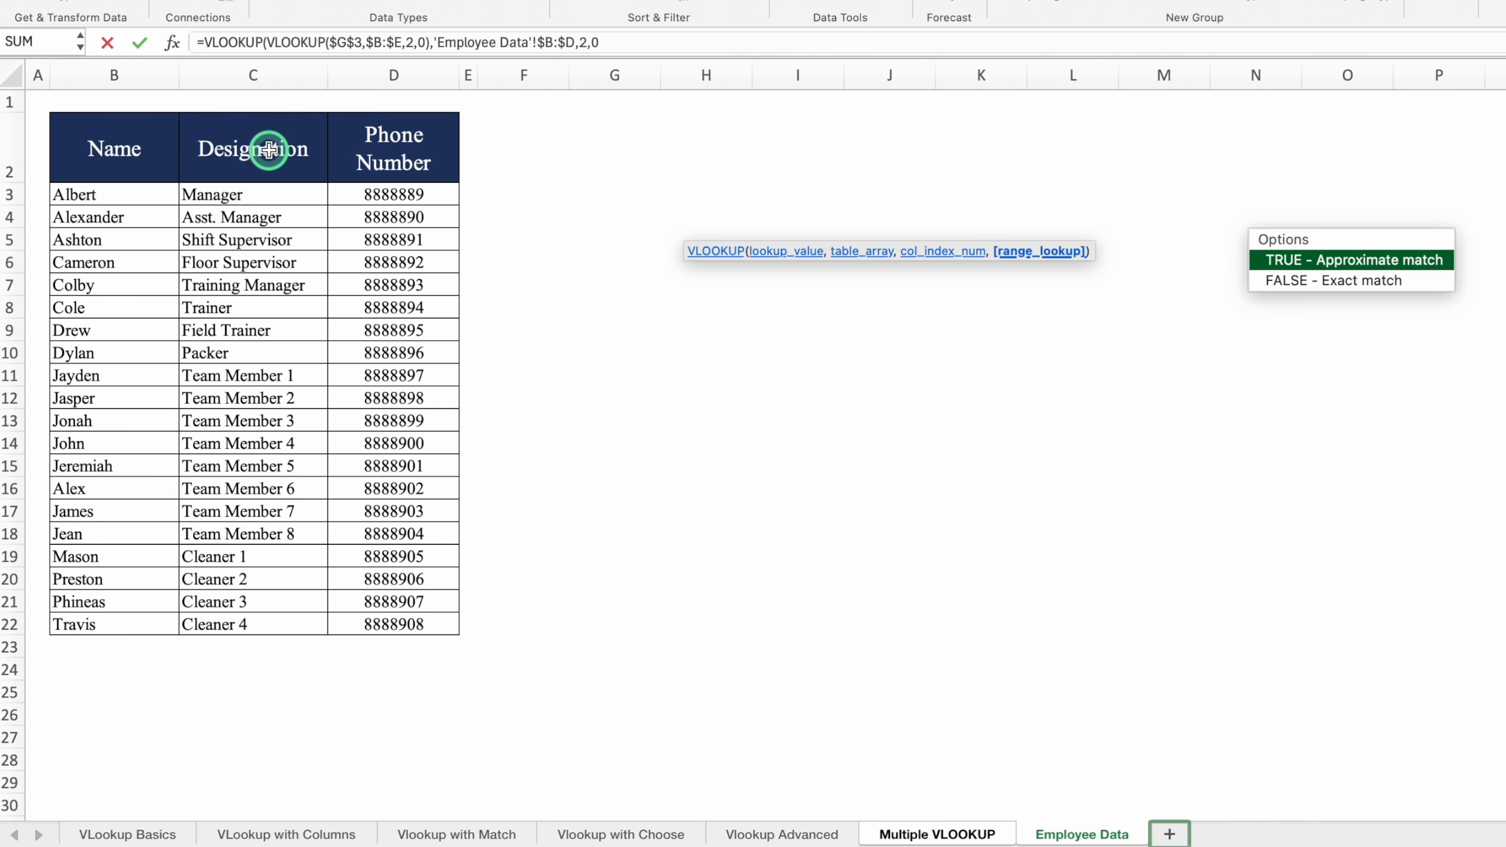
pyautogui.write(')')
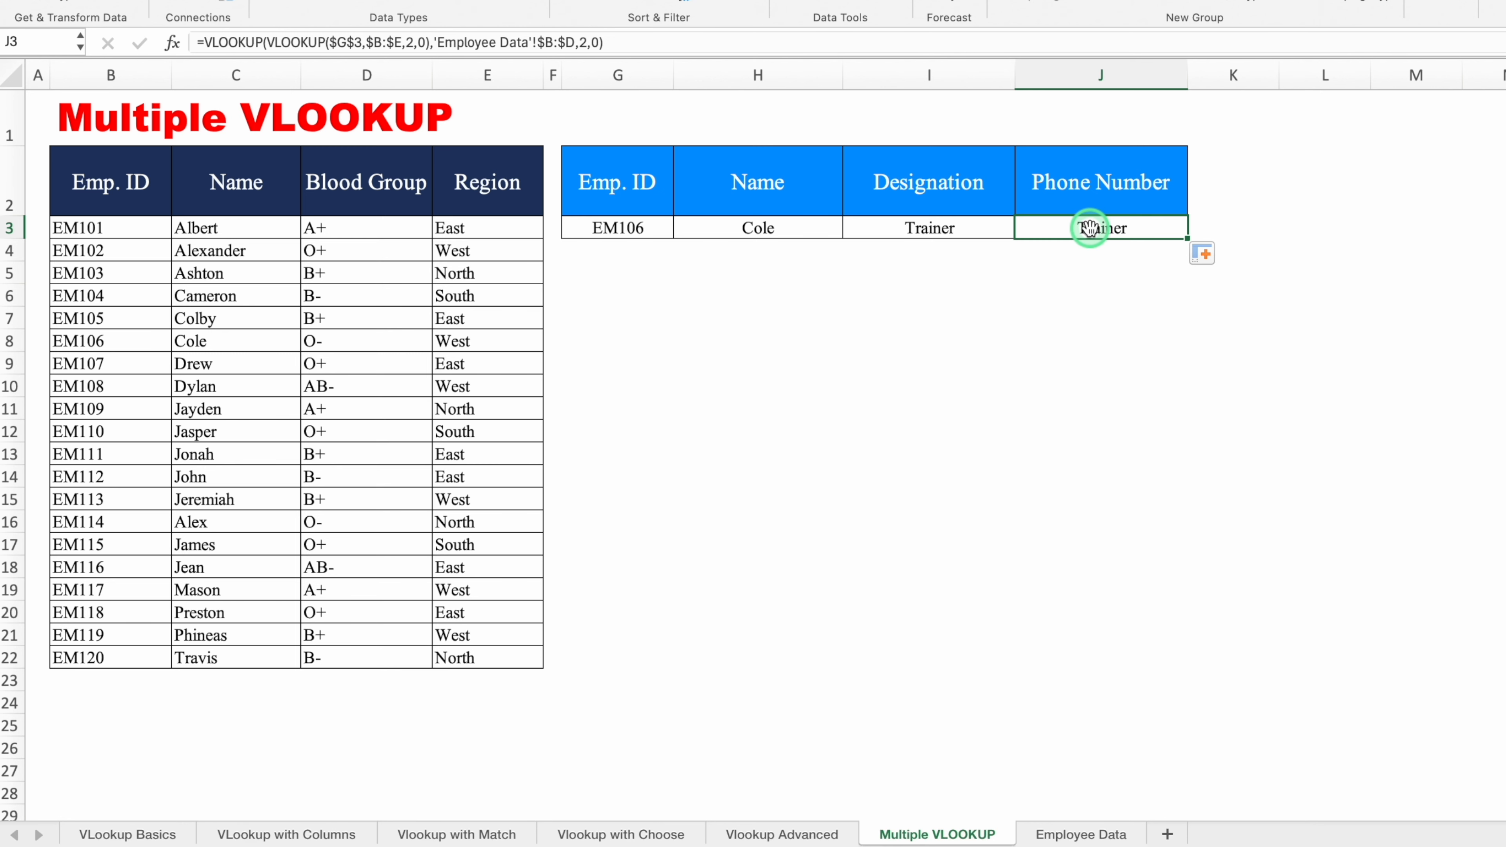
# Change the outer VLOOKUP's column index in J3 to 3 to return the Phone Number.
pyautogui.doubleClick(1124, 228)
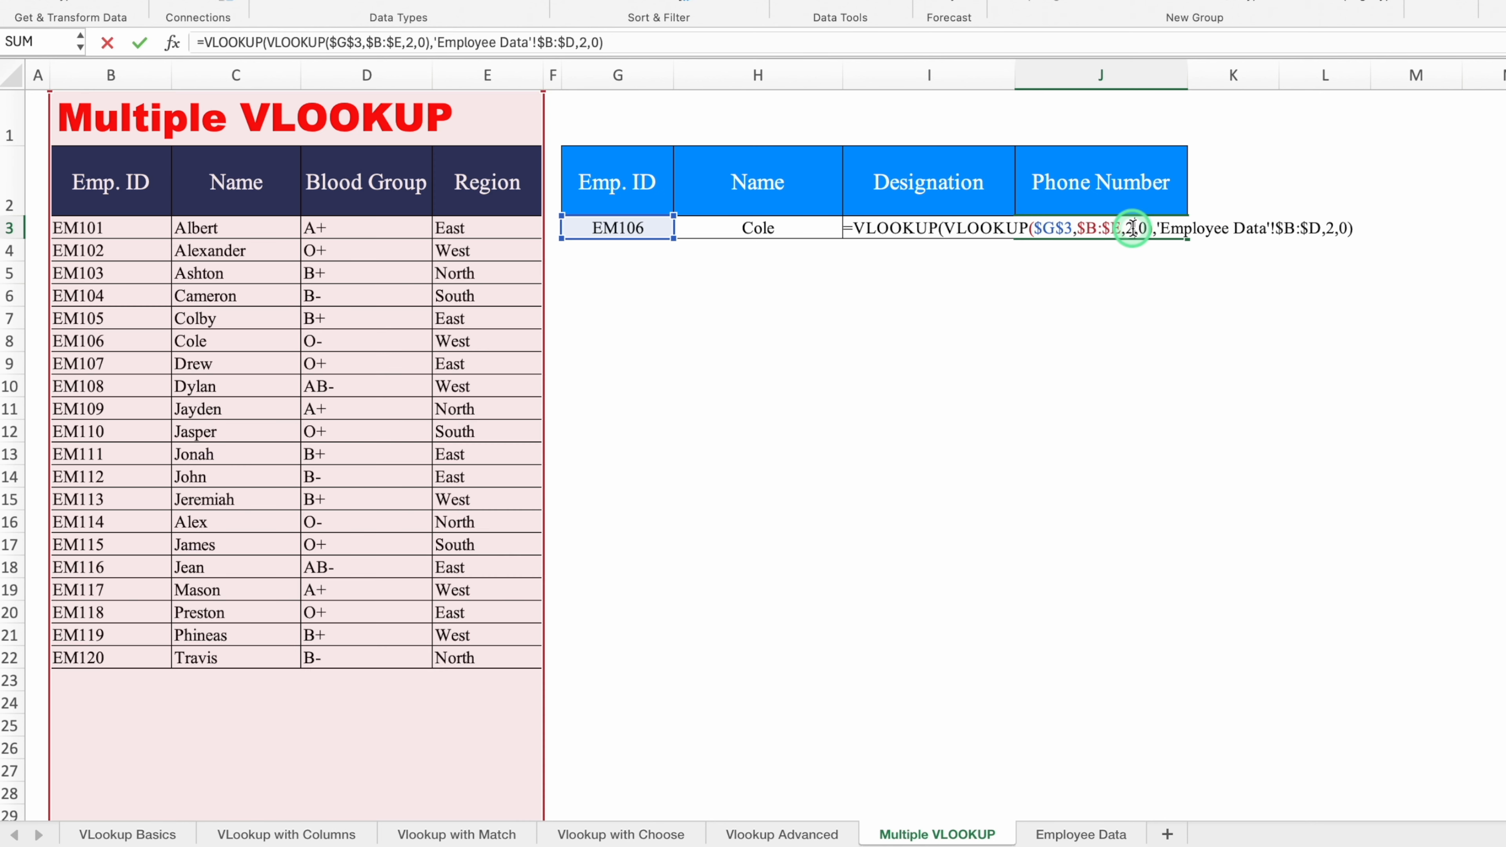
pyautogui.click(1336, 228)
pyautogui.press('BackSpace')
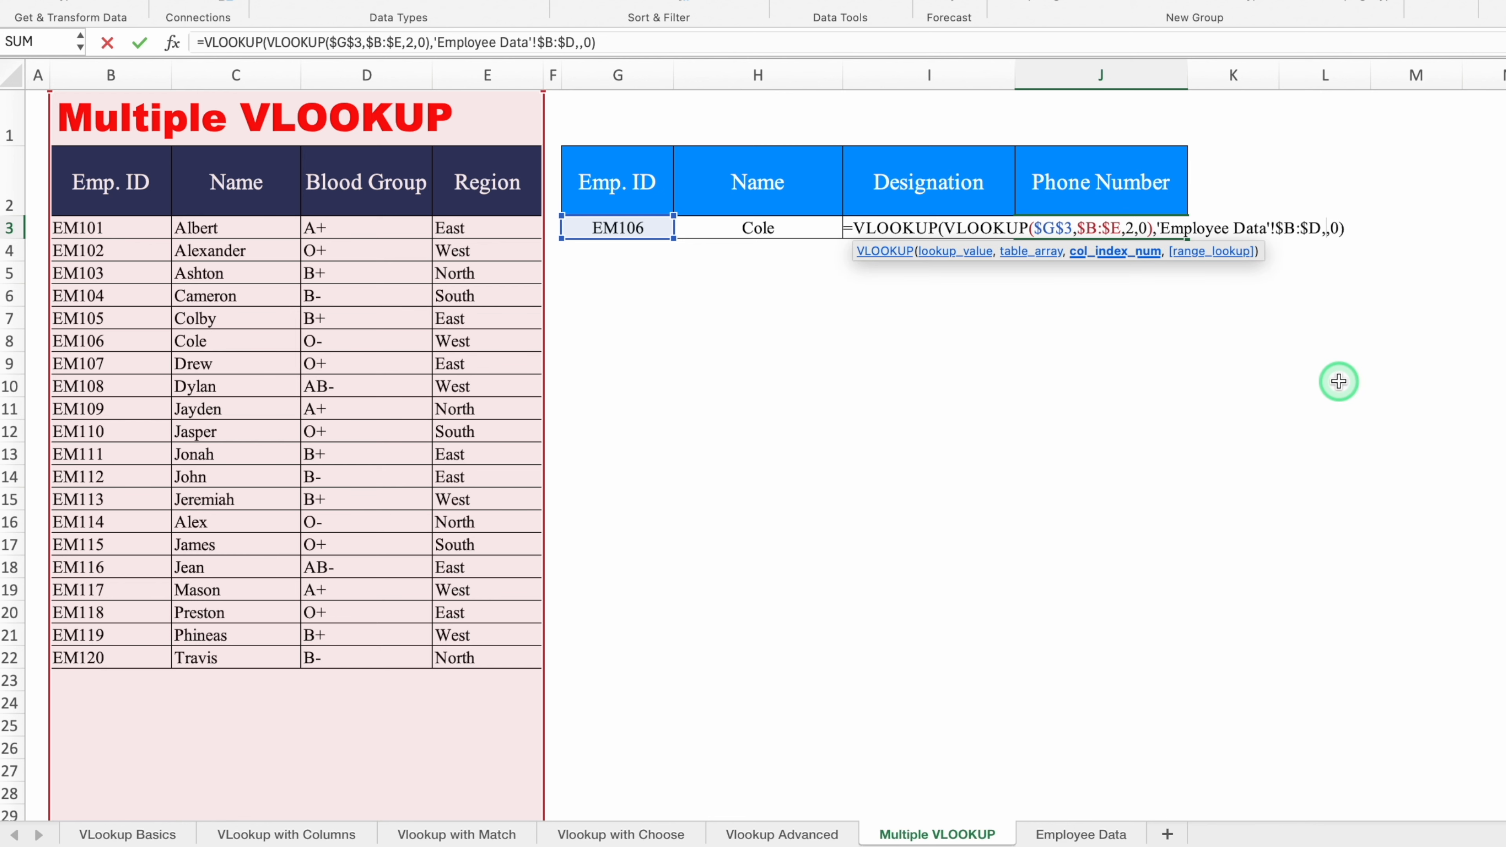
pyautogui.write('3')
pyautogui.press('Return')
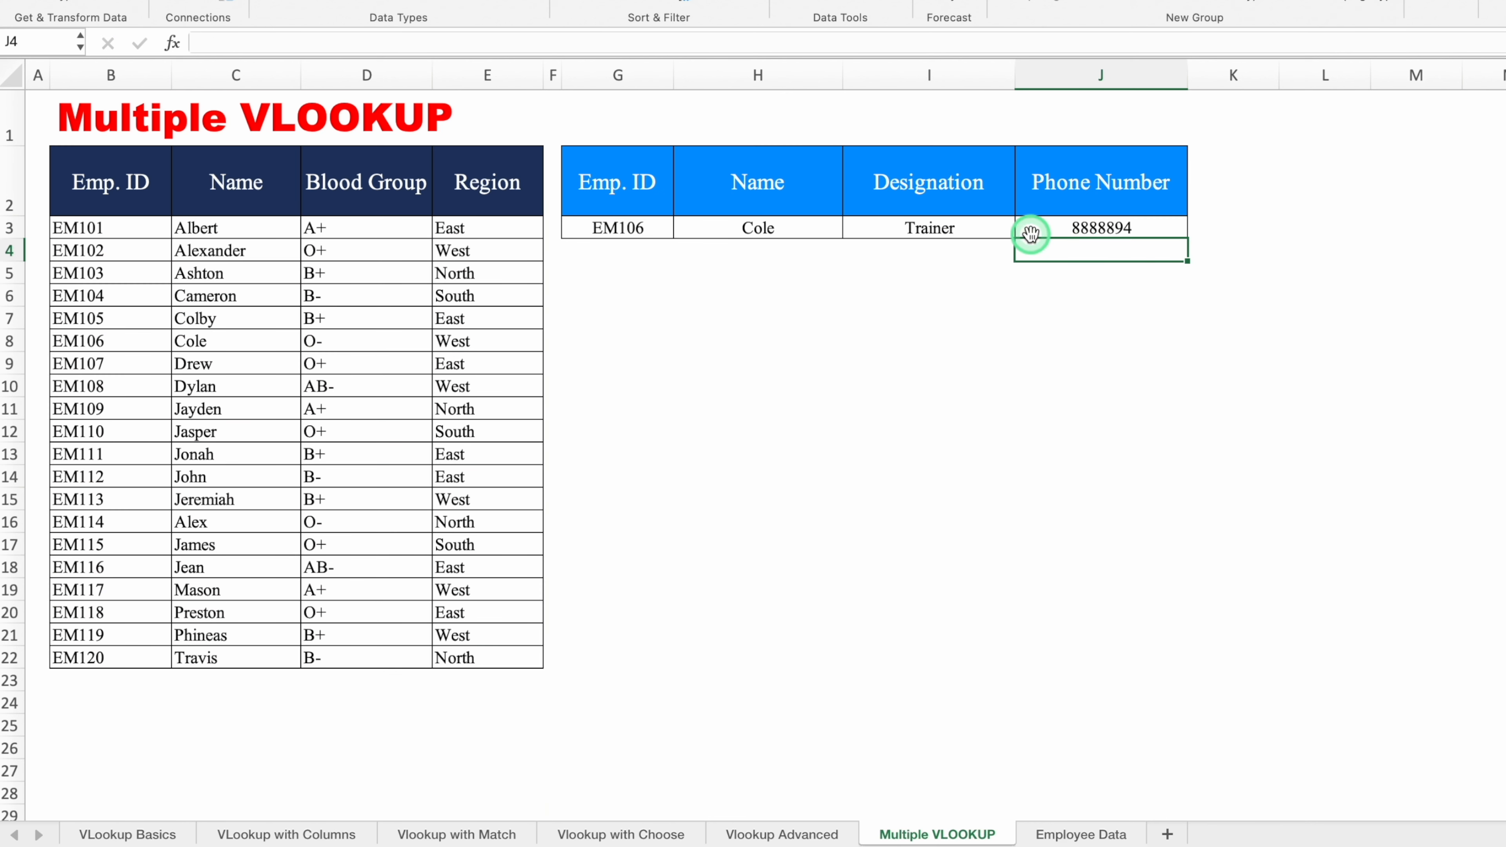
# Test the lookups by replacing the Emp. ID in G3 with the ID listed in B3, followed by the one in B22.
pyautogui.click(600, 229)
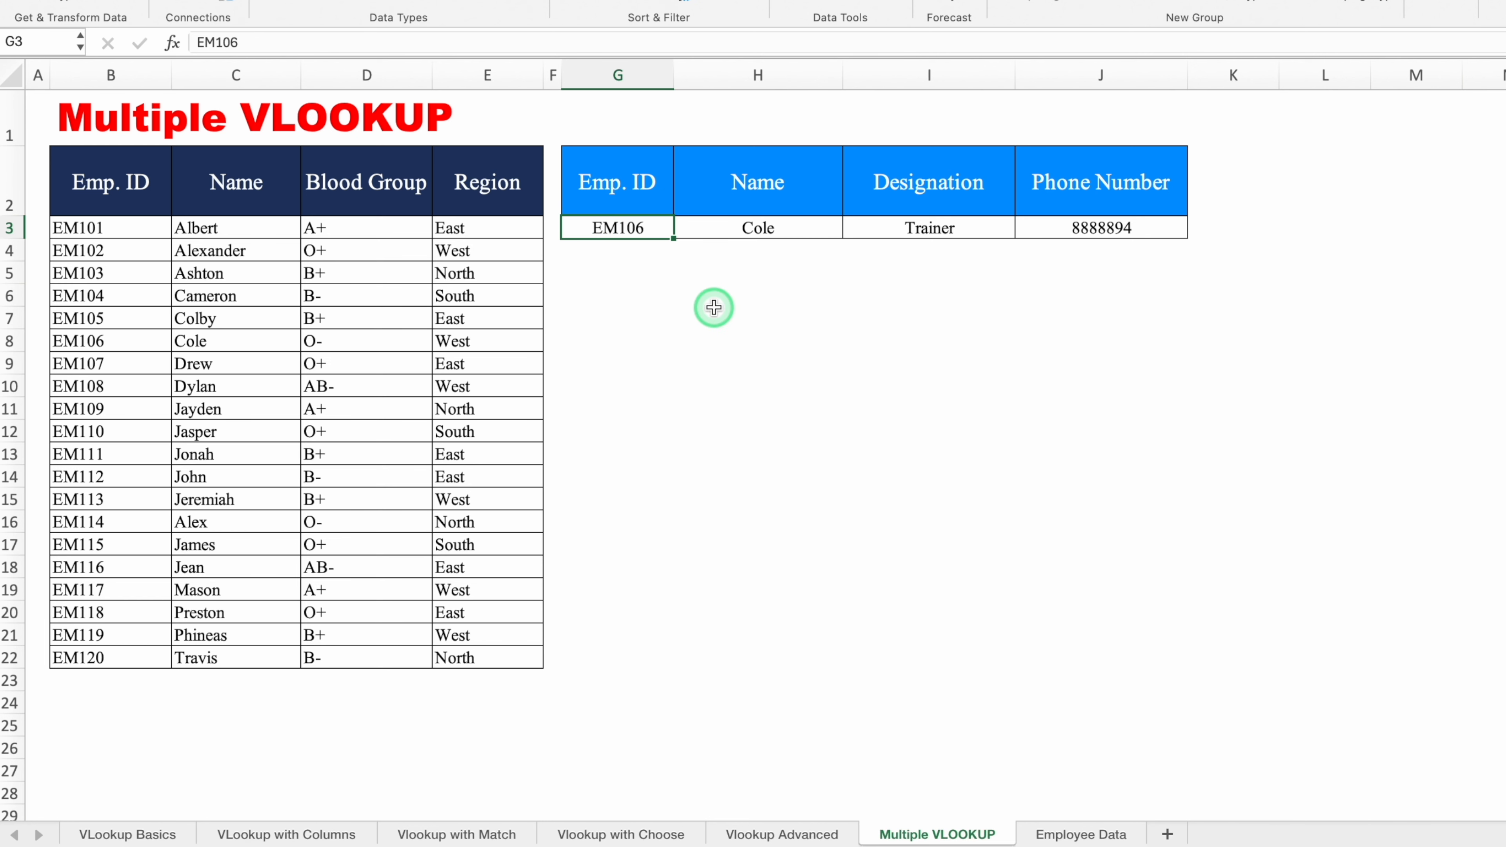
pyautogui.write('EM101')
pyautogui.press('Return')
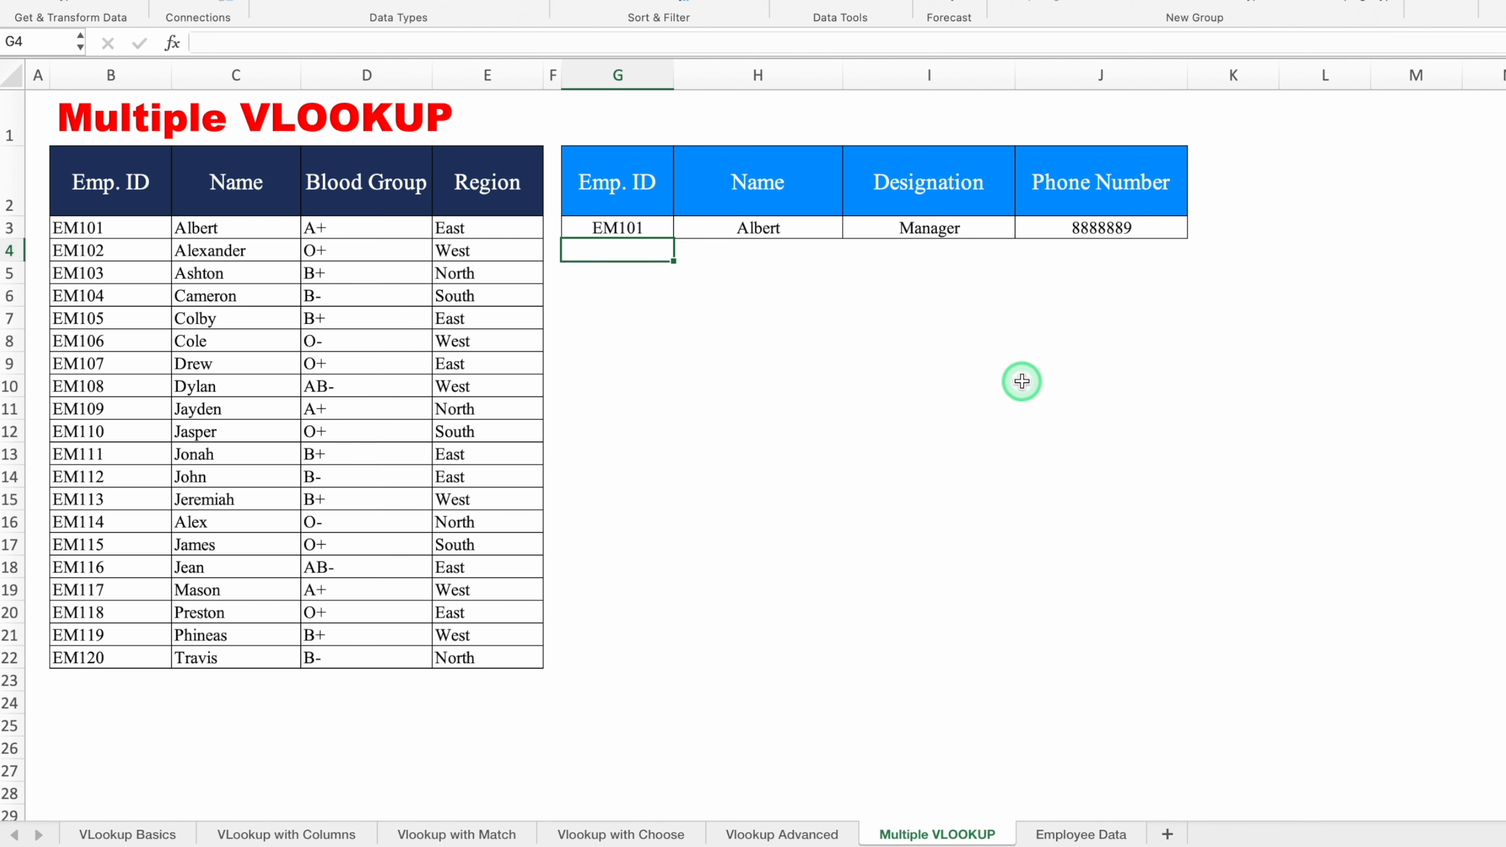
pyautogui.click(627, 224)
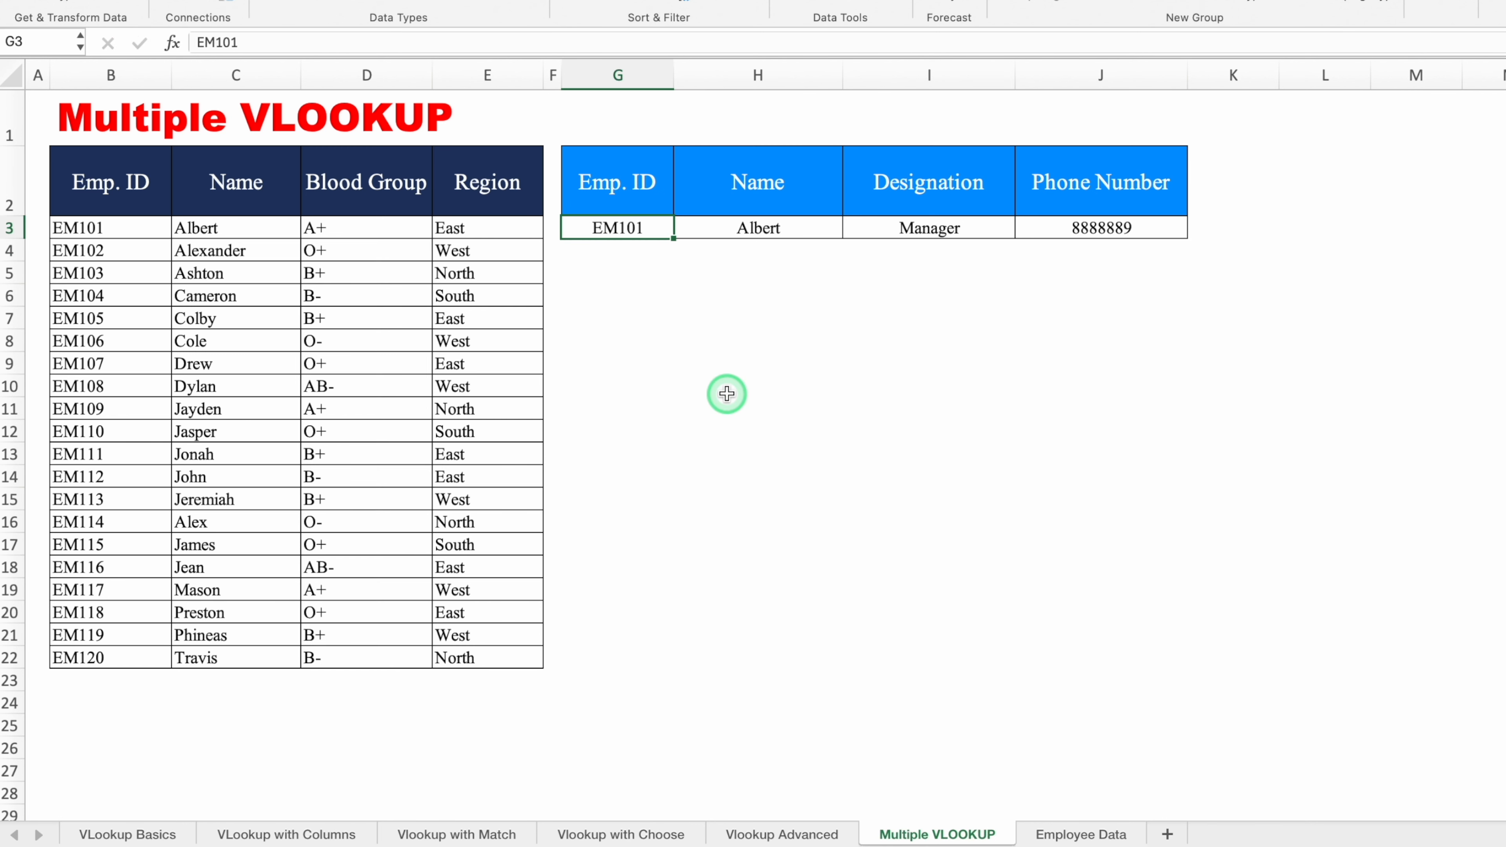
pyautogui.write('EM120')
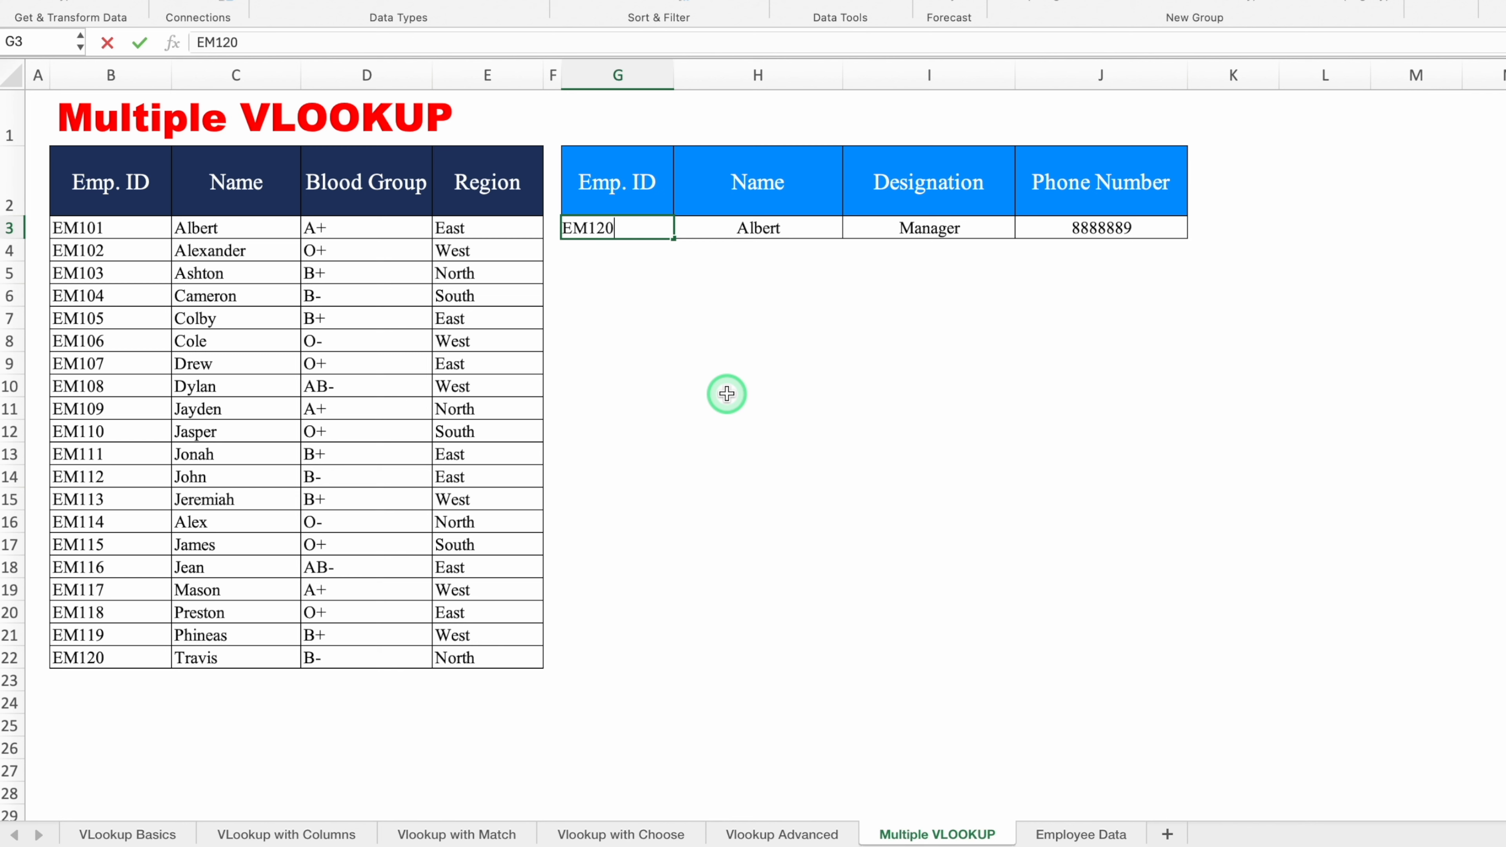
pyautogui.press('Return')
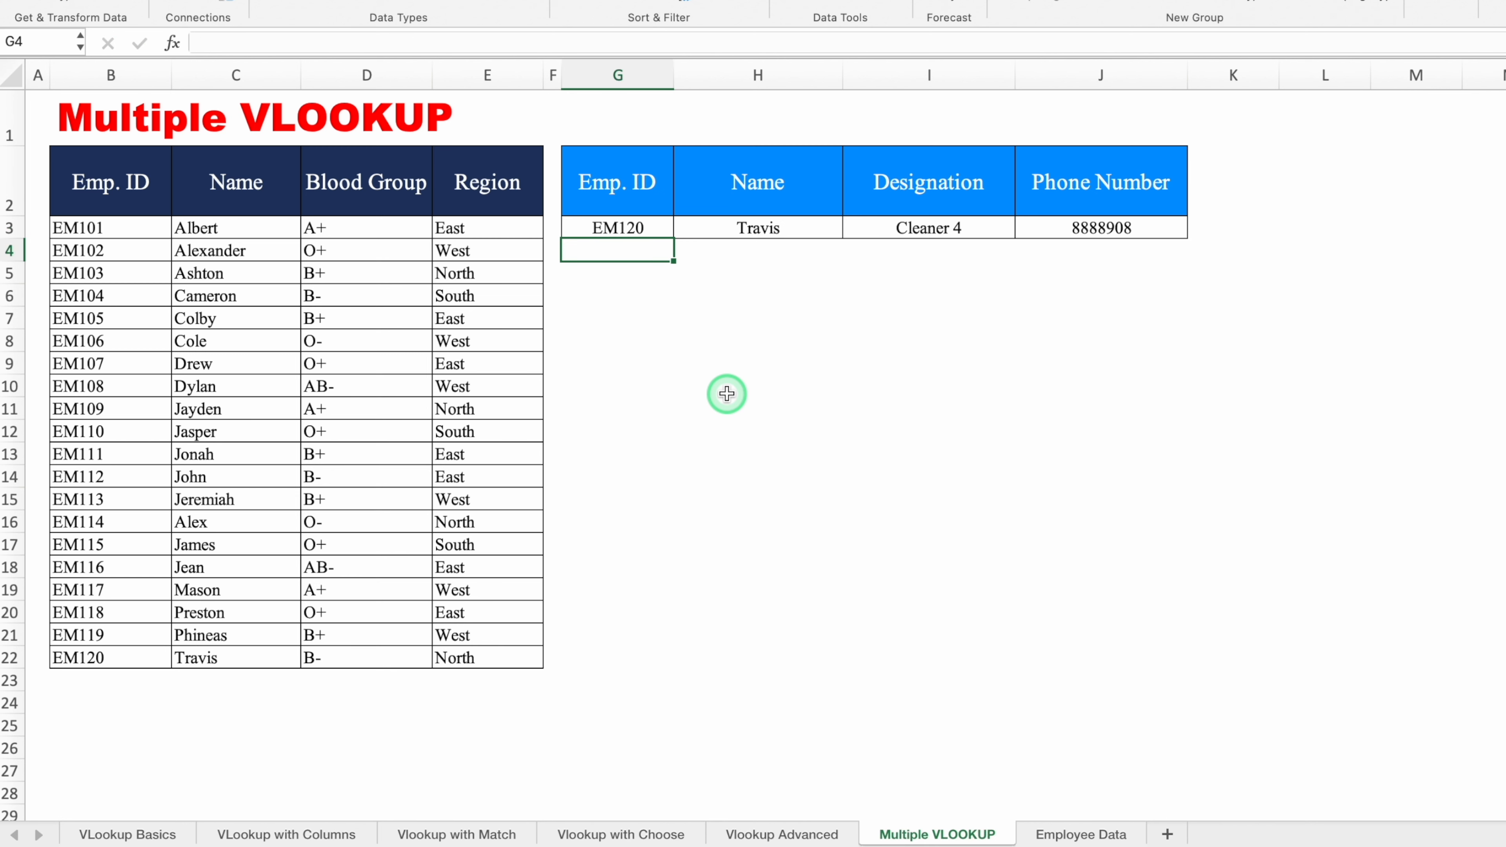